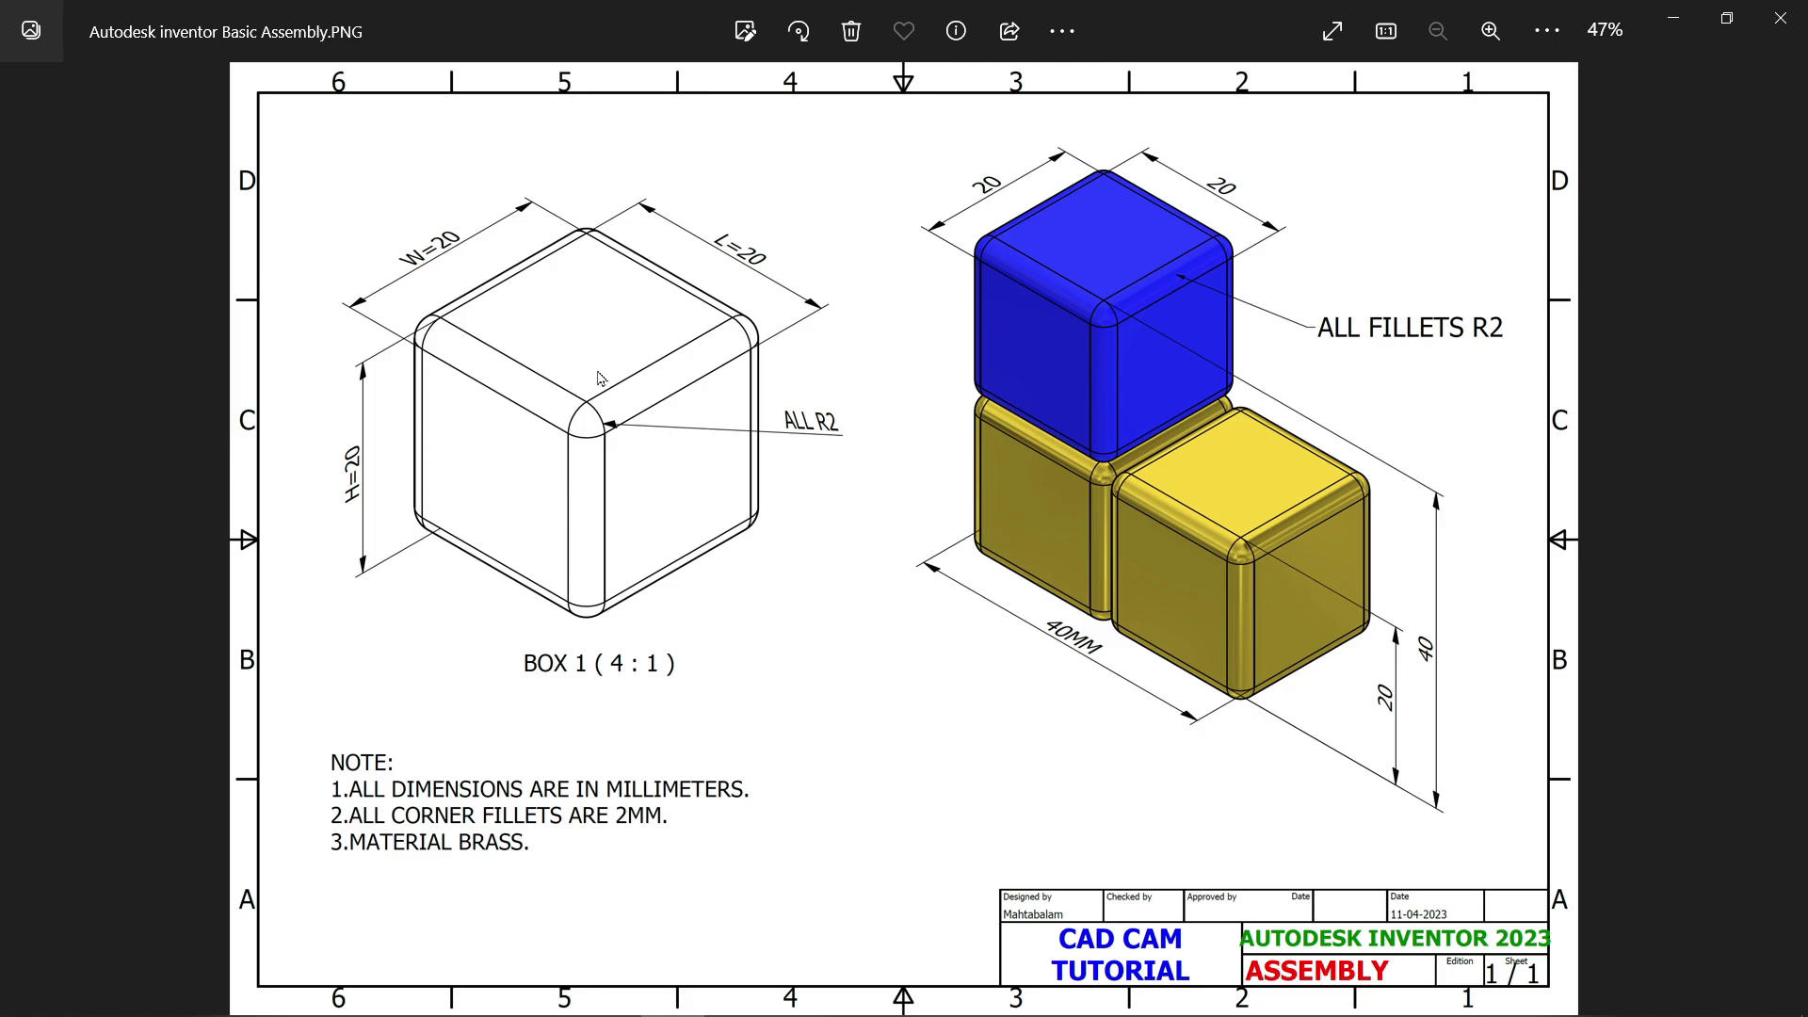
Step: Scroll and pan the reference drawing to review its notes, title block and cube dimensions
{"action": "scroll", "coordinate": [557, 306], "scroll_direction": "up", "scroll_amount": 2}
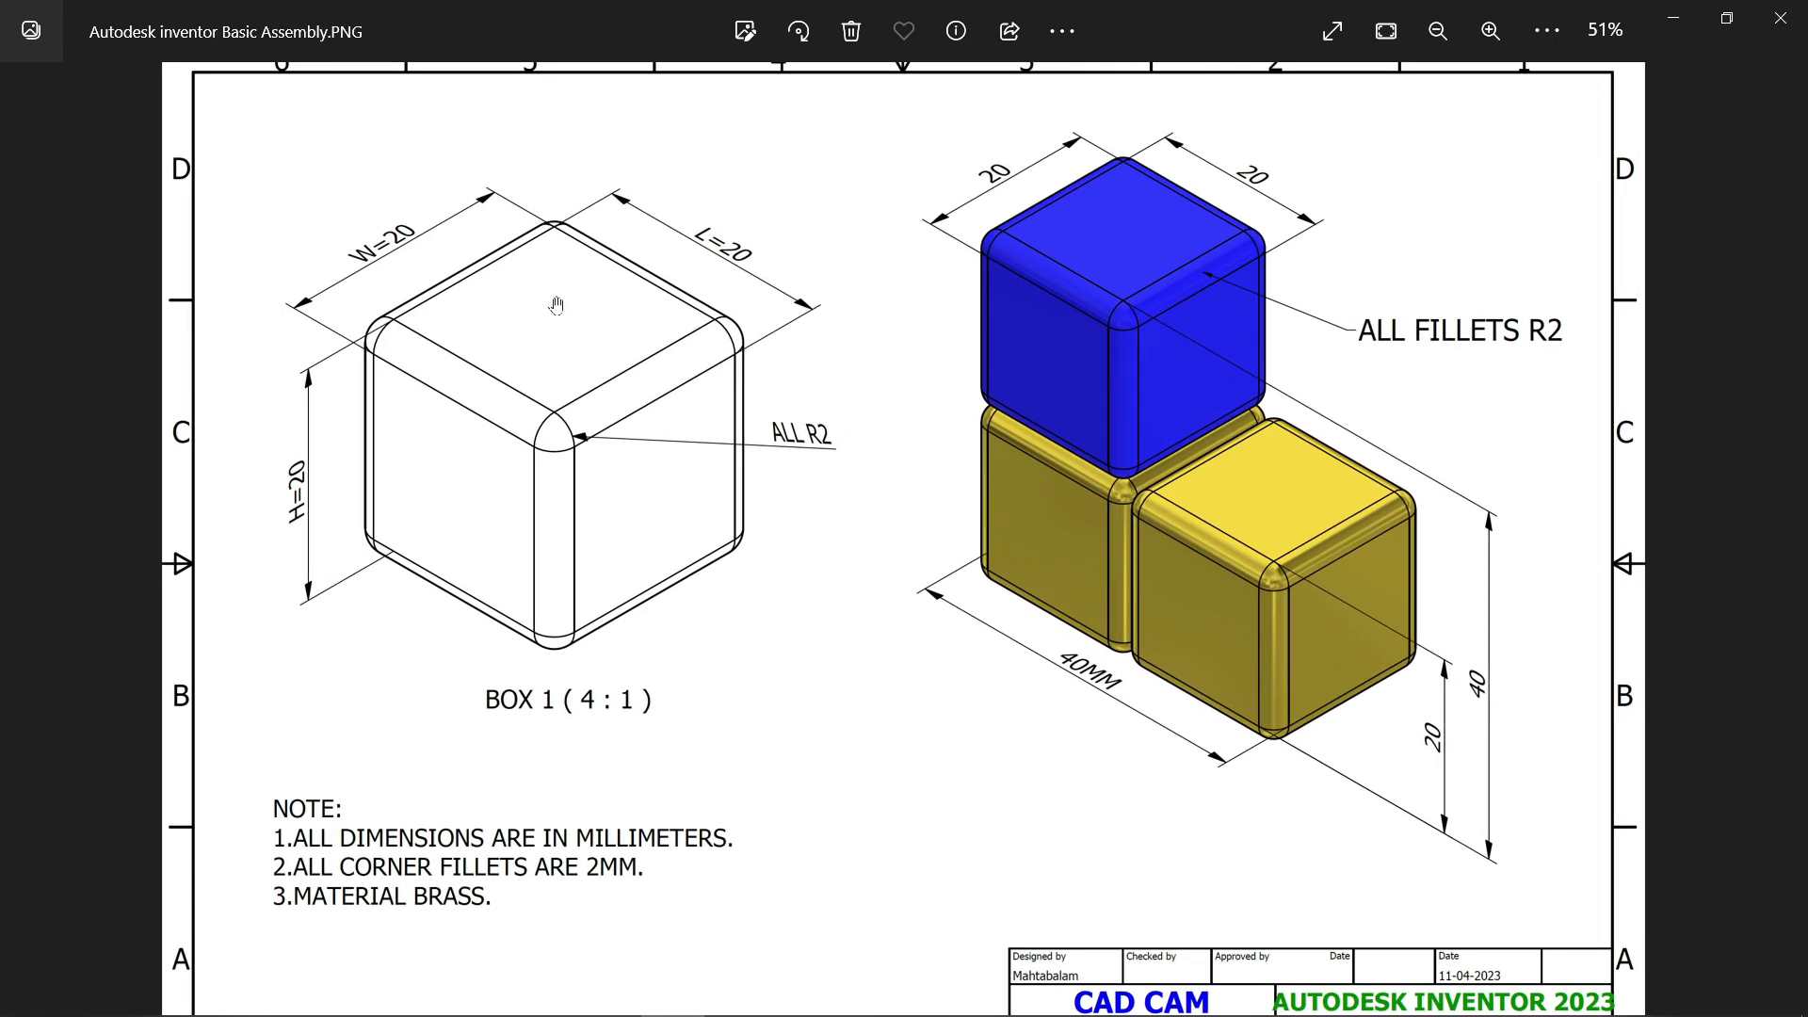
{"action": "scroll", "coordinate": [557, 306], "scroll_direction": "up", "scroll_amount": 1}
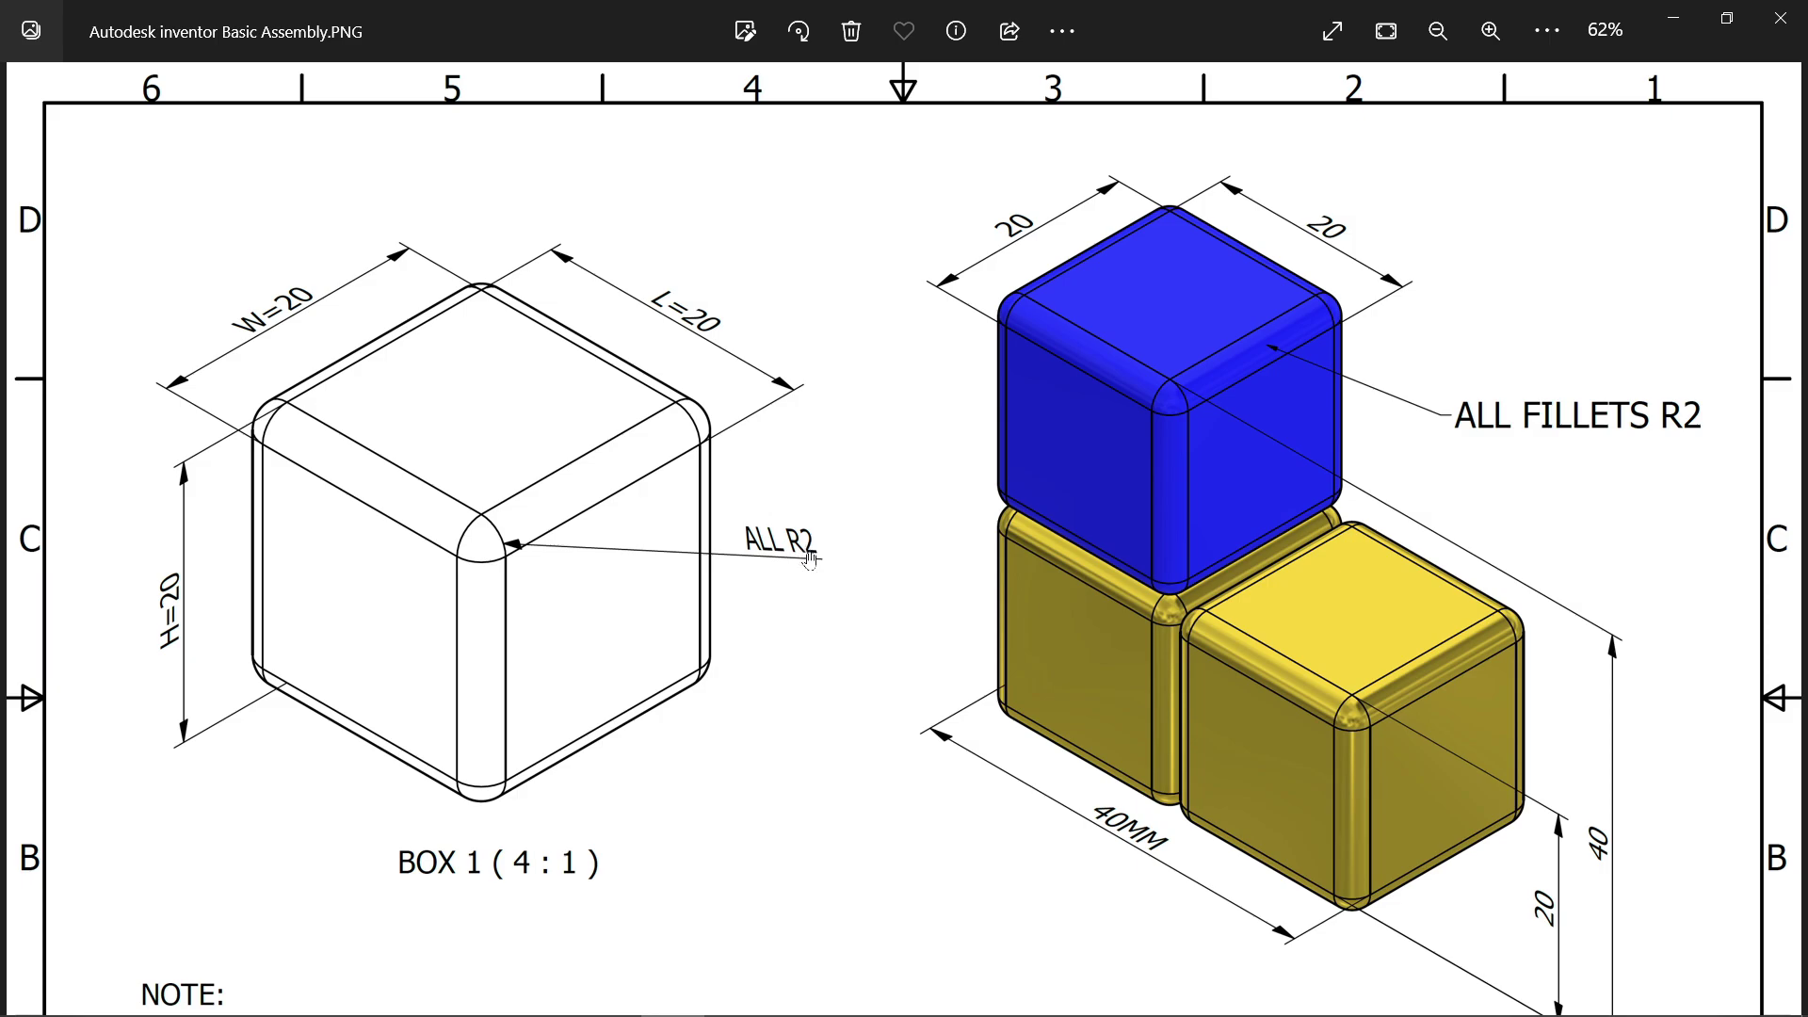
{"action": "left_click_drag", "start_coordinate": [796, 570], "coordinate": [827, 290]}
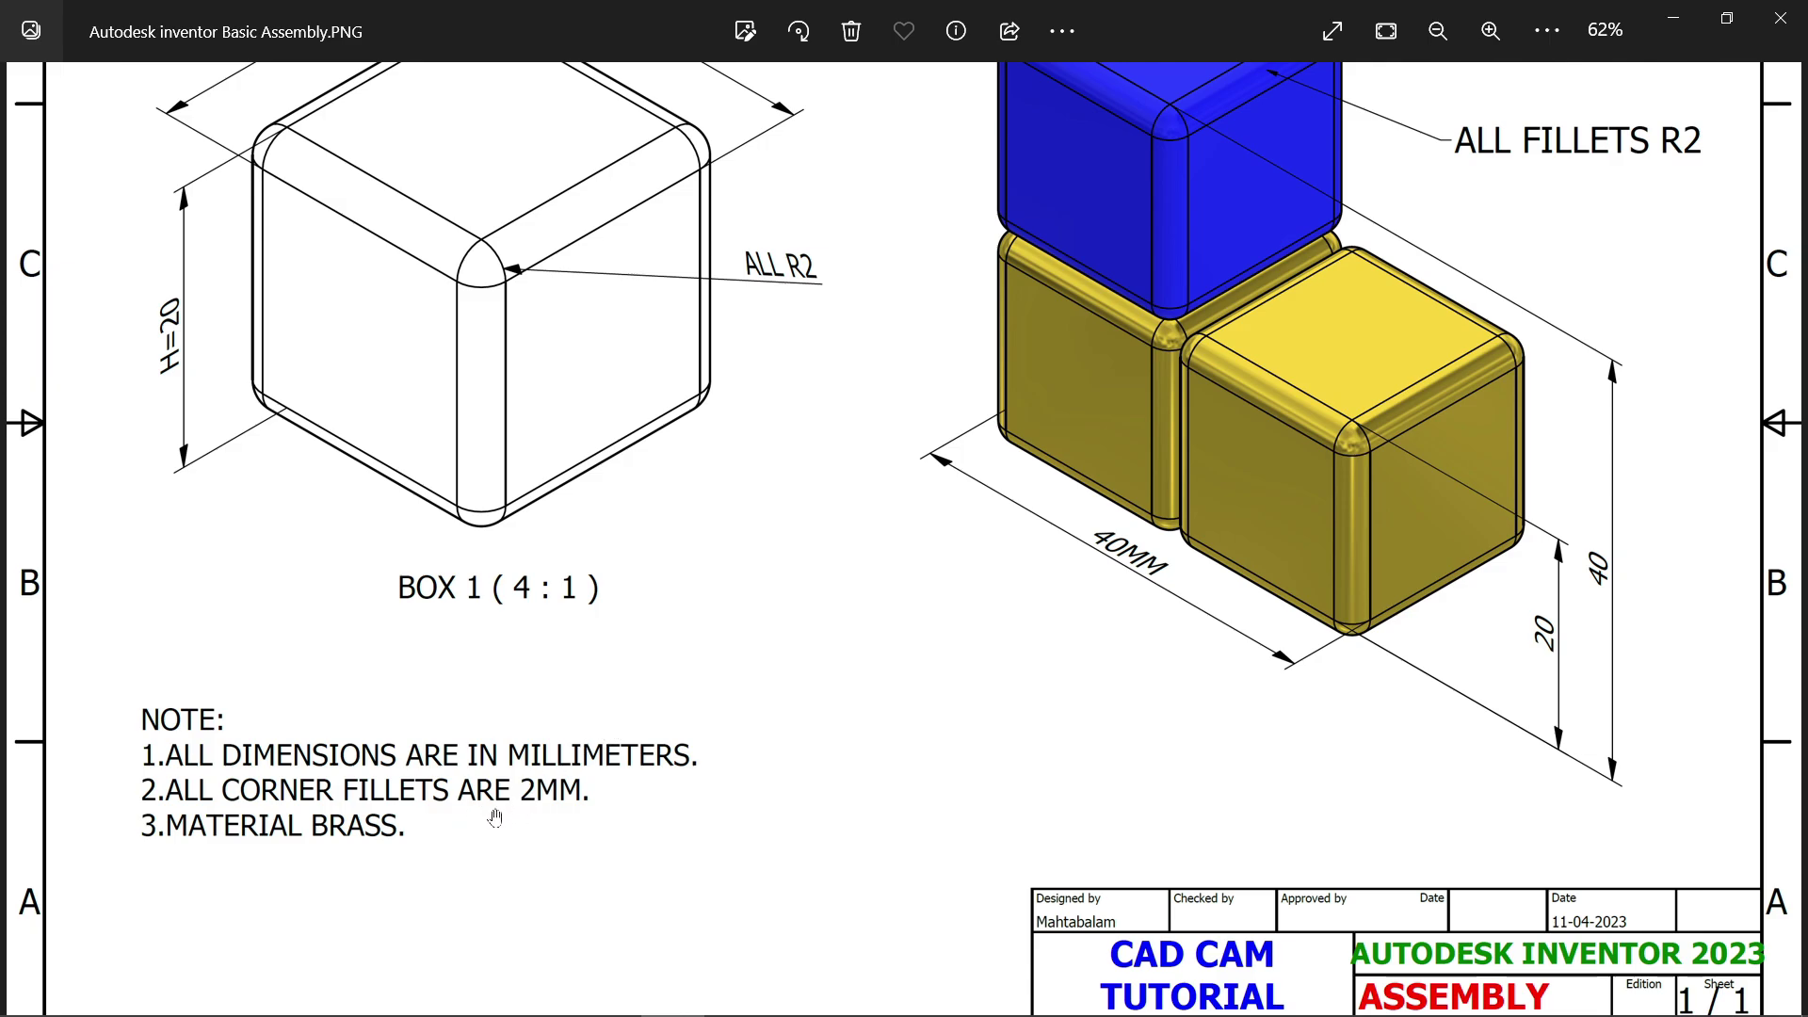
{"action": "left_click_drag", "start_coordinate": [815, 448], "coordinate": [802, 586]}
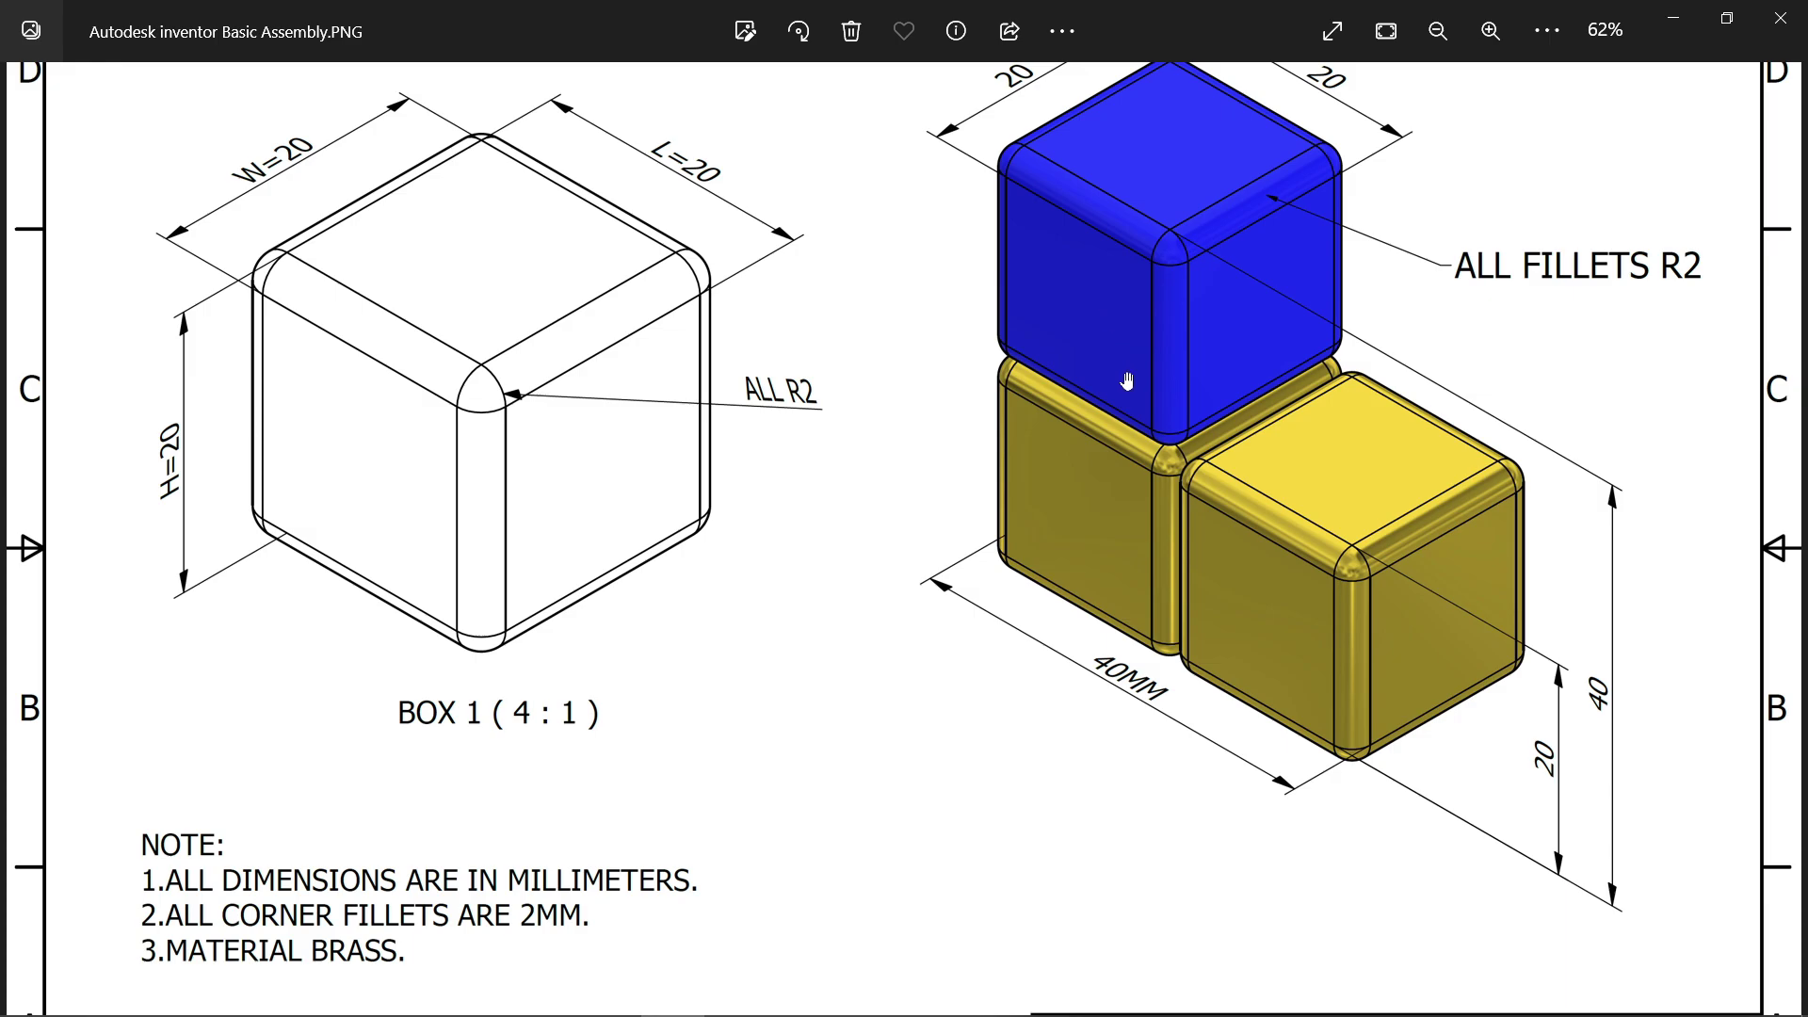
{"action": "left_click_drag", "start_coordinate": [1118, 370], "coordinate": [1111, 448]}
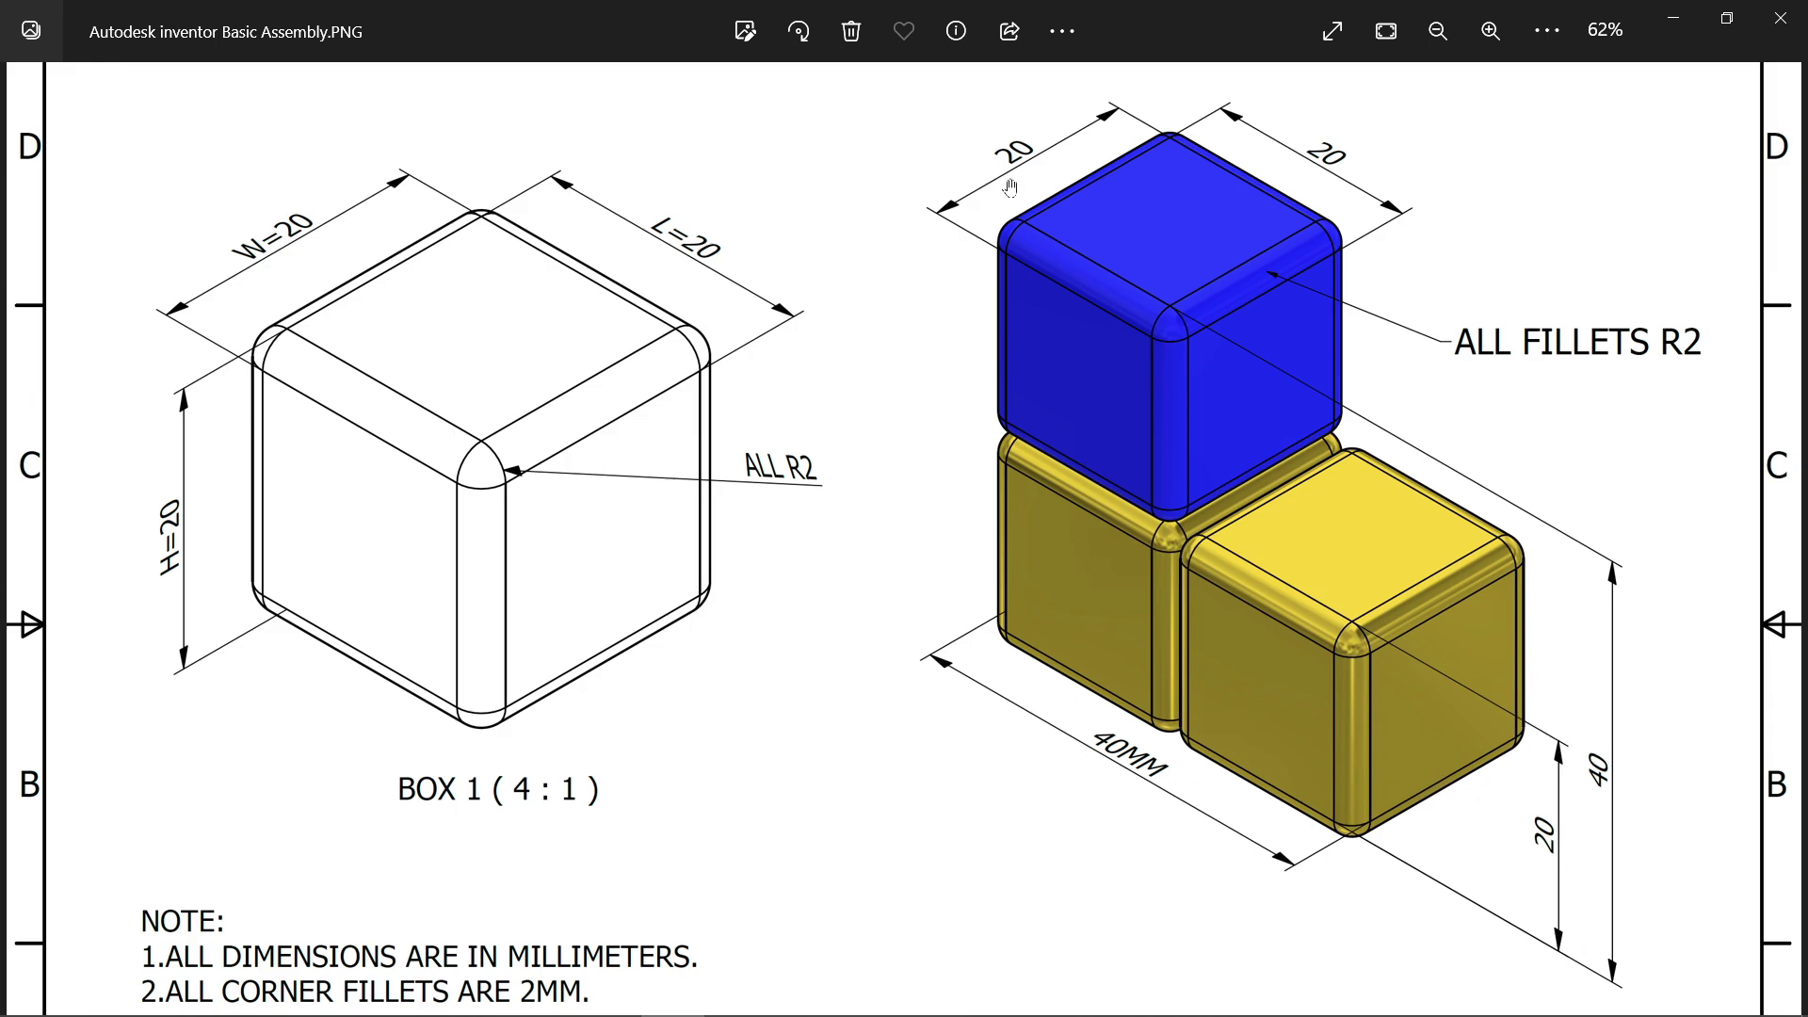
Step: Create a new part from the Metric Standard (mm).ipt template
{"action": "left_click", "coordinate": [1674, 15]}
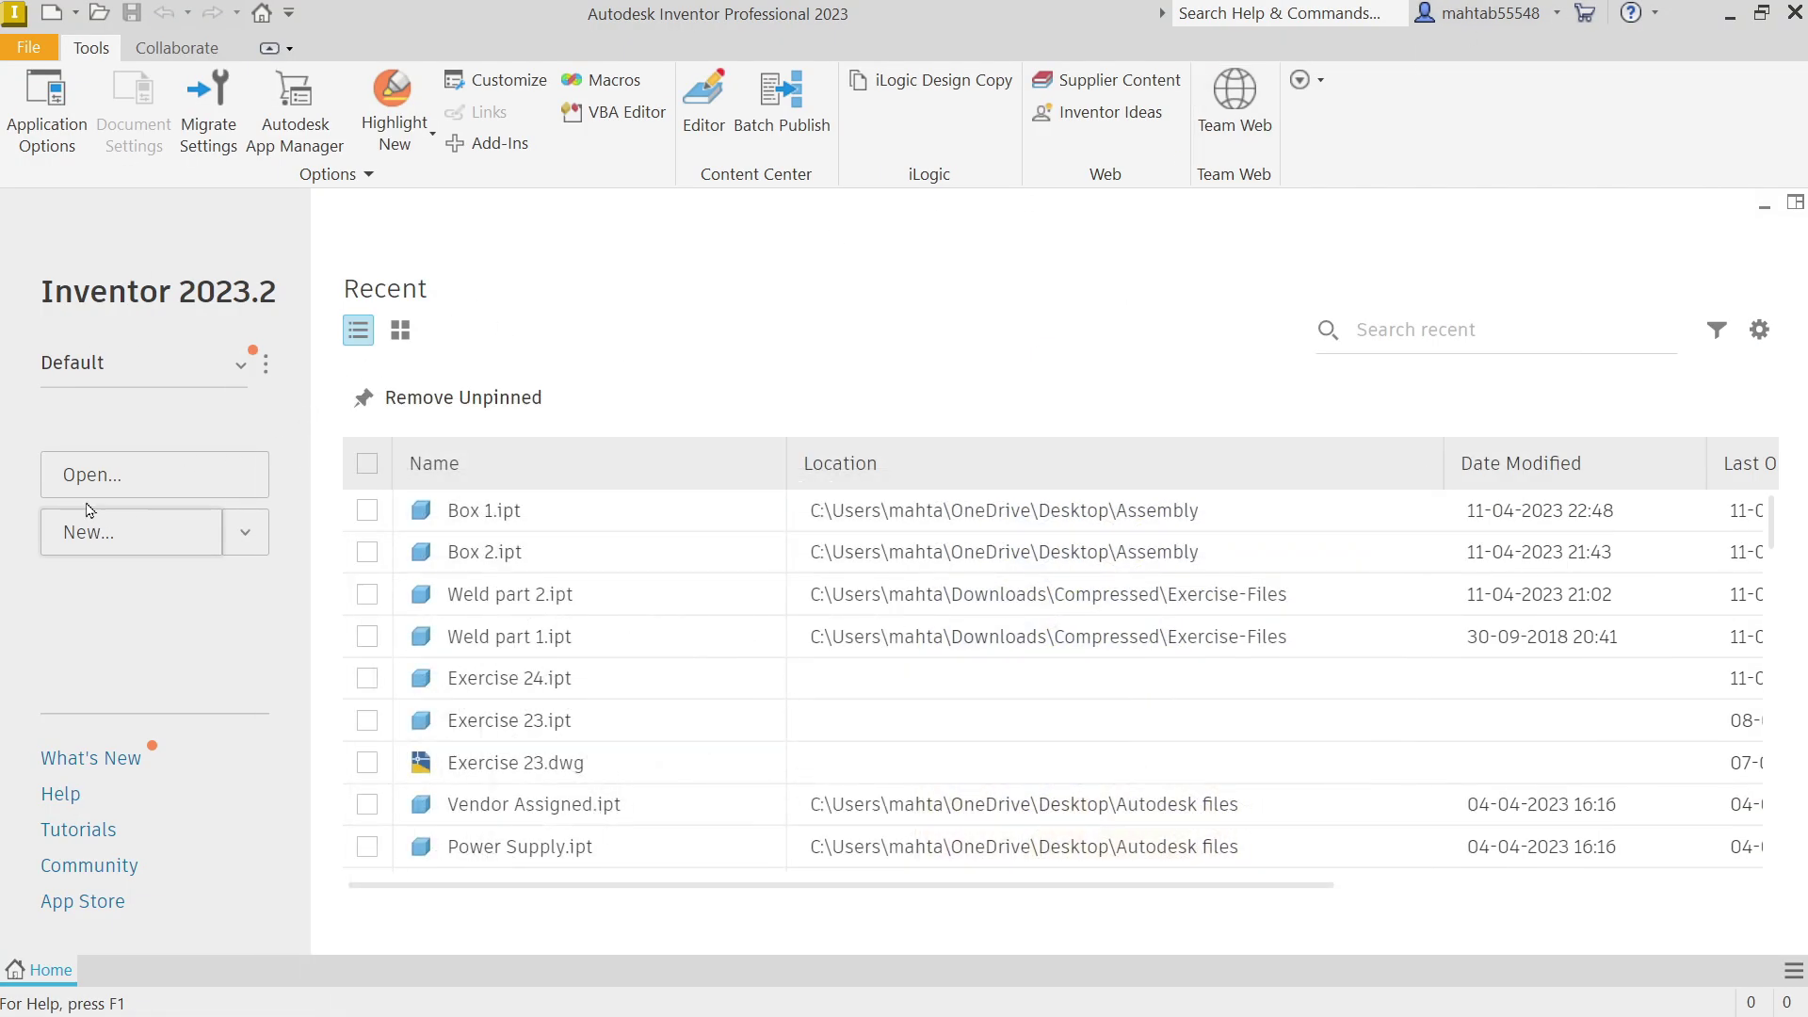
{"action": "left_click", "coordinate": [85, 532]}
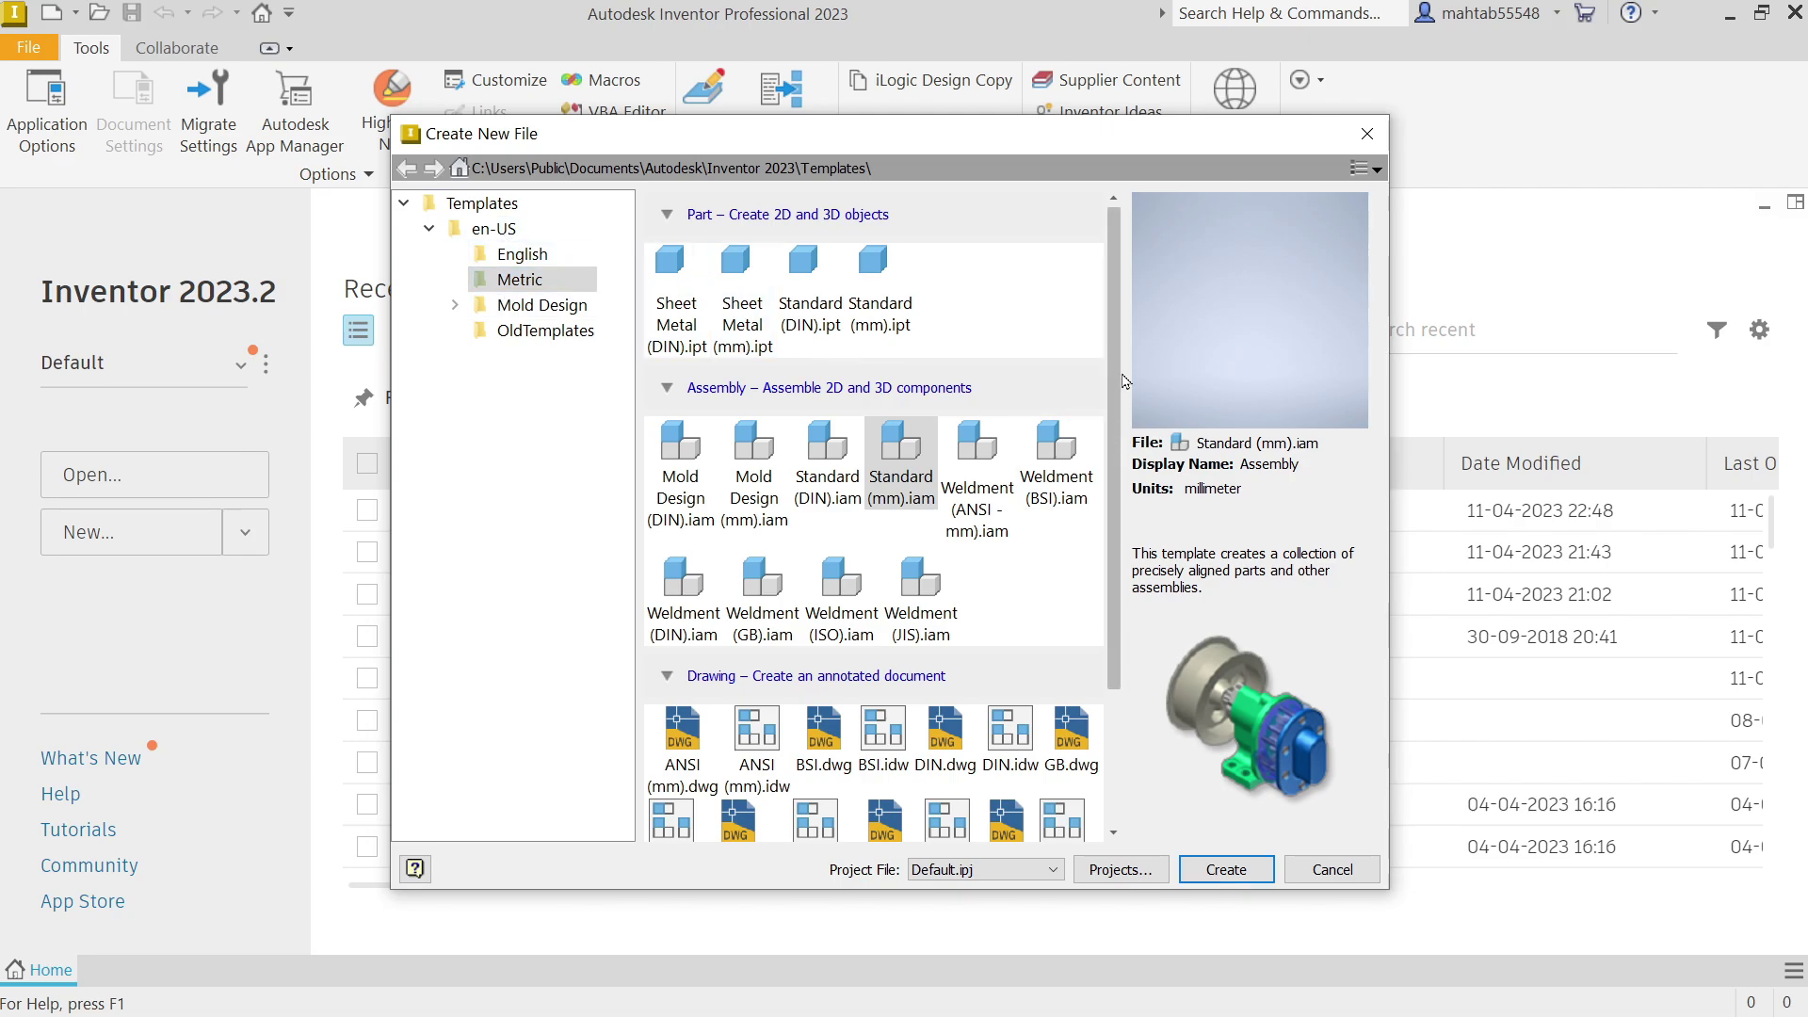
{"action": "left_click", "coordinate": [881, 292]}
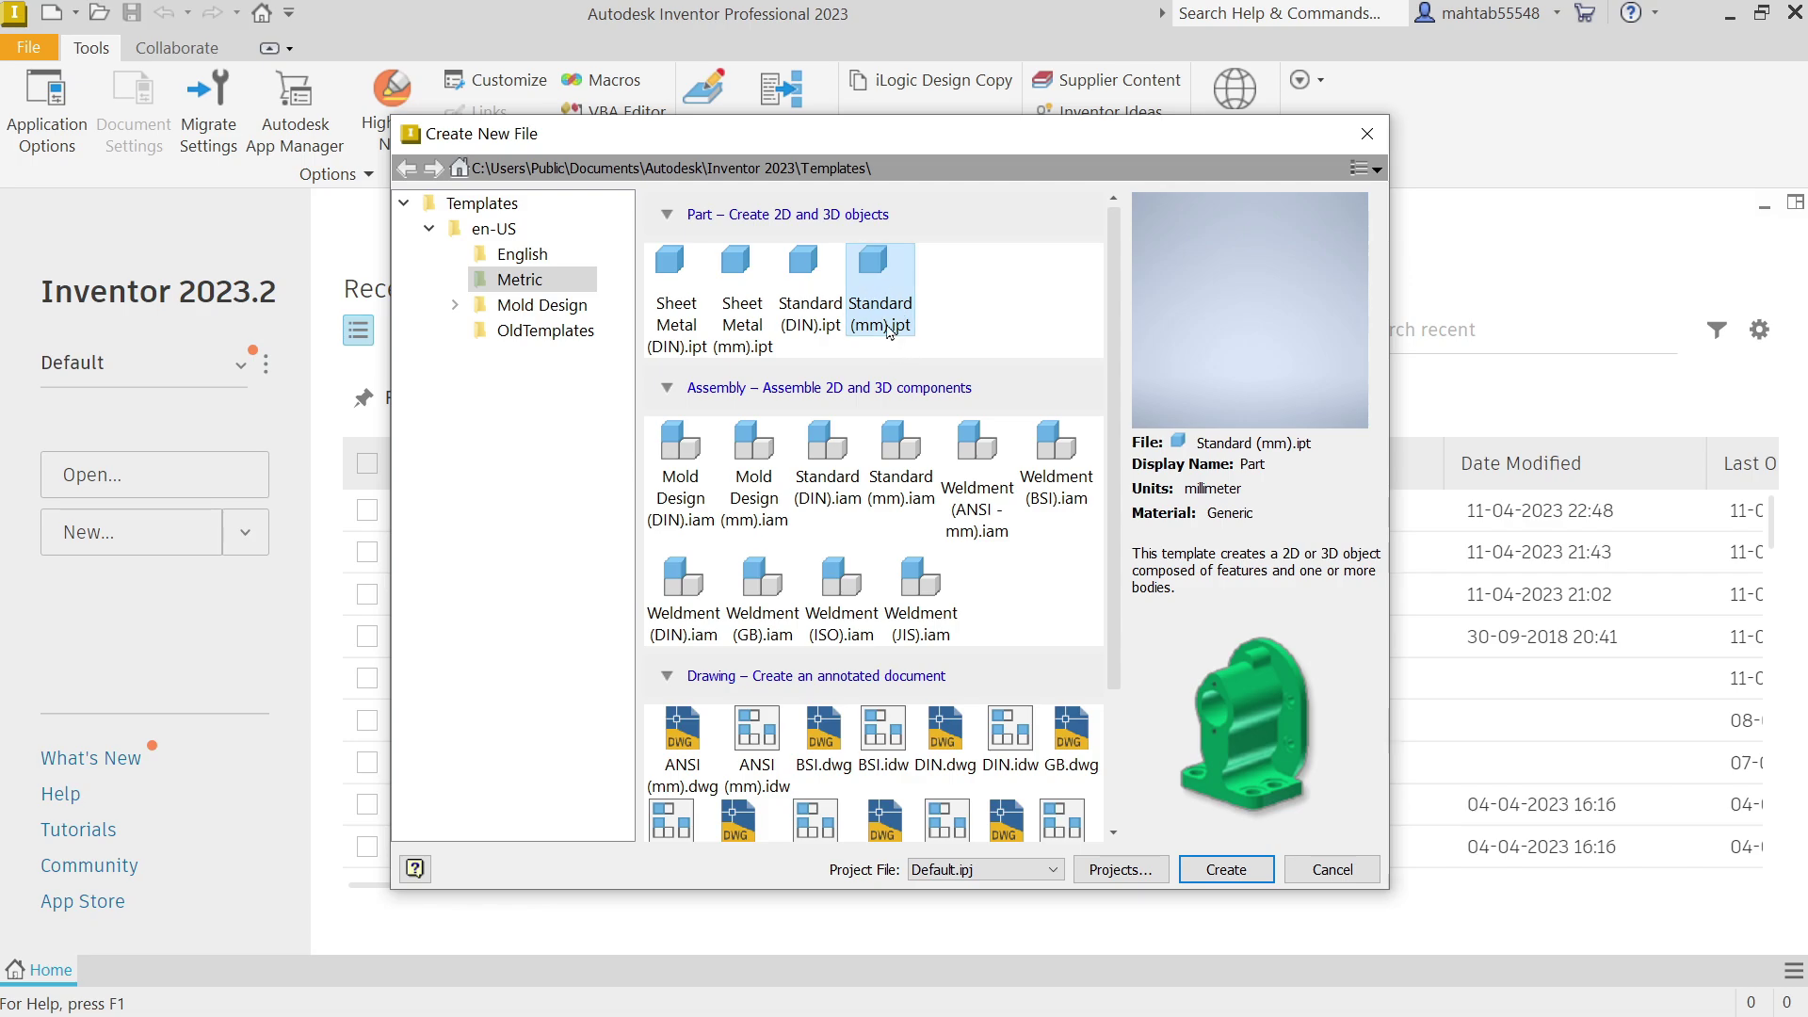
{"action": "left_click", "coordinate": [1224, 869]}
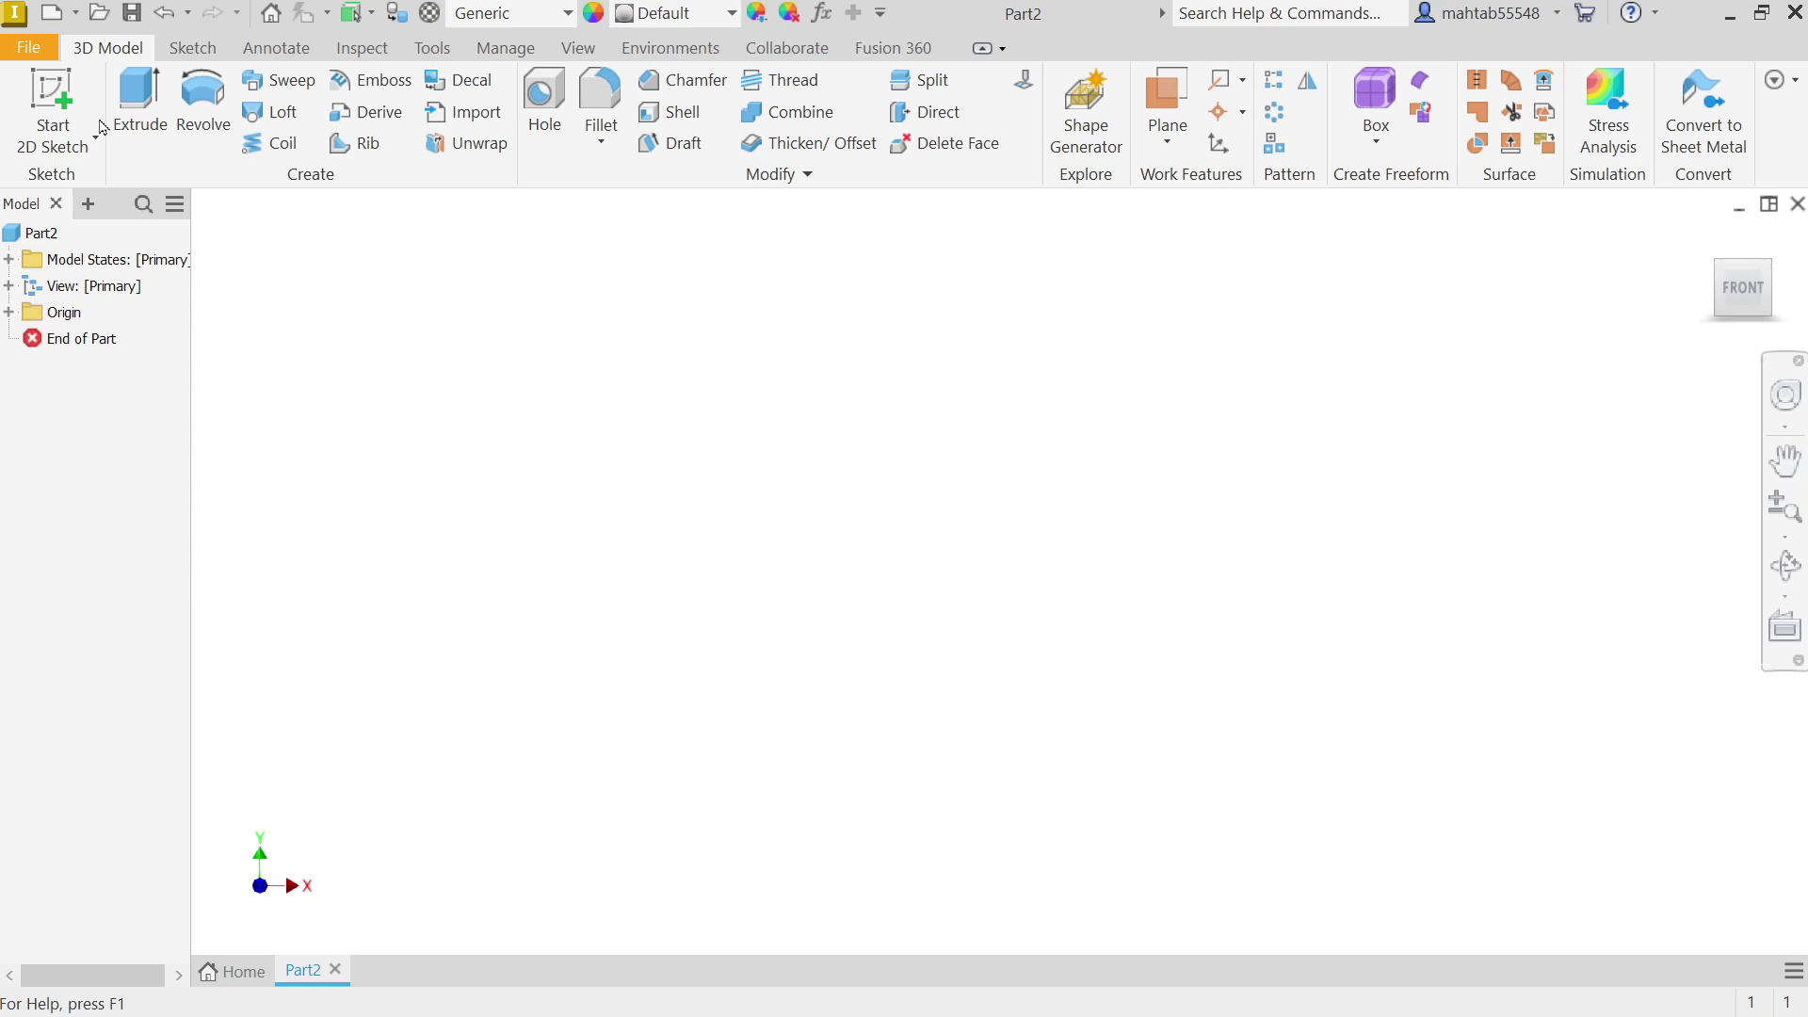
Step: On the XZ plane, sketch a 20 × 20 mm centre rectangle at the origin
{"action": "left_click", "coordinate": [61, 89]}
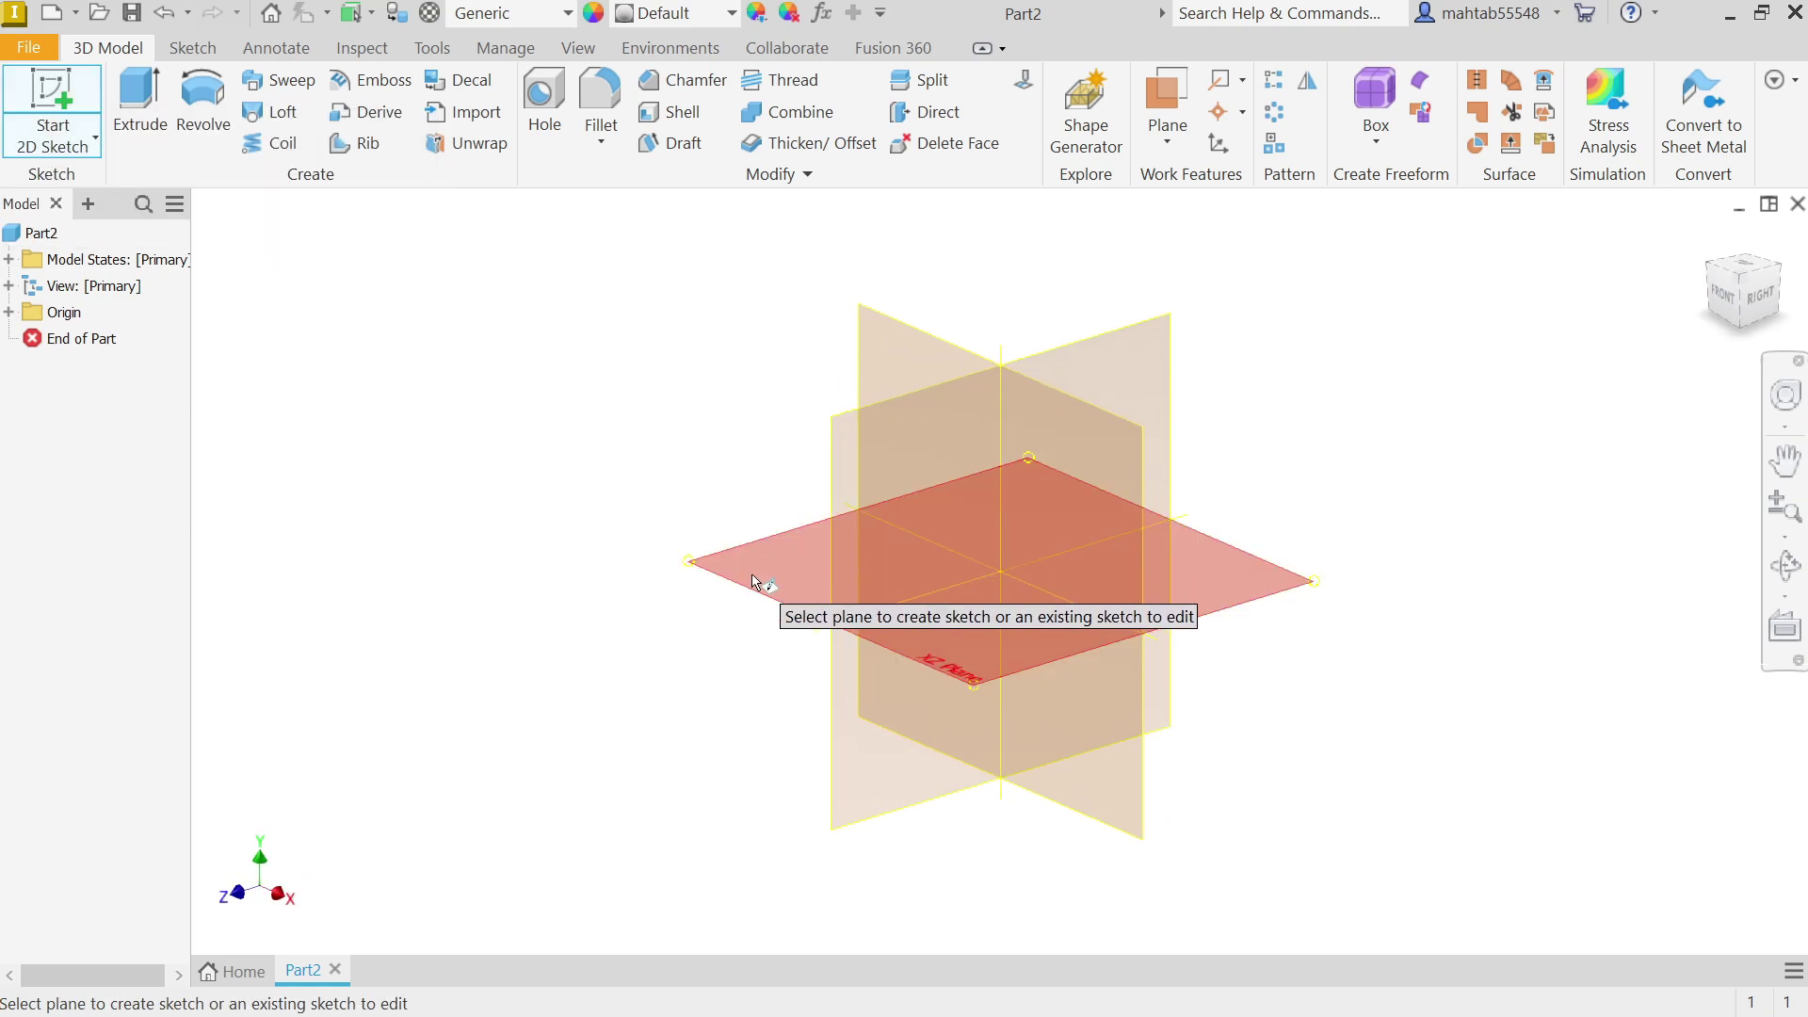
{"action": "left_click", "coordinate": [753, 581]}
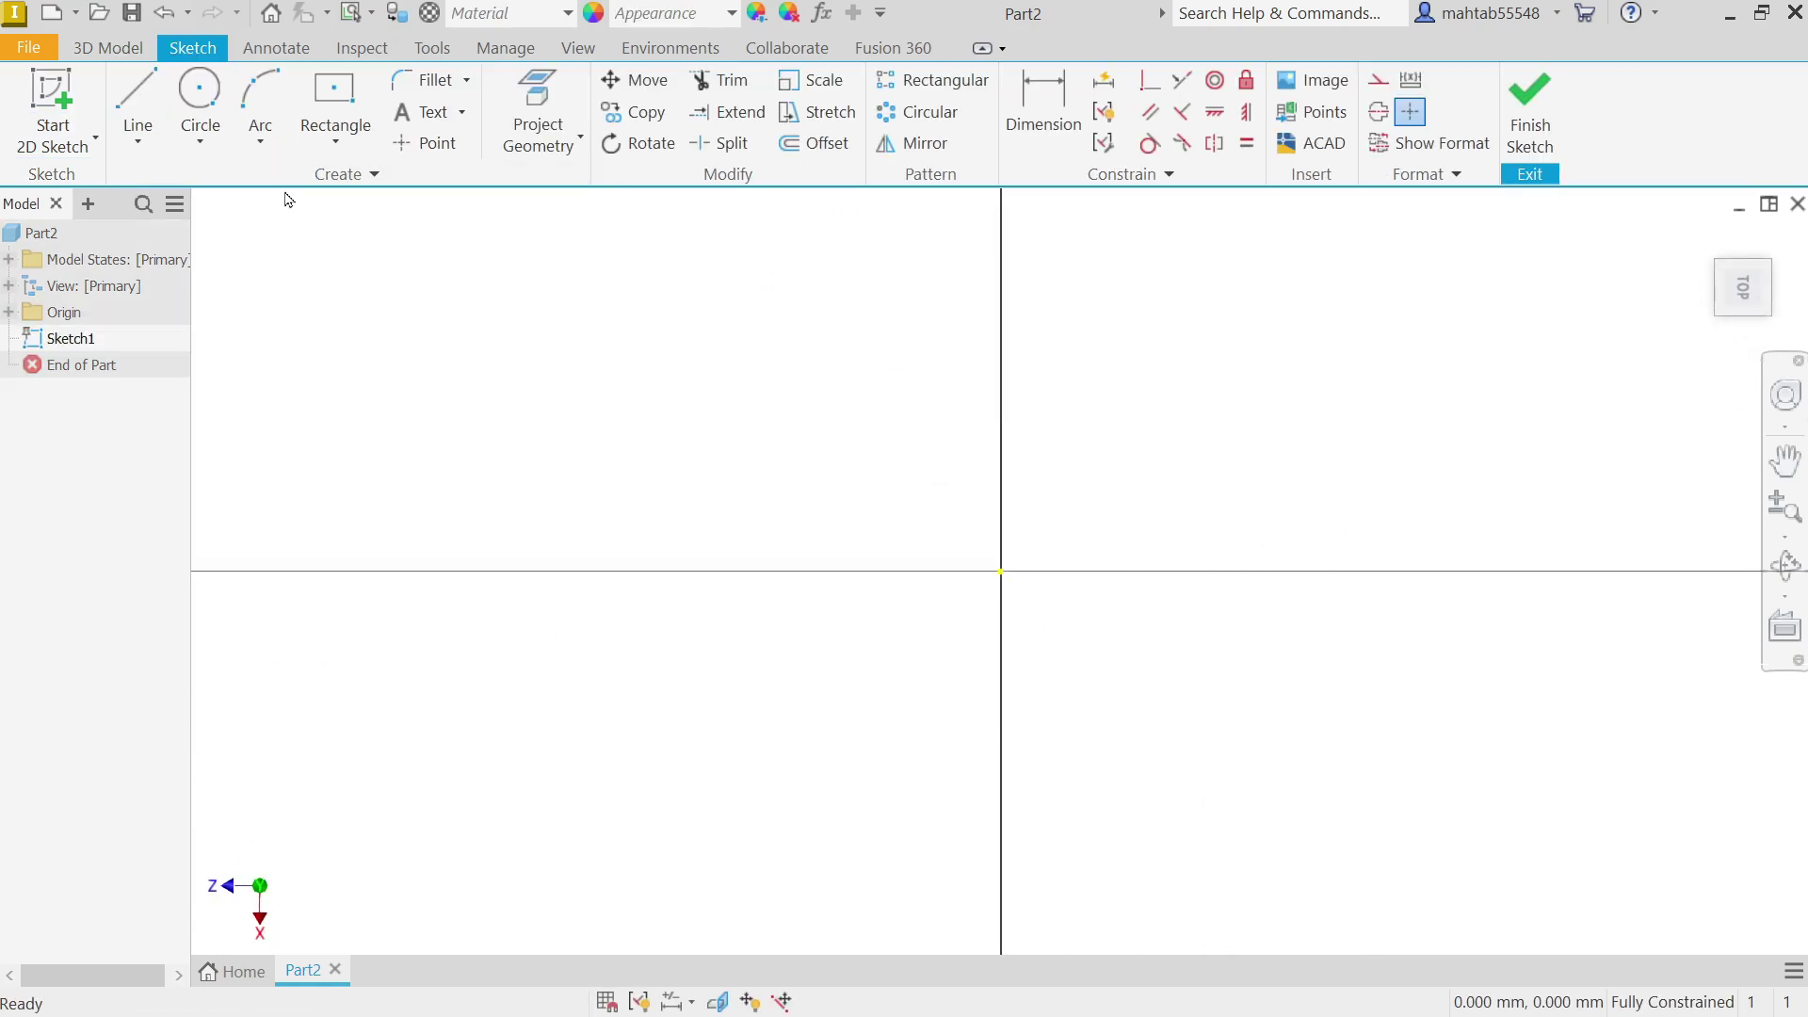
{"action": "left_click", "coordinate": [336, 144]}
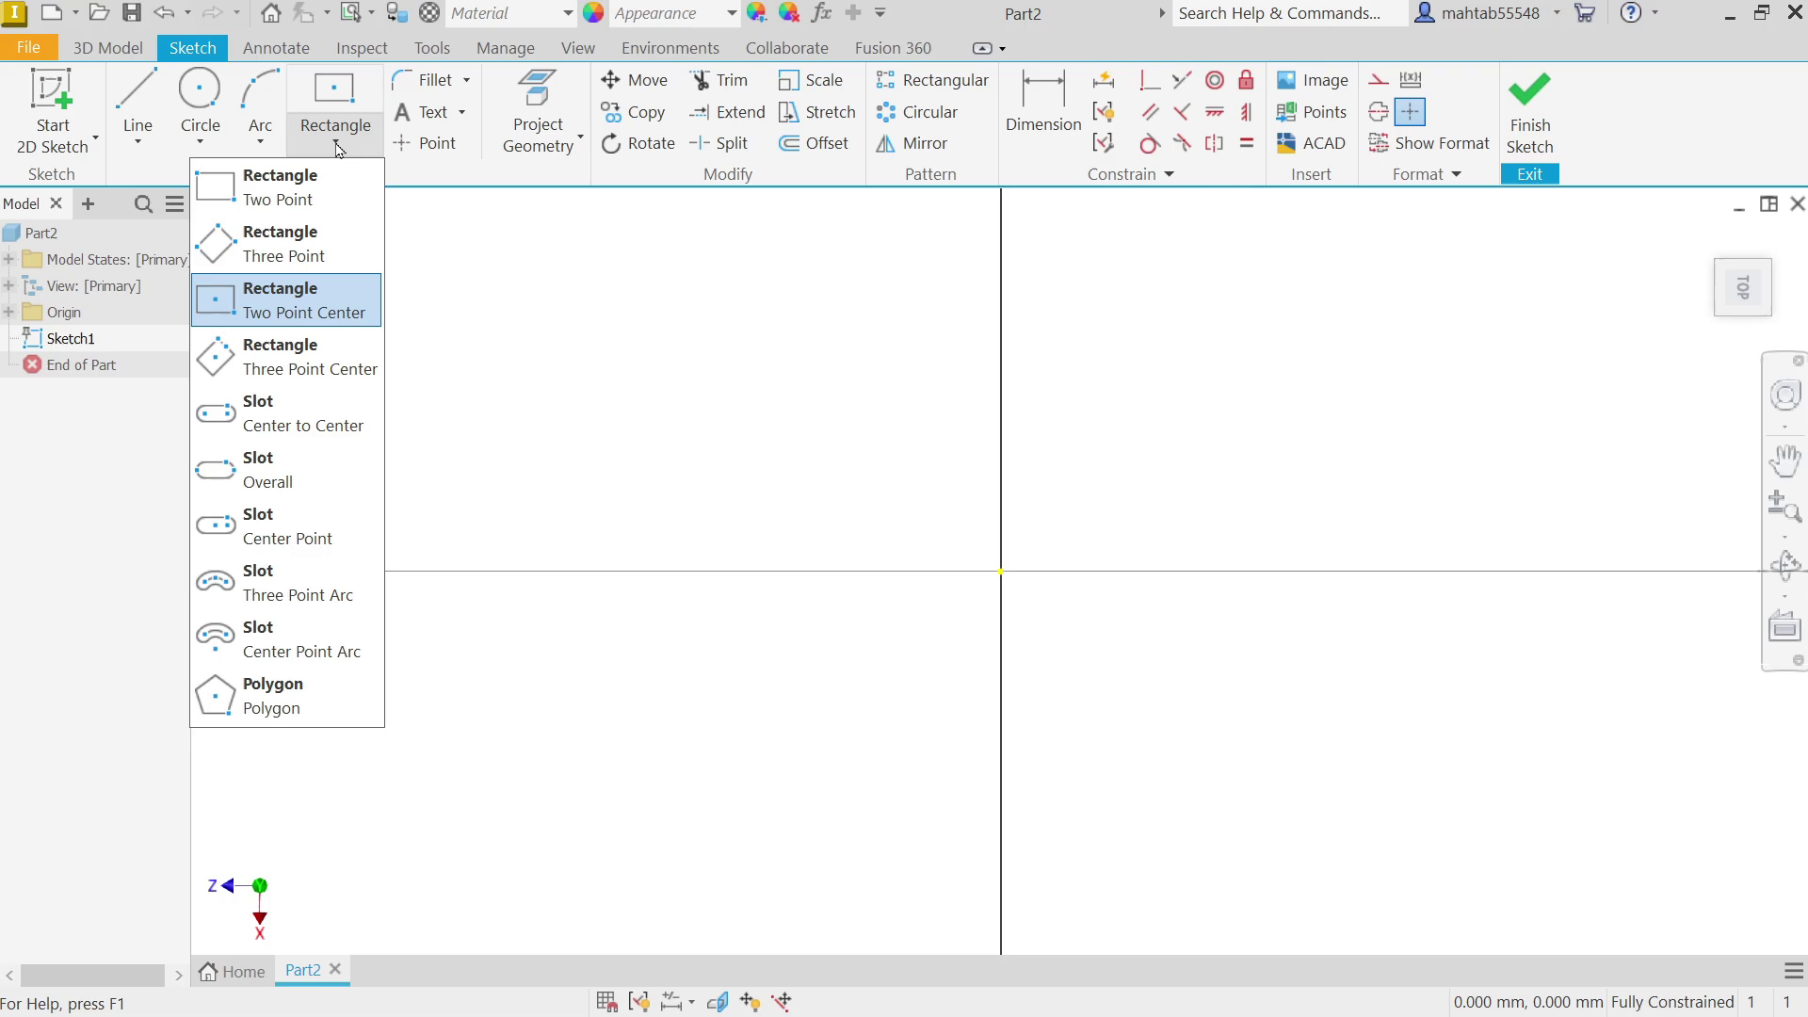
{"action": "left_click", "coordinate": [307, 308]}
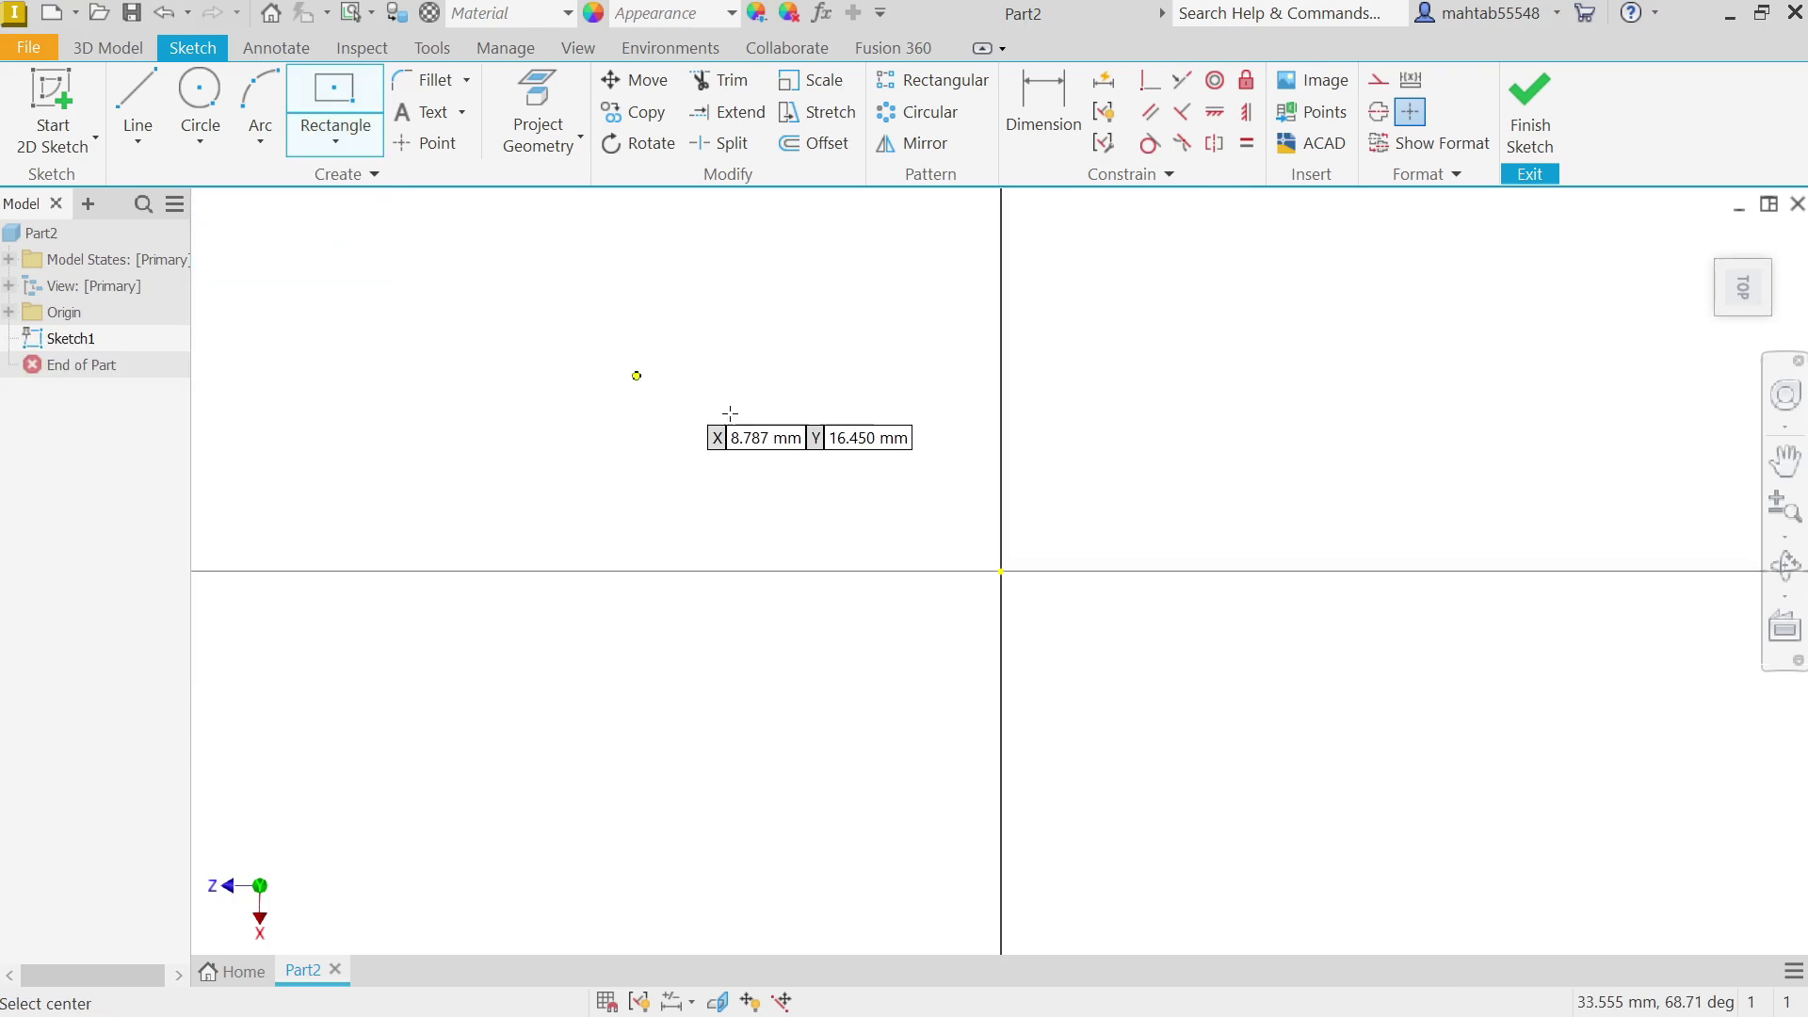
{"action": "left_click", "coordinate": [1000, 570]}
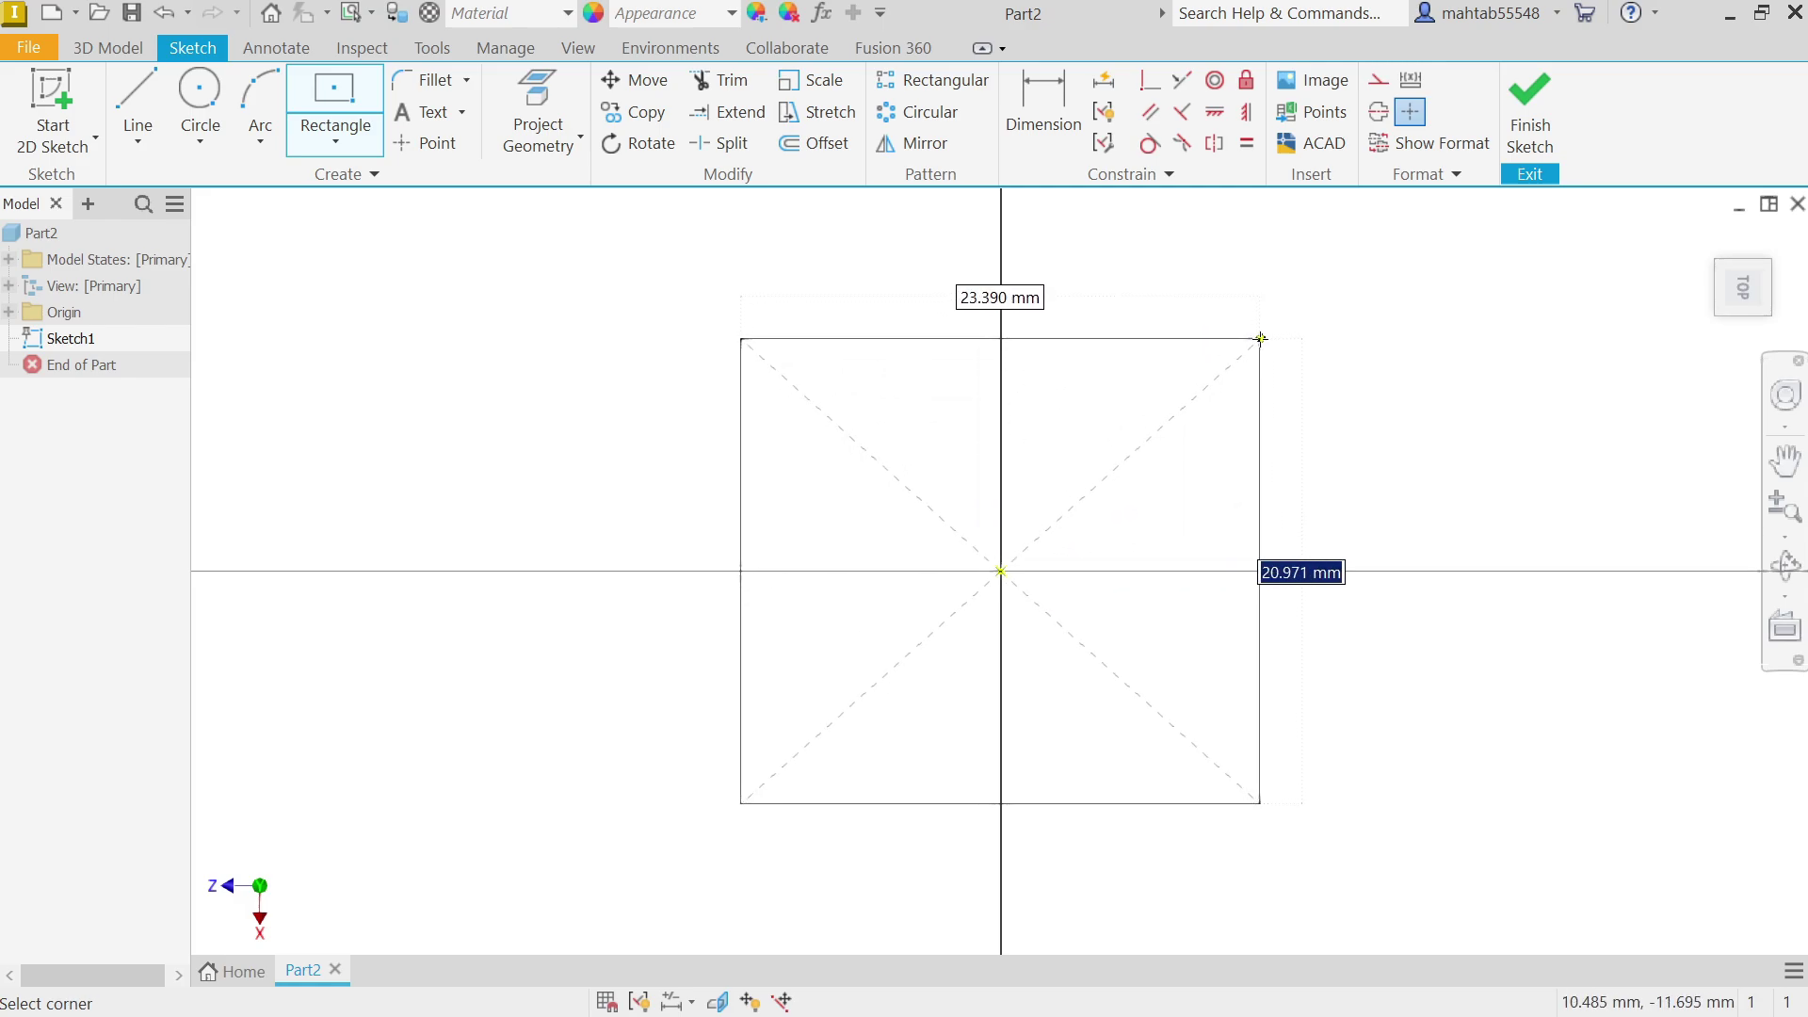
{"action": "type", "text": "2"}
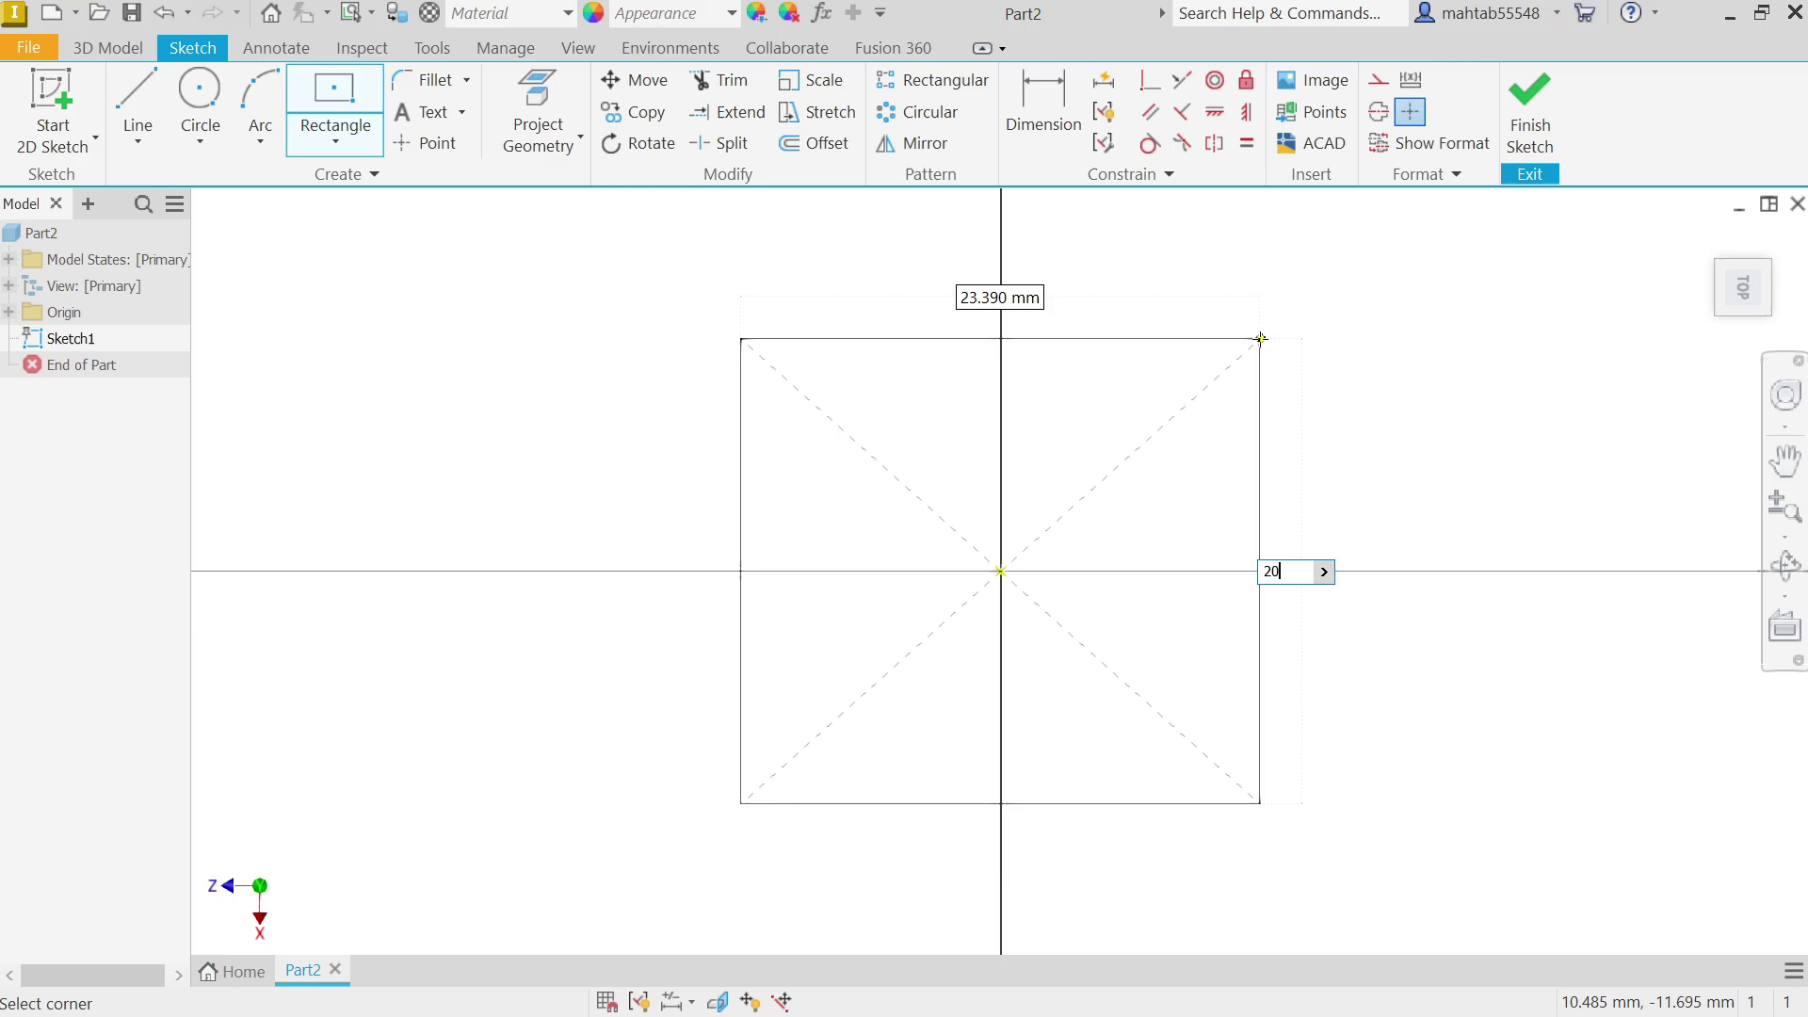
{"action": "type", "text": "0"}
{"action": "key", "text": "Tab"}
{"action": "type", "text": "20"}
{"action": "key", "text": "Return"}
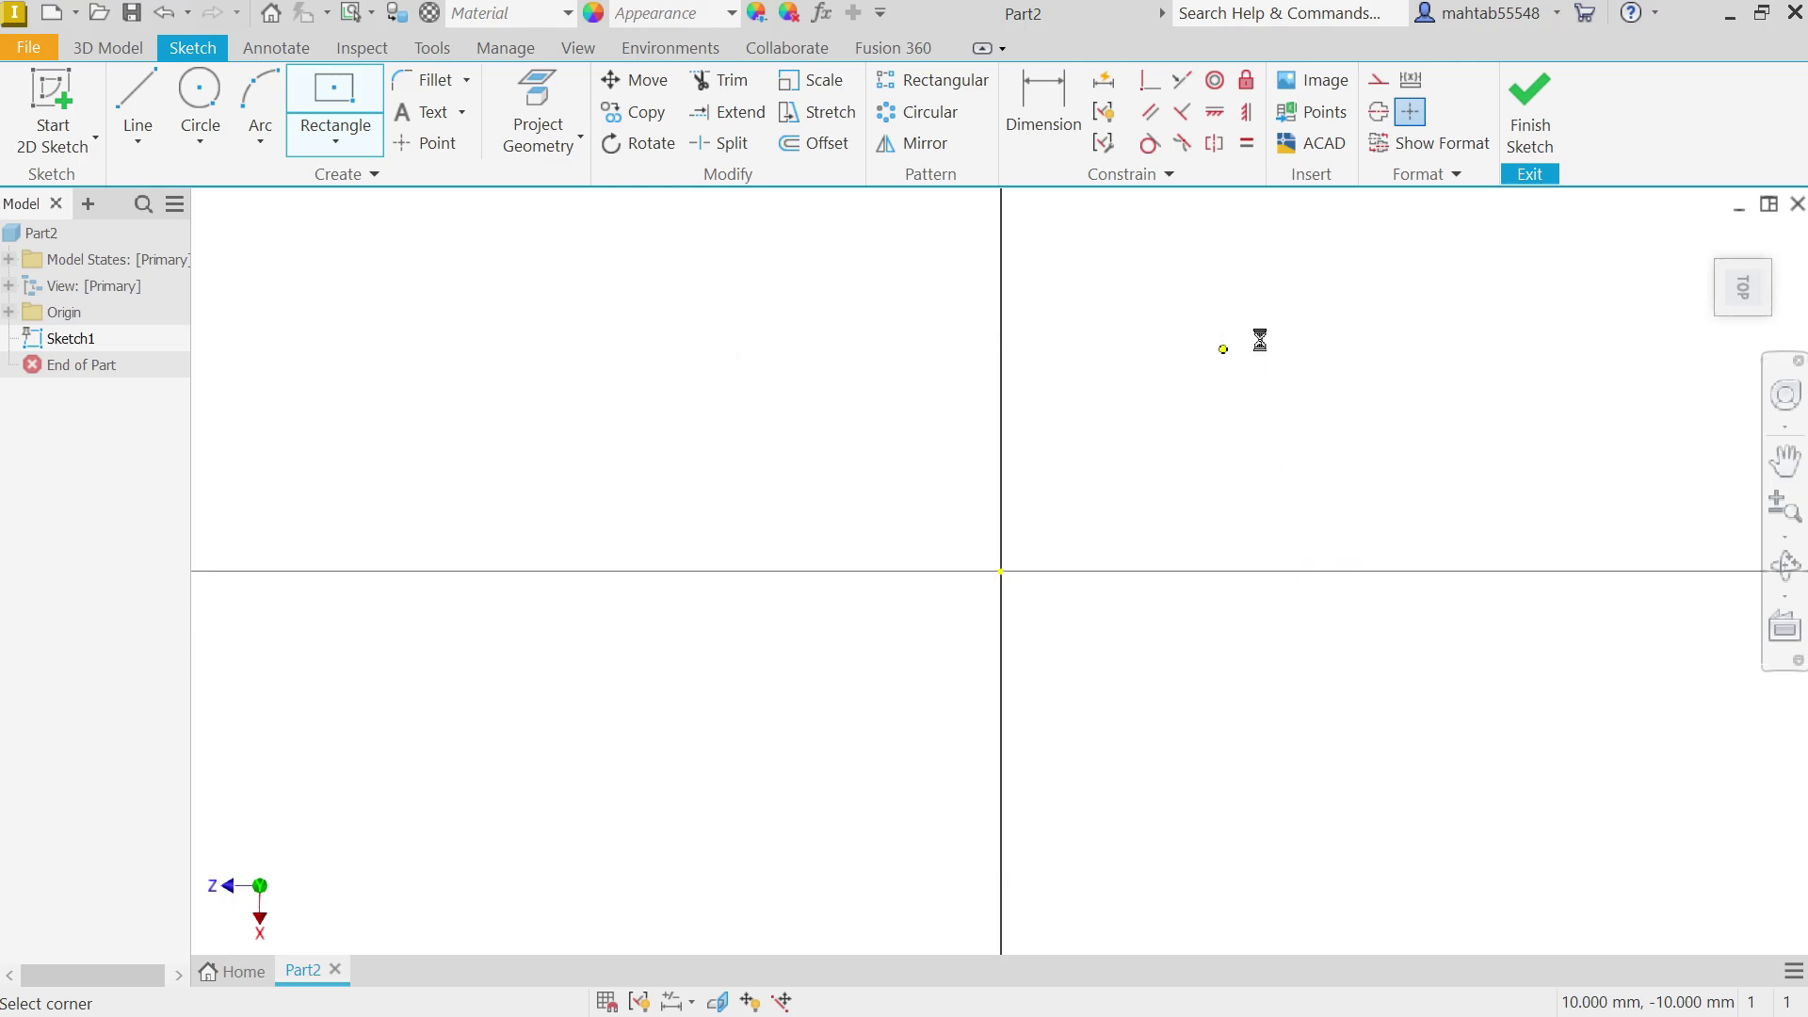
{"action": "right_click", "coordinate": [1396, 324]}
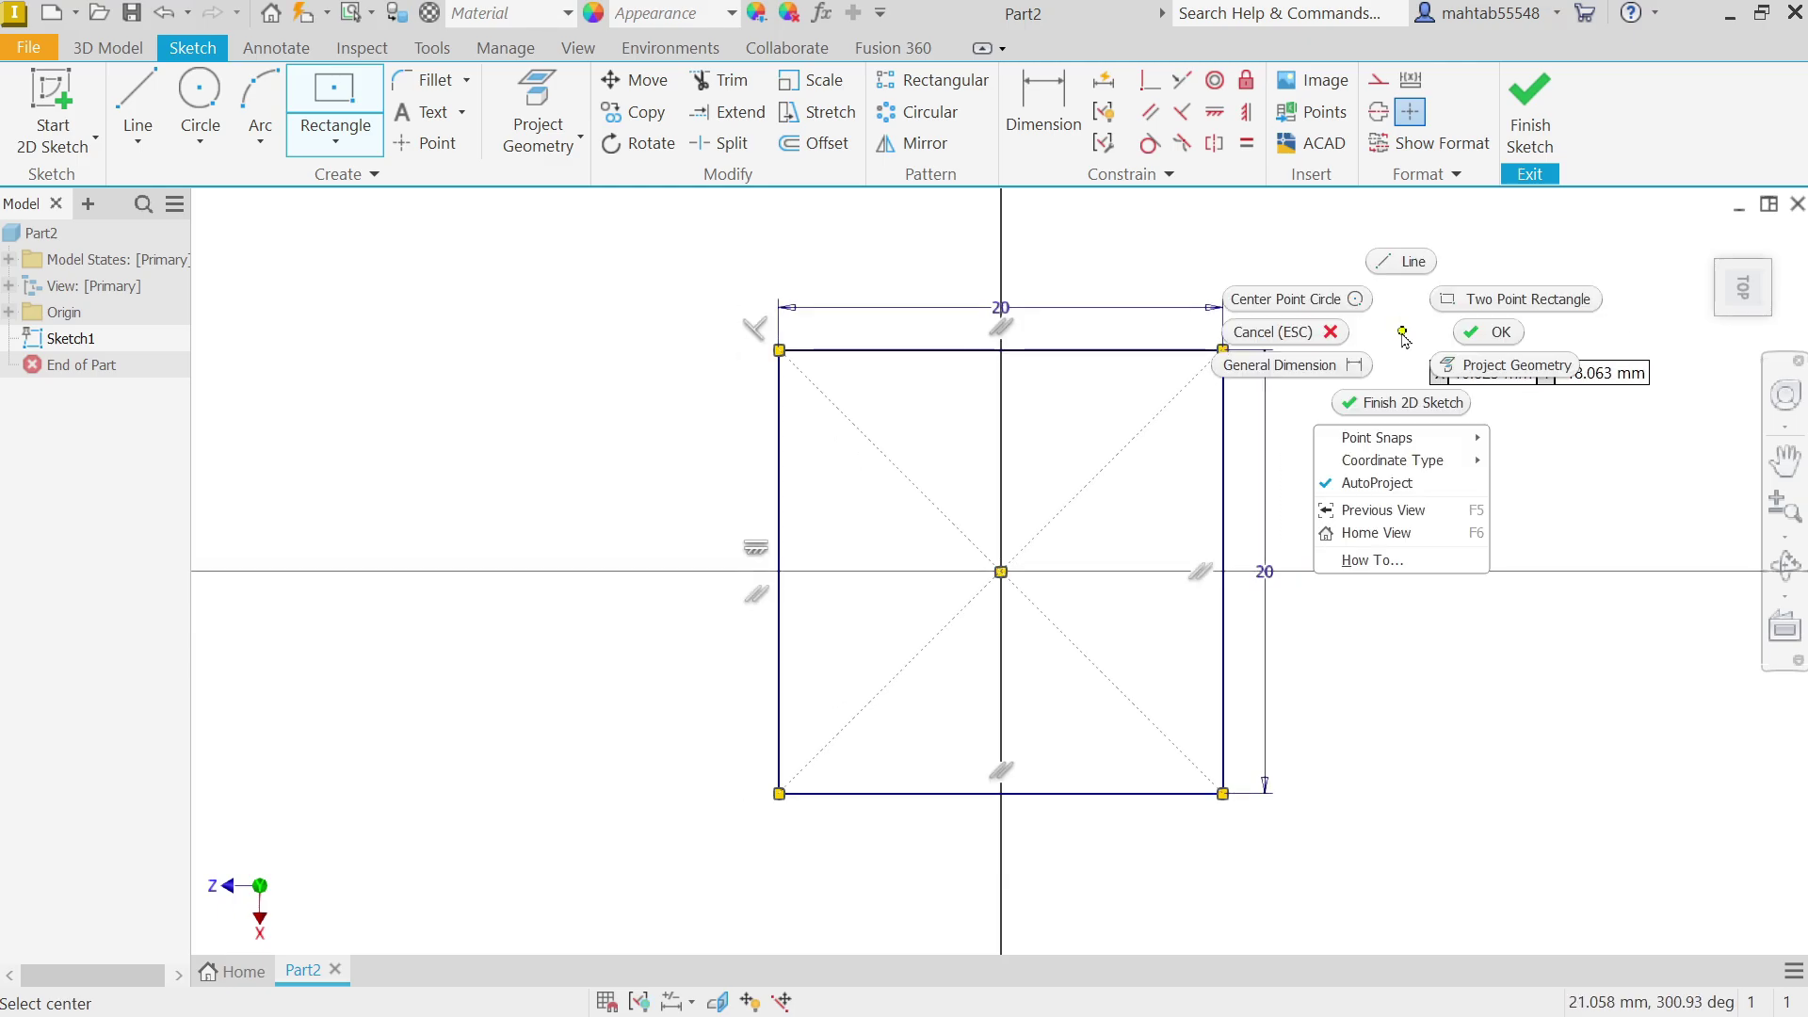
{"action": "left_click", "coordinate": [1499, 335]}
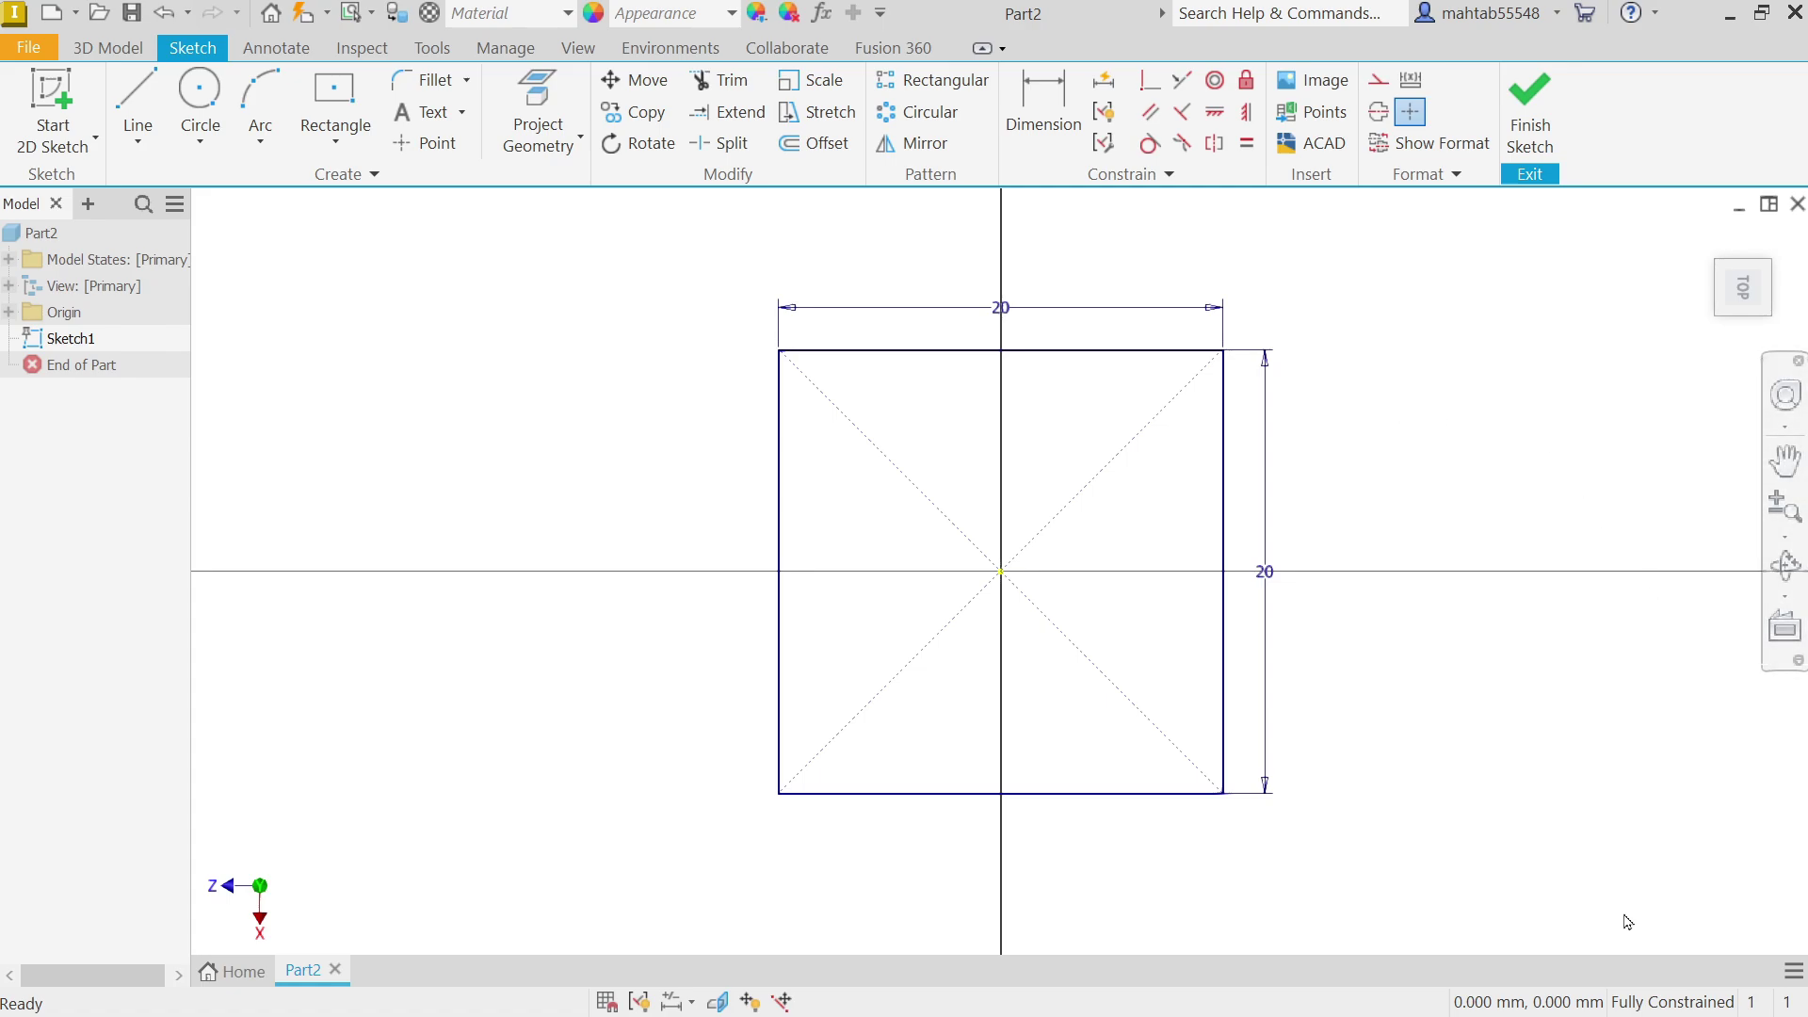
Step: Finish the sketch and extrude the square upward 20 mm into a cube
{"action": "left_click", "coordinate": [1529, 108]}
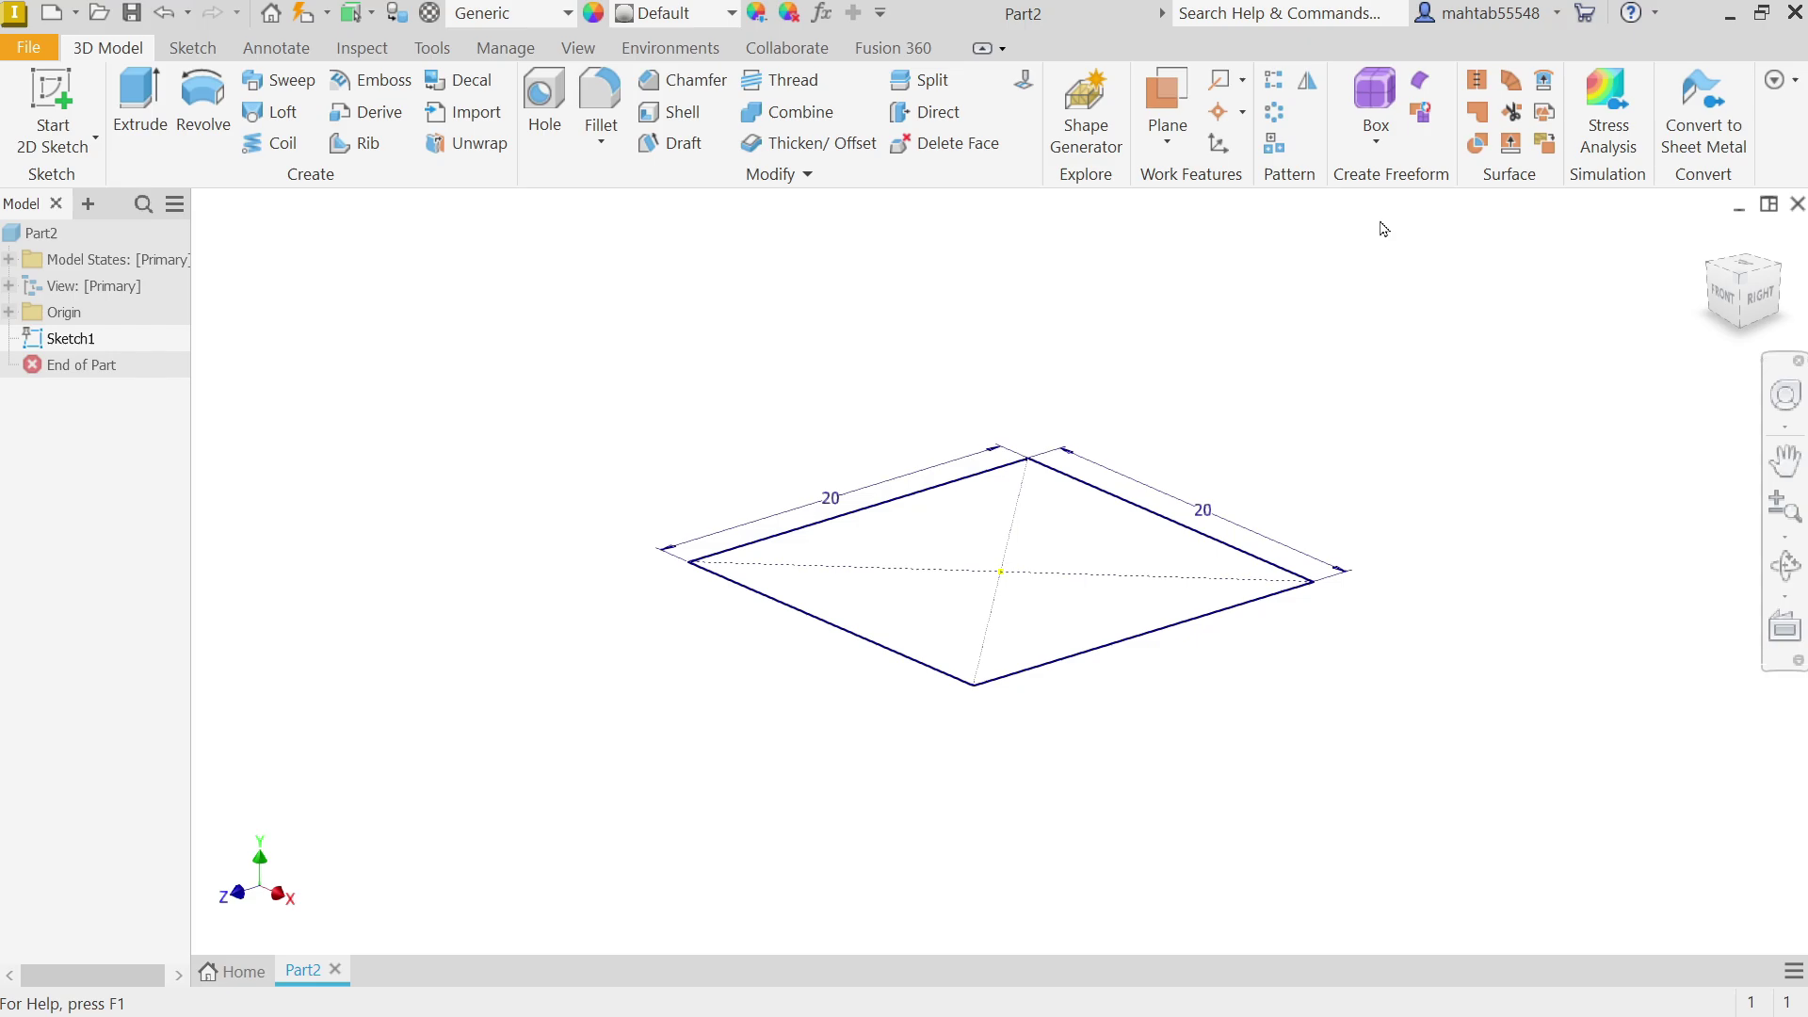
{"action": "left_click", "coordinate": [142, 127]}
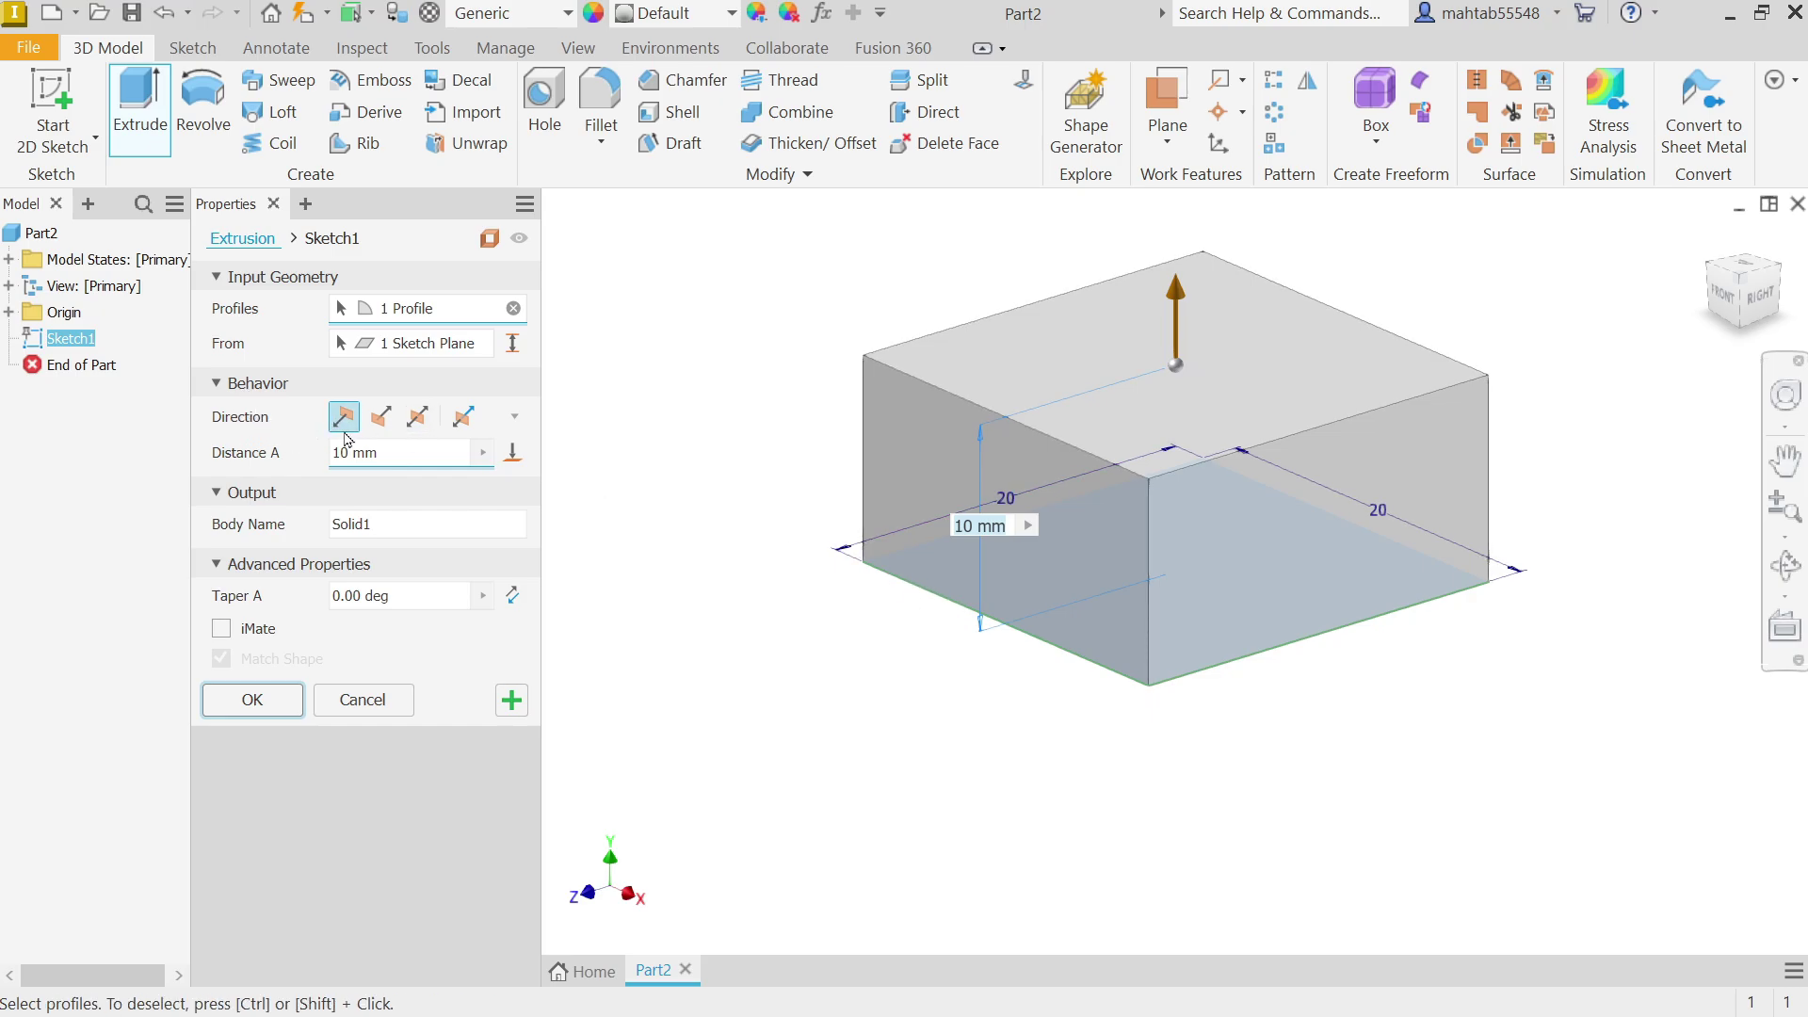
{"action": "left_click", "coordinate": [381, 416]}
{"action": "left_click", "coordinate": [343, 419]}
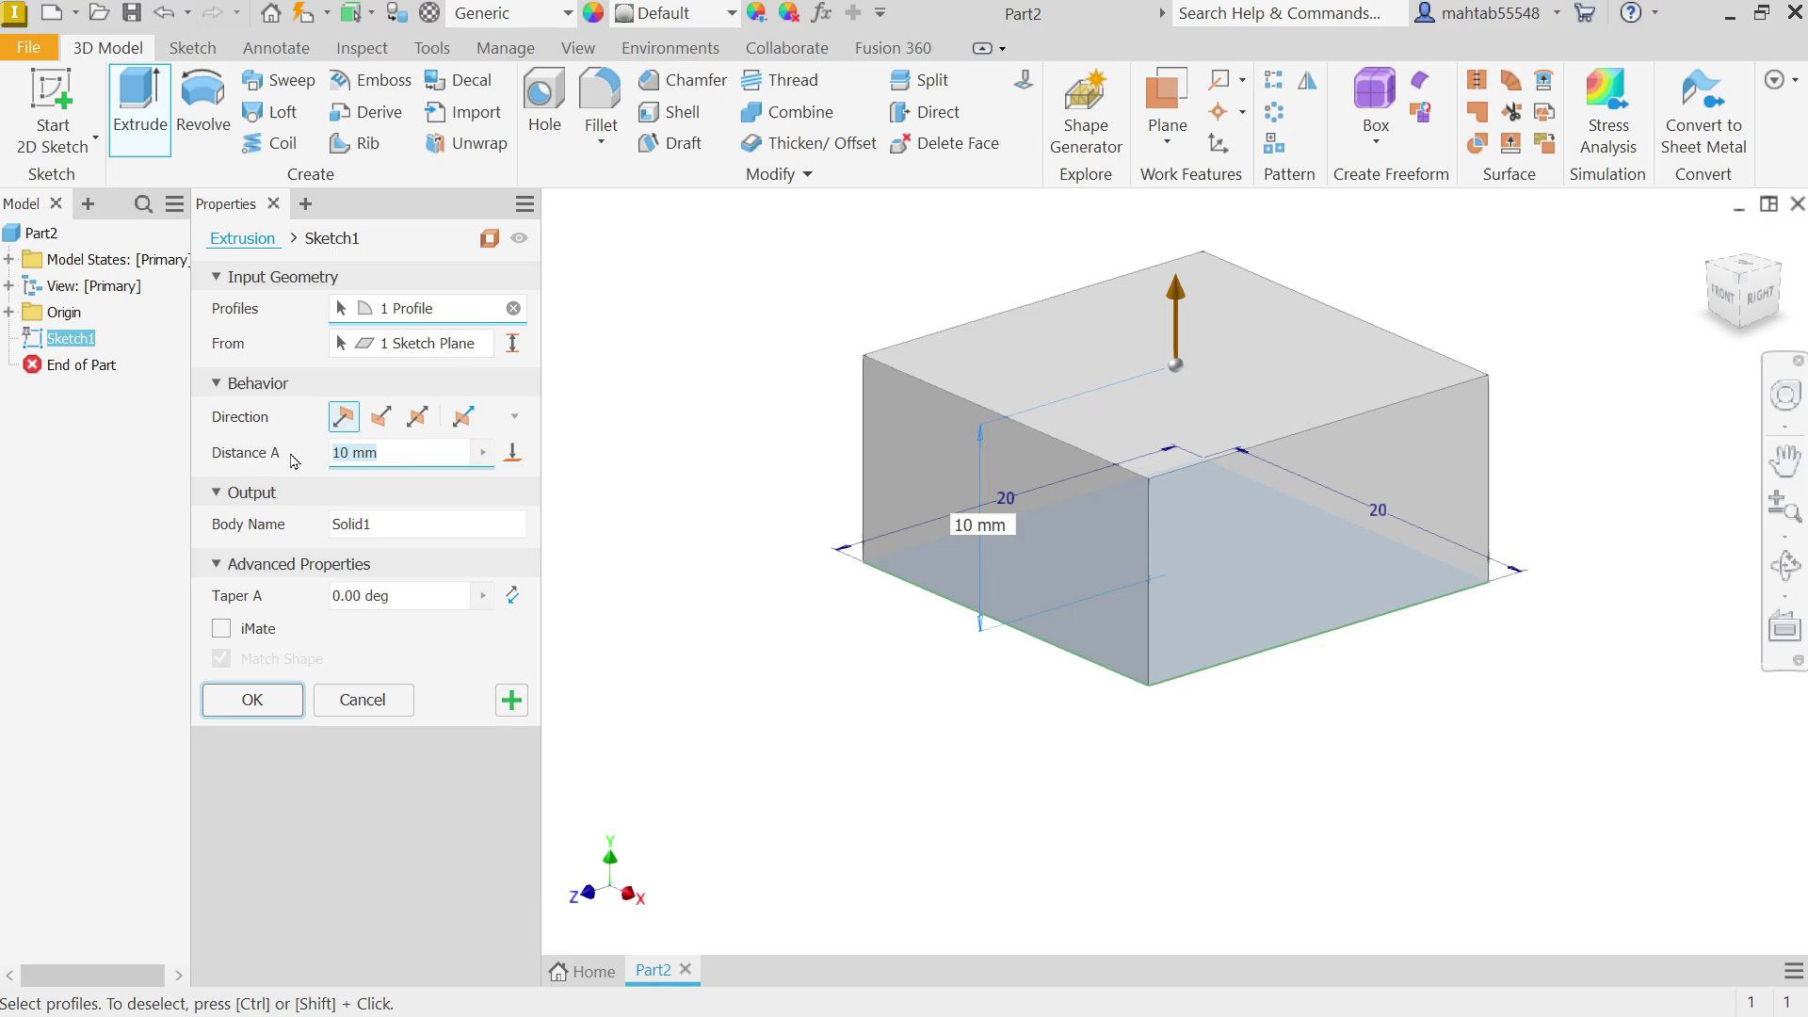
{"action": "type", "text": "20"}
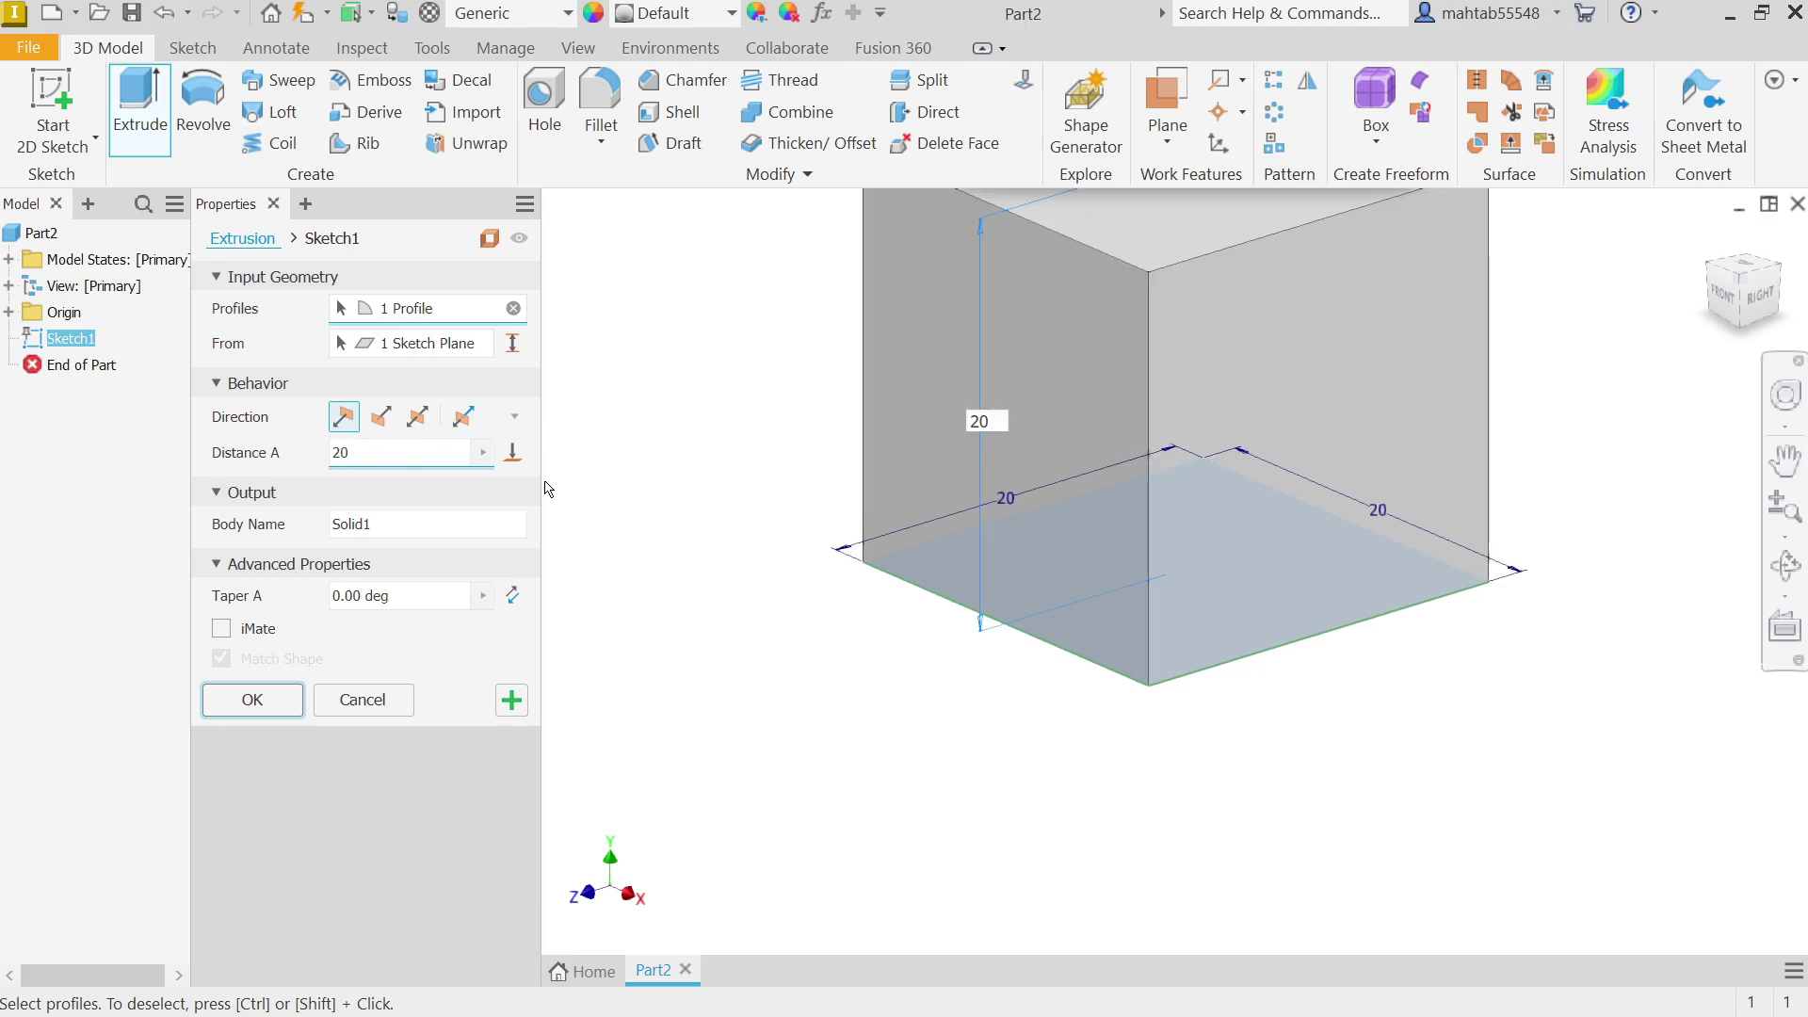
{"action": "left_click", "coordinate": [251, 701]}
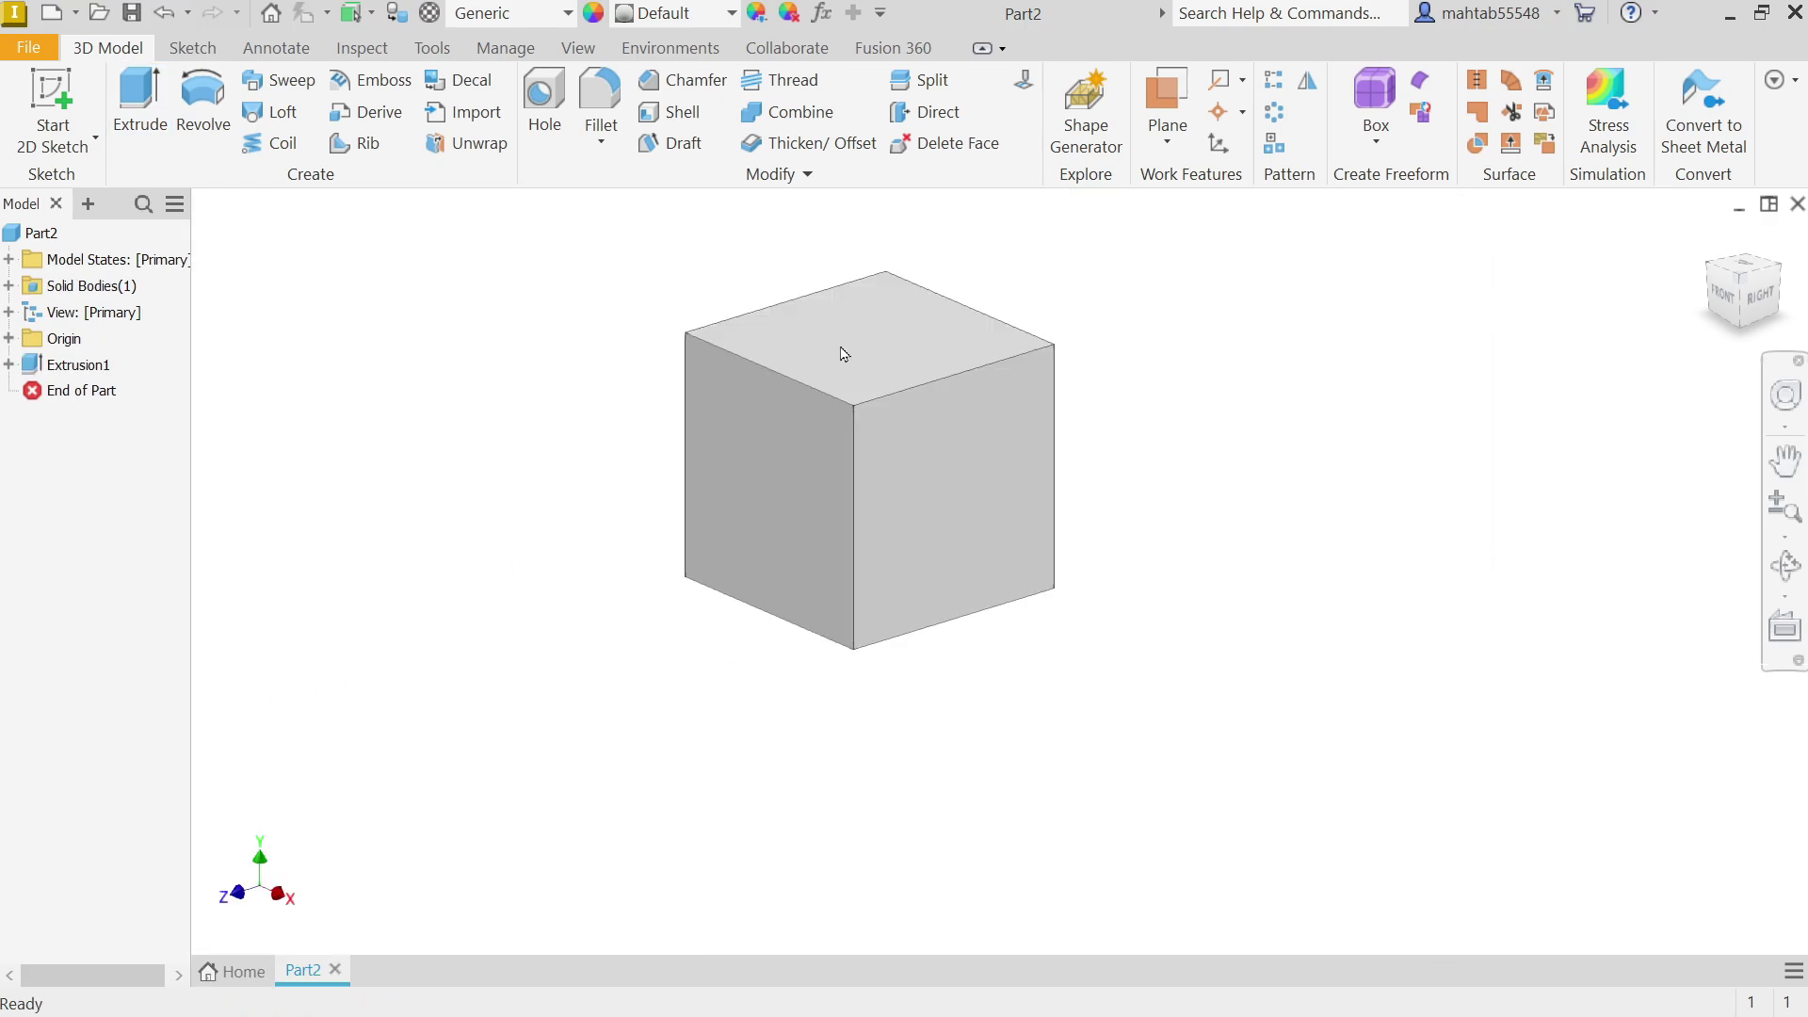
{"action": "scroll", "coordinate": [844, 354], "scroll_direction": "up", "scroll_amount": 4}
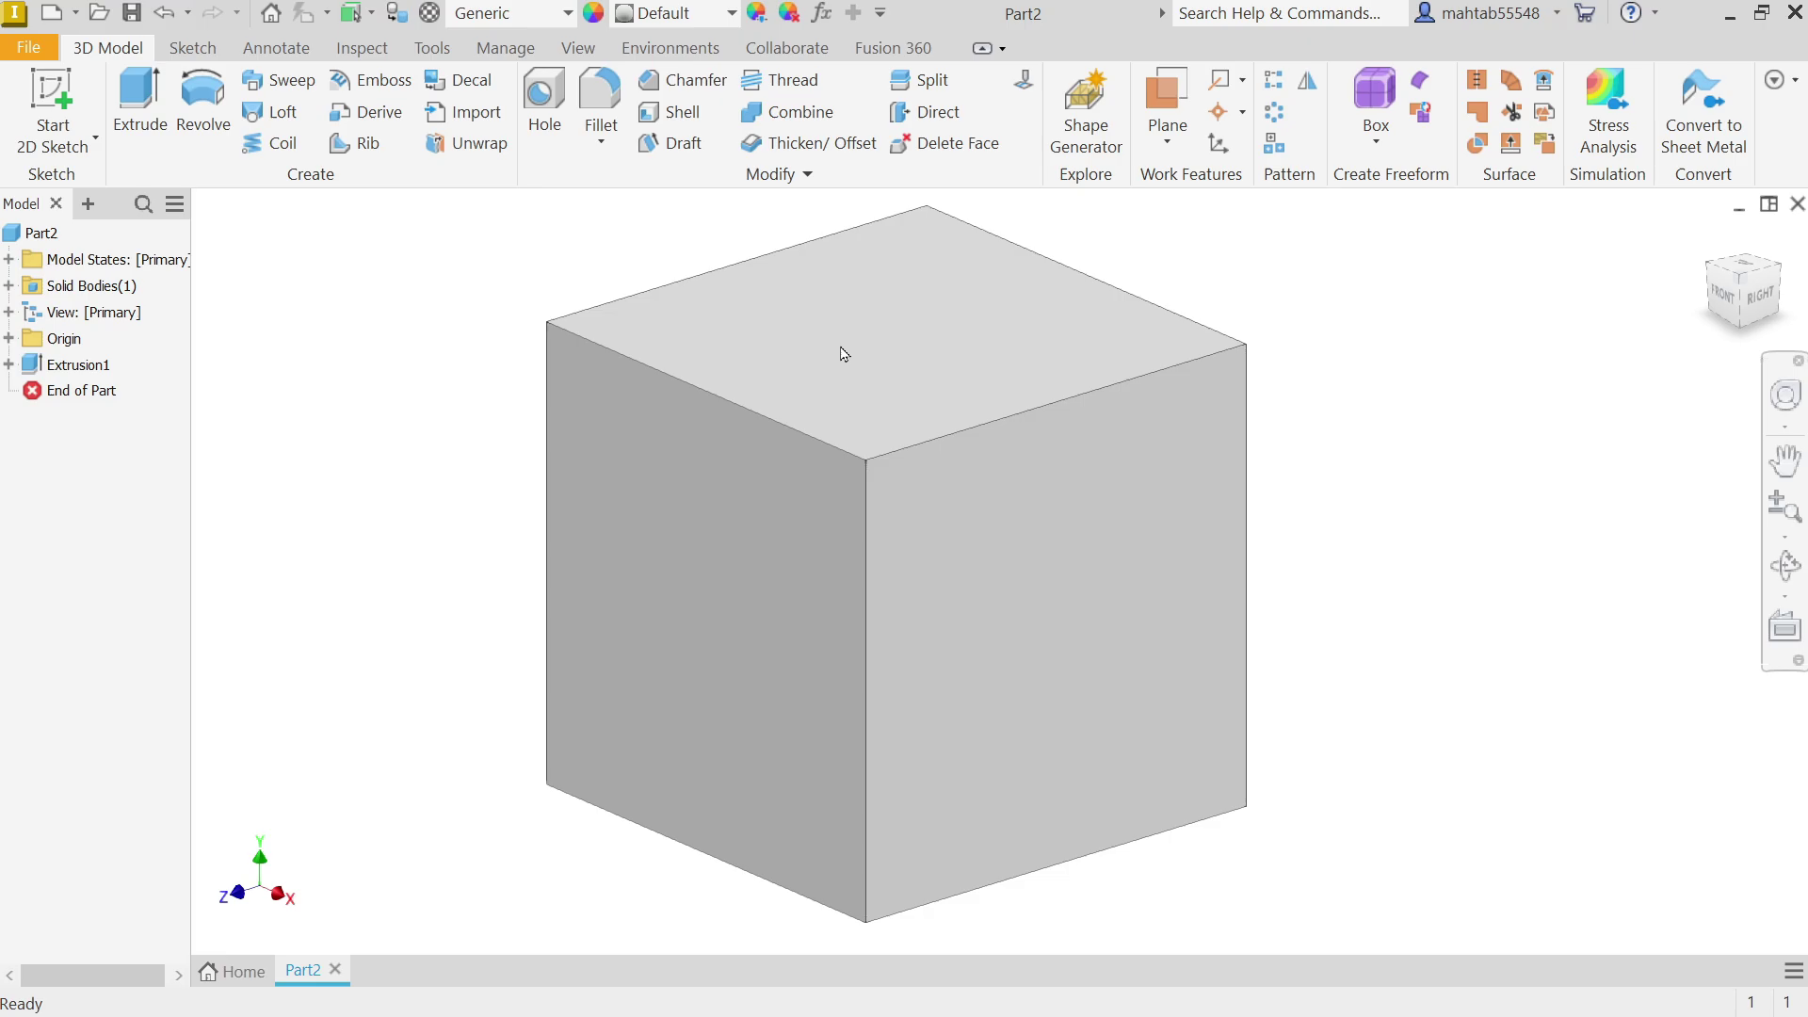
Step: Round the cube's four vertical edges with a 2 mm fillet
{"action": "left_click", "coordinate": [601, 103]}
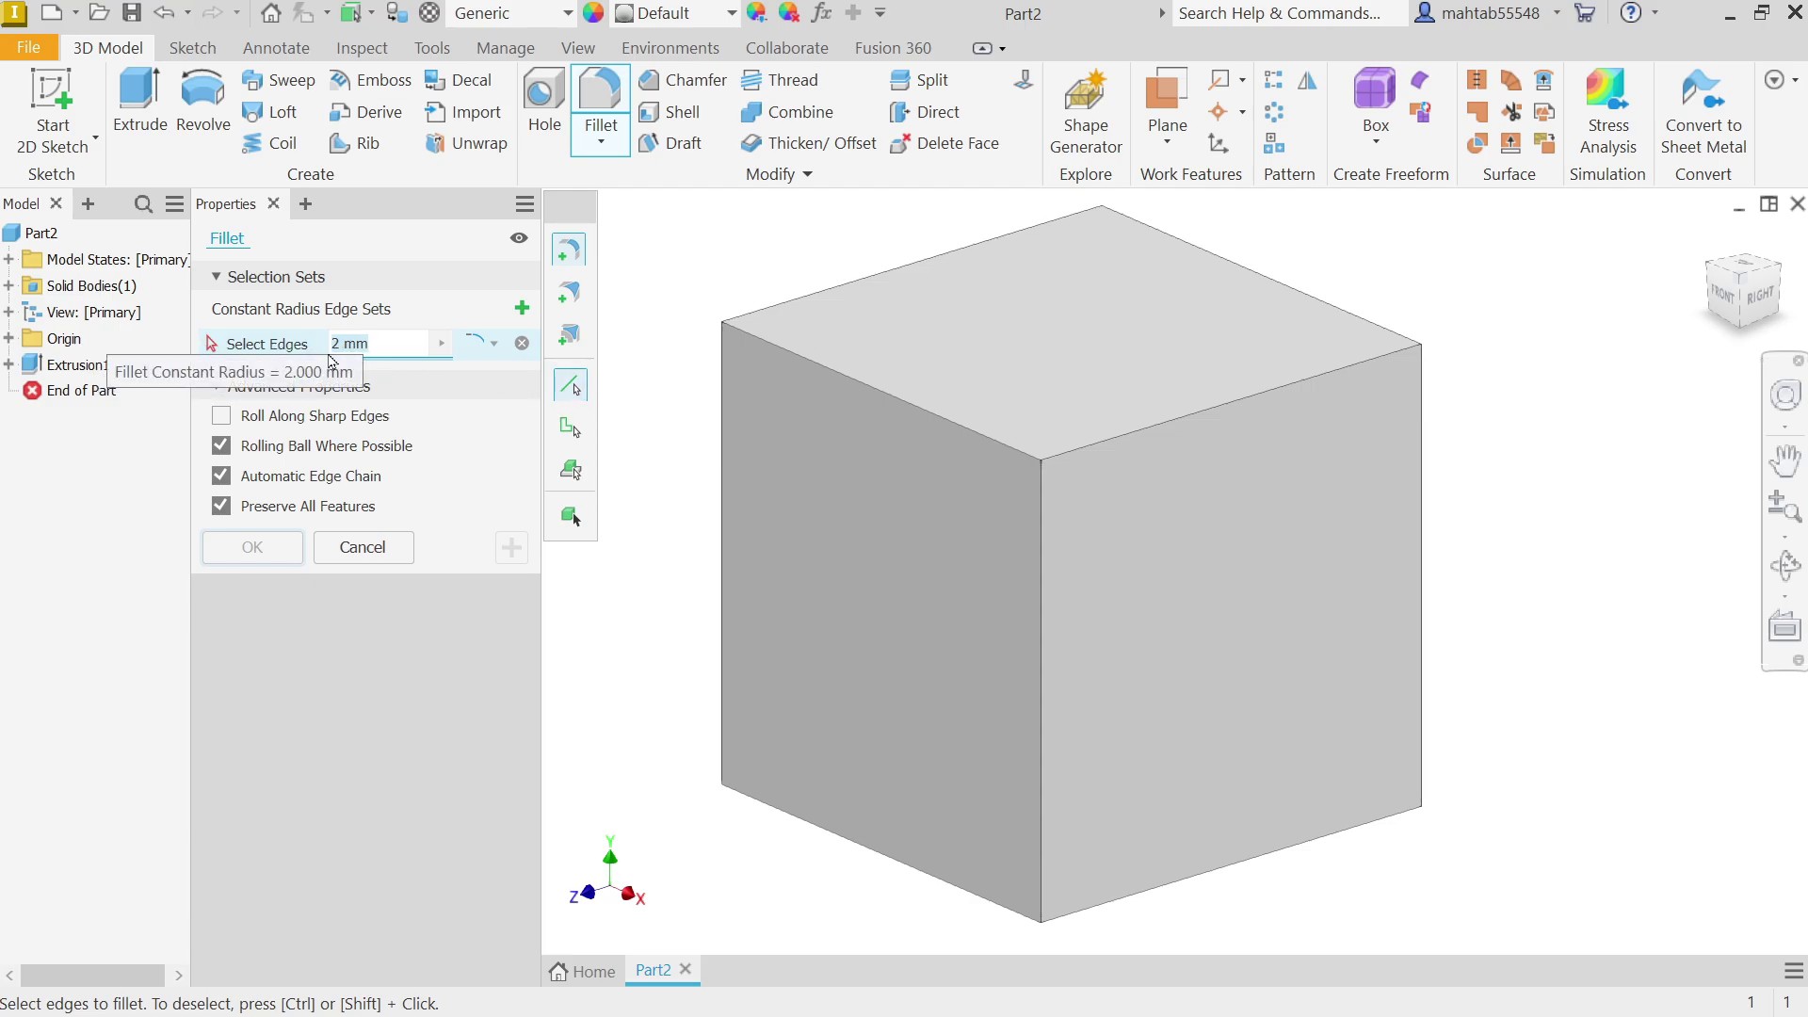
{"action": "left_click", "coordinate": [1041, 555]}
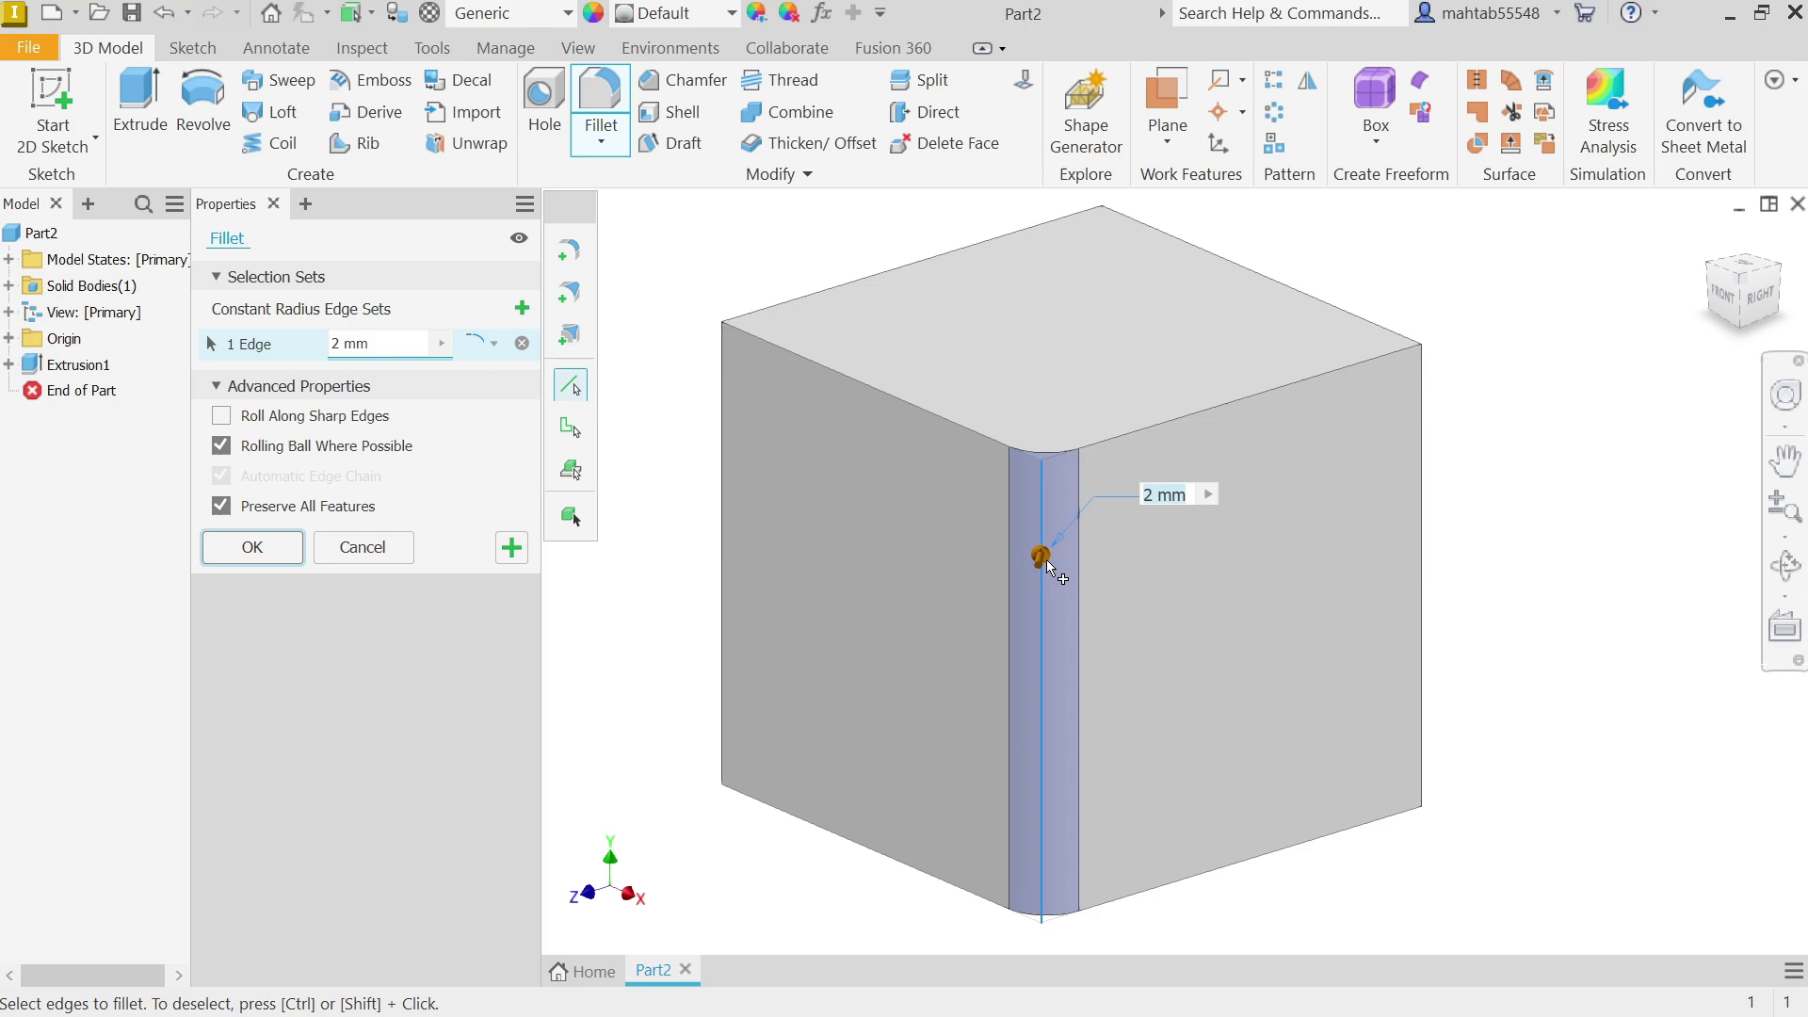
{"action": "left_click", "coordinate": [1421, 558]}
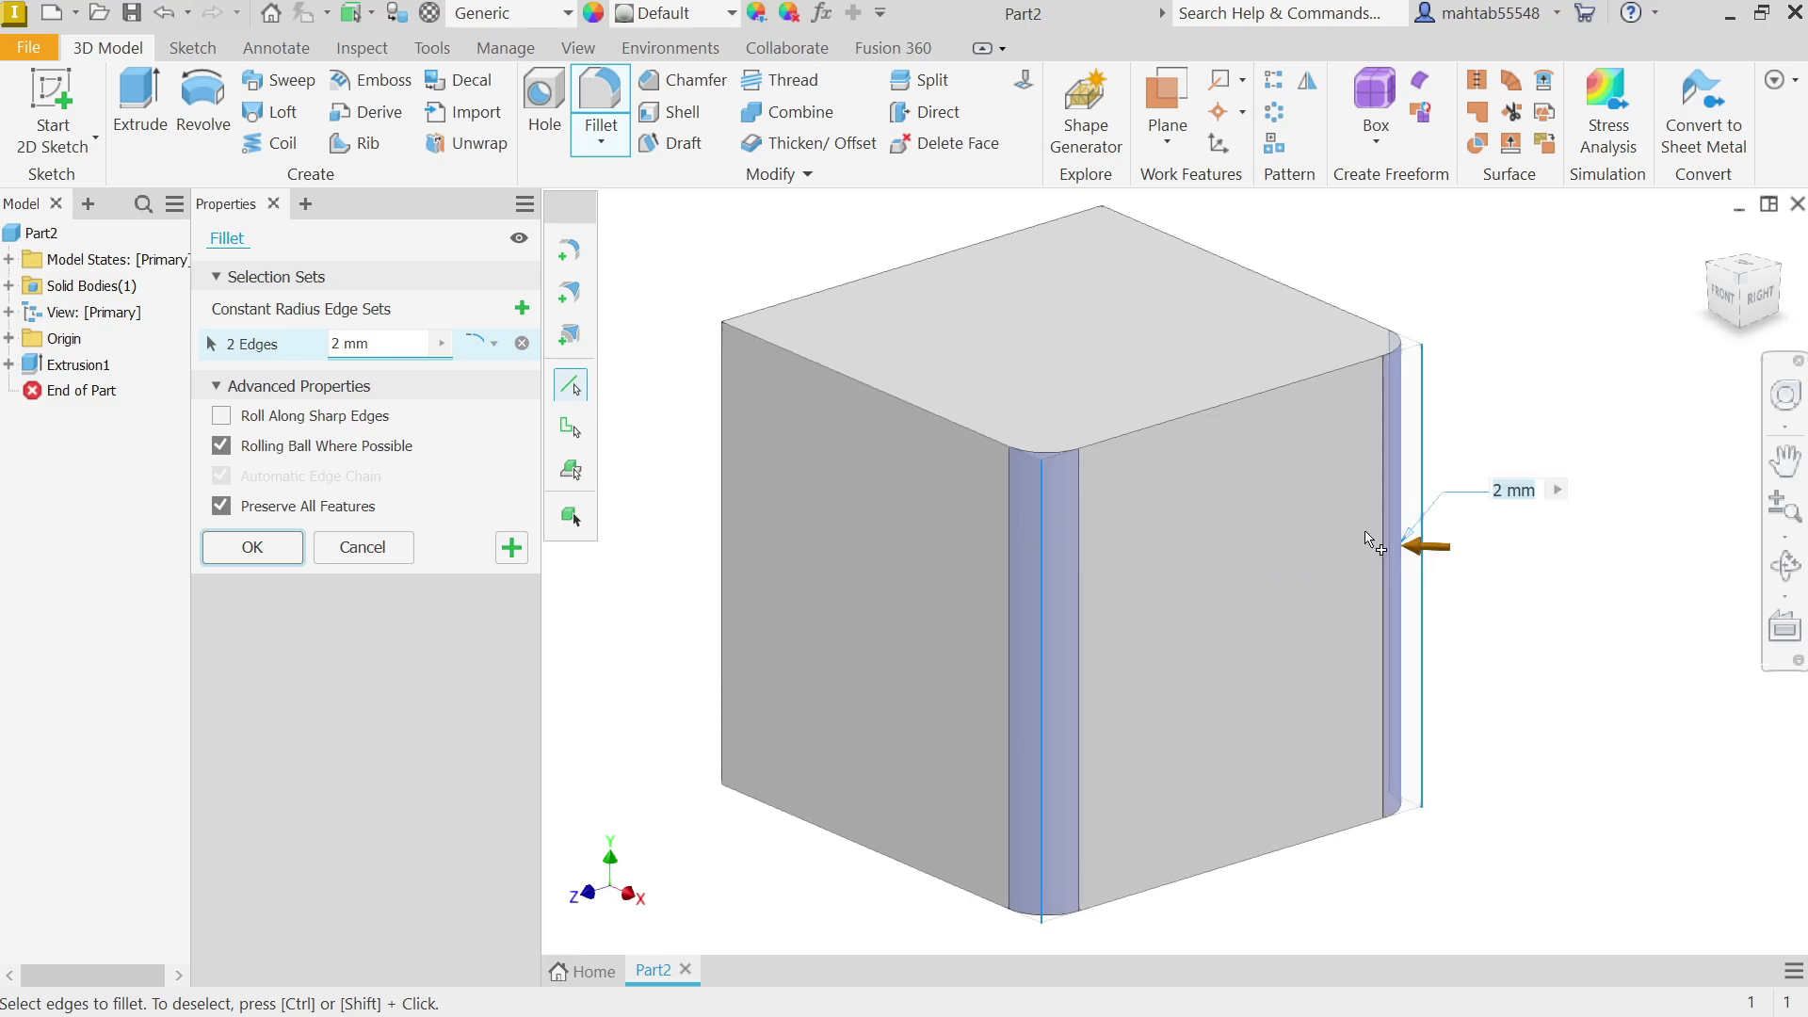
{"action": "left_click", "coordinate": [1102, 289]}
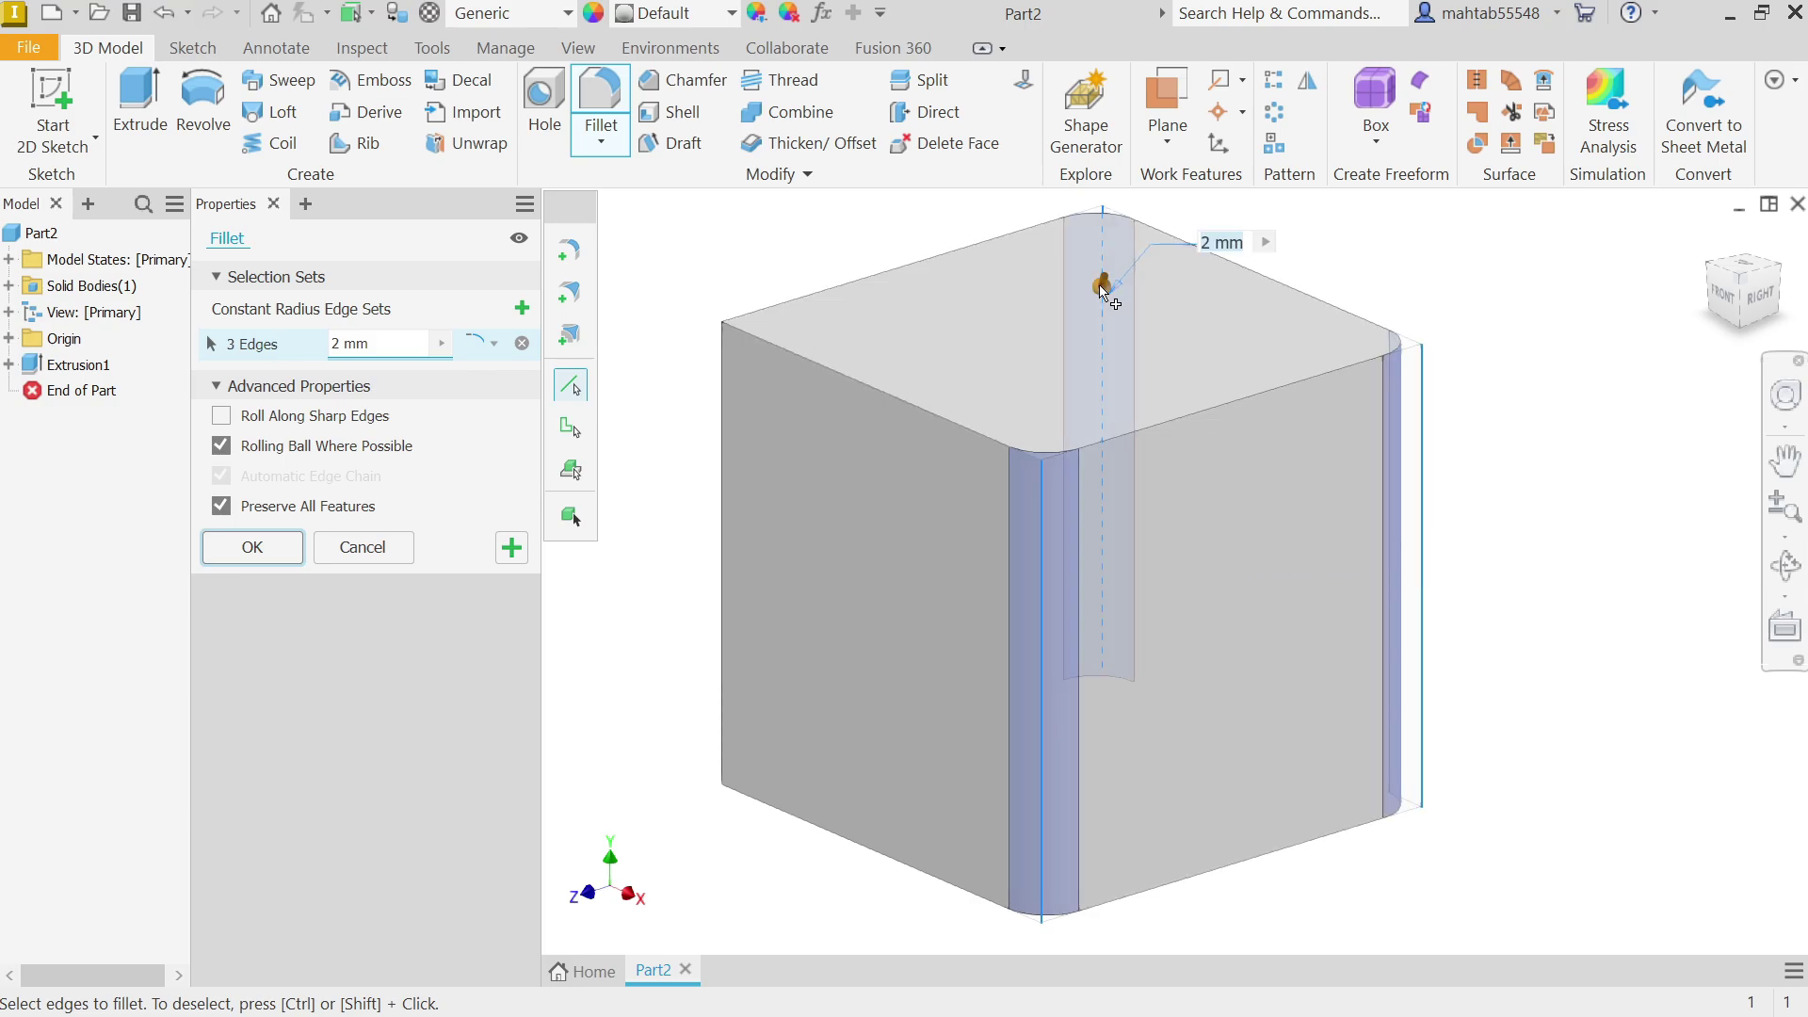
{"action": "left_click", "coordinate": [722, 443]}
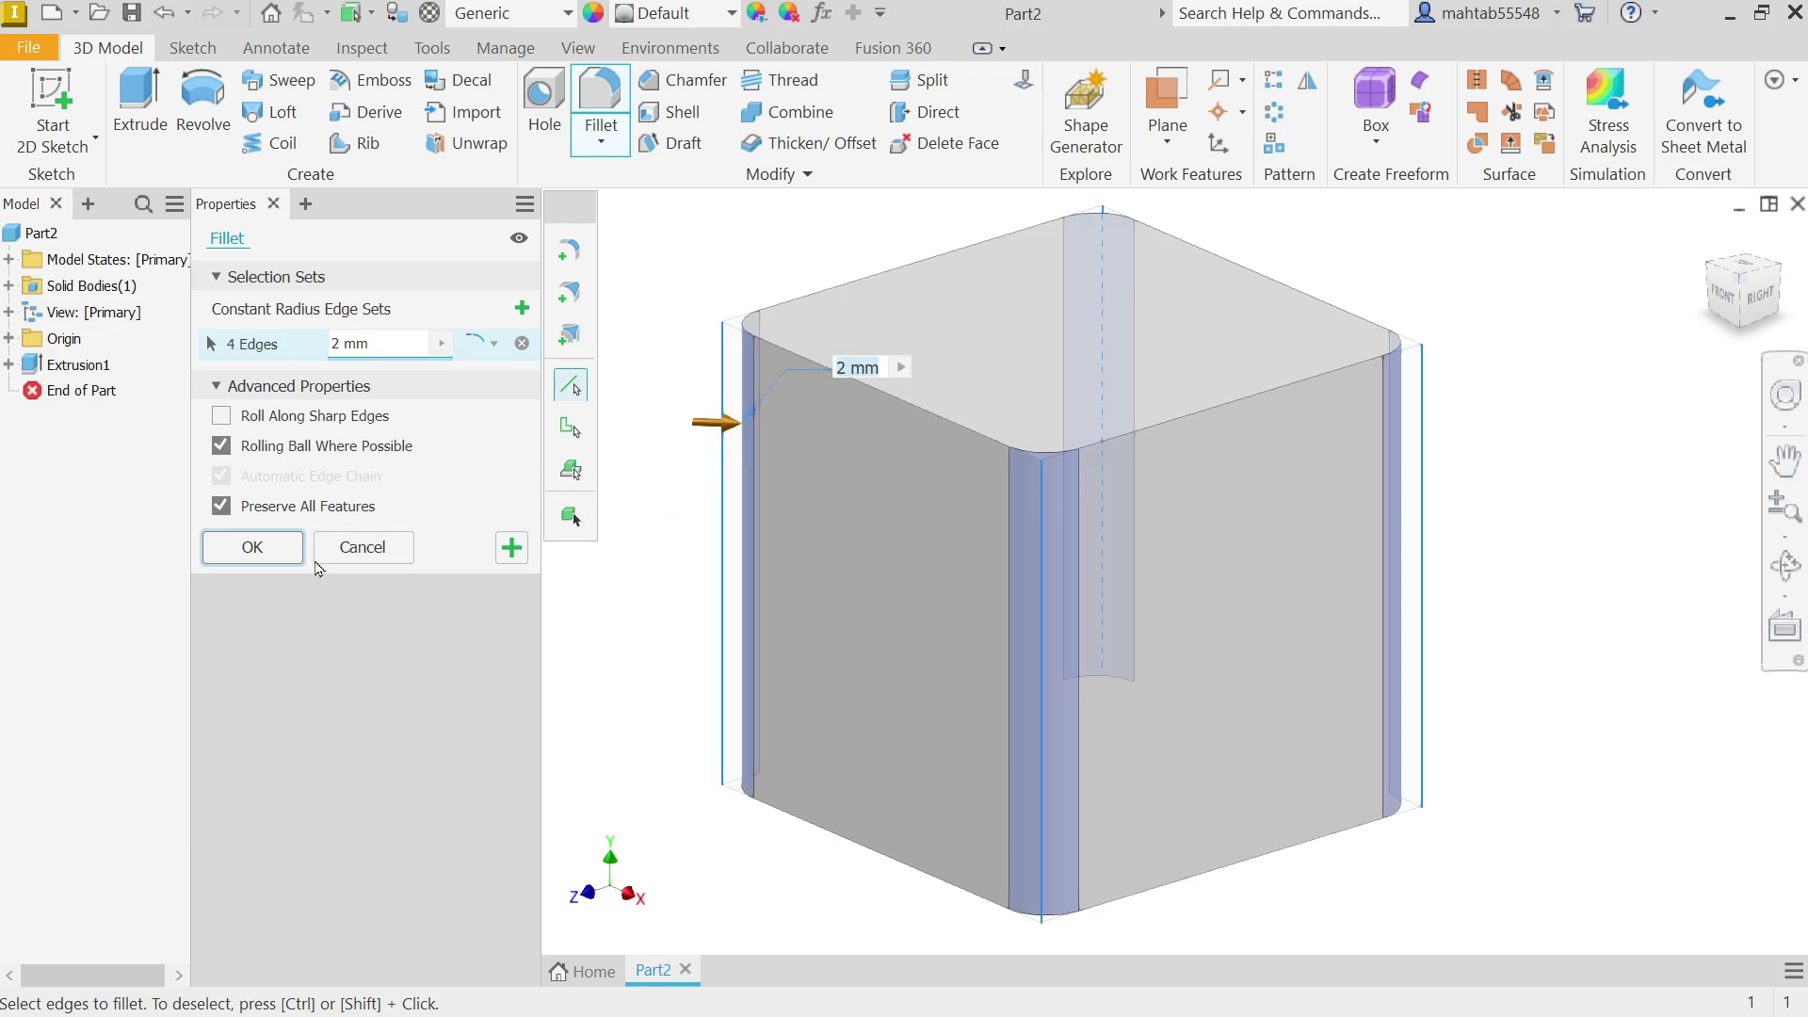
{"action": "left_click", "coordinate": [512, 549]}
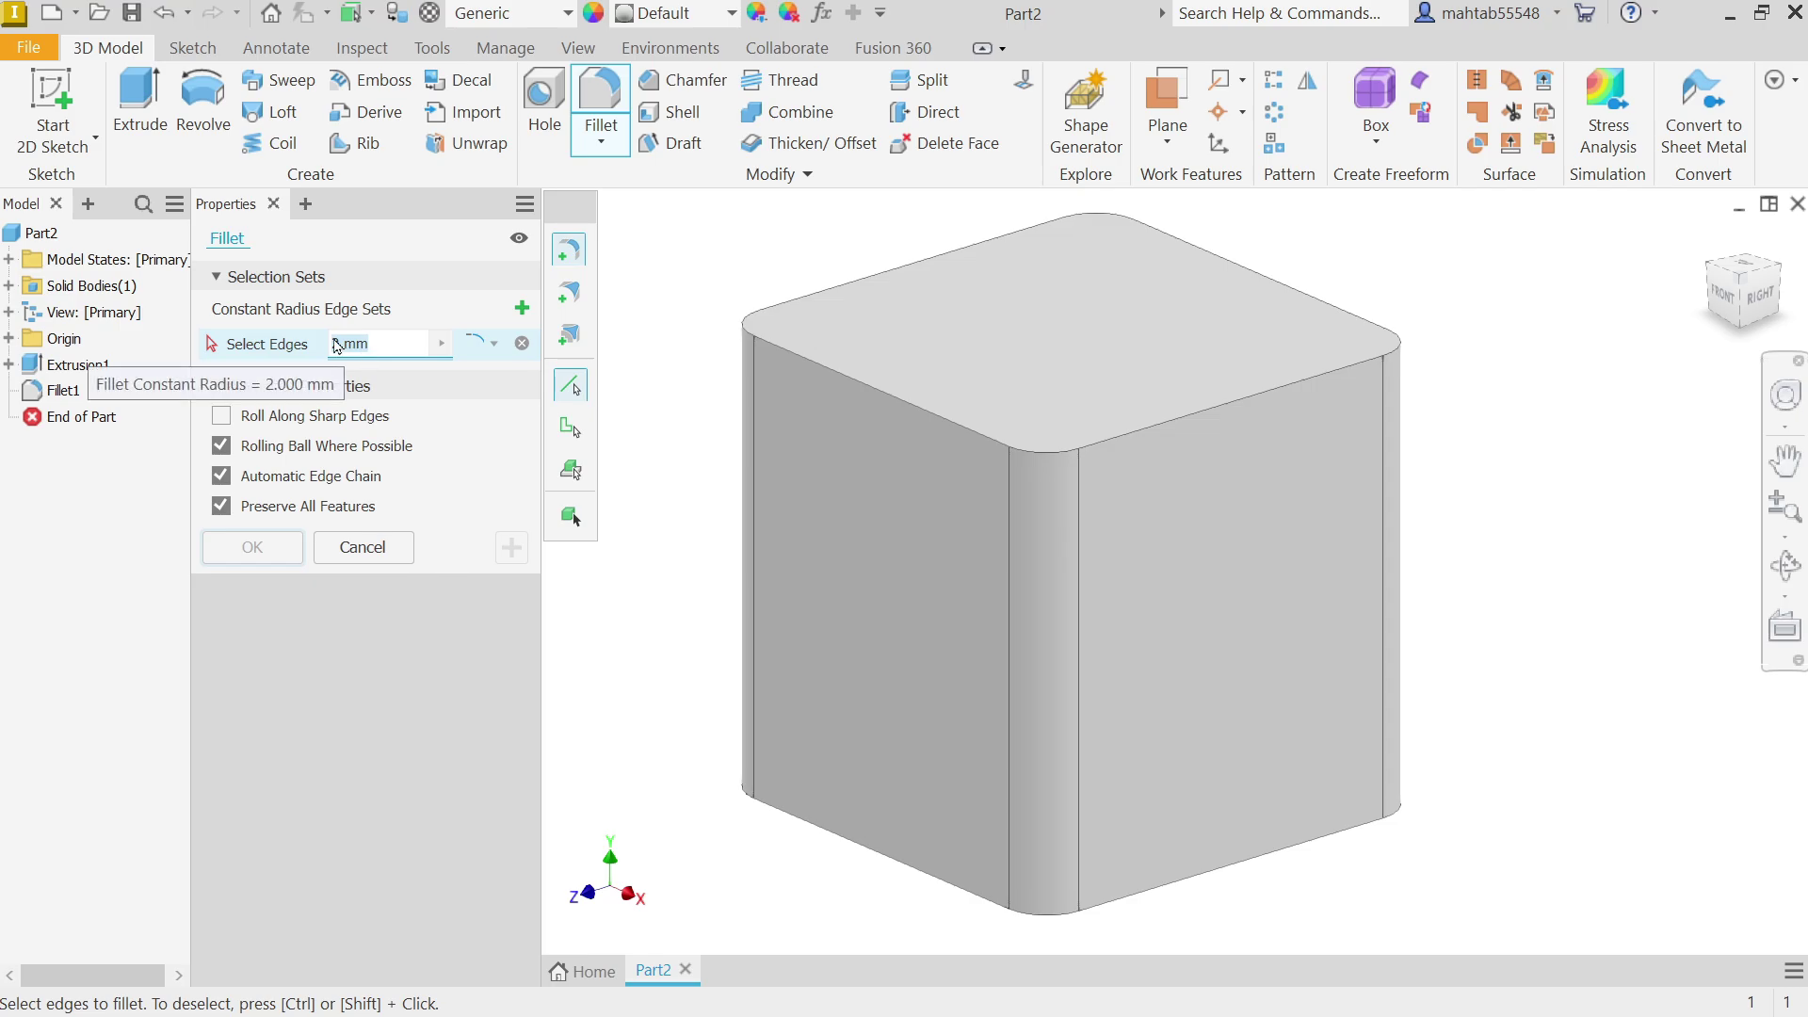
Step: Add a second 2 mm fillet on the top and bottom edge loops
{"action": "left_click", "coordinate": [835, 375]}
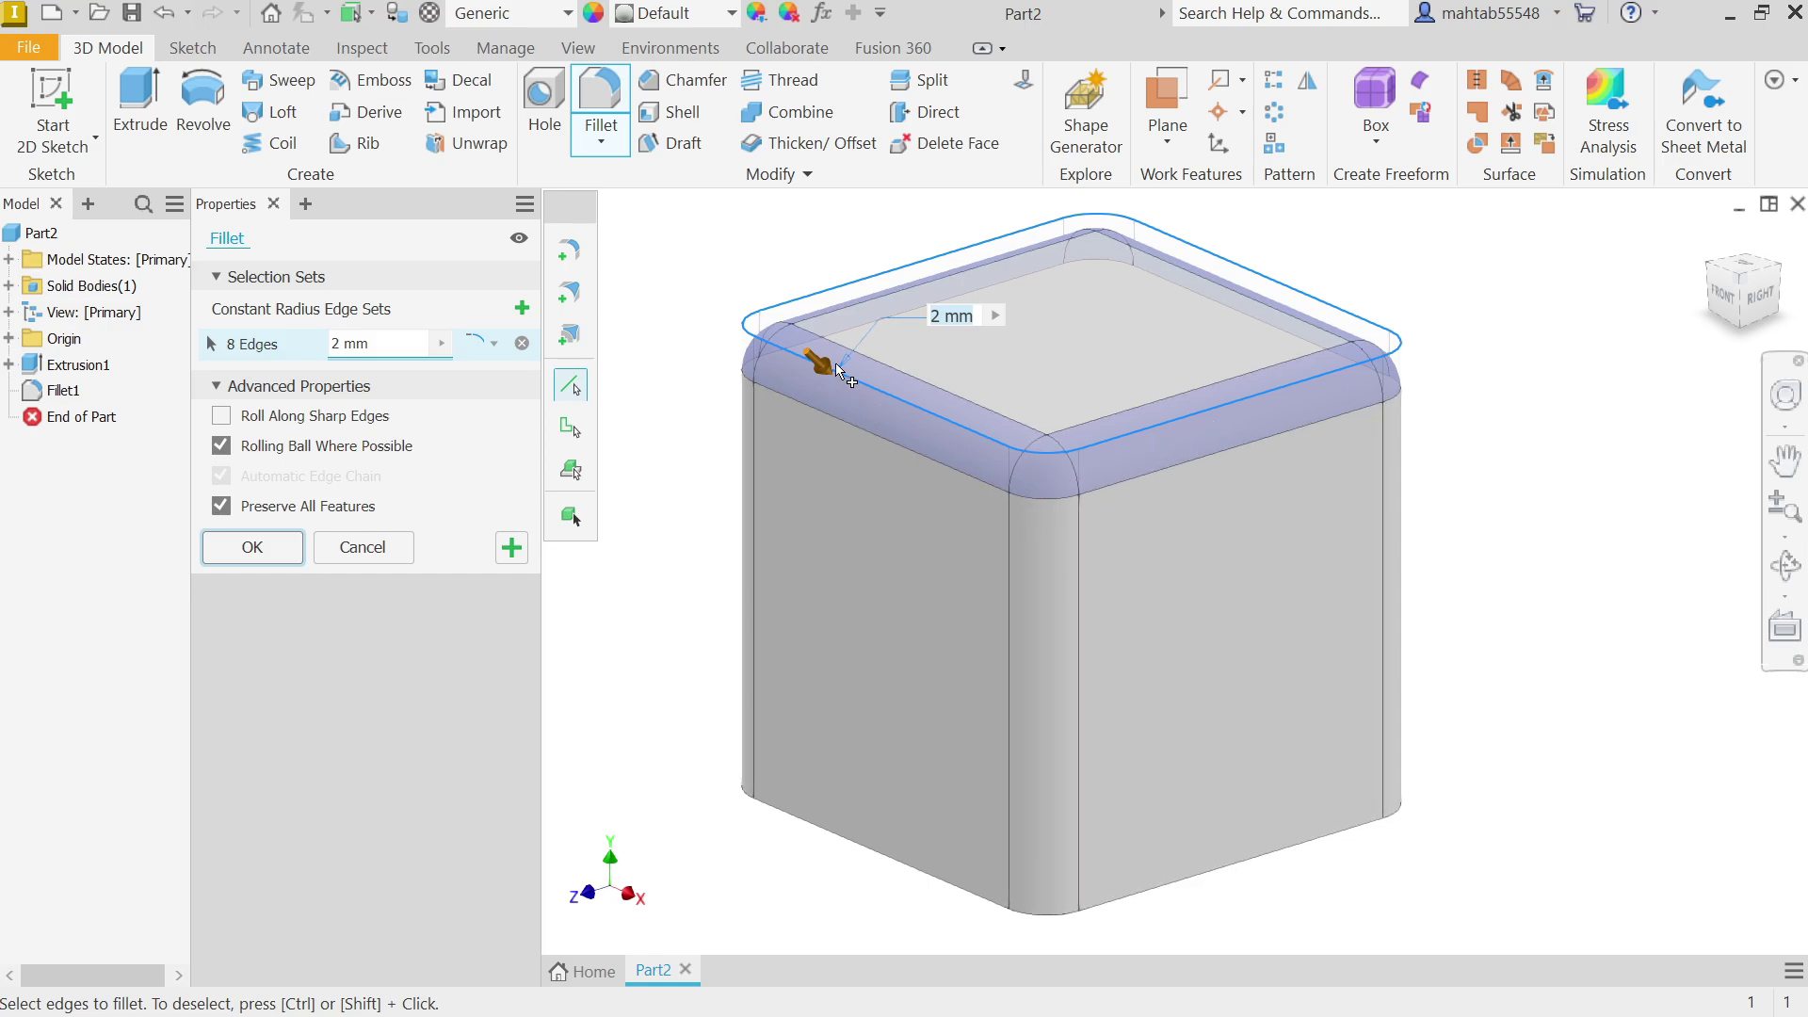
{"action": "left_click", "coordinate": [1117, 909]}
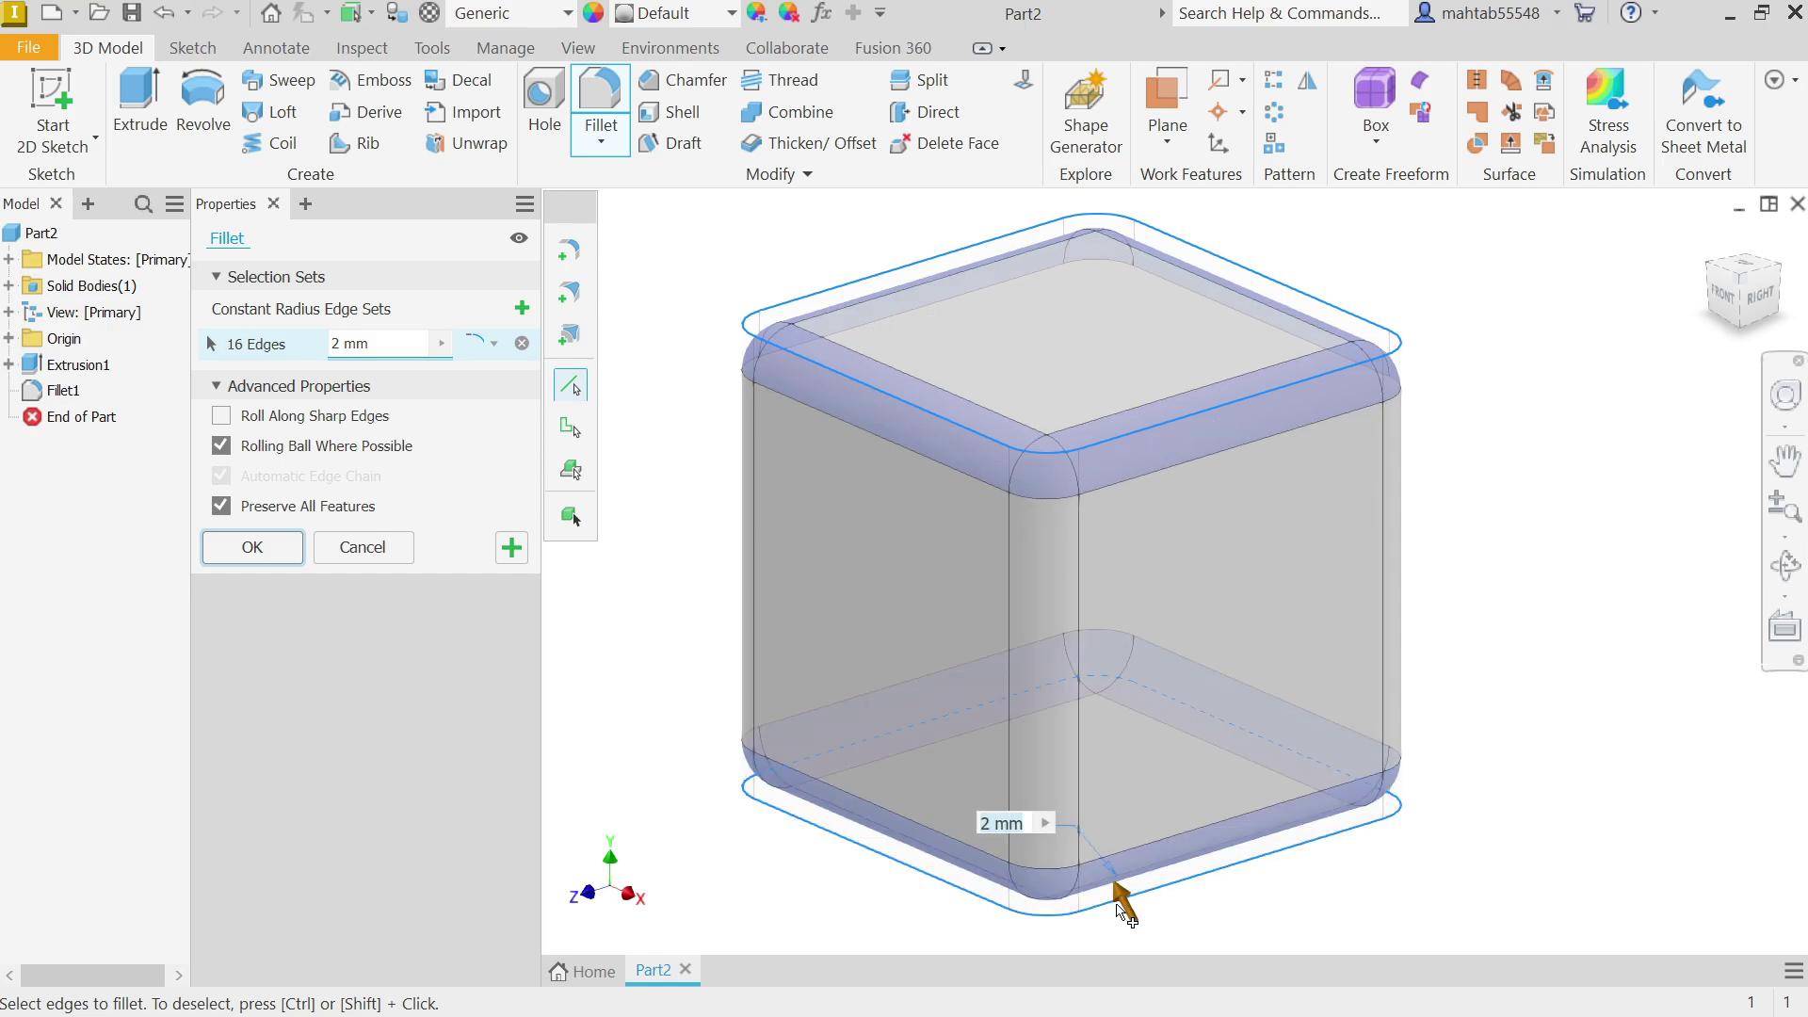
{"action": "left_click", "coordinate": [284, 565]}
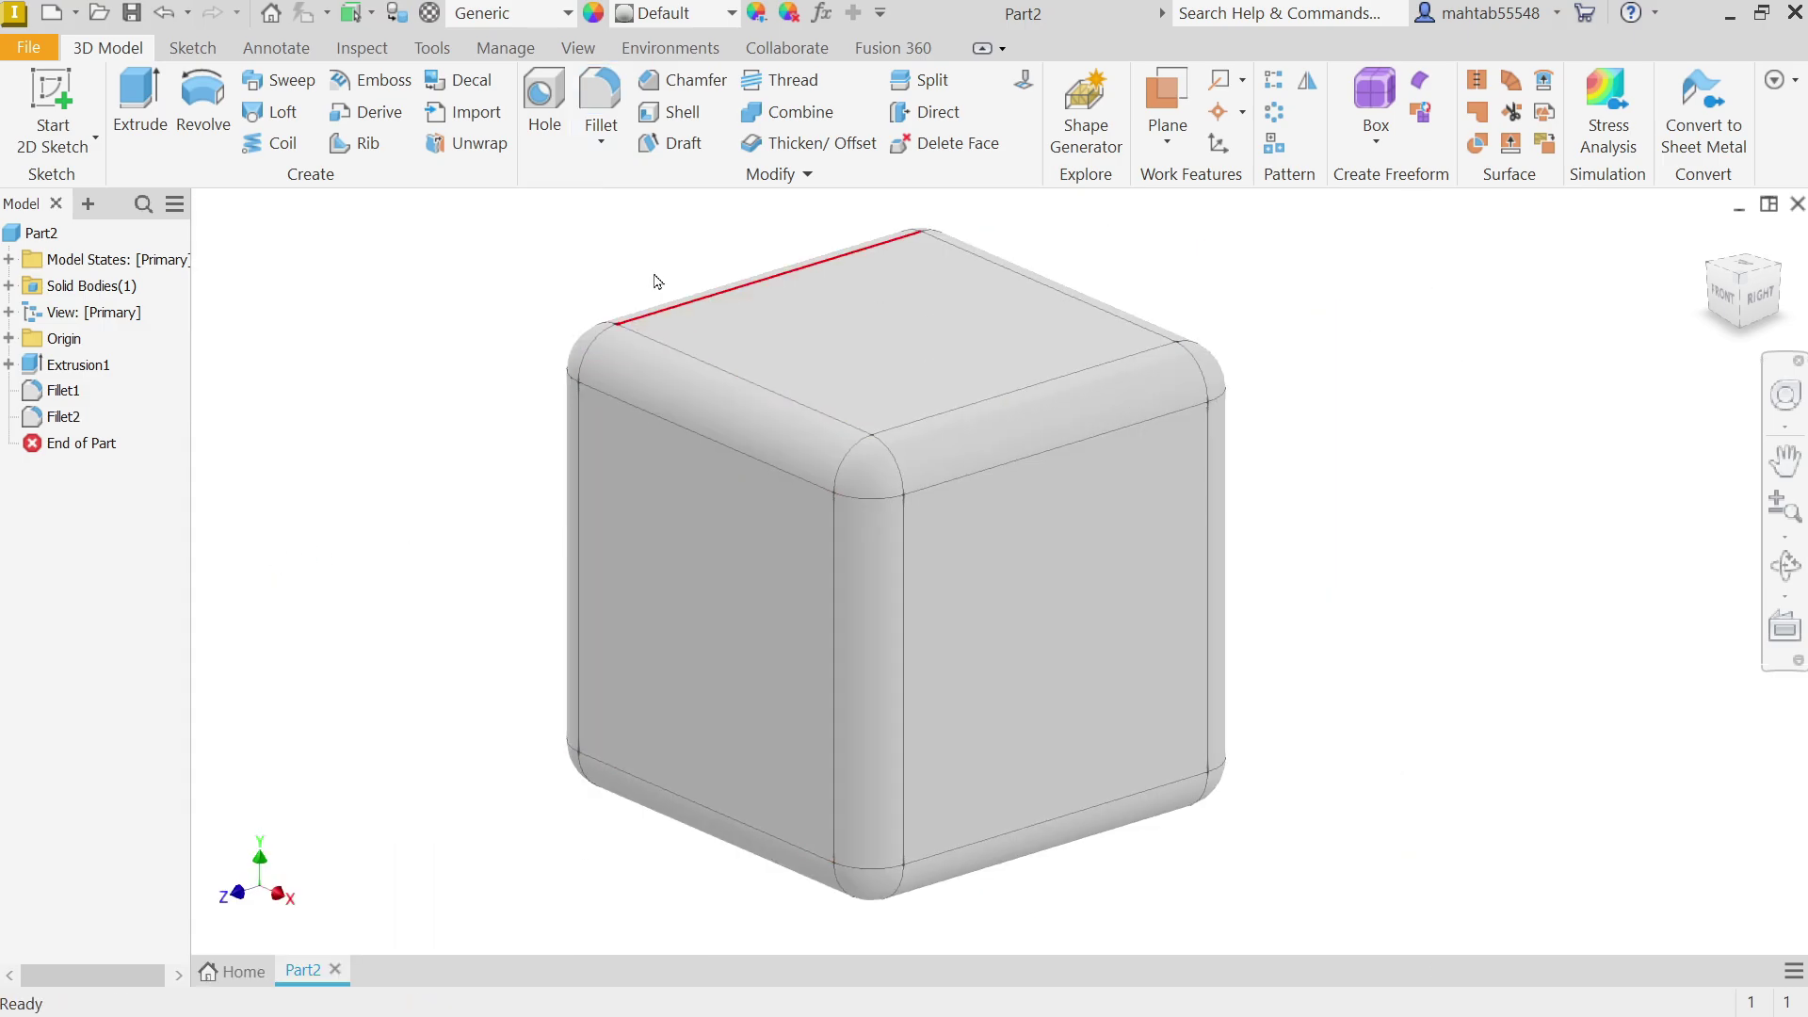
Step: Set the part material to Brass, Soft Yellow
{"action": "left_click", "coordinate": [557, 20]}
{"action": "scroll", "coordinate": [365, 332], "scroll_direction": "up", "scroll_amount": 6}
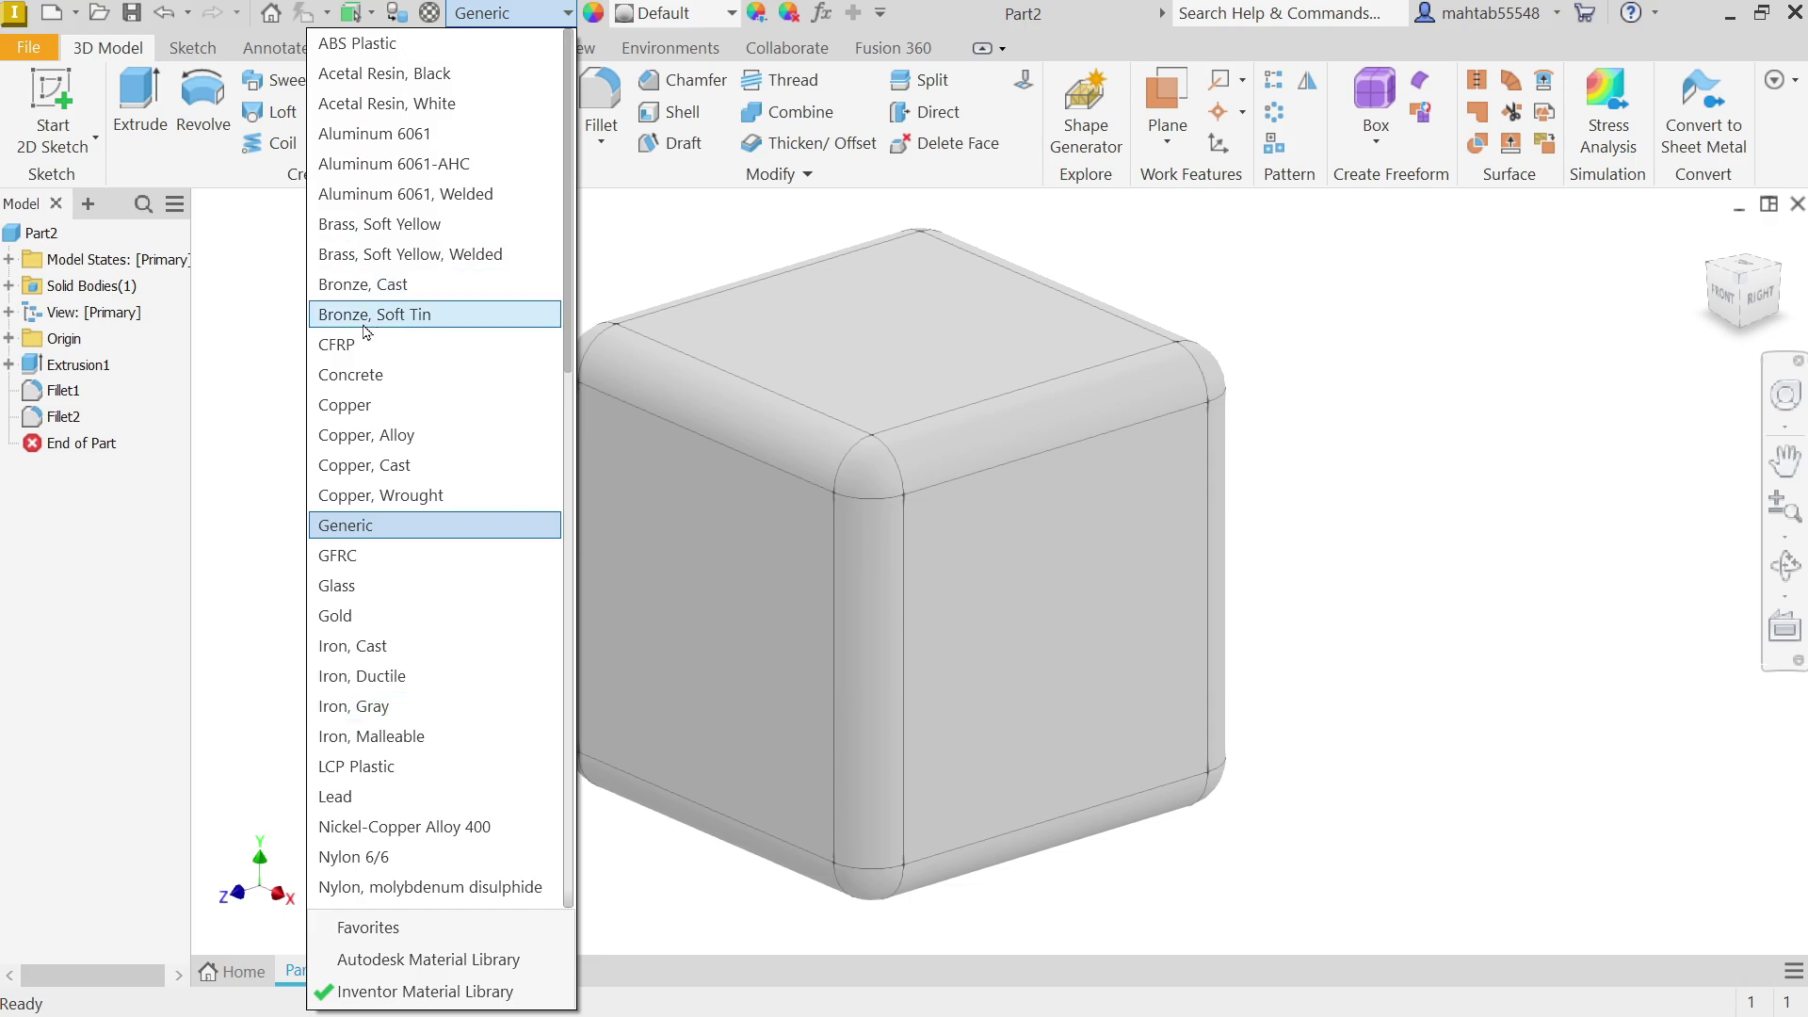
{"action": "left_click", "coordinate": [398, 233]}
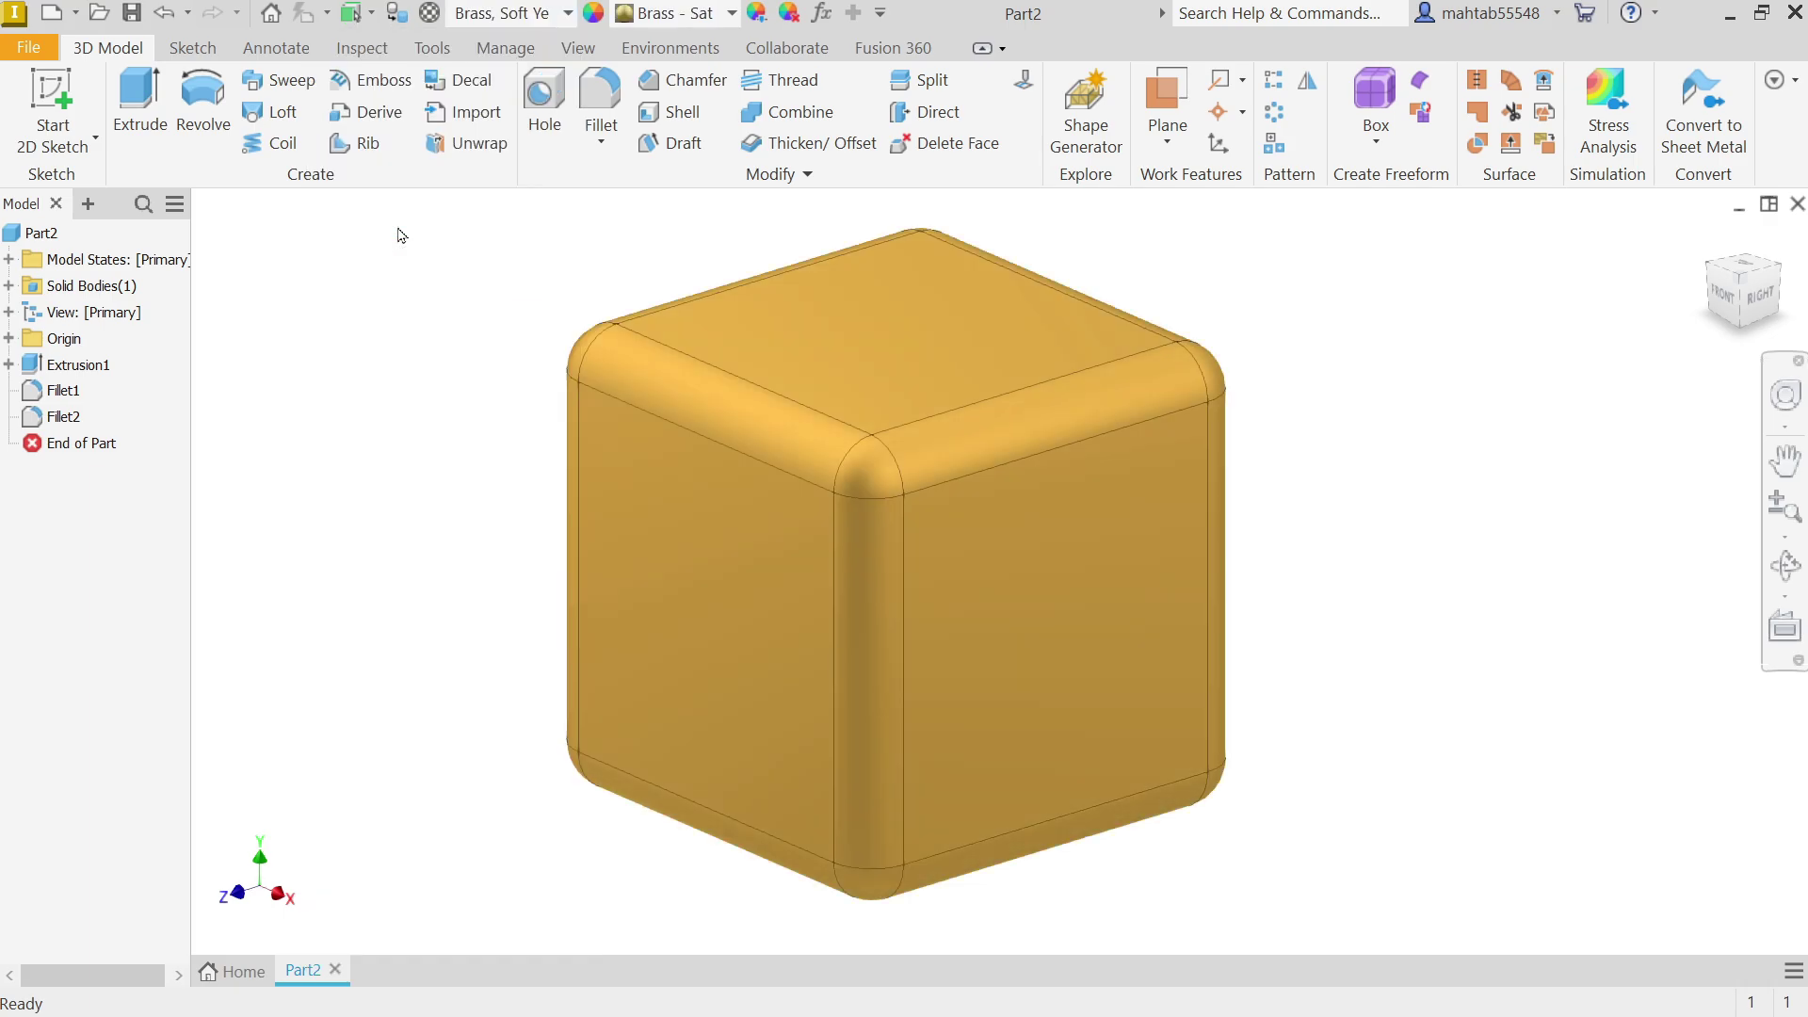
Step: Override the cube's appearance with Metal 2400F Hot
{"action": "left_click", "coordinate": [697, 14]}
{"action": "scroll", "coordinate": [616, 390], "scroll_direction": "down", "scroll_amount": 20}
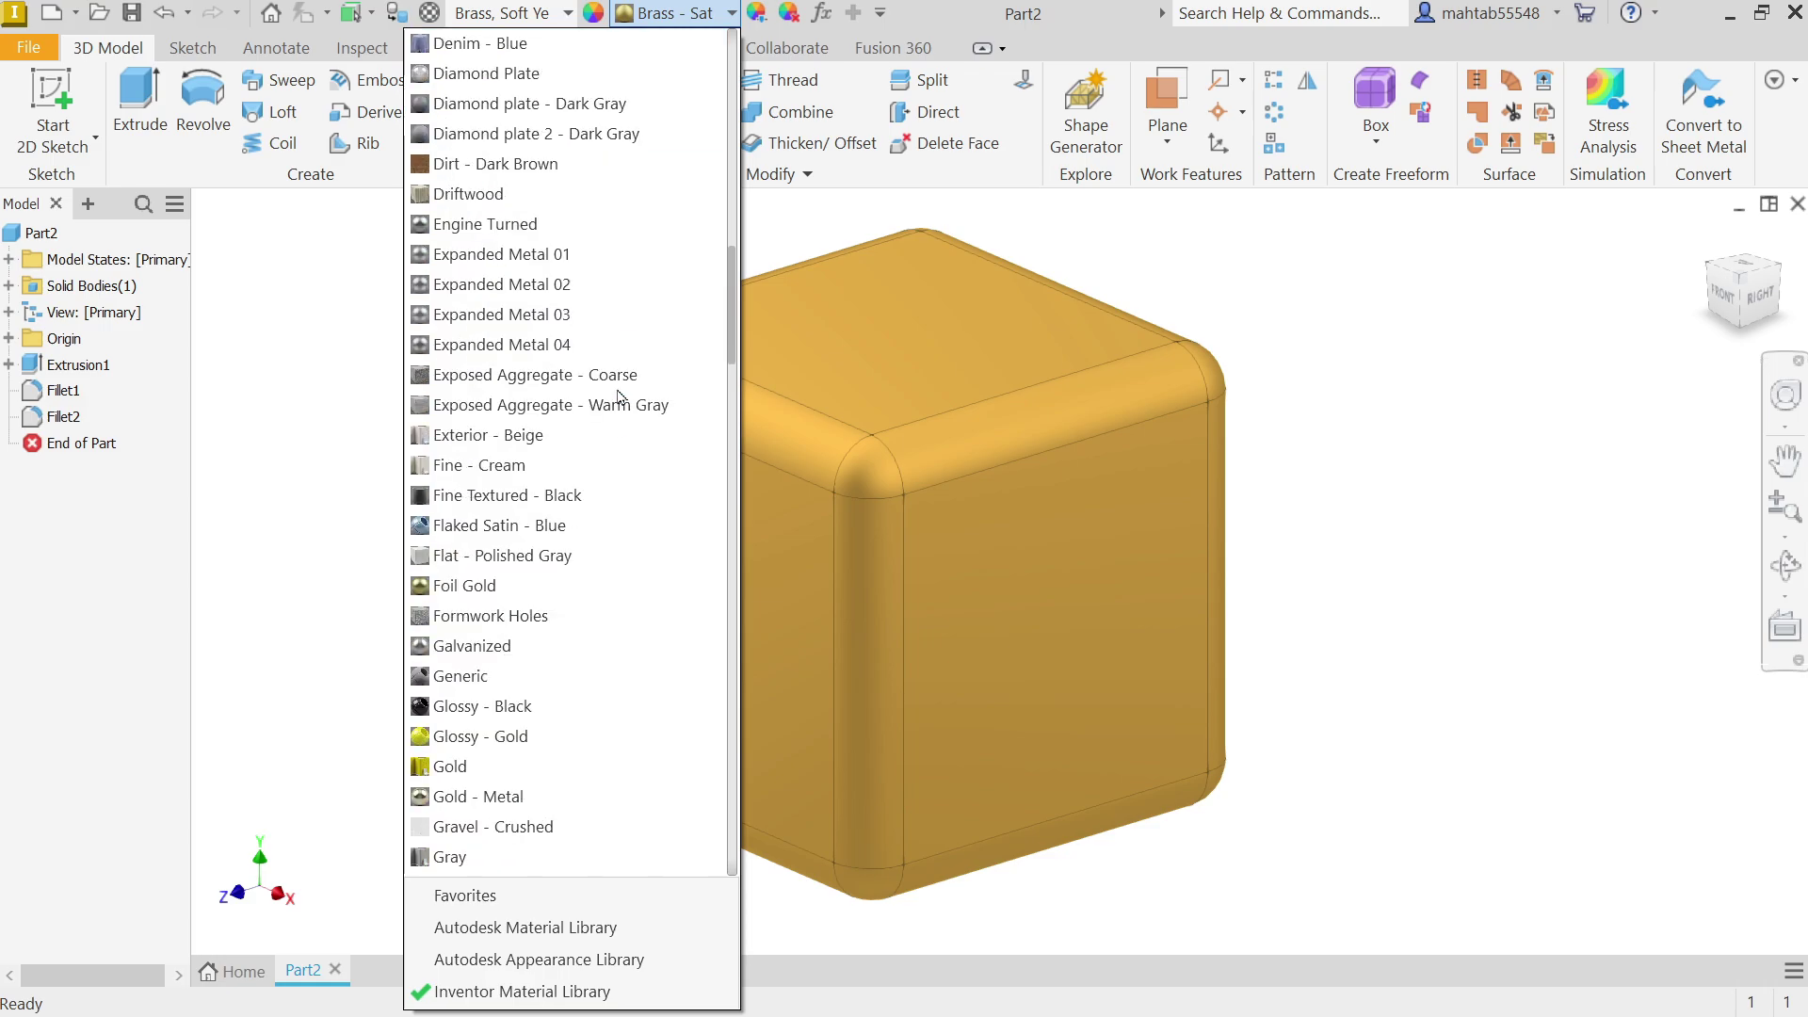
{"action": "scroll", "coordinate": [620, 396], "scroll_direction": "down", "scroll_amount": 4}
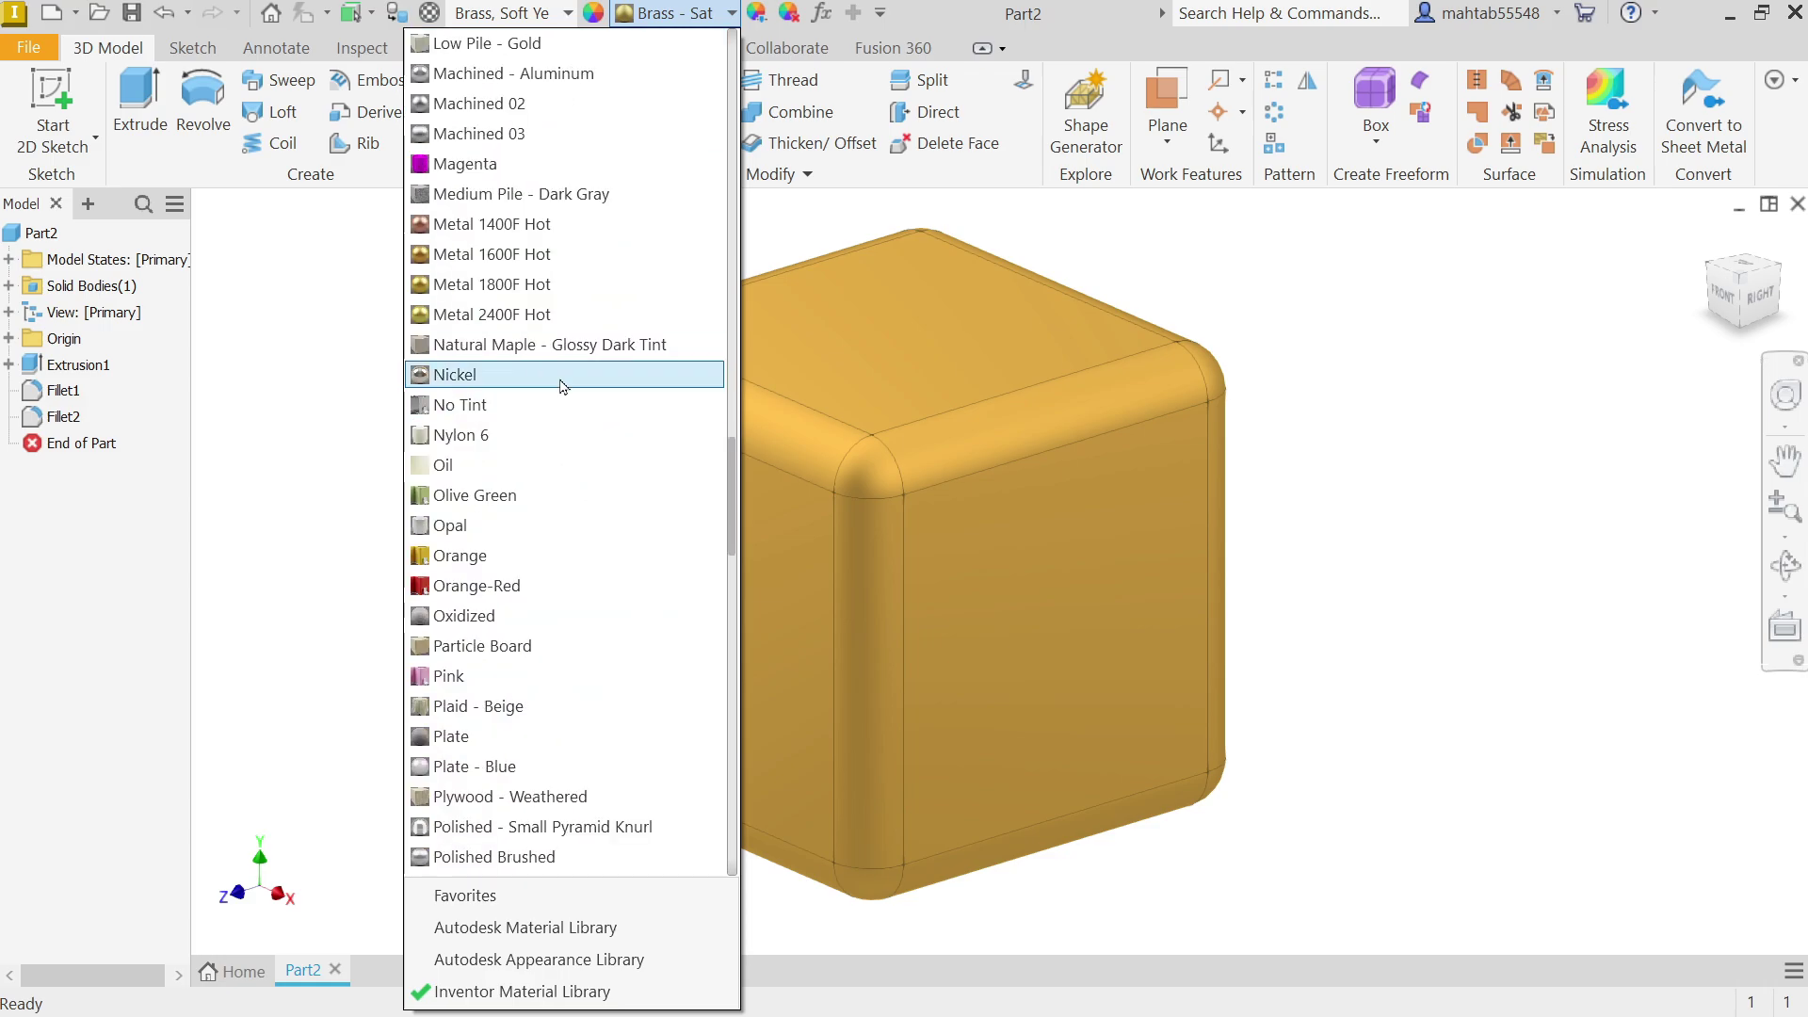
{"action": "left_click", "coordinate": [512, 314]}
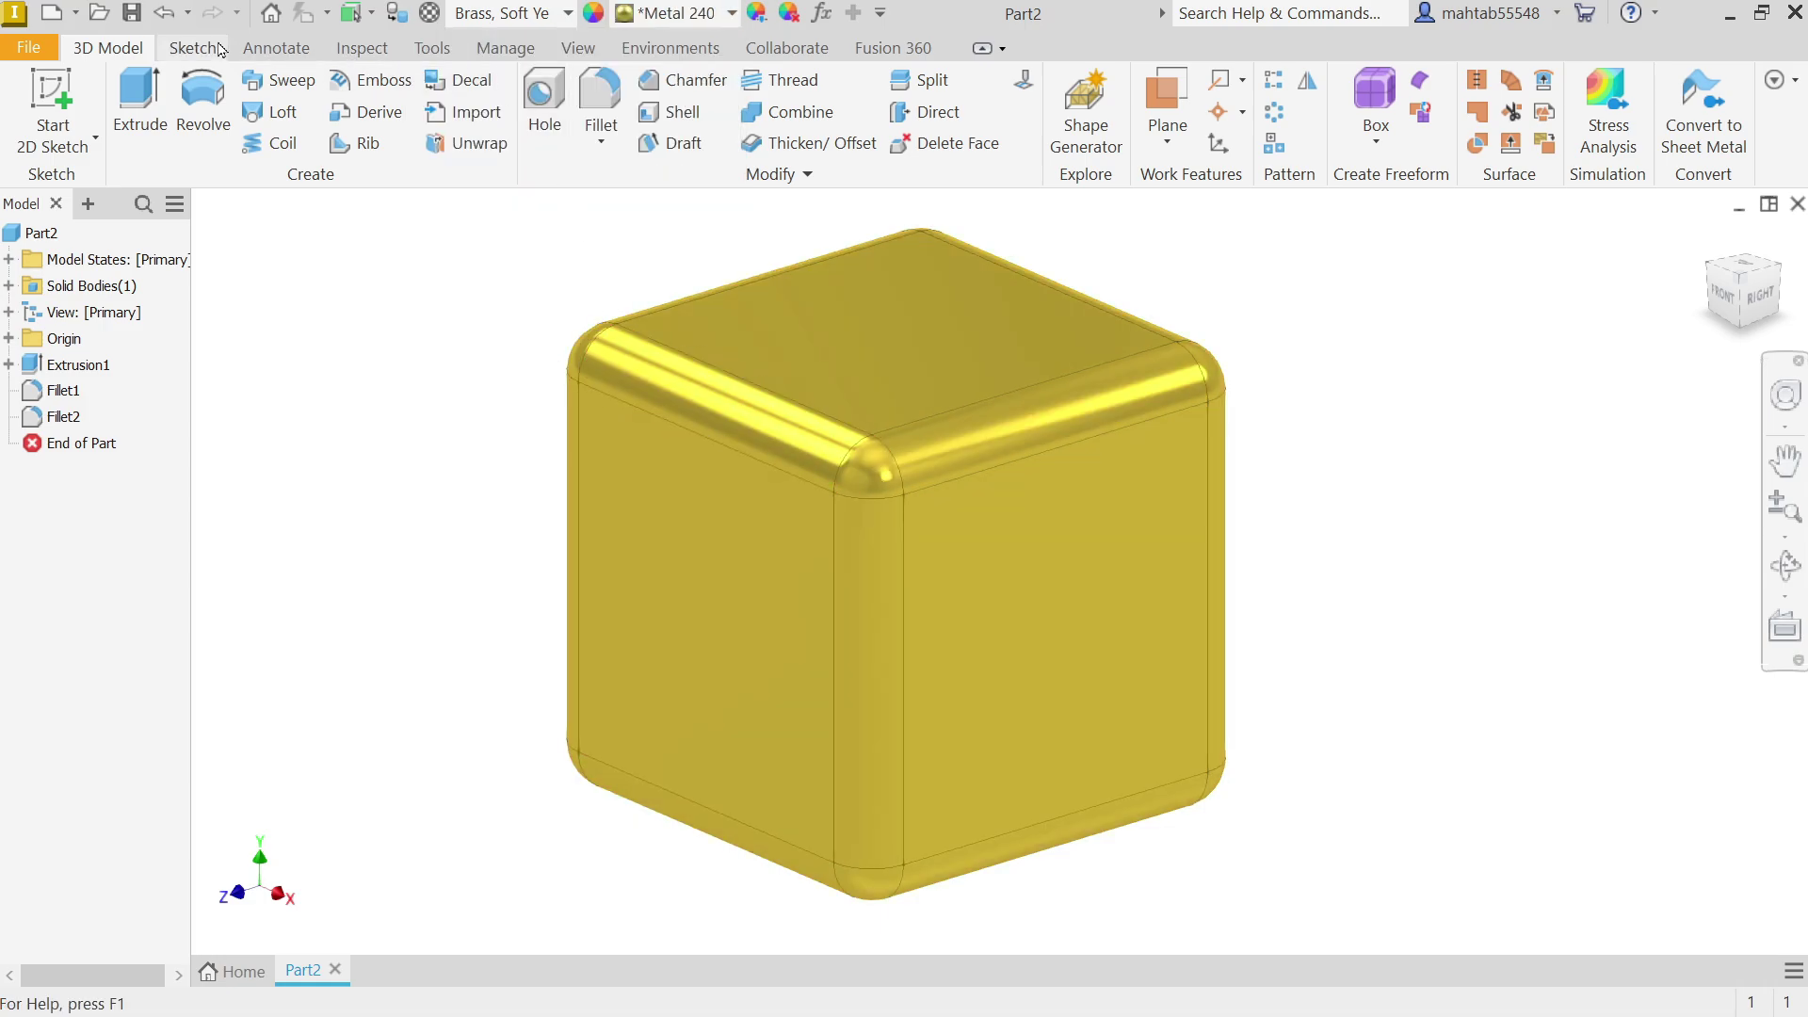
Step: Save the part as BOX 1.ipt in the Desktop's Basic Assembly folder
{"action": "left_click", "coordinate": [132, 14]}
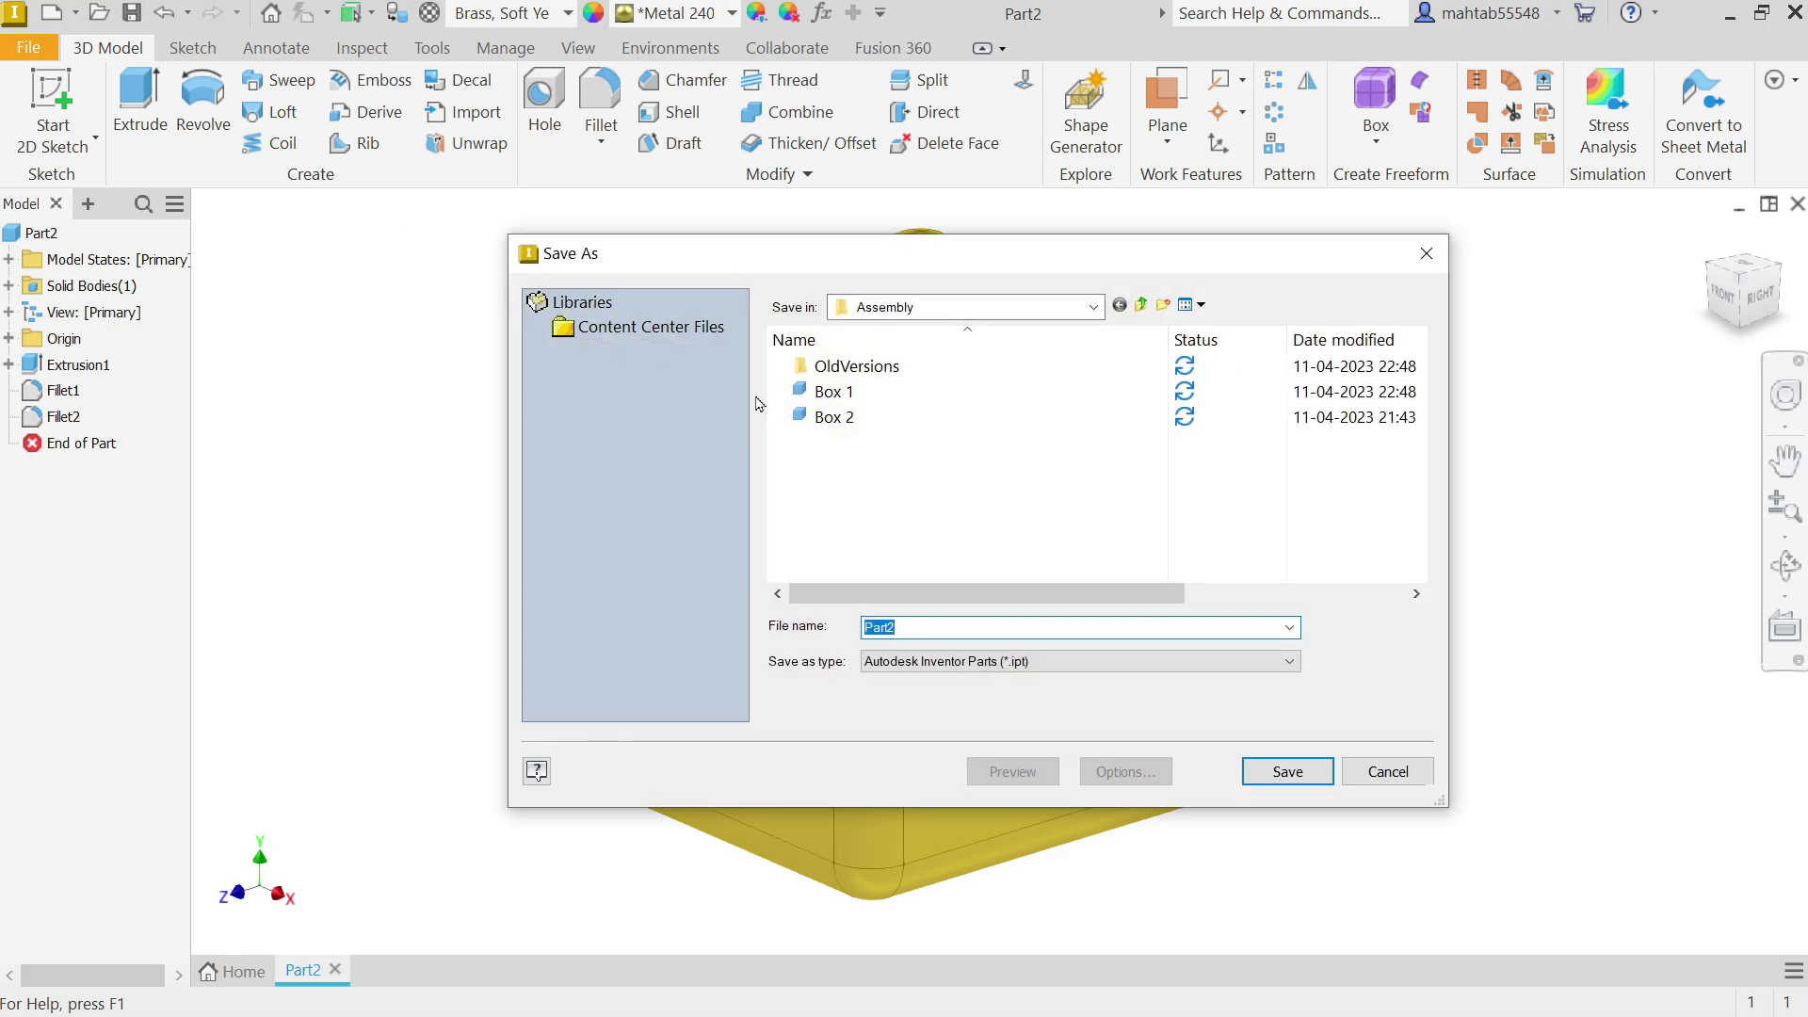
{"action": "left_click", "coordinate": [1090, 307]}
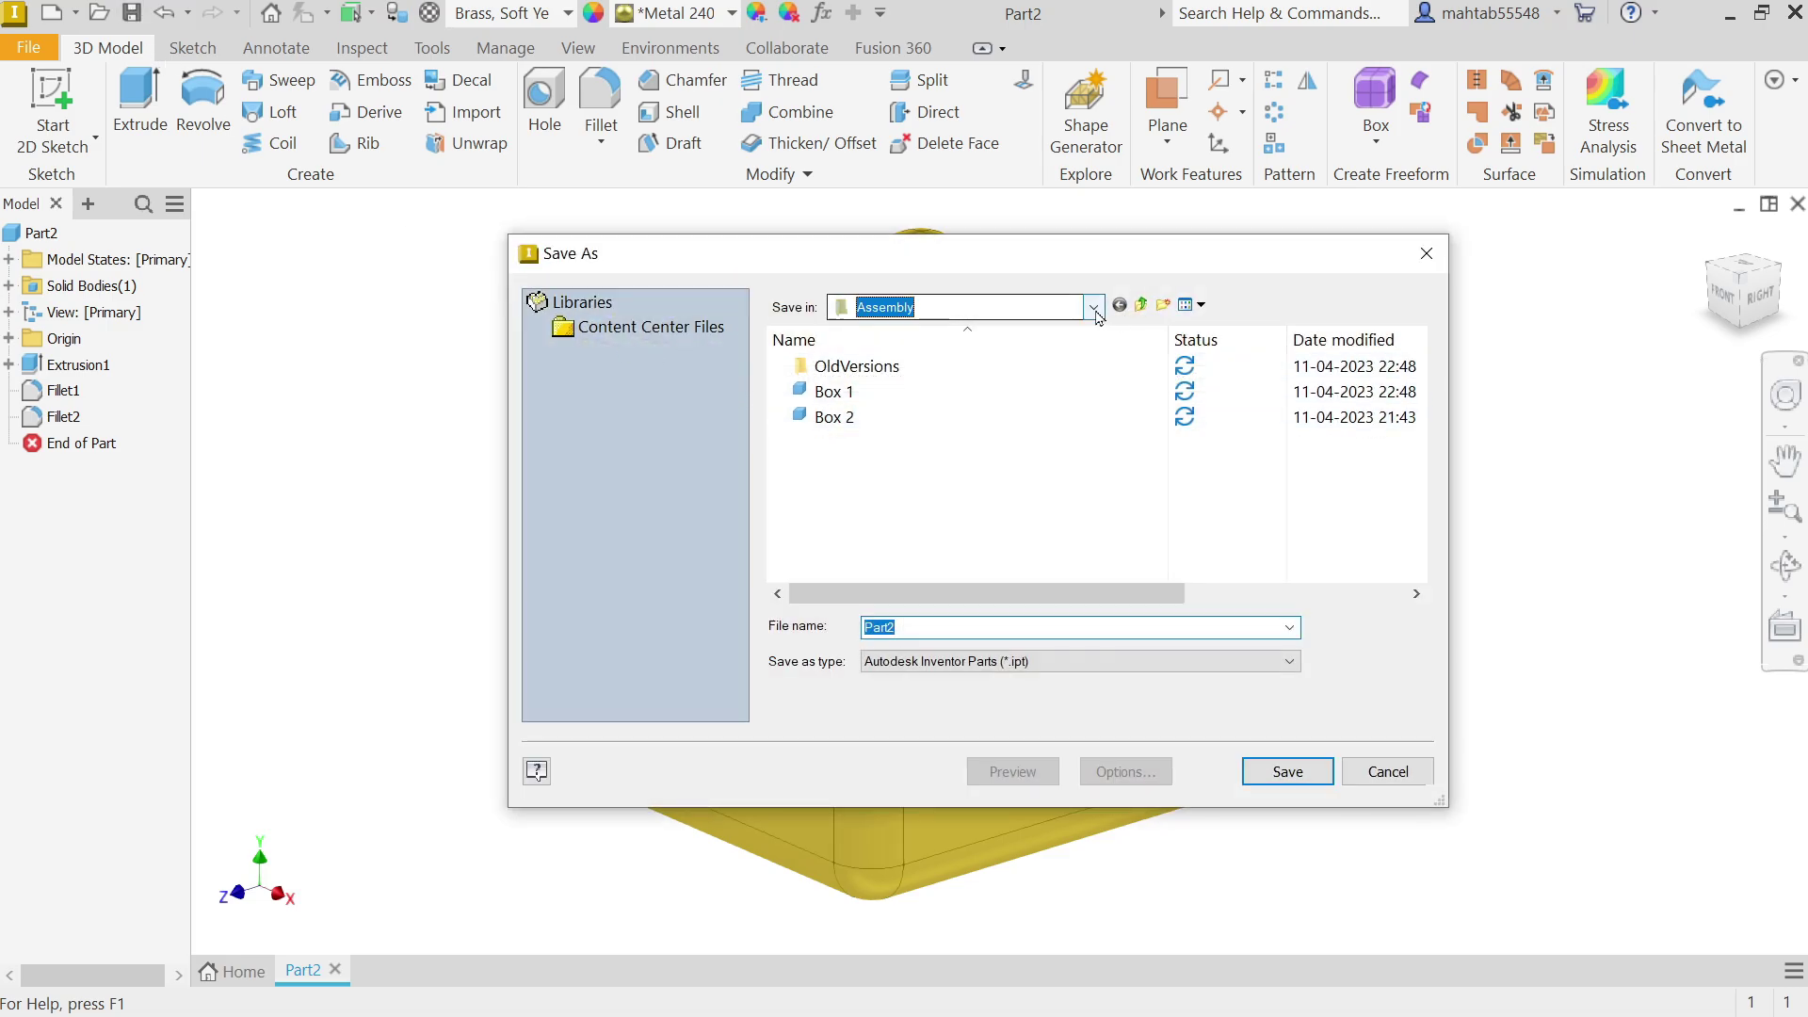
{"action": "left_click", "coordinate": [885, 354]}
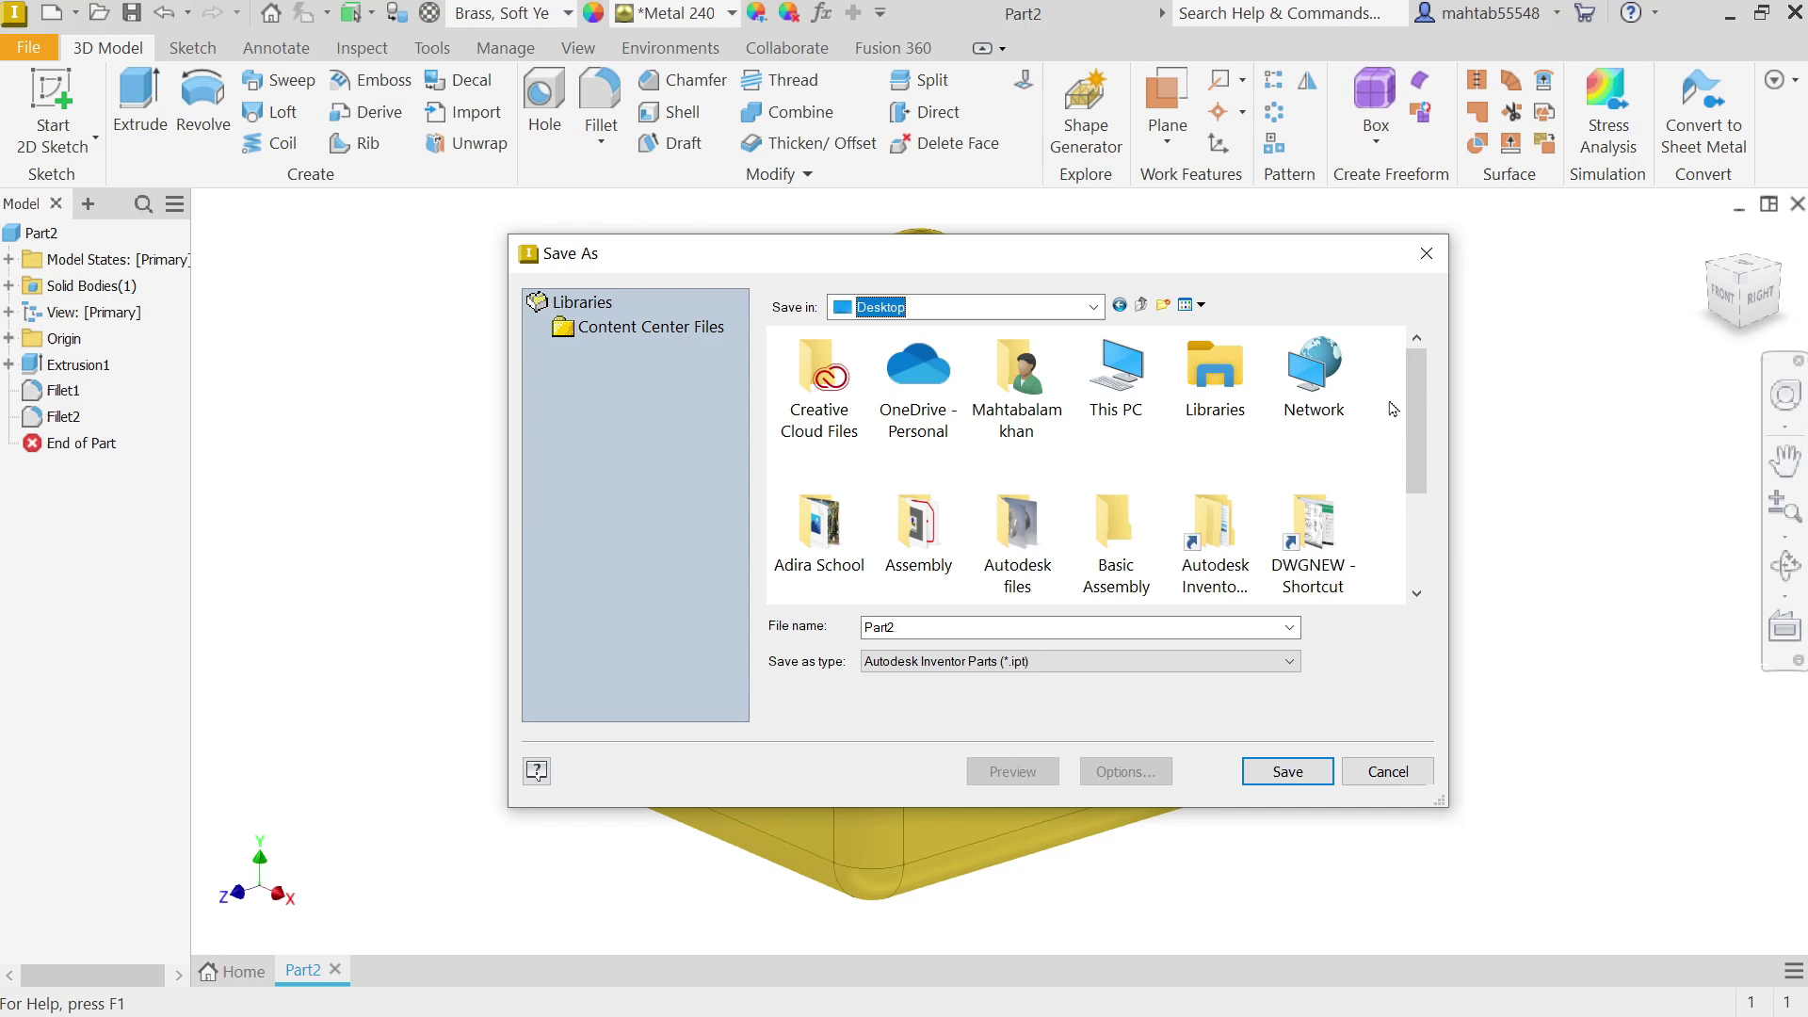
{"action": "double_click", "coordinate": [1118, 528]}
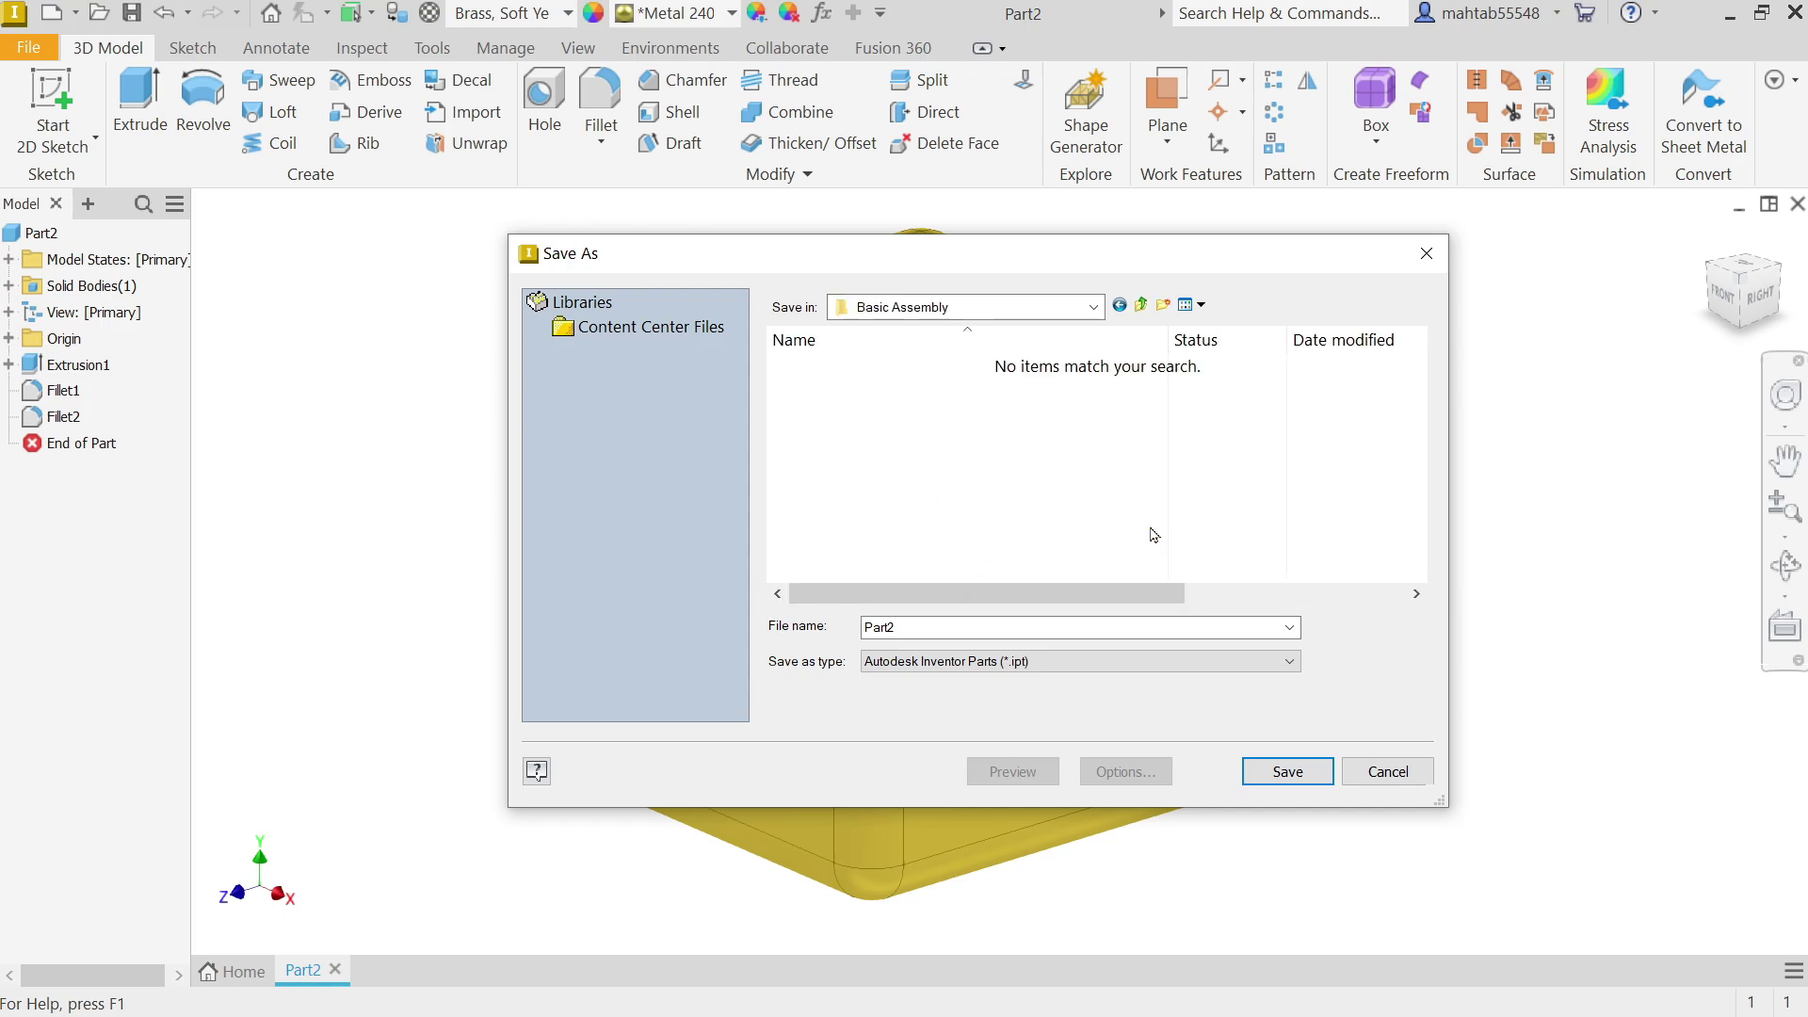
{"action": "double_click", "coordinate": [940, 627]}
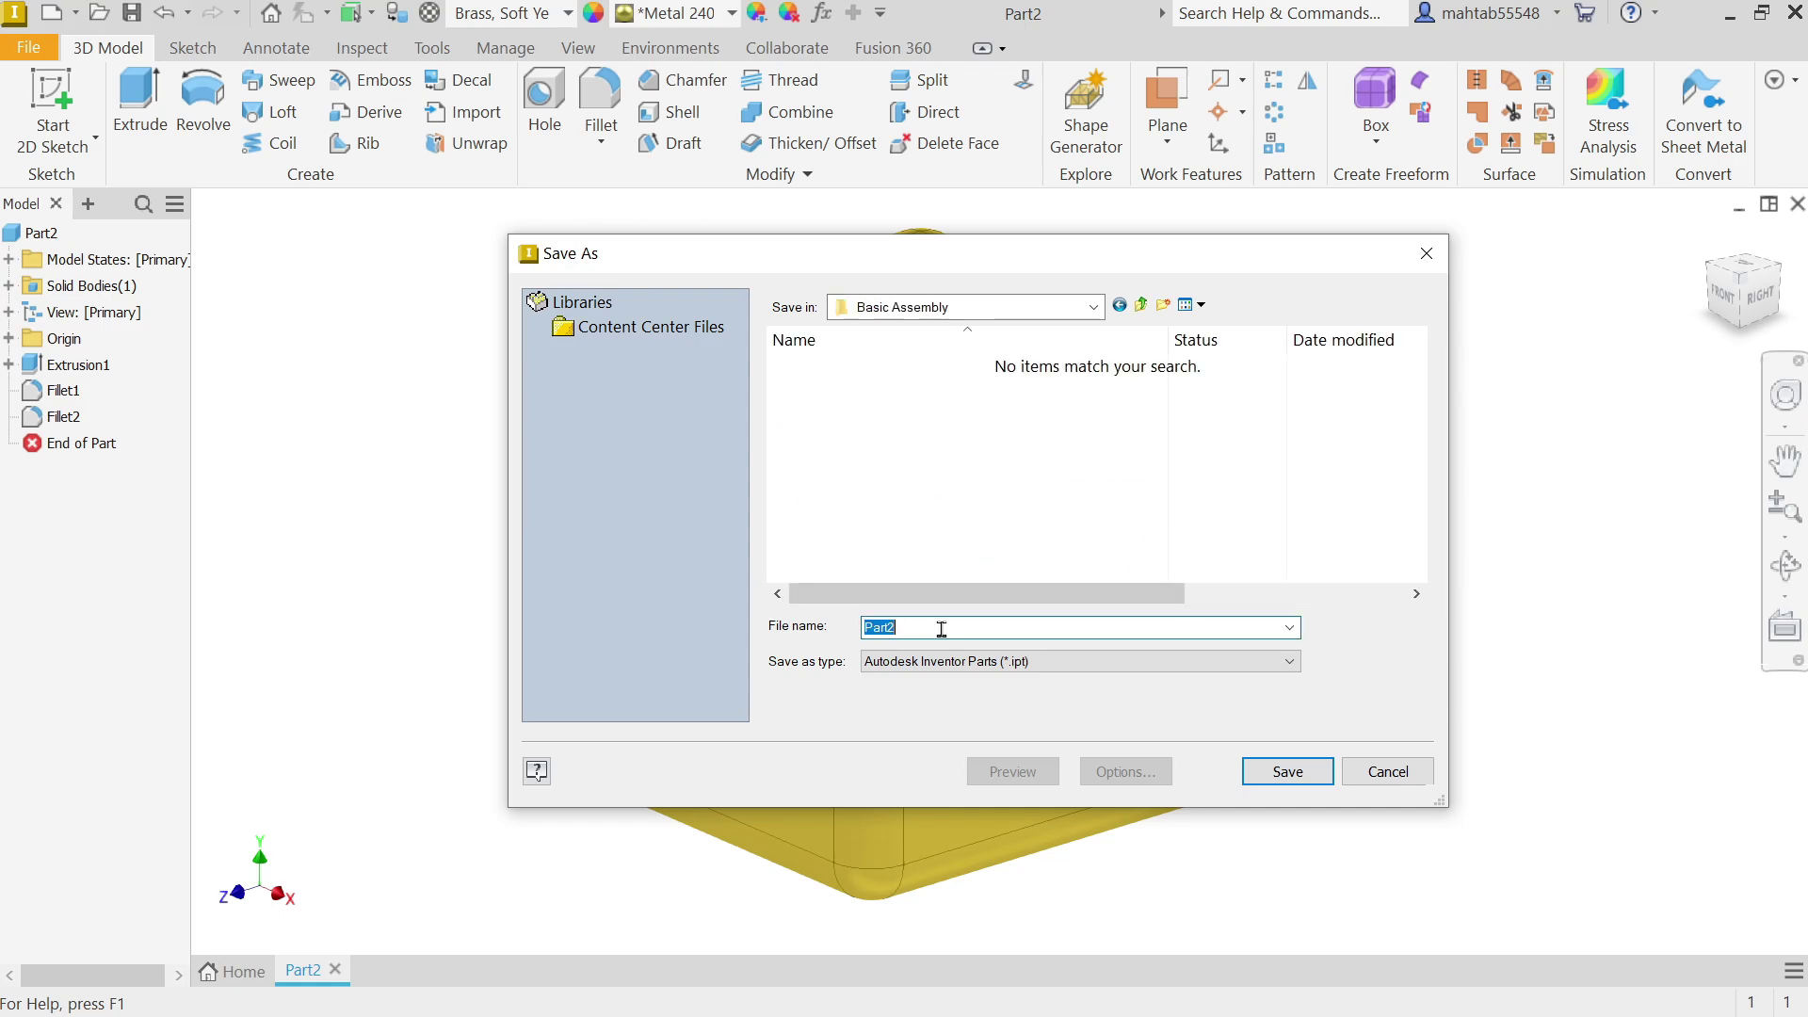
{"action": "type", "text": "BOX 1"}
{"action": "left_click", "coordinate": [1284, 771]}
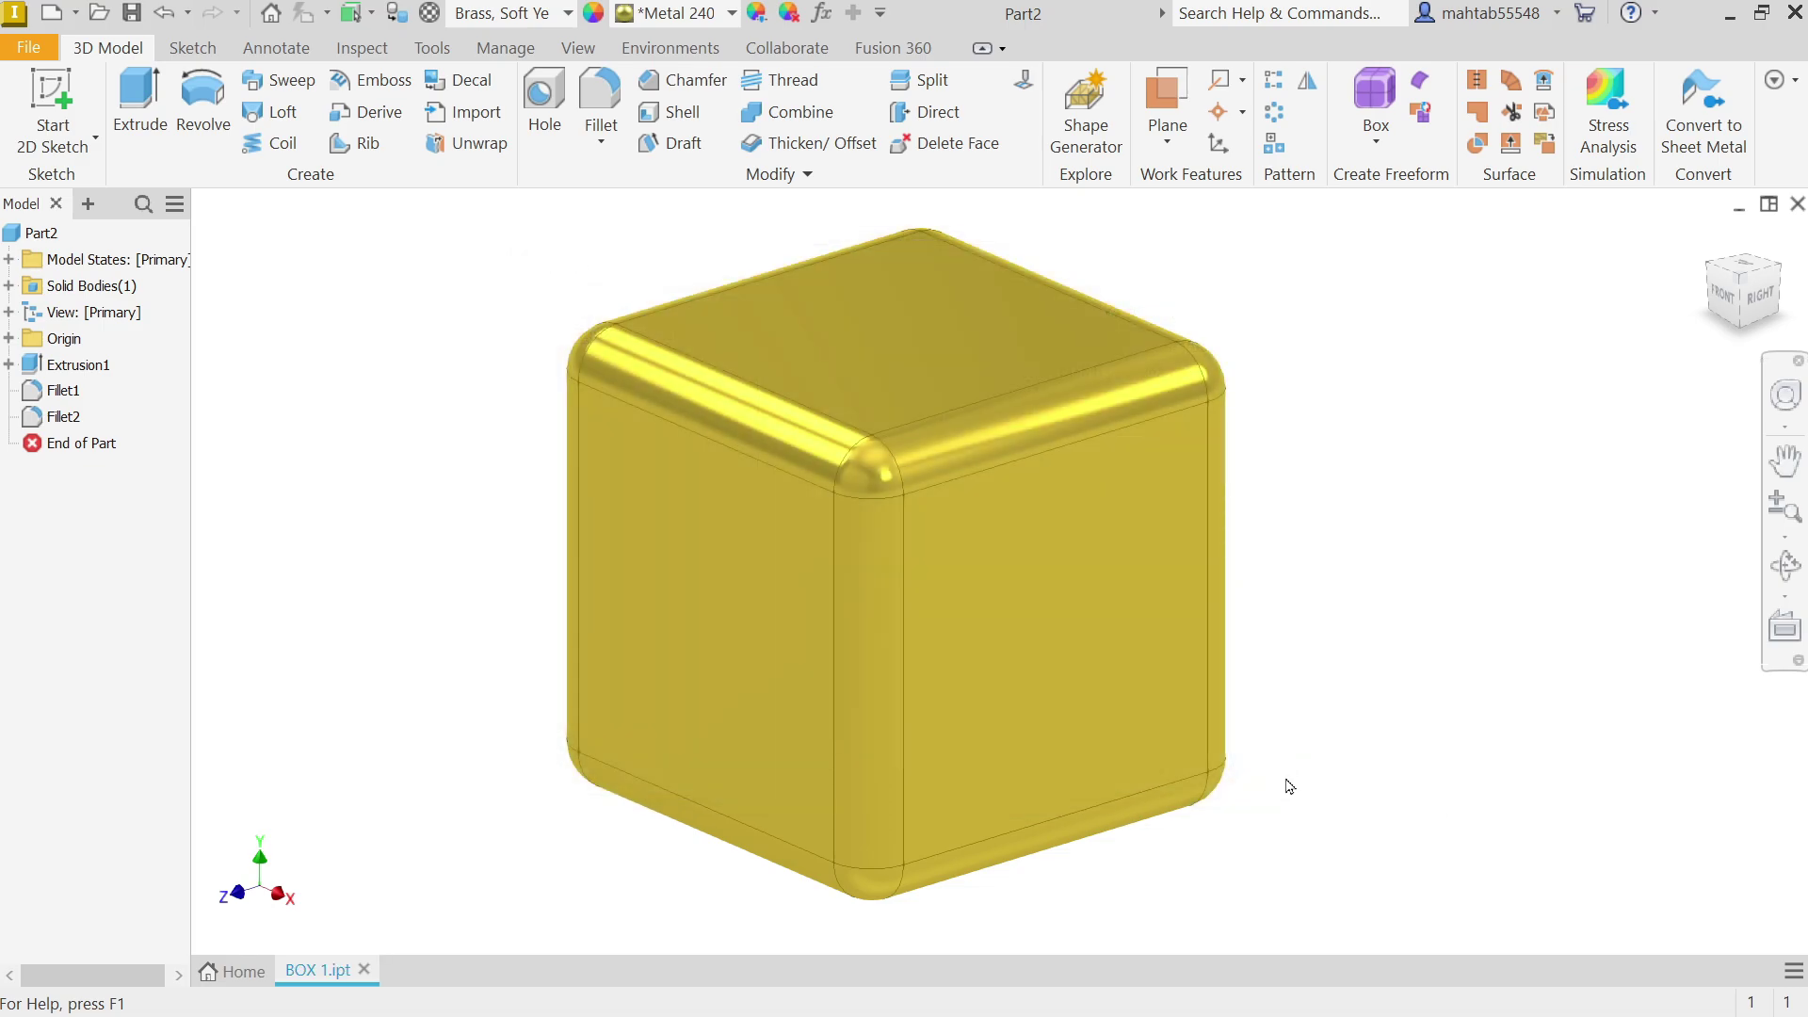
Step: Change BOX 1's appearance to Blue - Wall Paint - Glossy
{"action": "left_click", "coordinate": [684, 17]}
{"action": "scroll", "coordinate": [630, 409], "scroll_direction": "up", "scroll_amount": 20}
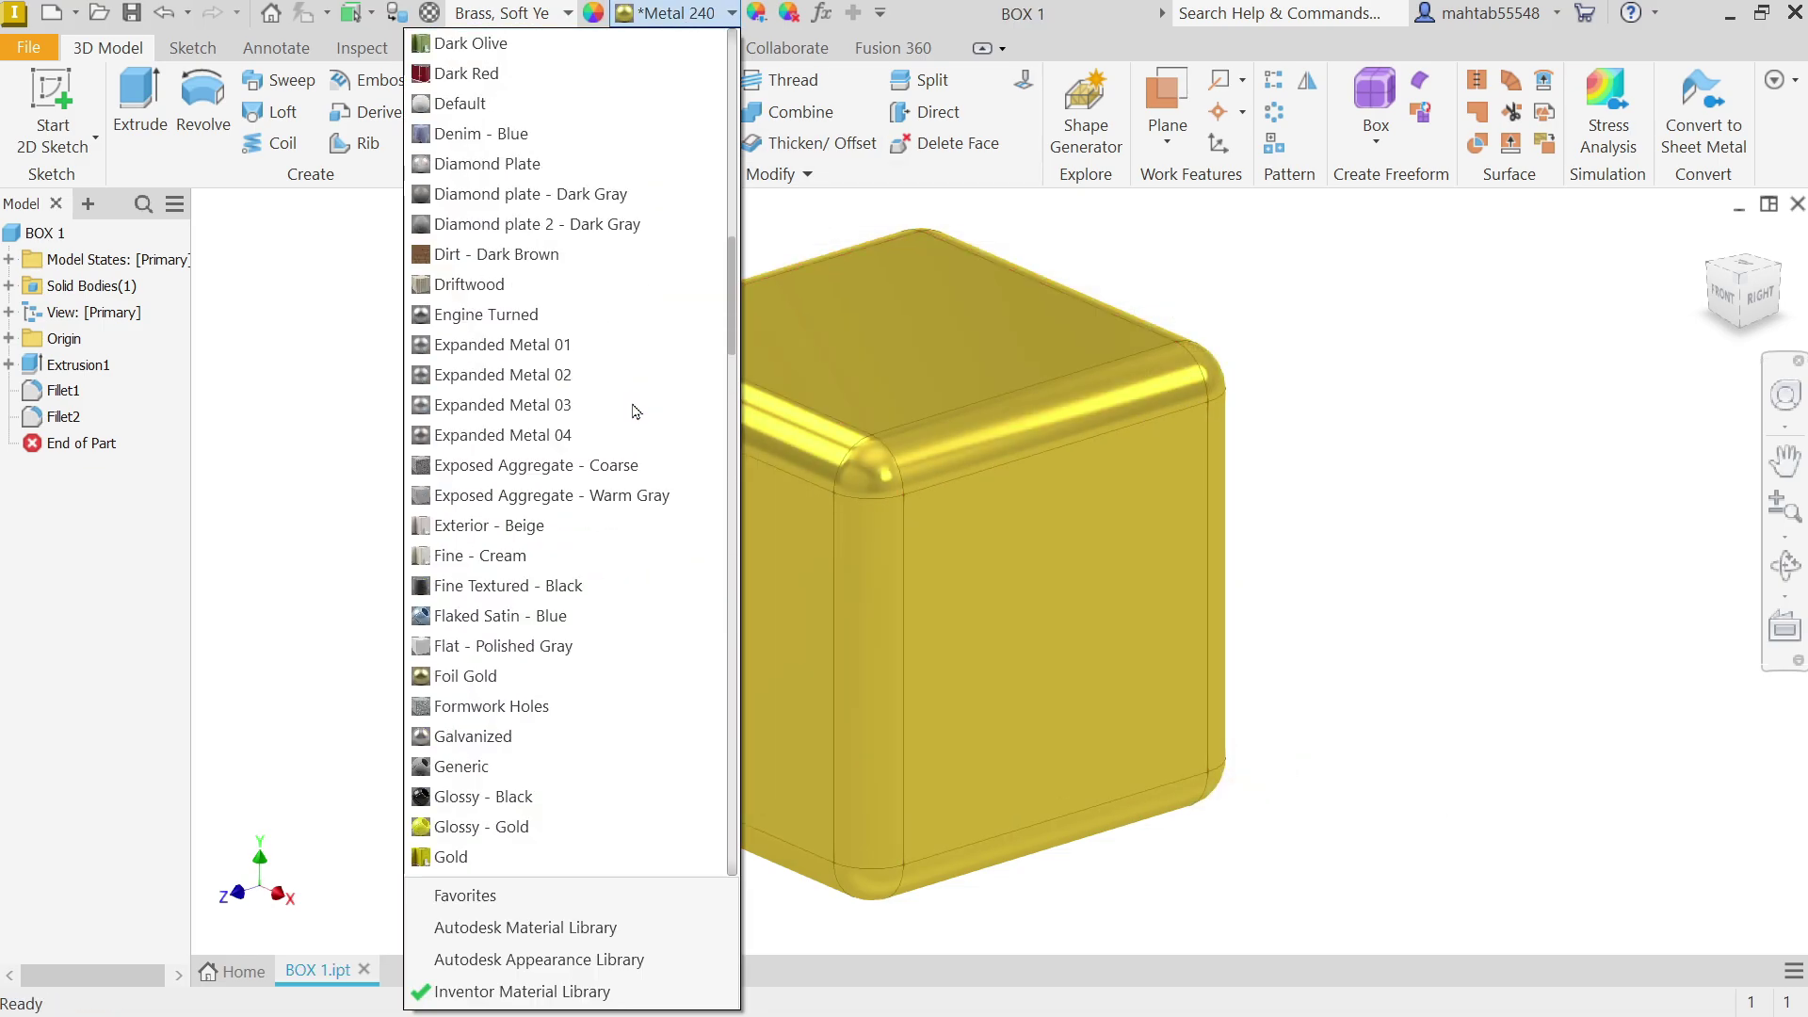
{"action": "scroll", "coordinate": [633, 411], "scroll_direction": "up", "scroll_amount": 8}
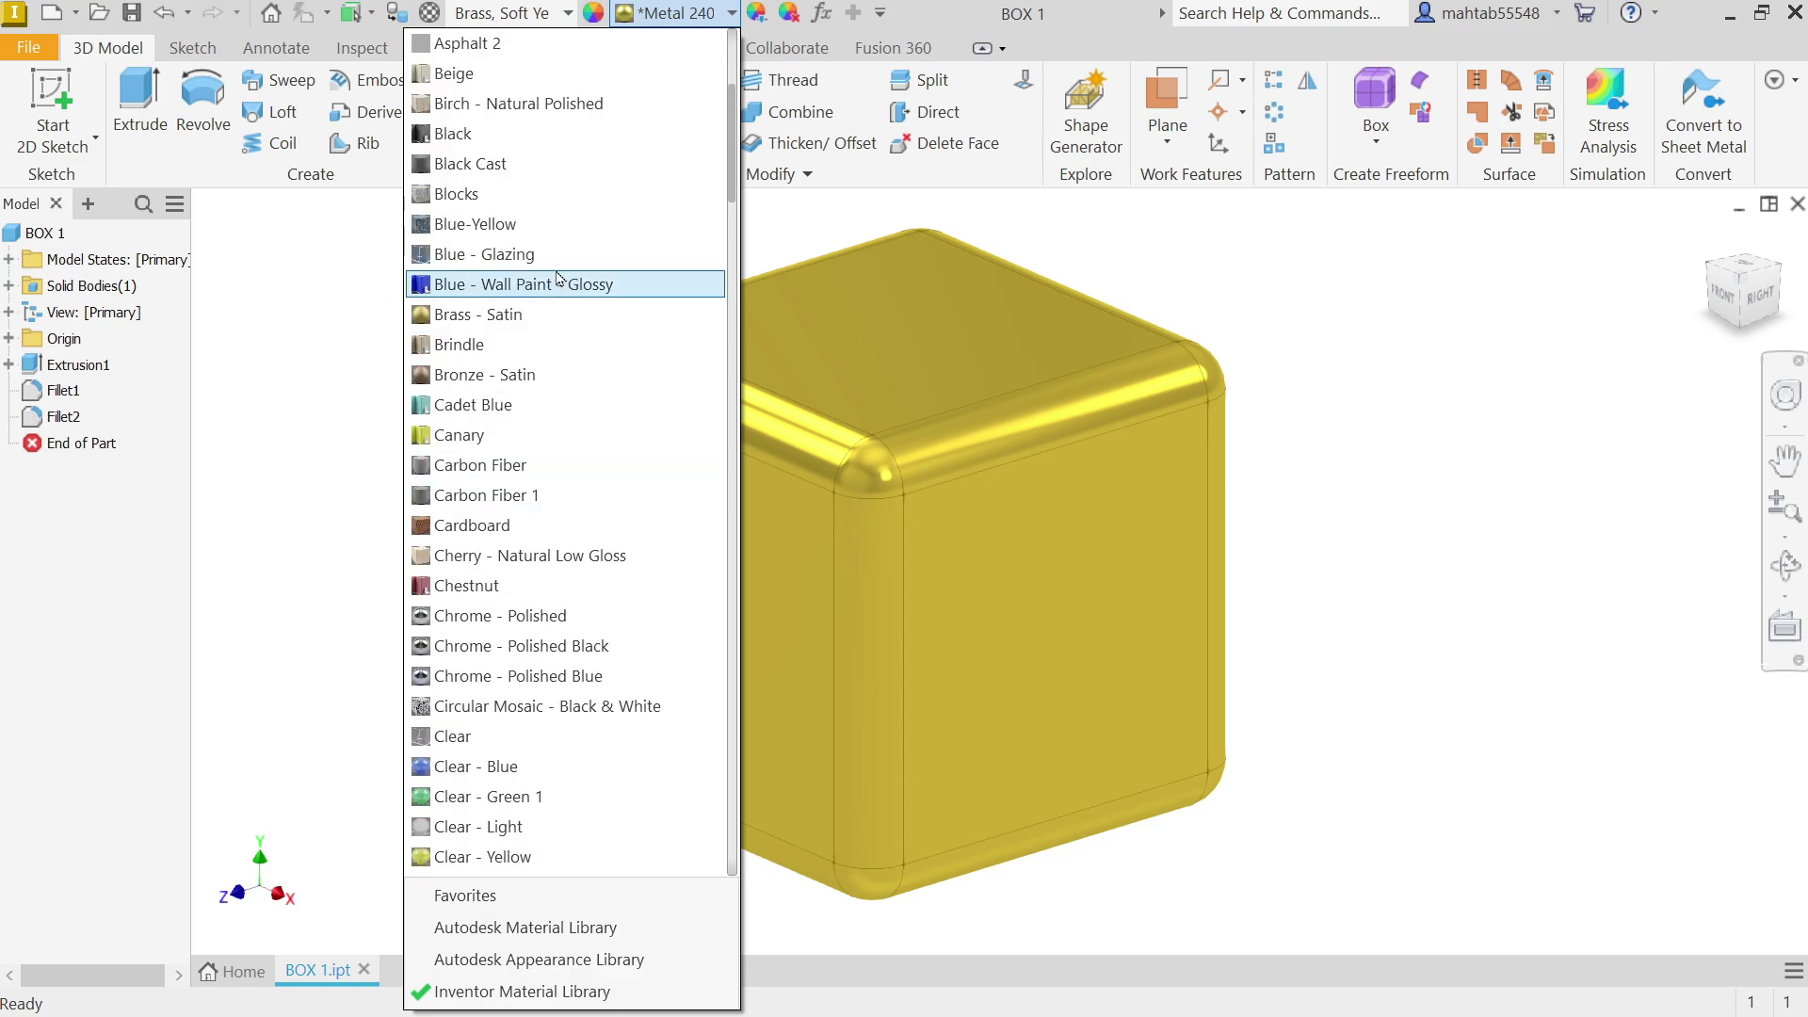
{"action": "key", "text": "Escape"}
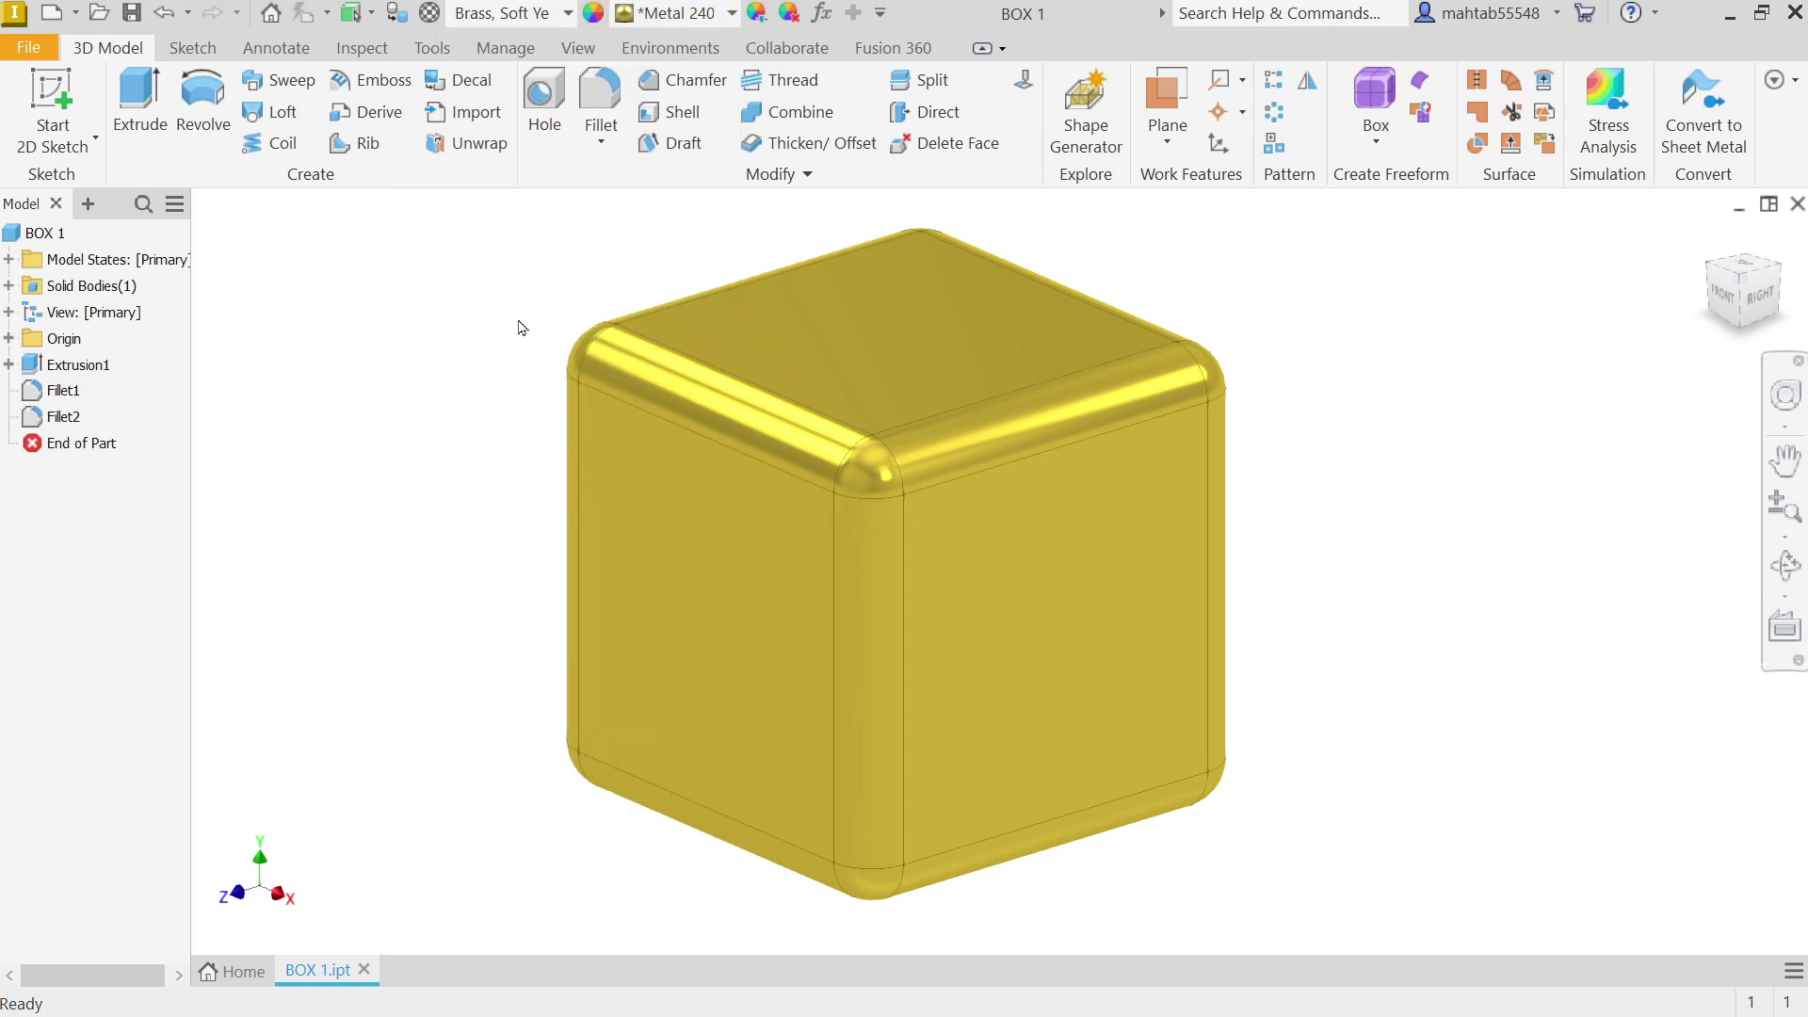
{"action": "left_click", "coordinate": [686, 19]}
{"action": "scroll", "coordinate": [613, 344], "scroll_direction": "up", "scroll_amount": 20}
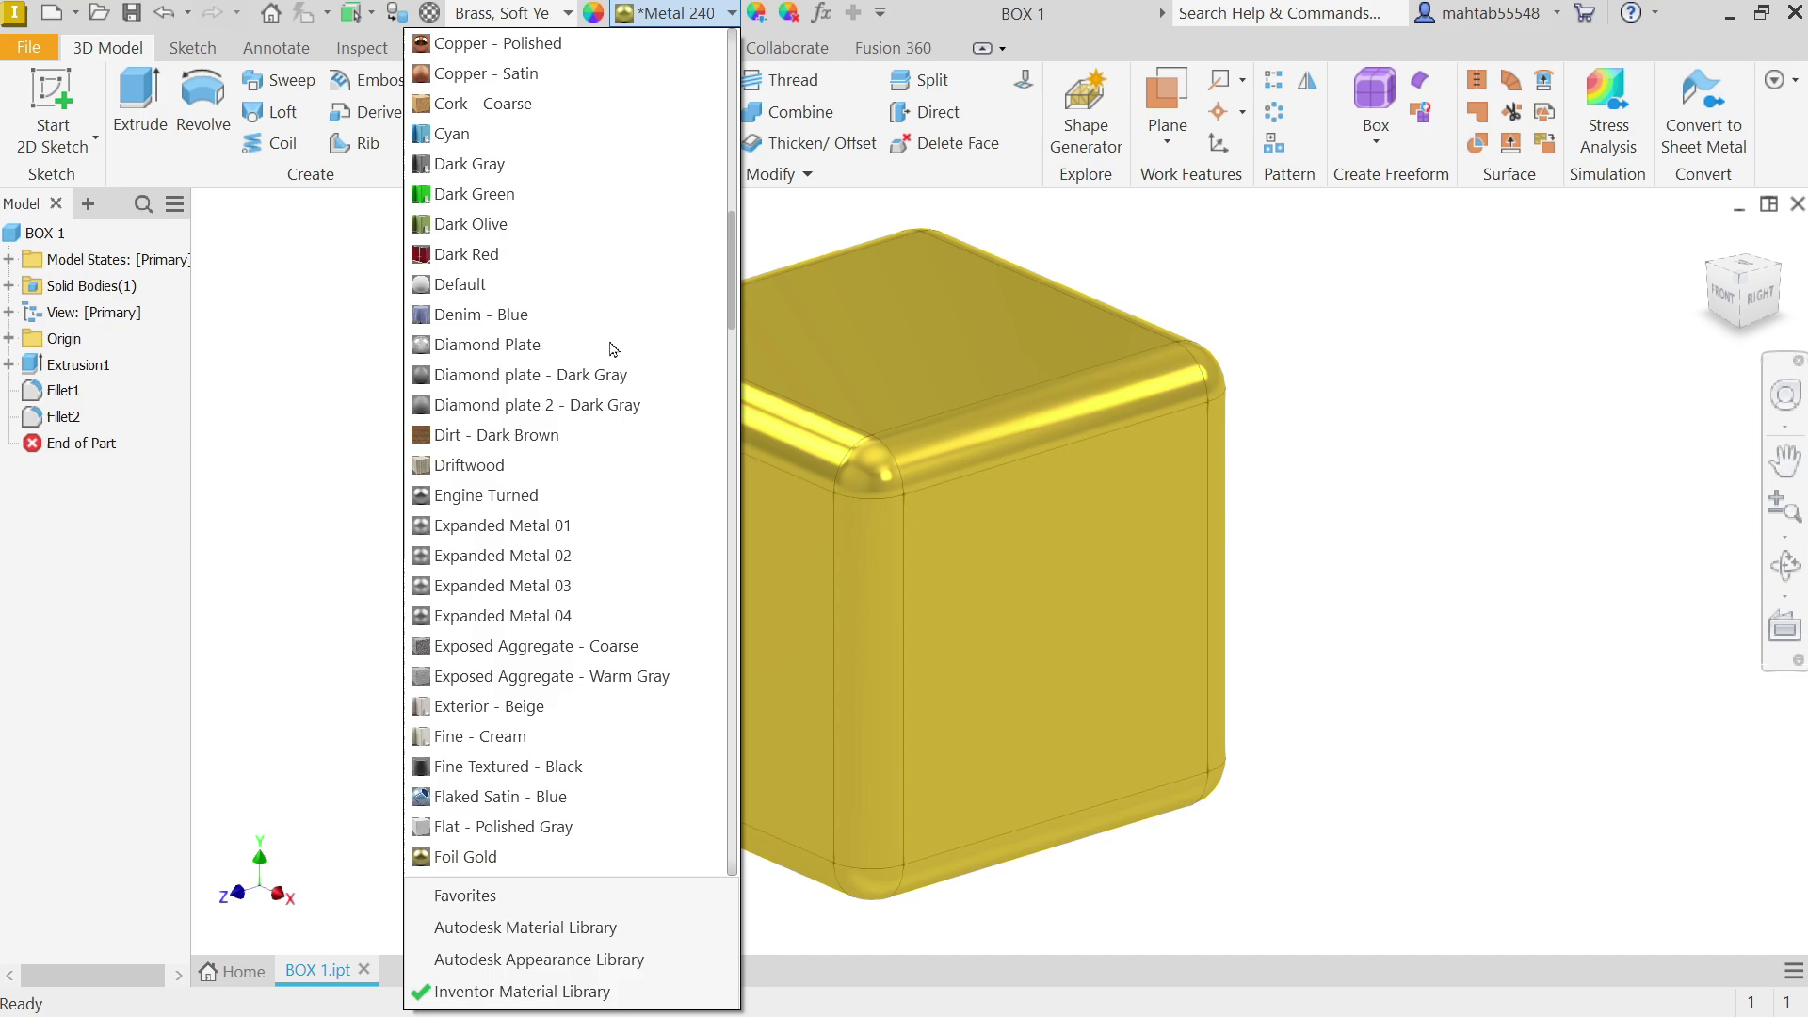
{"action": "scroll", "coordinate": [613, 347], "scroll_direction": "up", "scroll_amount": 10}
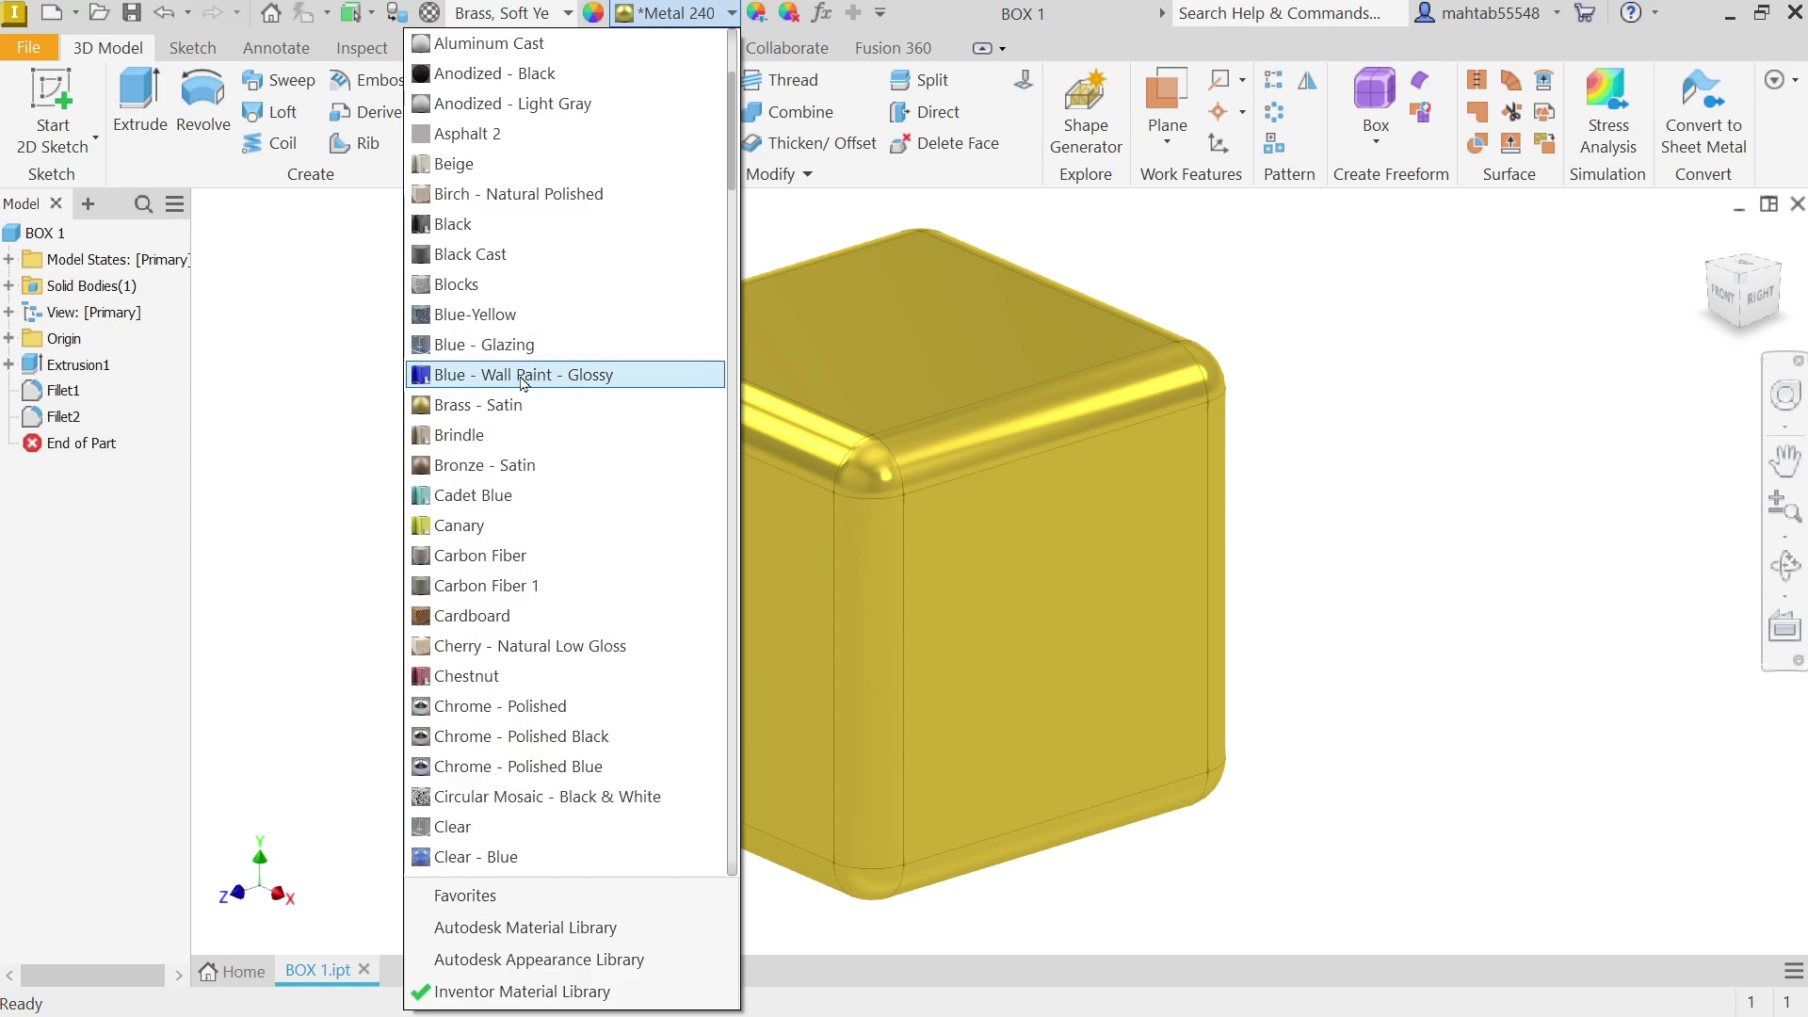
{"action": "left_click", "coordinate": [521, 375]}
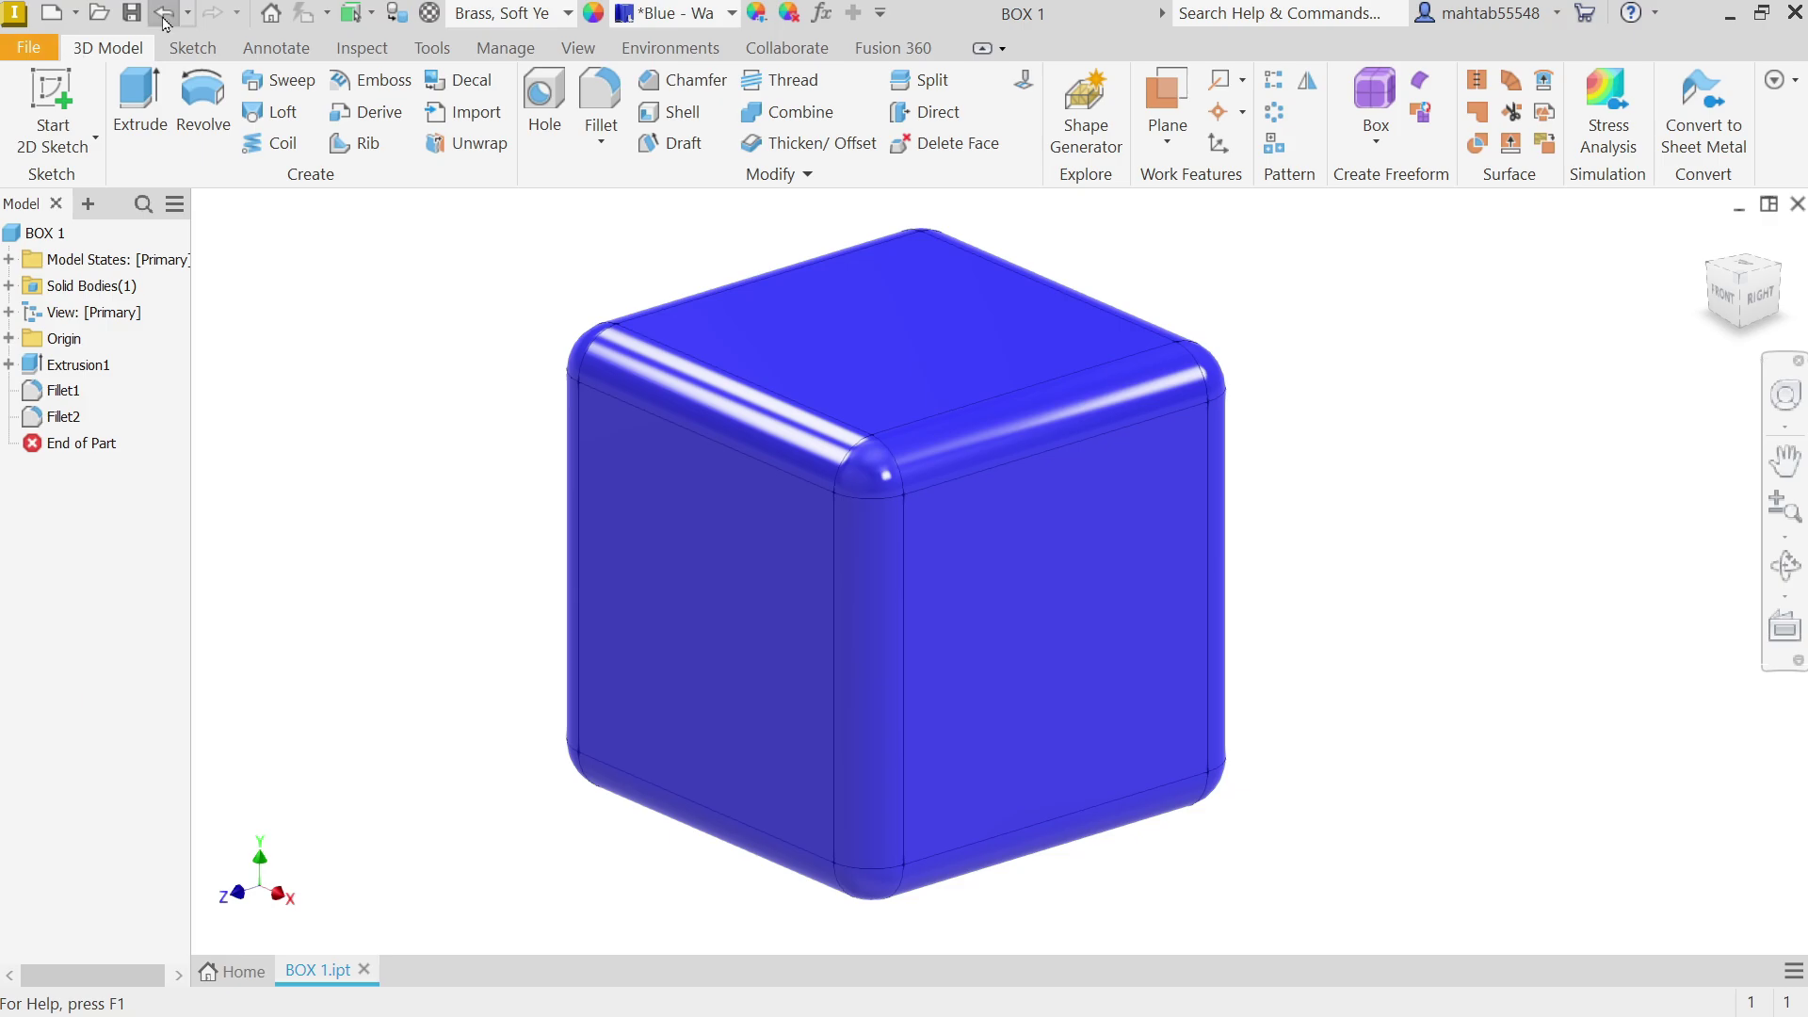
Step: Save a copy of the blue cube as BOX 2.ipt
{"action": "left_click", "coordinate": [46, 54]}
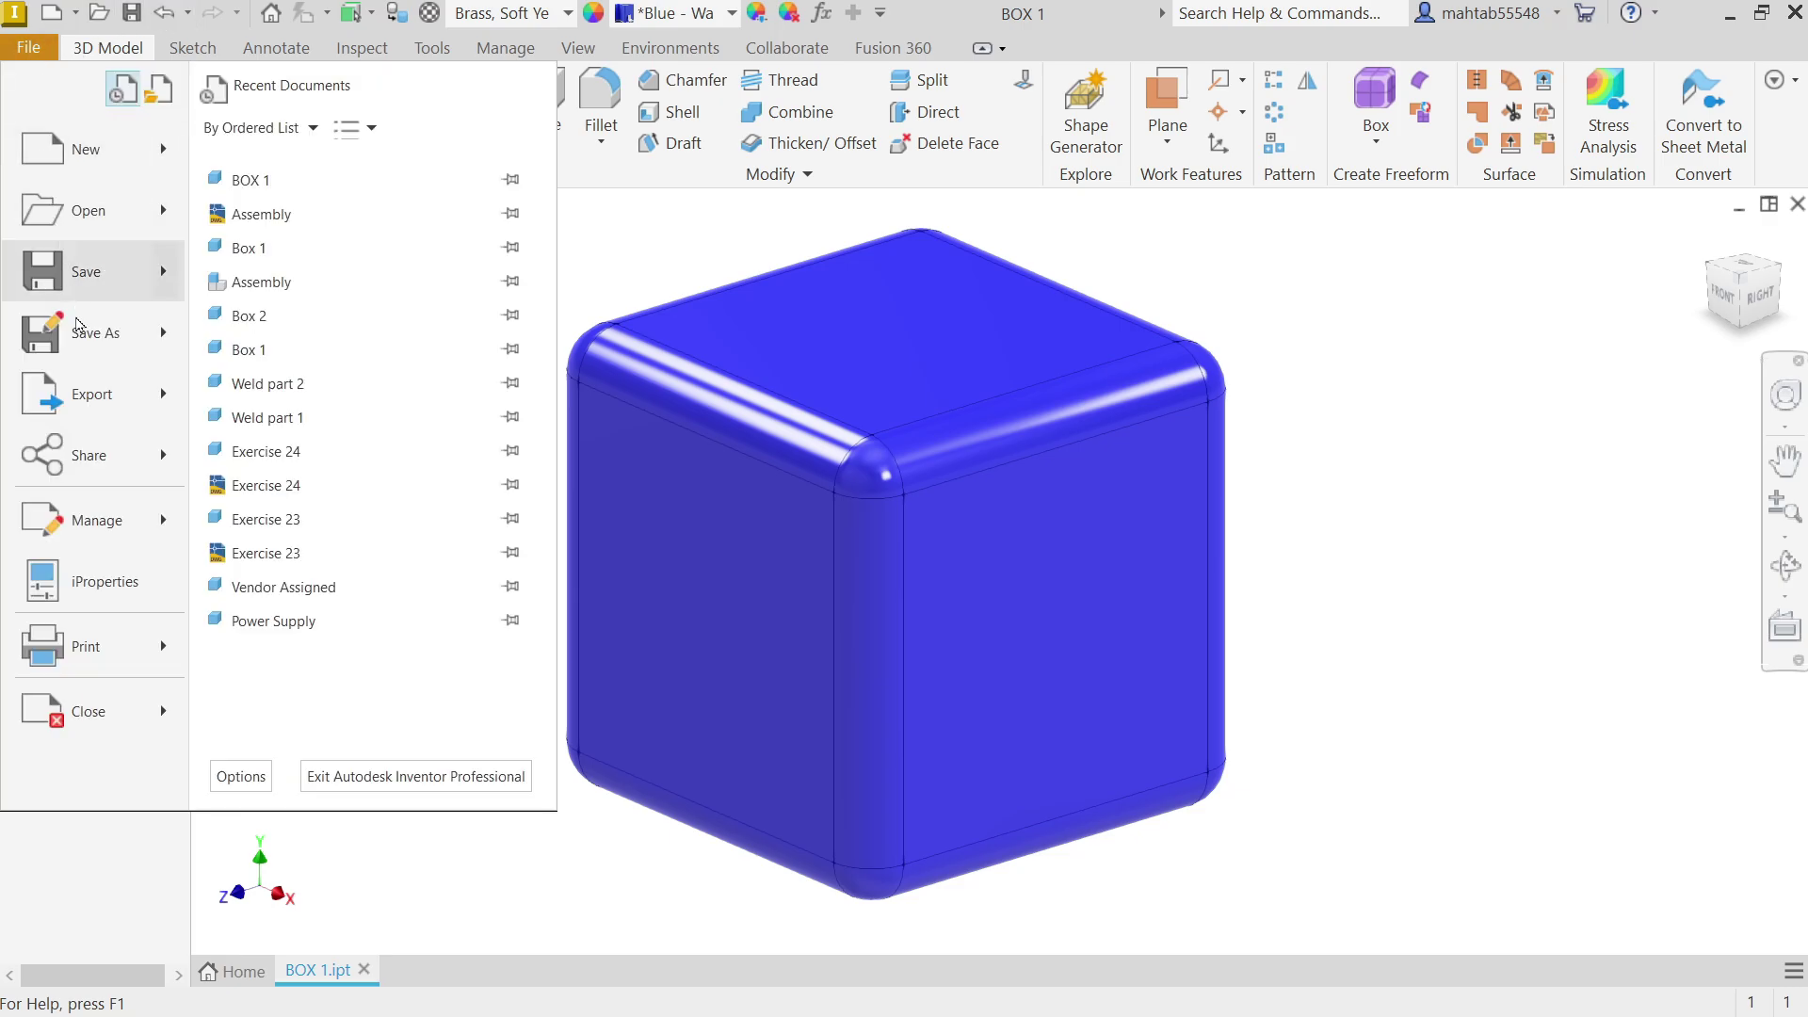
{"action": "mouse_move", "coordinate": [82, 346]}
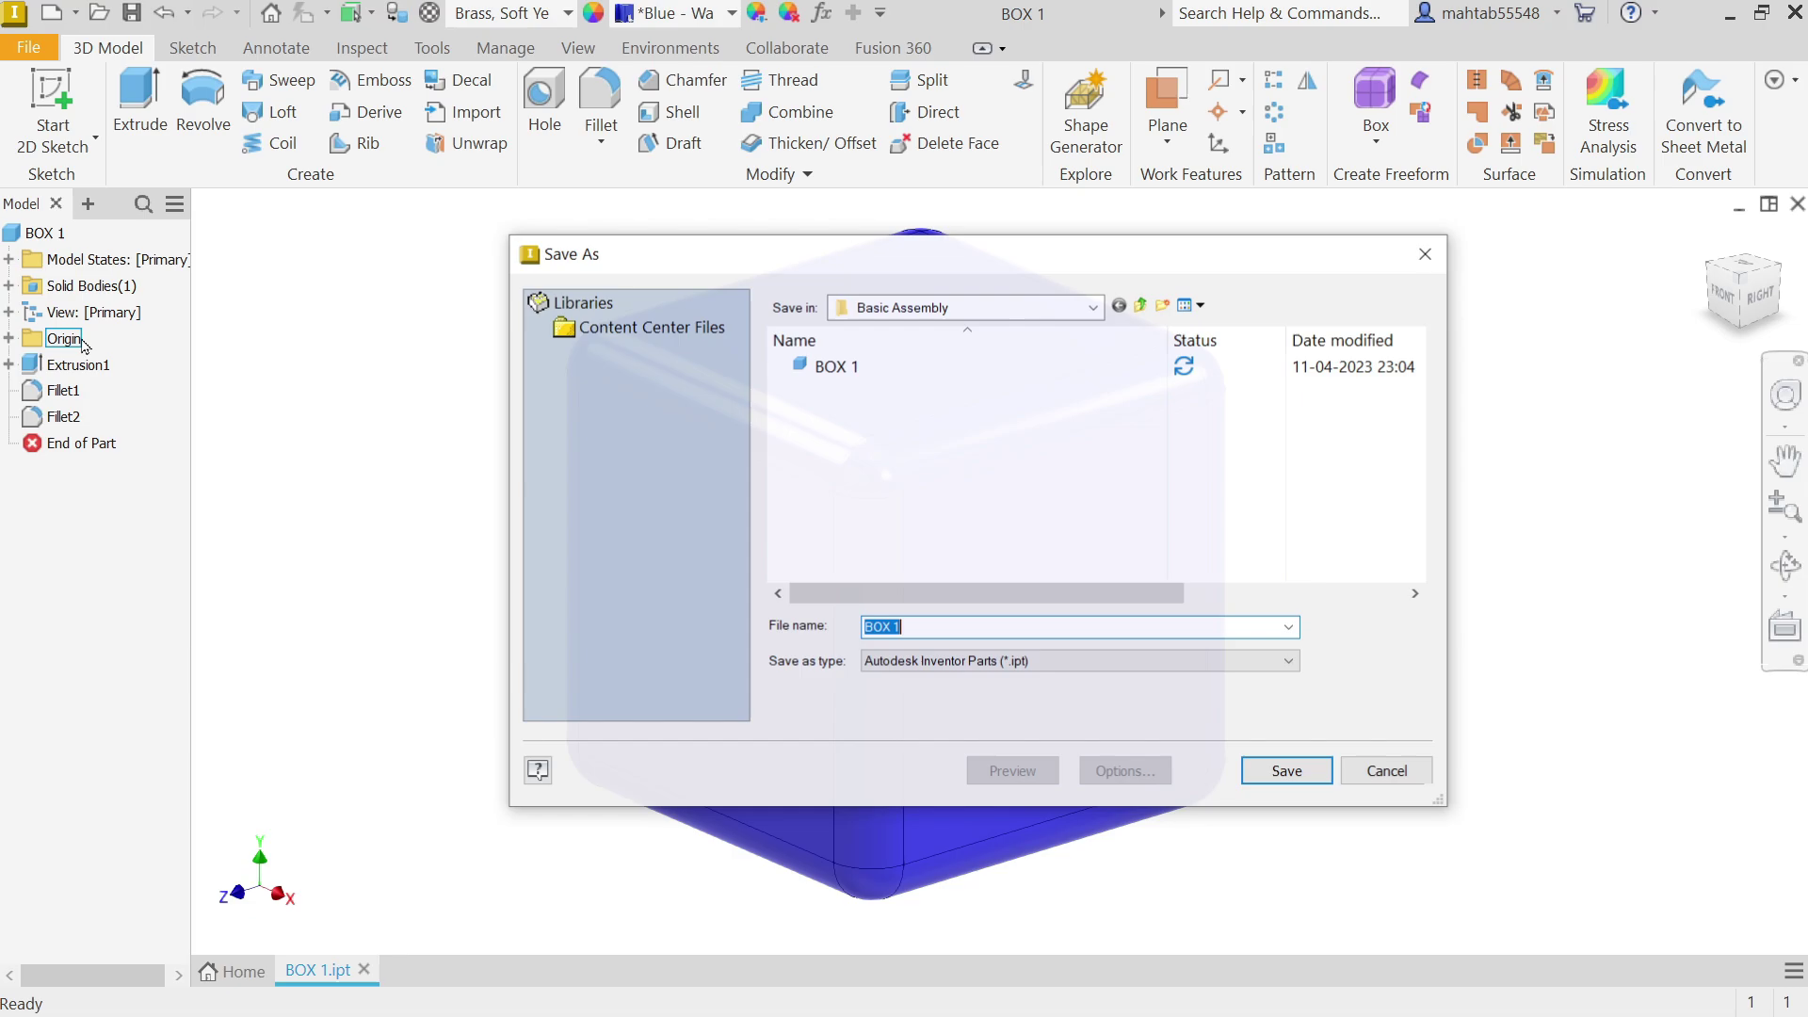
{"action": "left_click", "coordinate": [924, 624]}
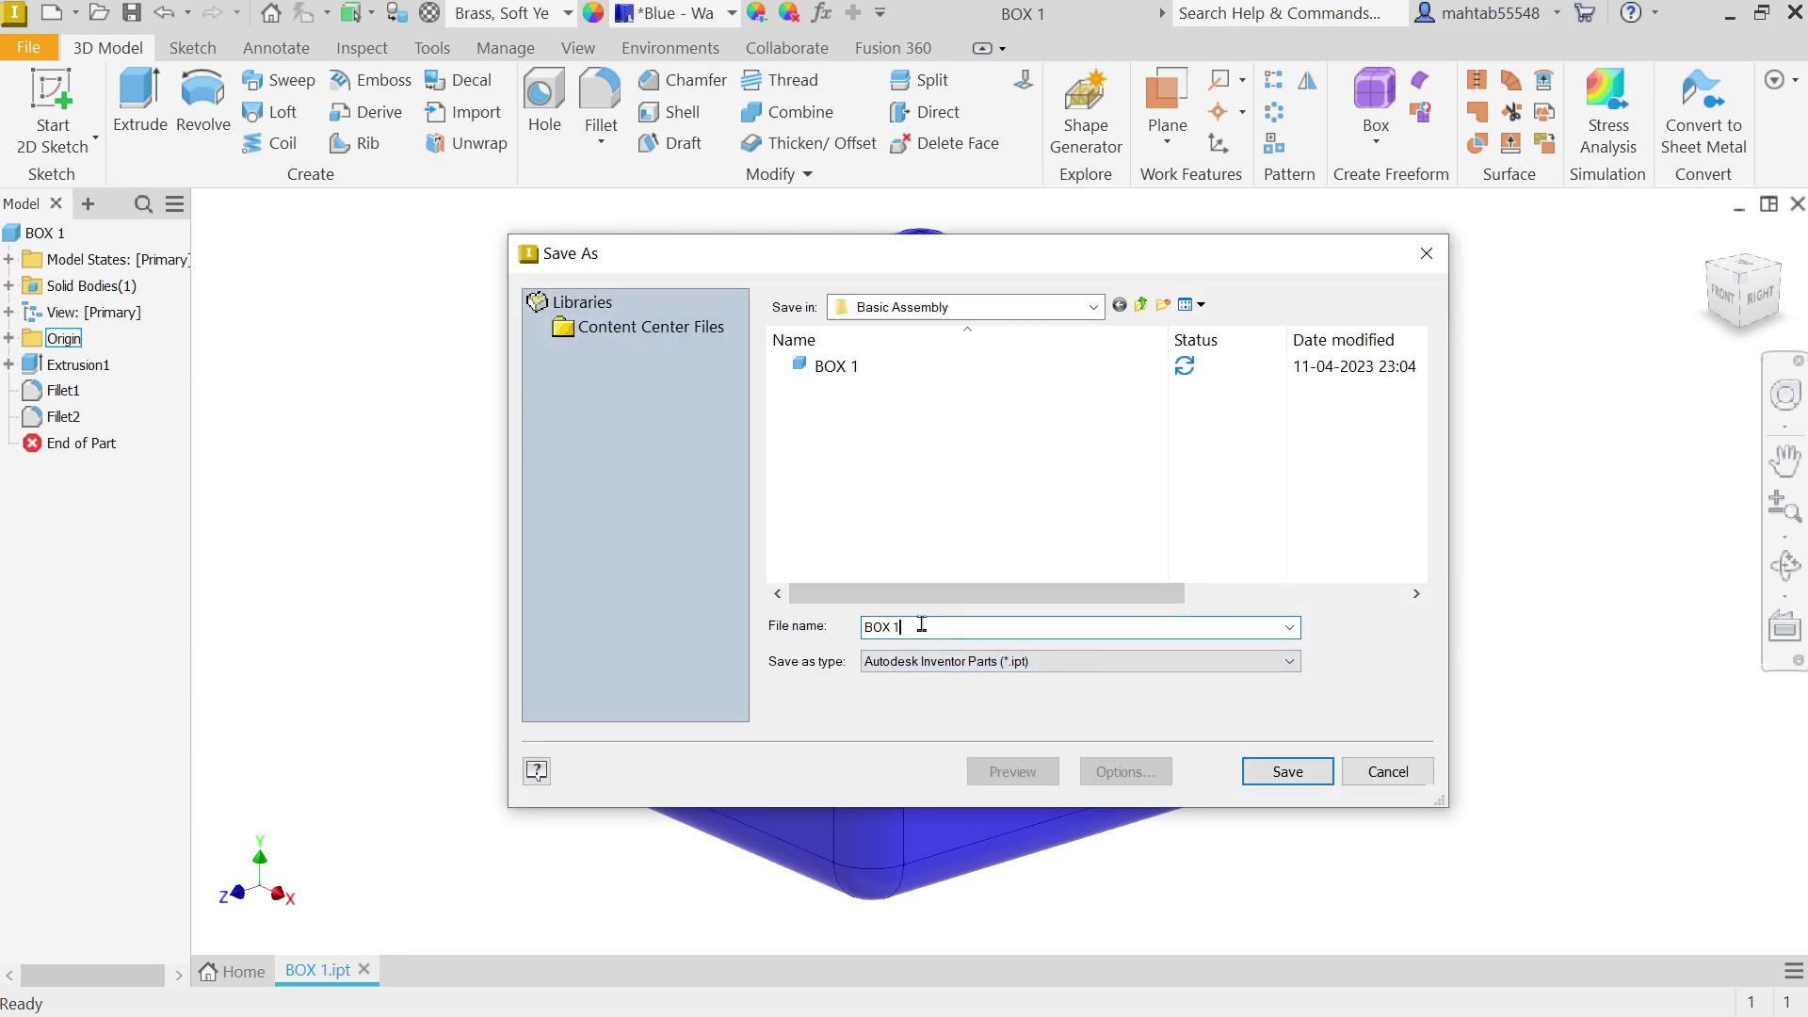
{"action": "key", "text": "BackSpace"}
{"action": "type", "text": "2"}
{"action": "left_click", "coordinate": [1287, 775]}
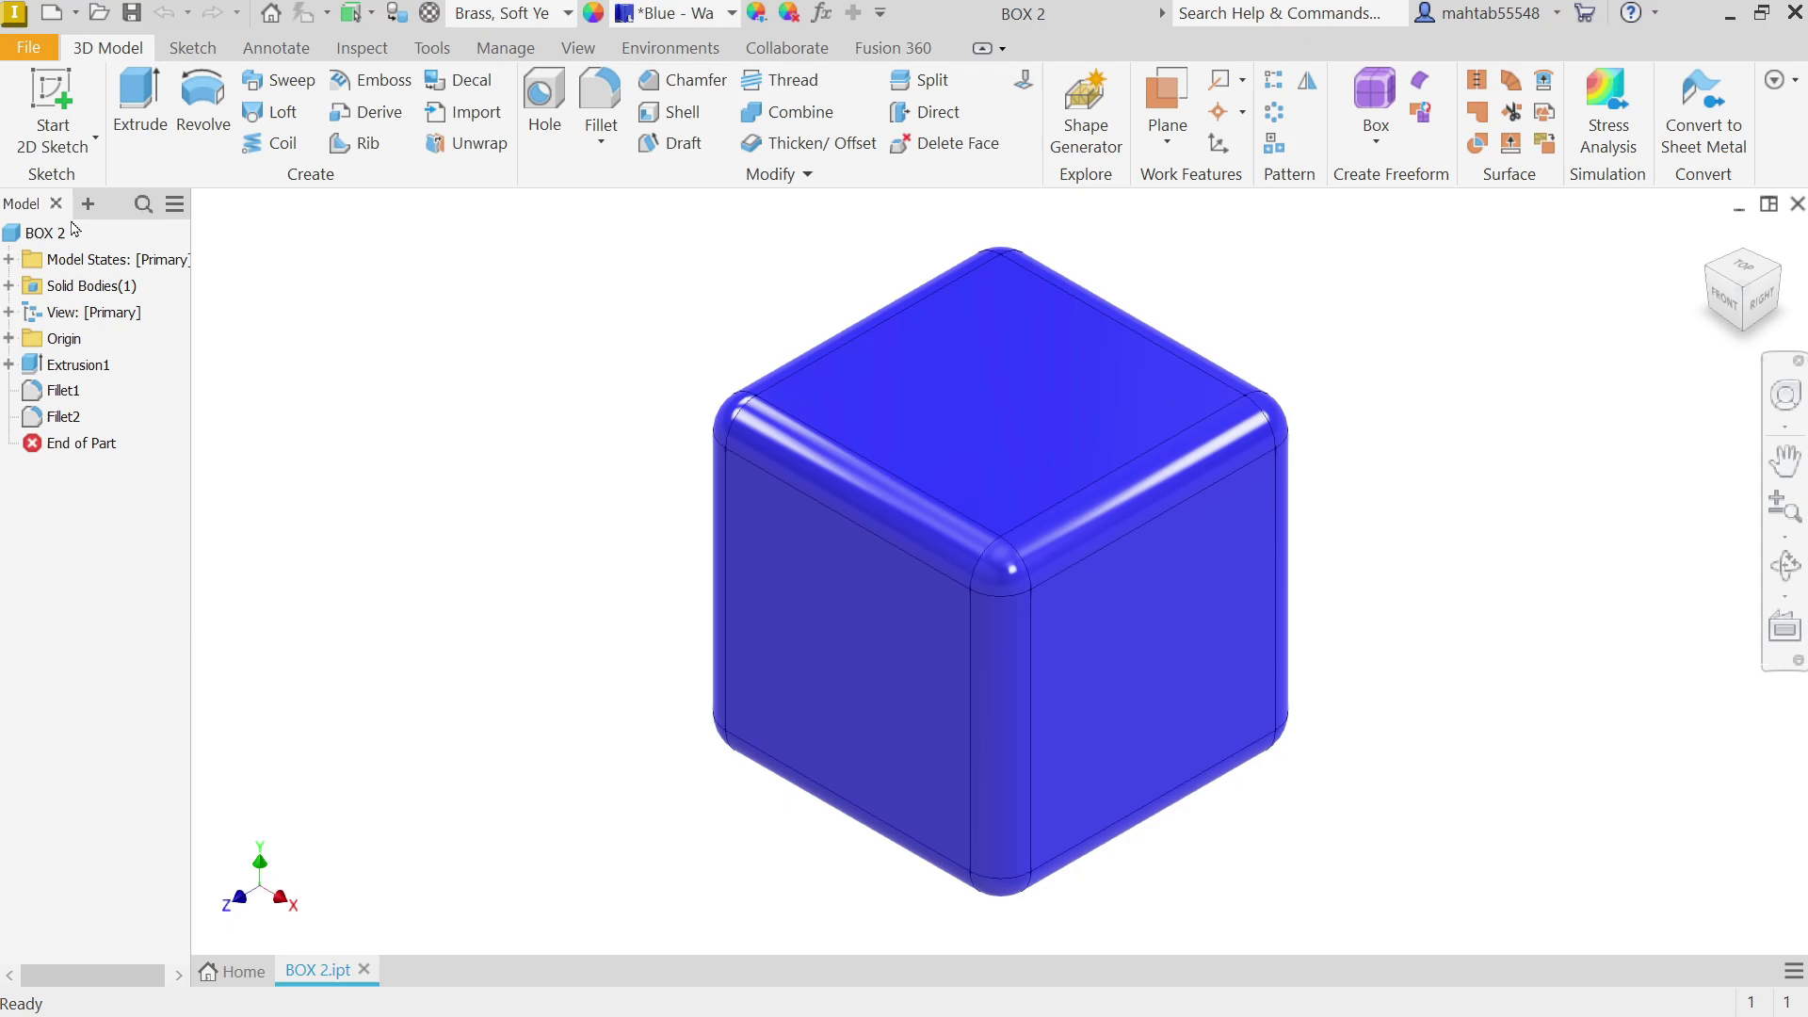
Step: Create a new assembly from the Metric Standard (mm).iam template
{"action": "left_click", "coordinate": [19, 50]}
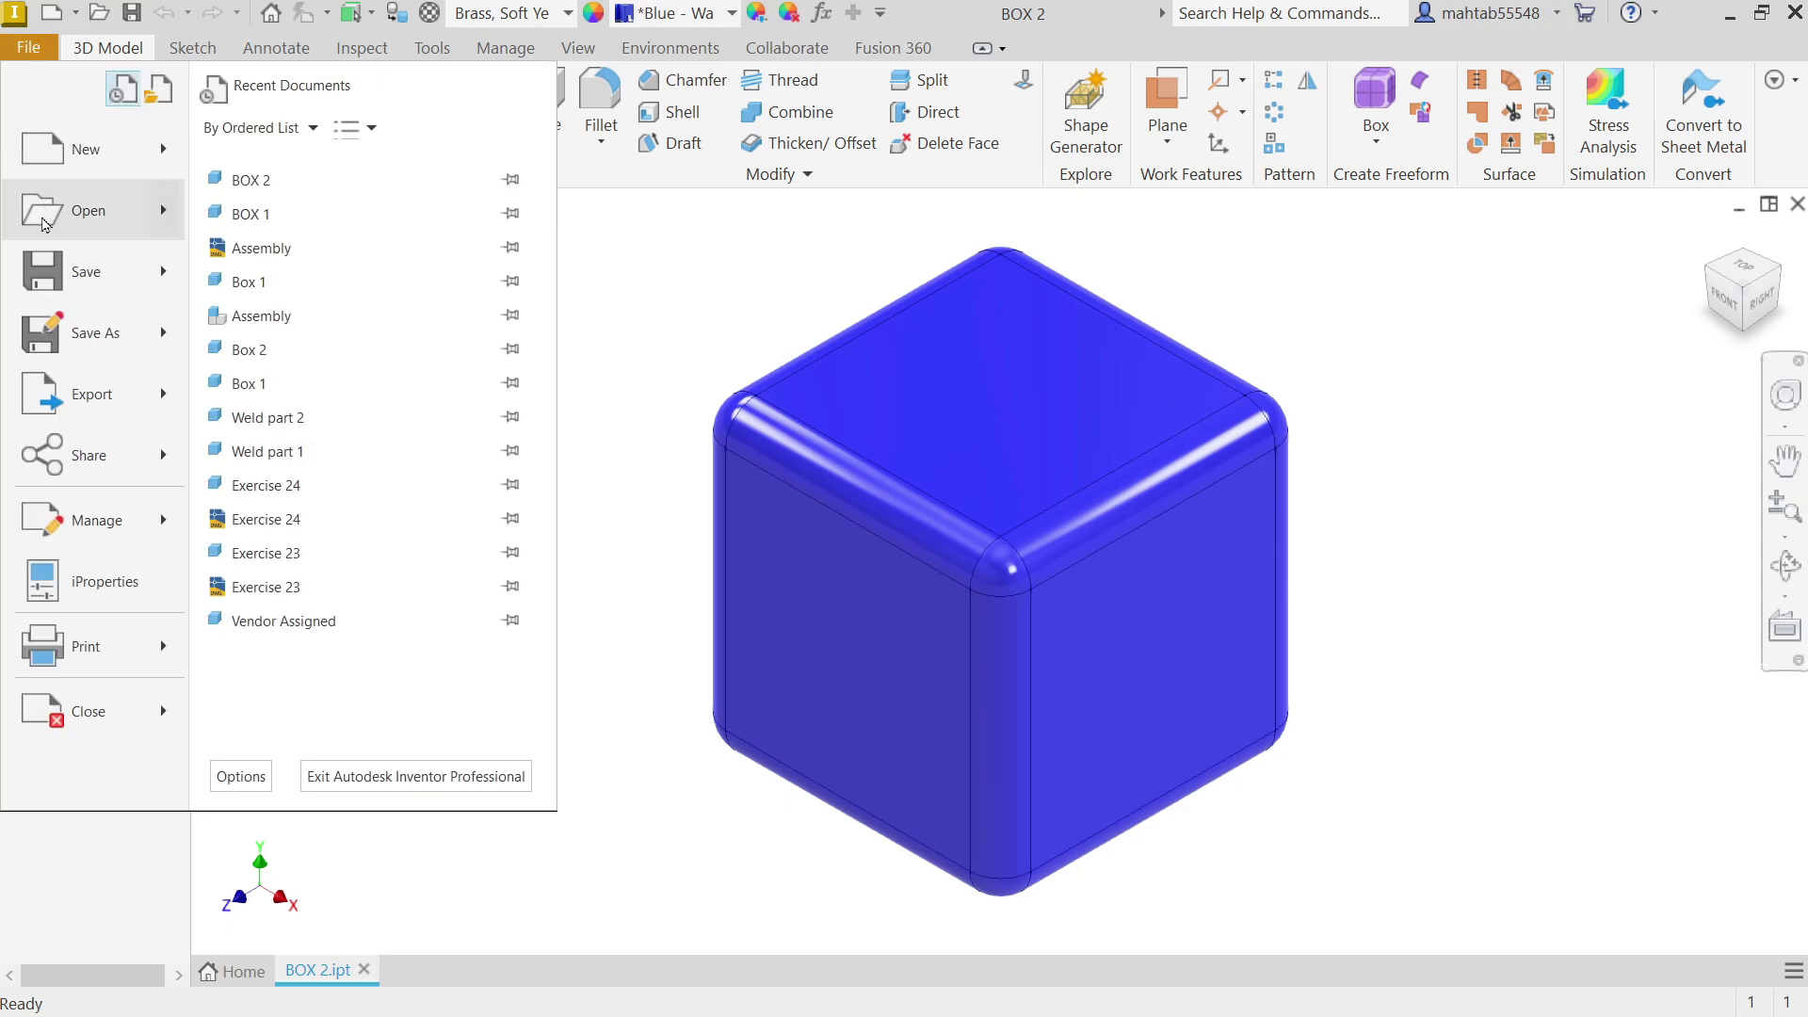
{"action": "mouse_move", "coordinate": [41, 160]}
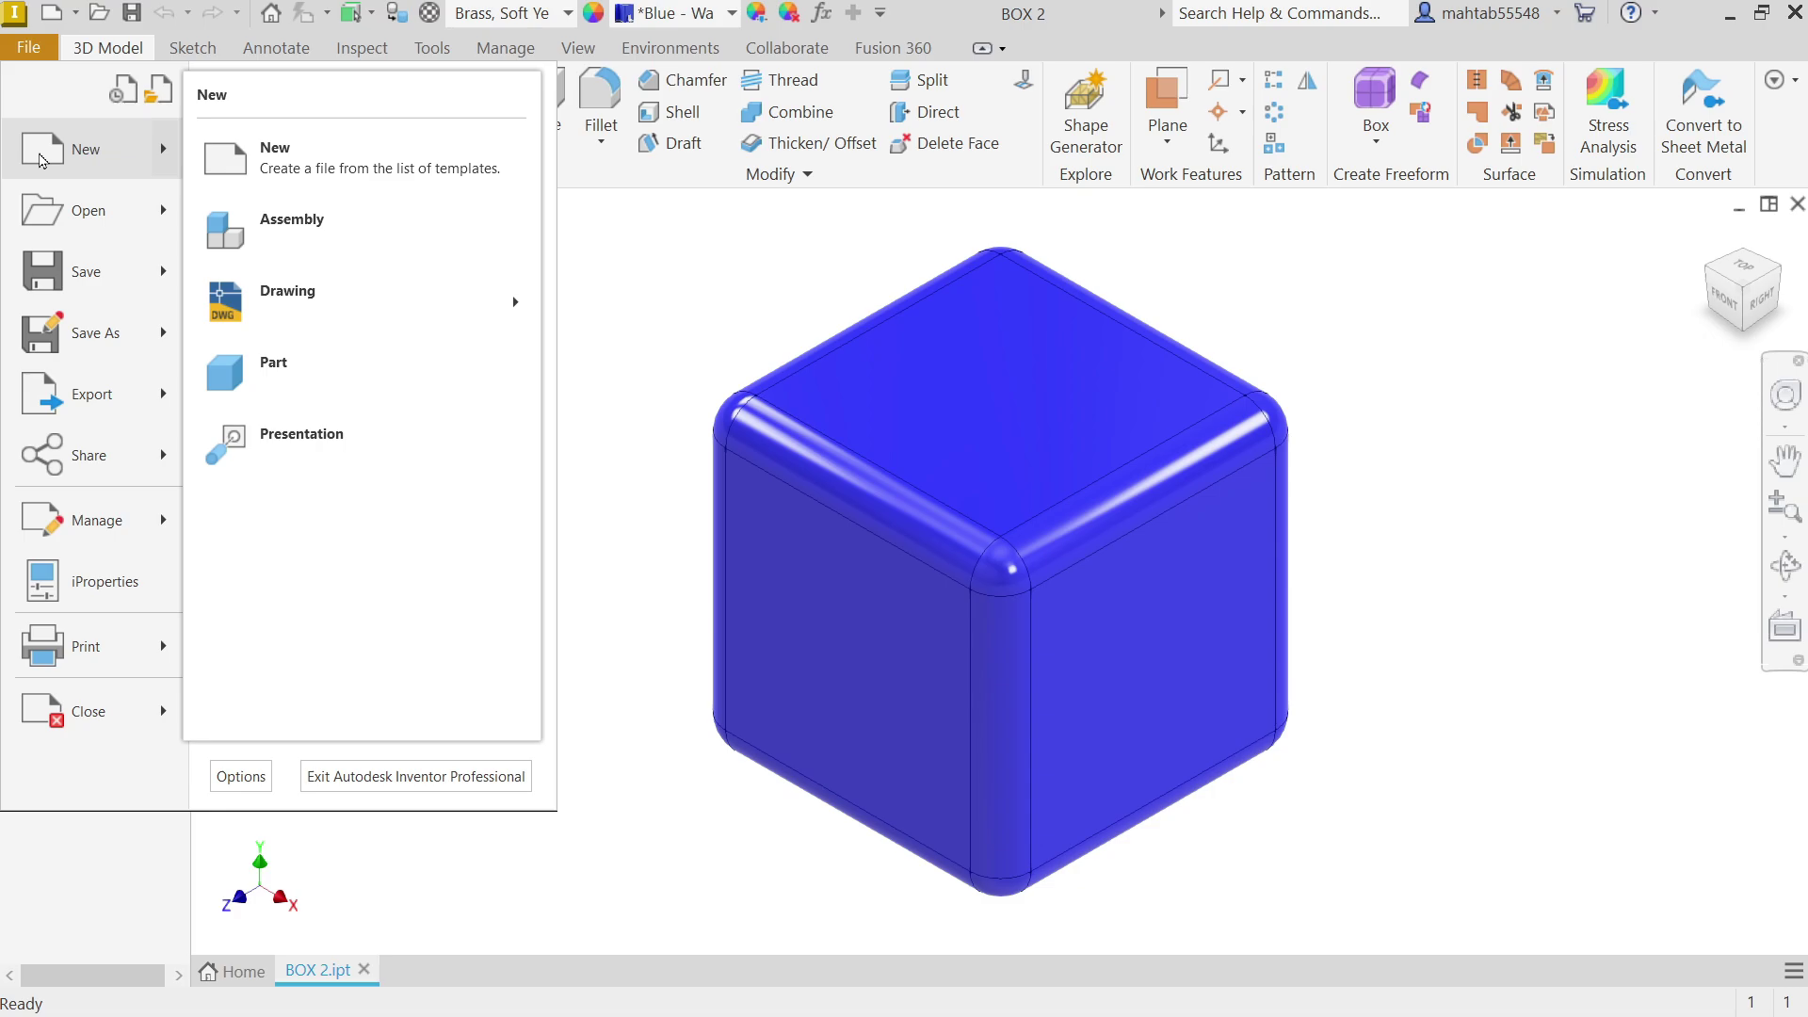
{"action": "left_click", "coordinate": [42, 160]}
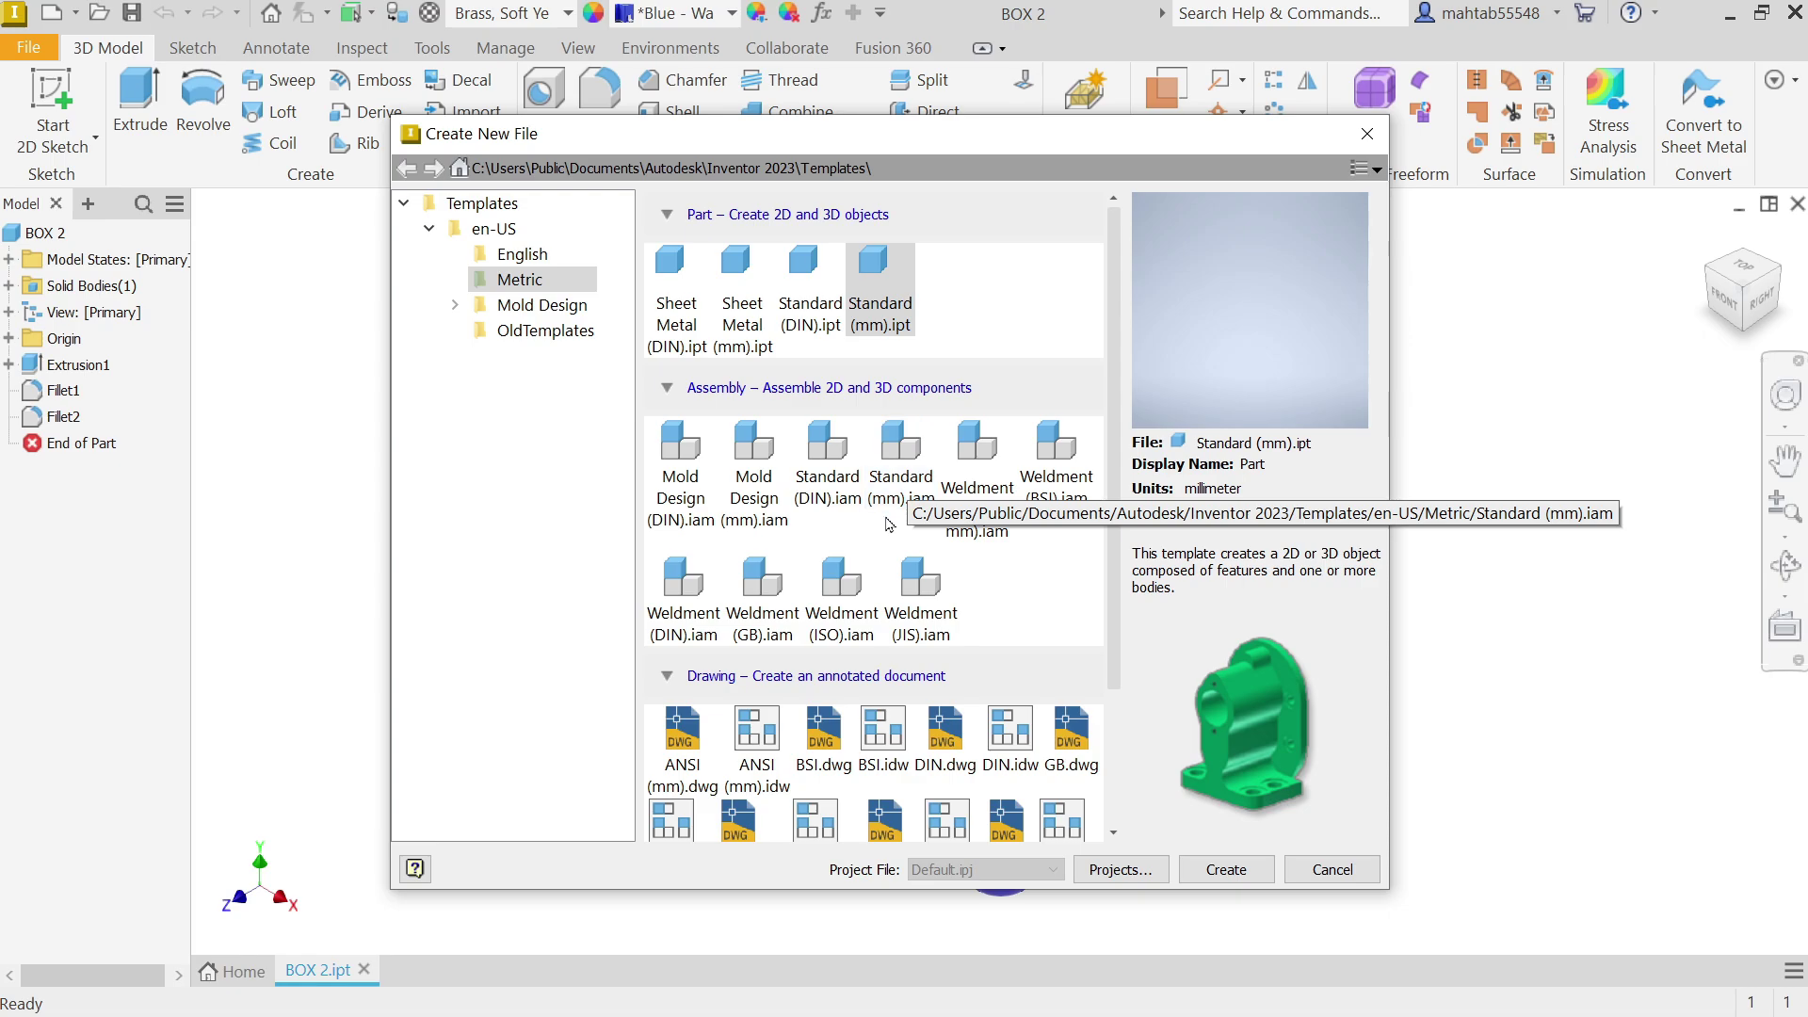
{"action": "left_click", "coordinate": [892, 508]}
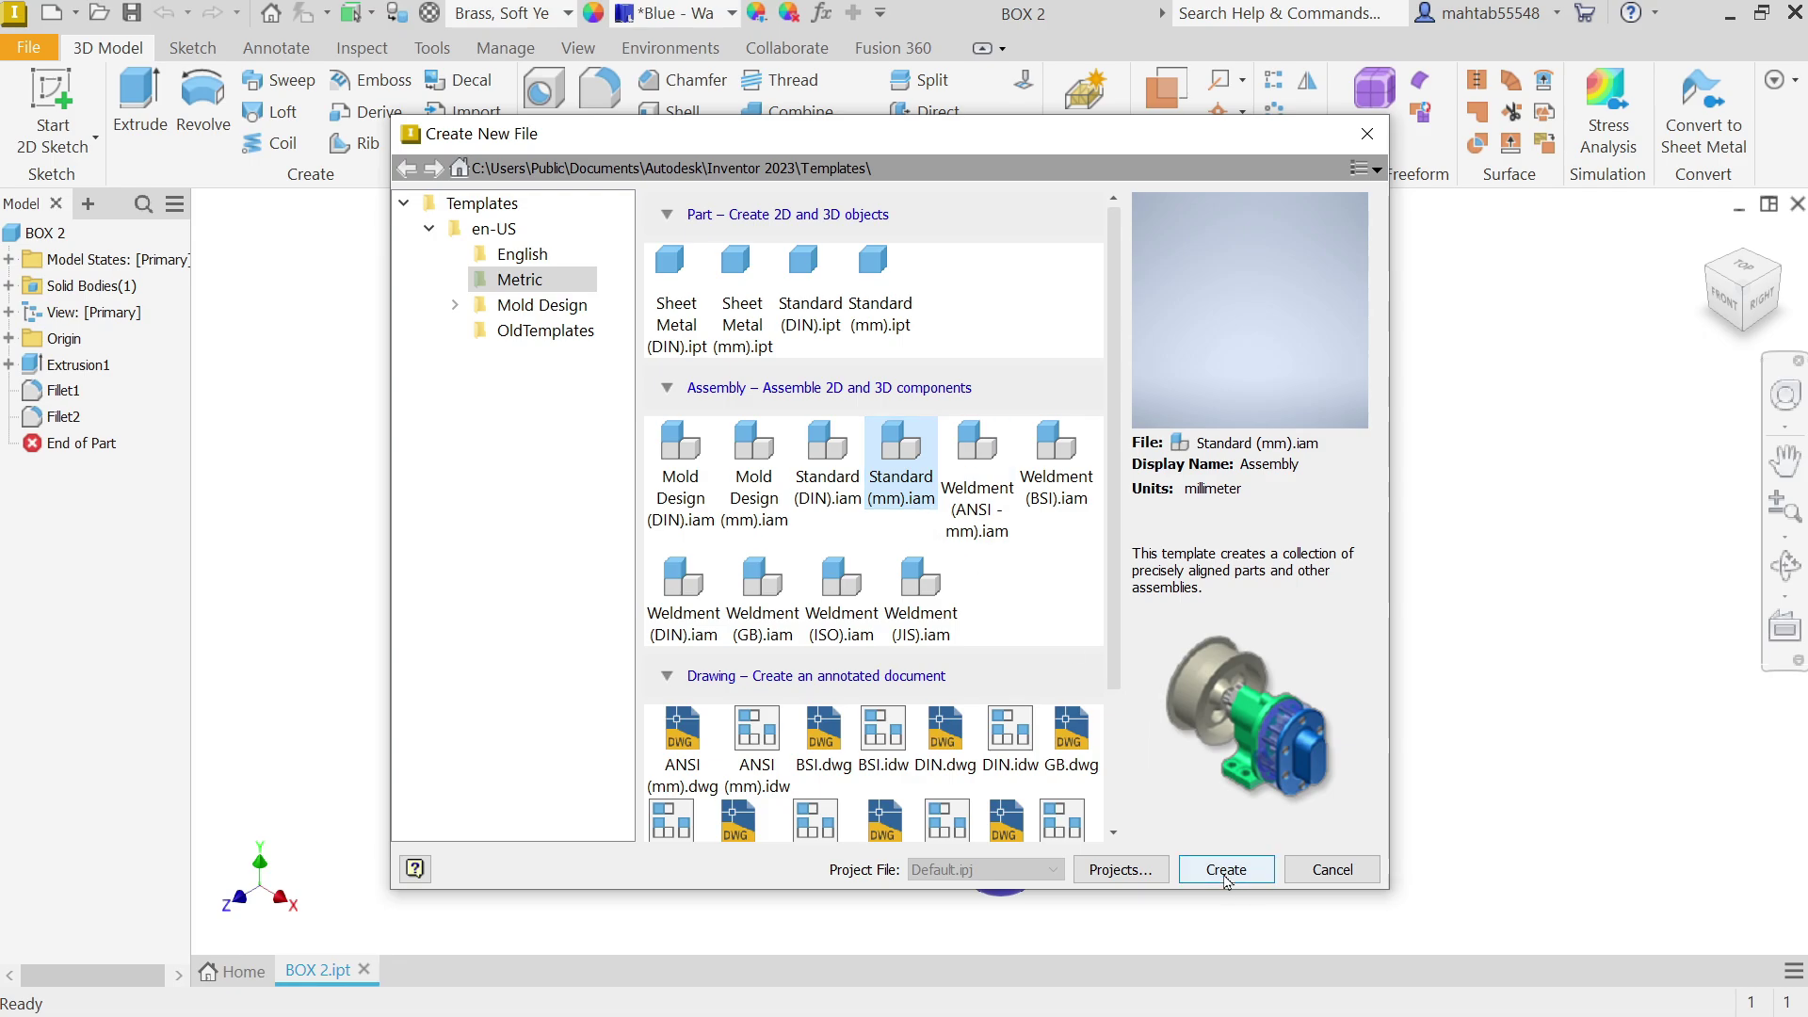
{"action": "left_click", "coordinate": [1225, 873]}
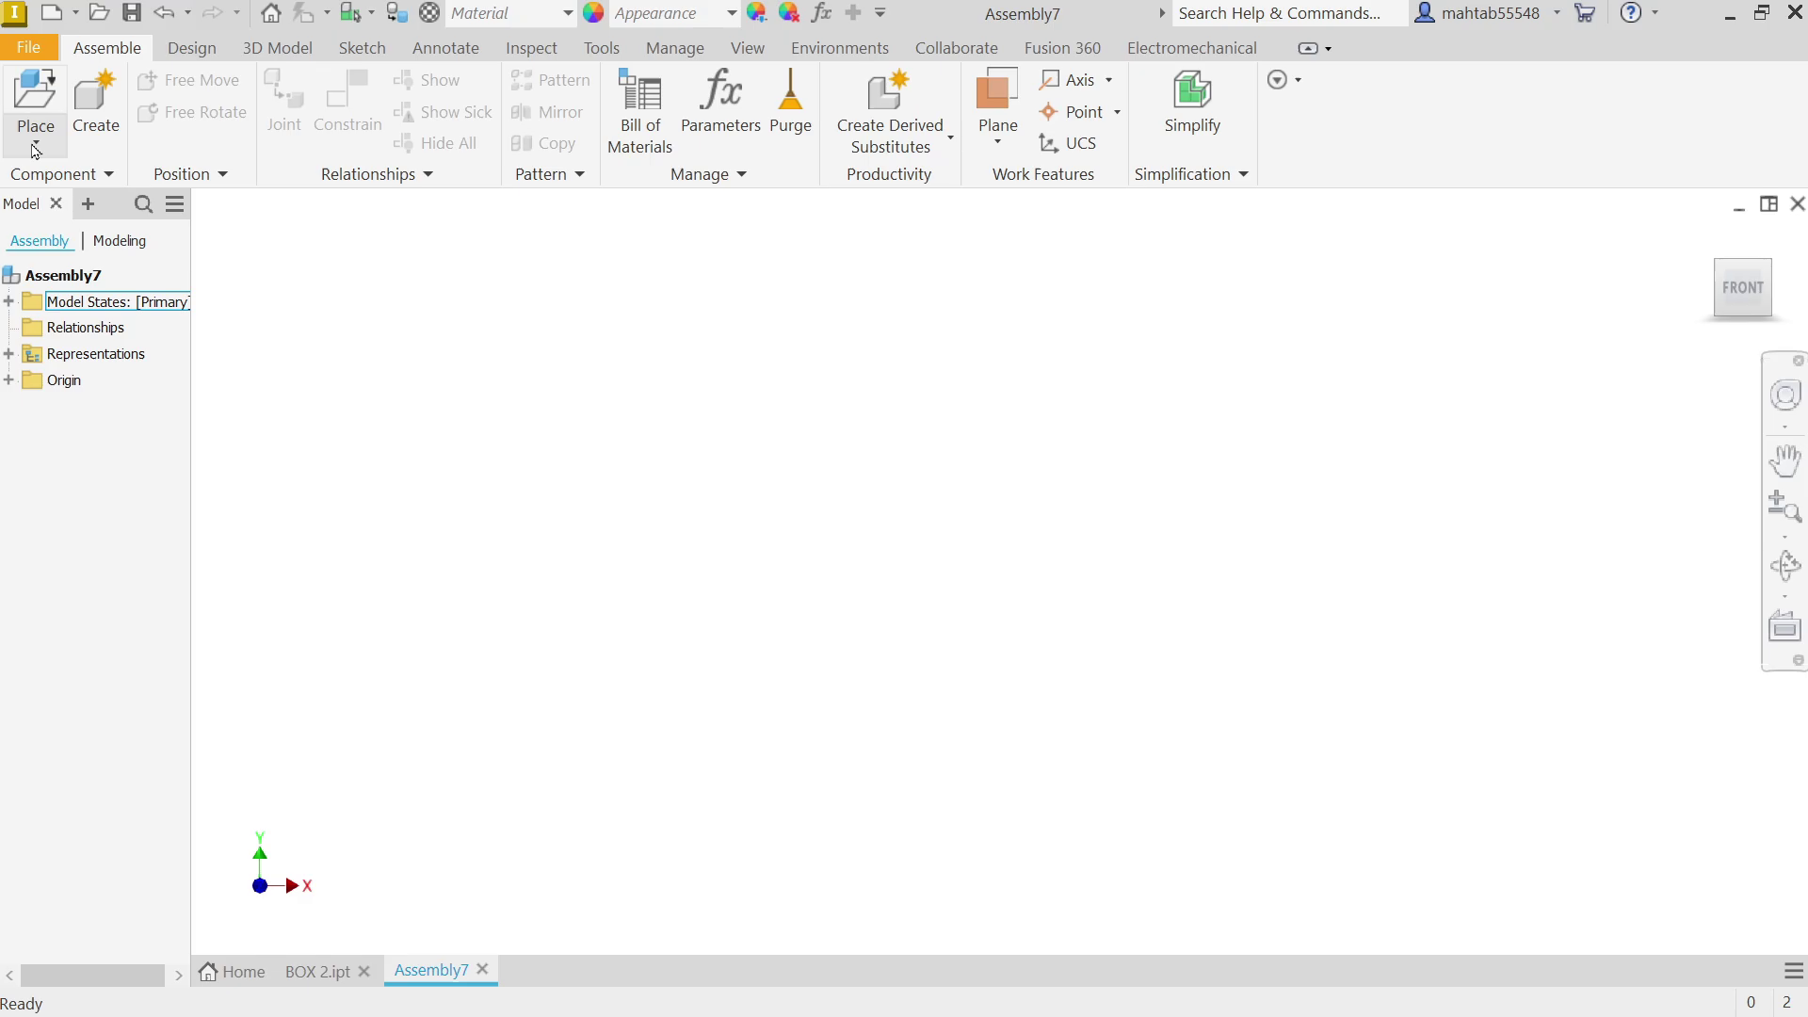
Step: Place BOX 1 from the Desktop's Basic Assembly folder into the assembly
{"action": "left_click", "coordinate": [36, 140]}
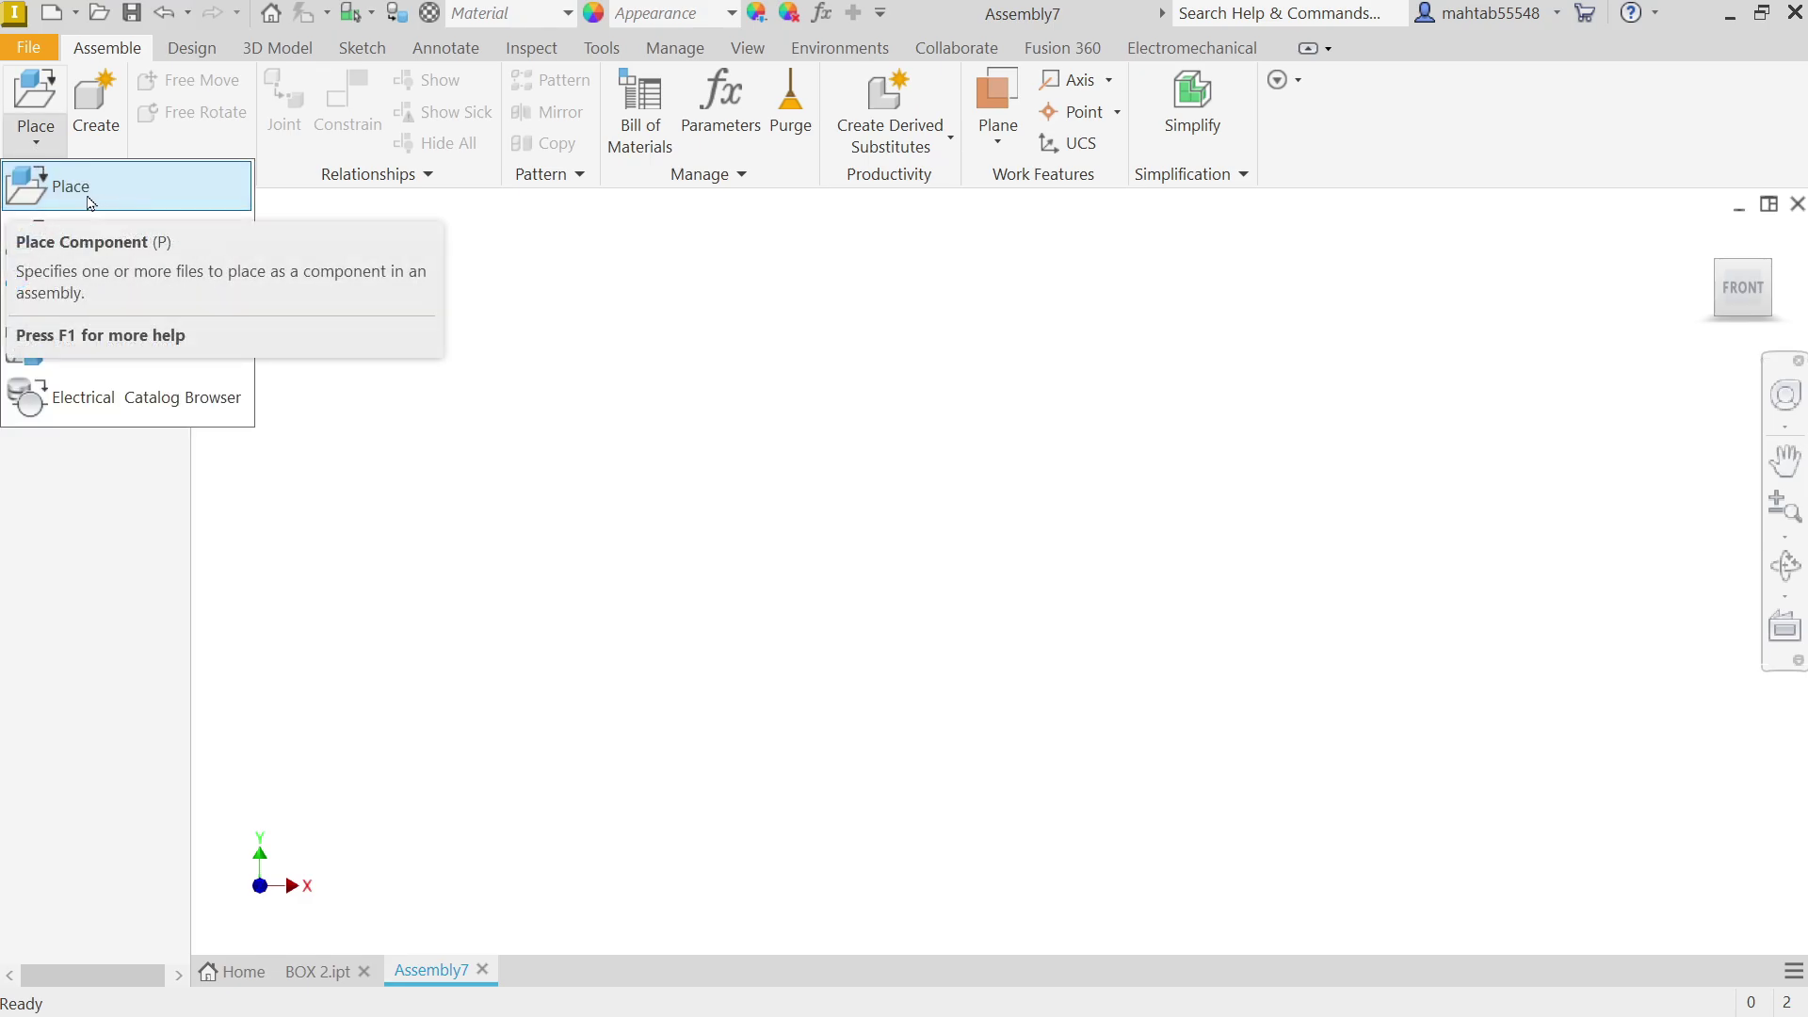
{"action": "left_click", "coordinate": [91, 193]}
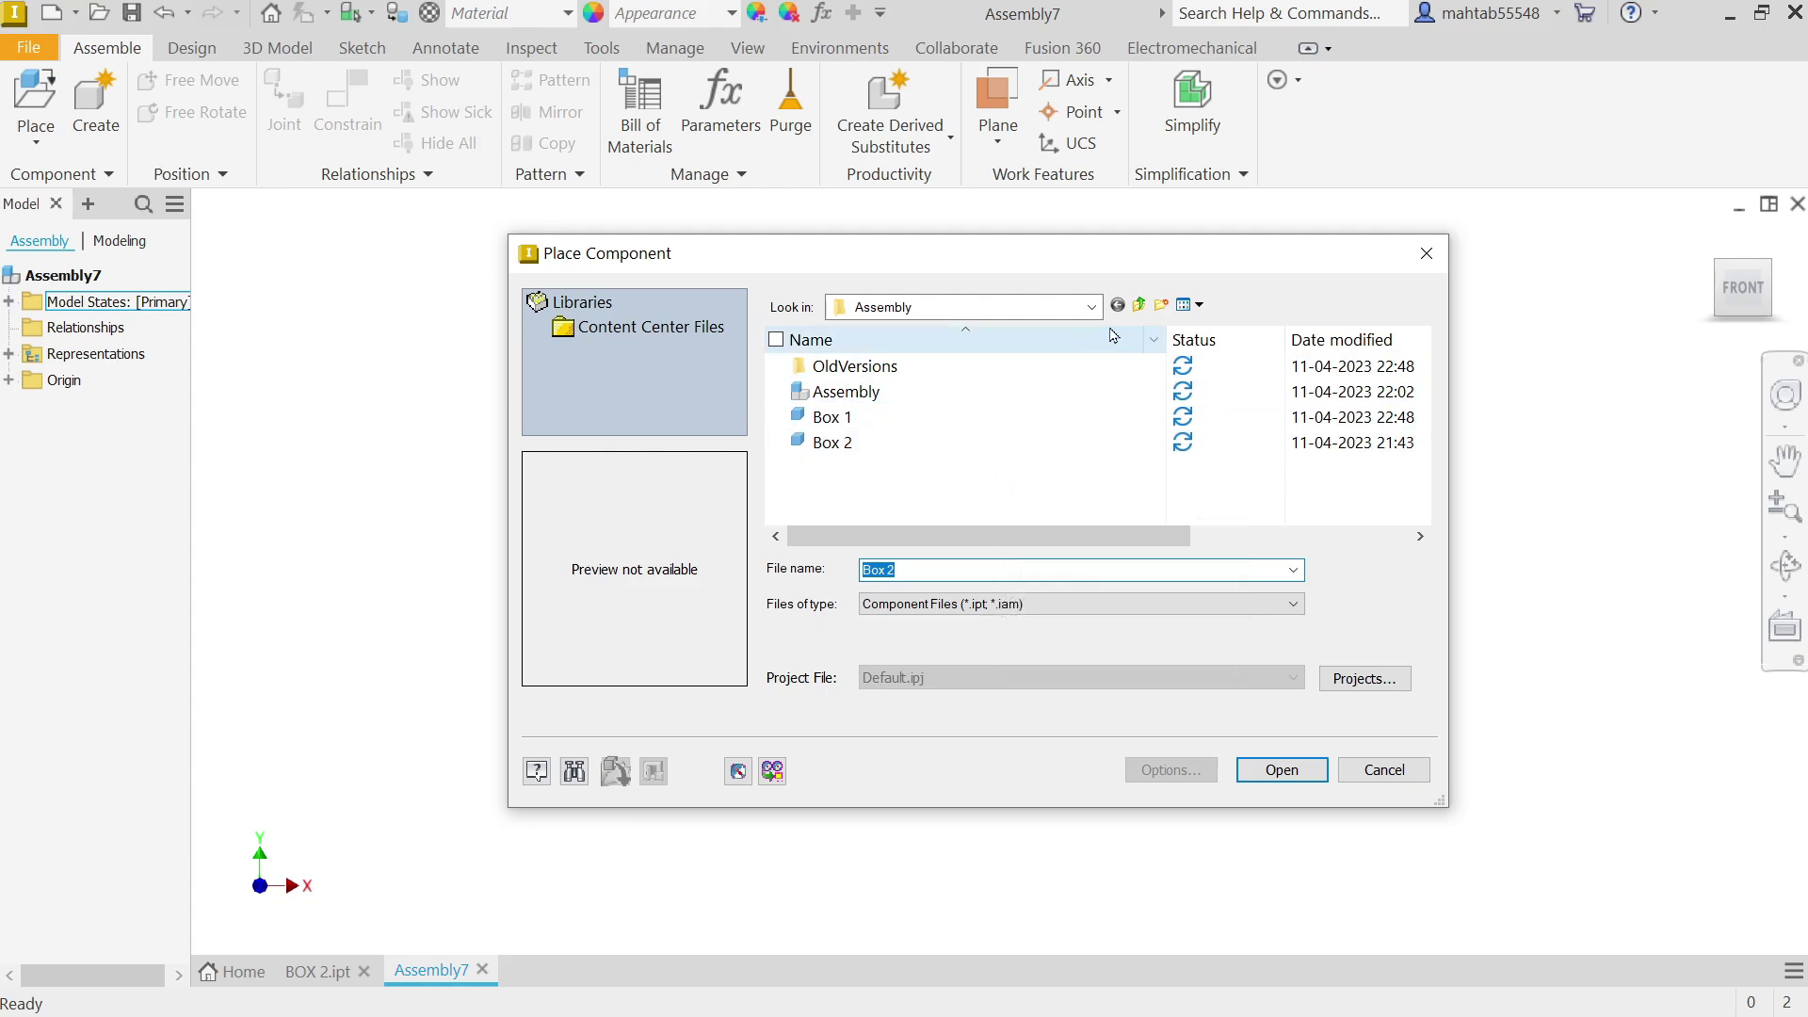
{"action": "left_click", "coordinate": [1091, 307]}
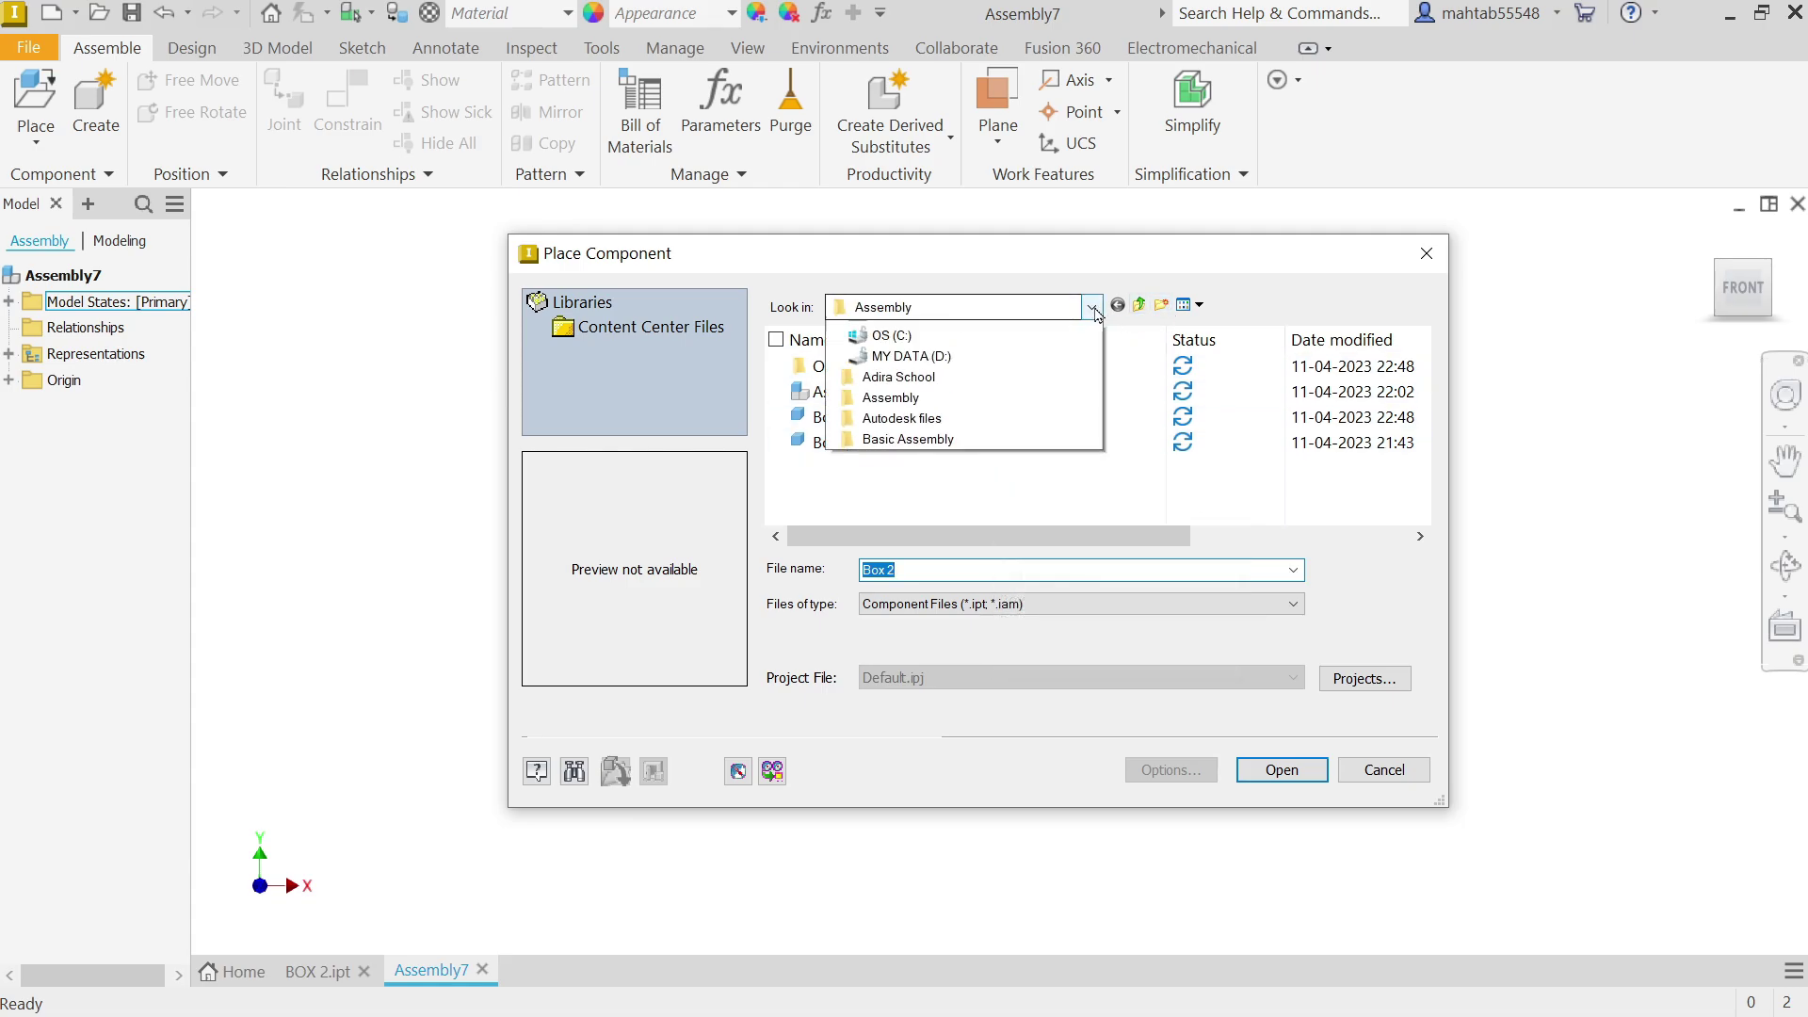
{"action": "left_click", "coordinate": [904, 355]}
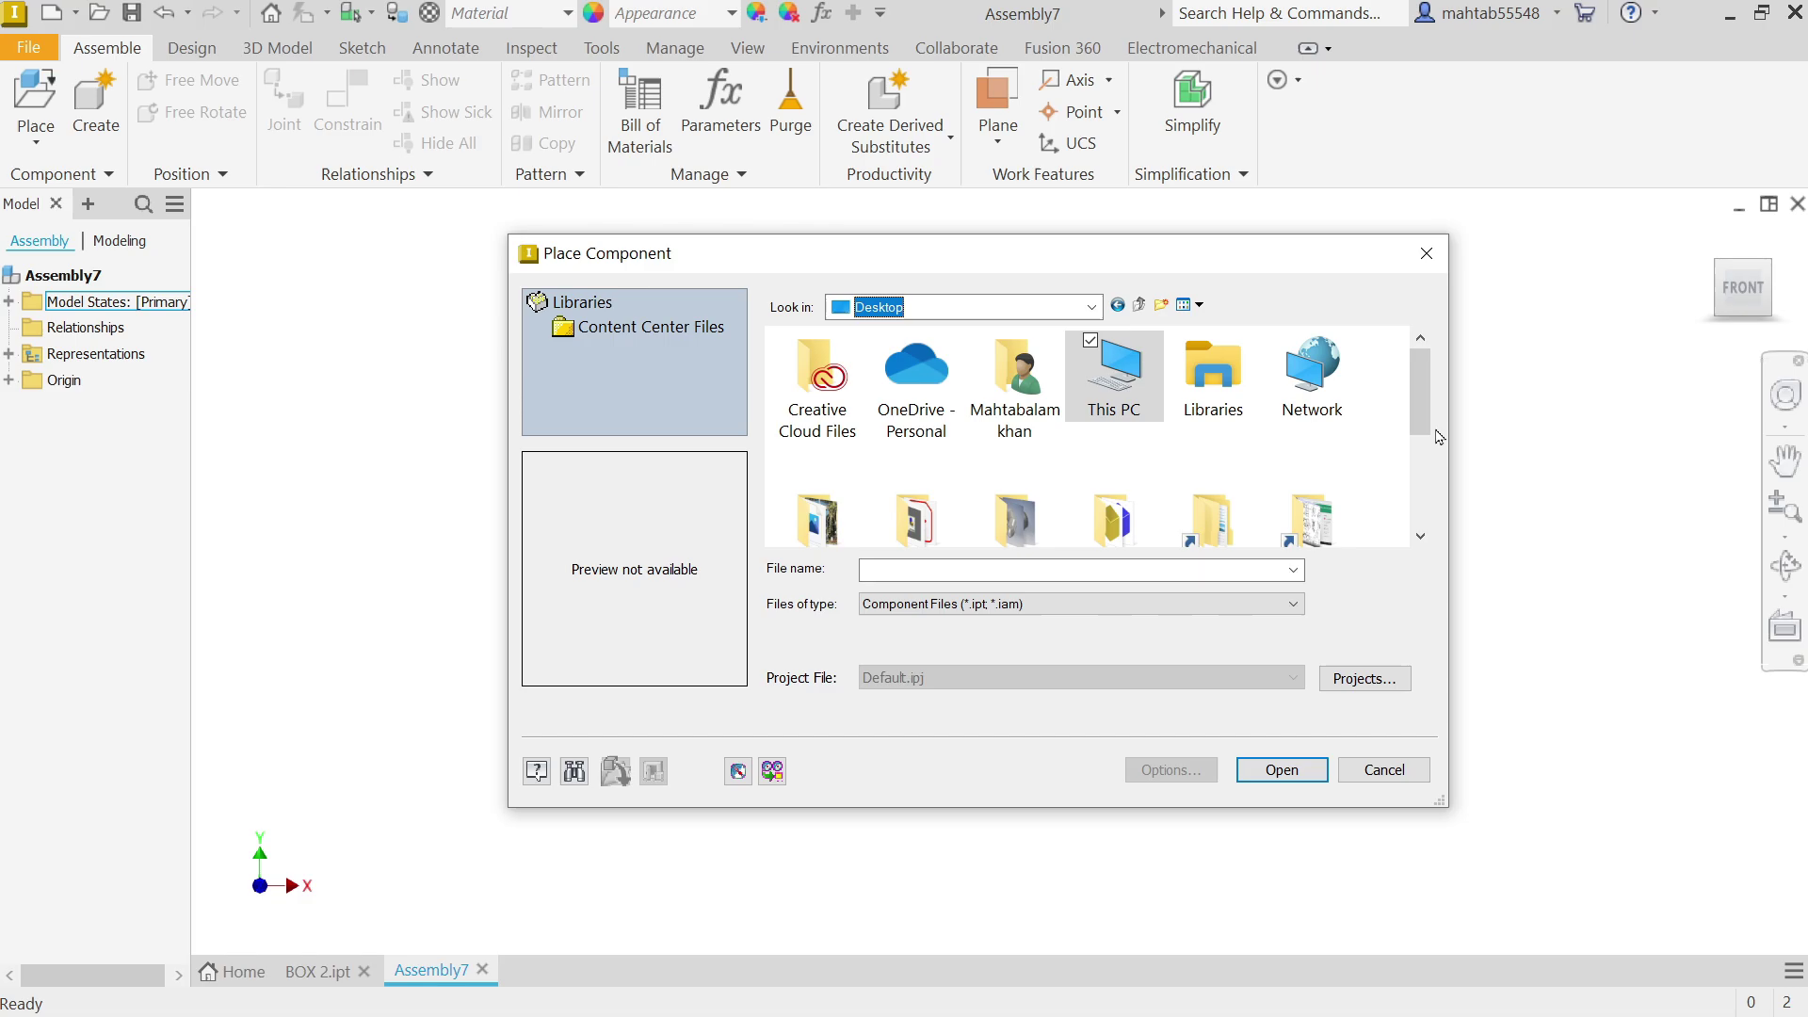
{"action": "left_click_drag", "start_coordinate": [1429, 403], "coordinate": [1417, 482]}
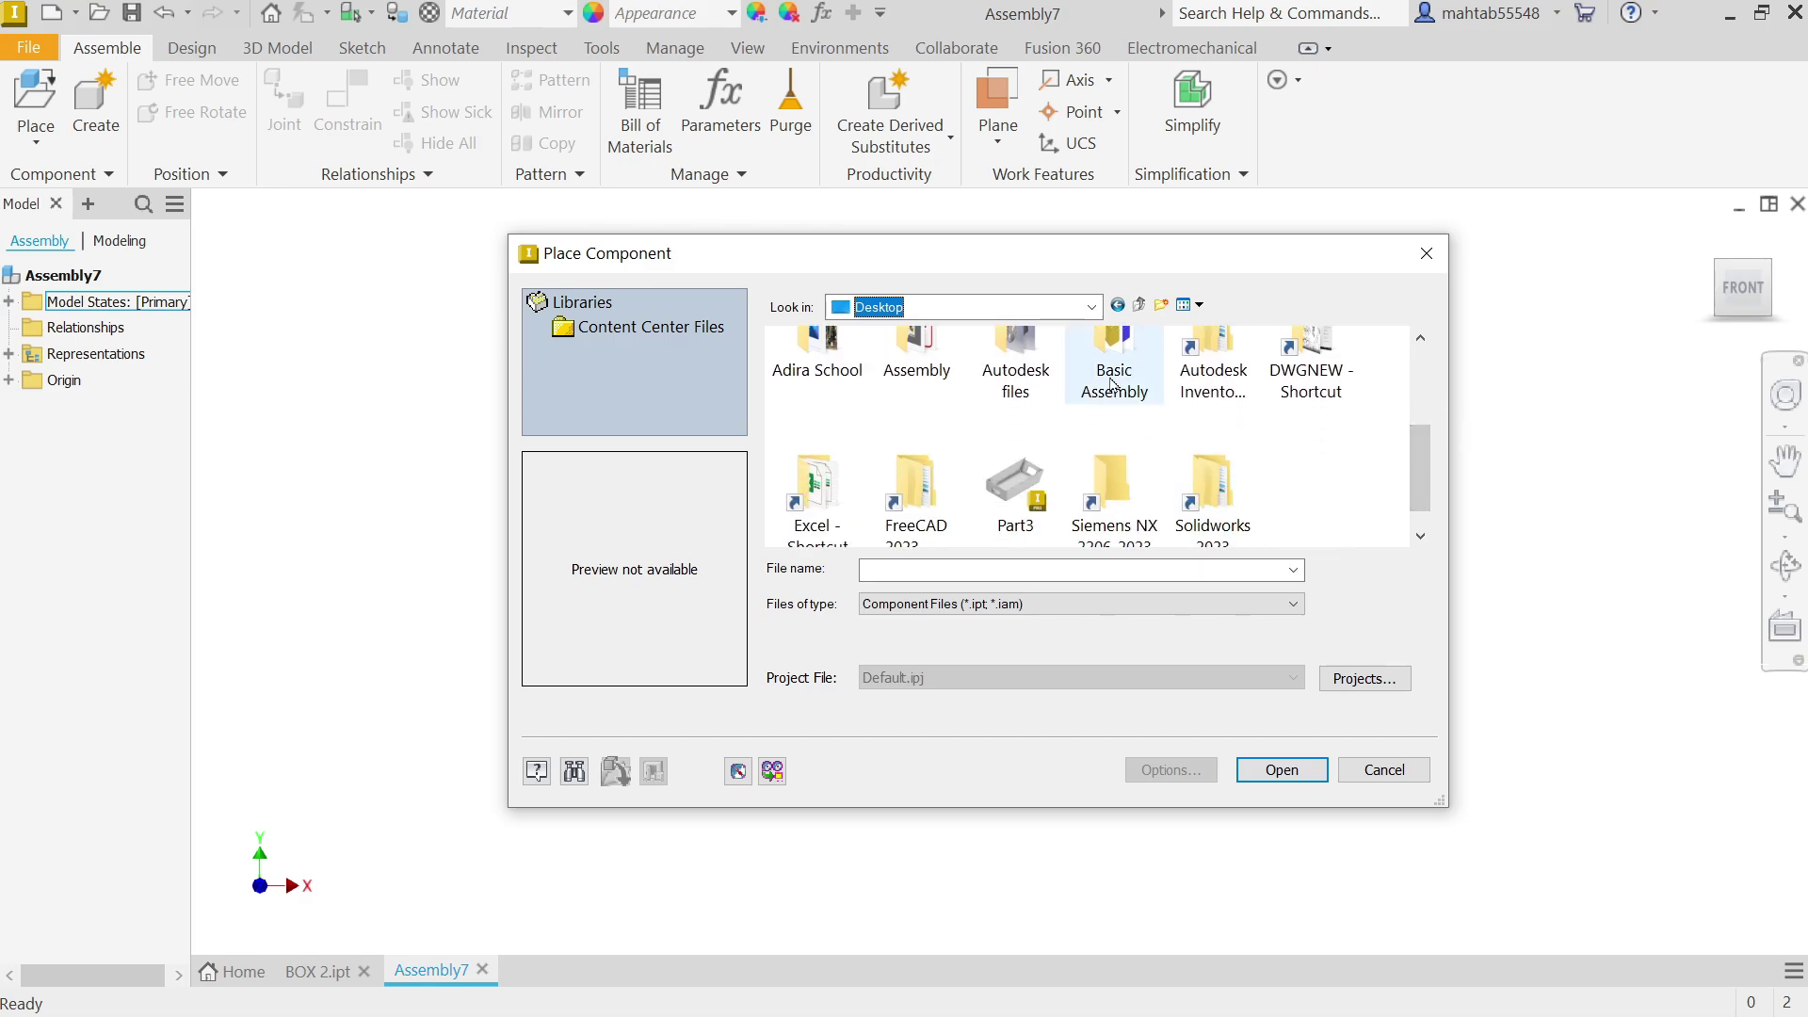
{"action": "double_click", "coordinate": [1116, 377]}
{"action": "left_click", "coordinate": [829, 368]}
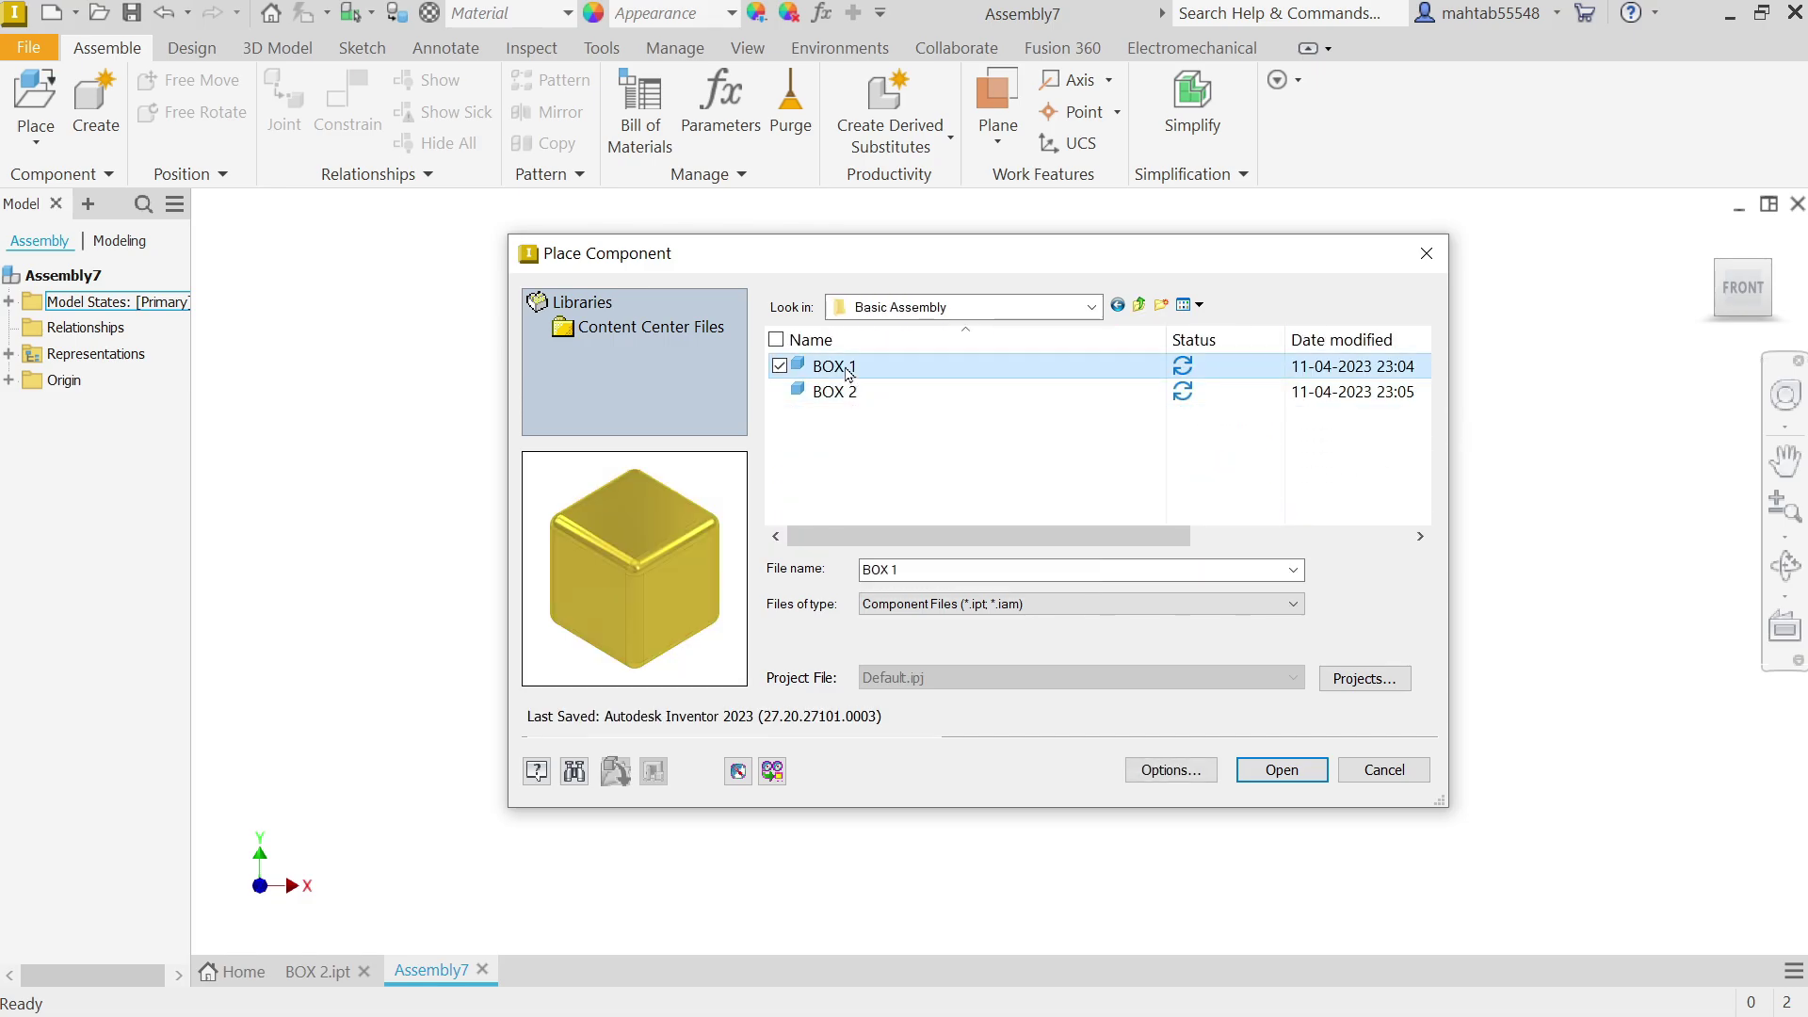
{"action": "left_click", "coordinate": [1283, 773]}
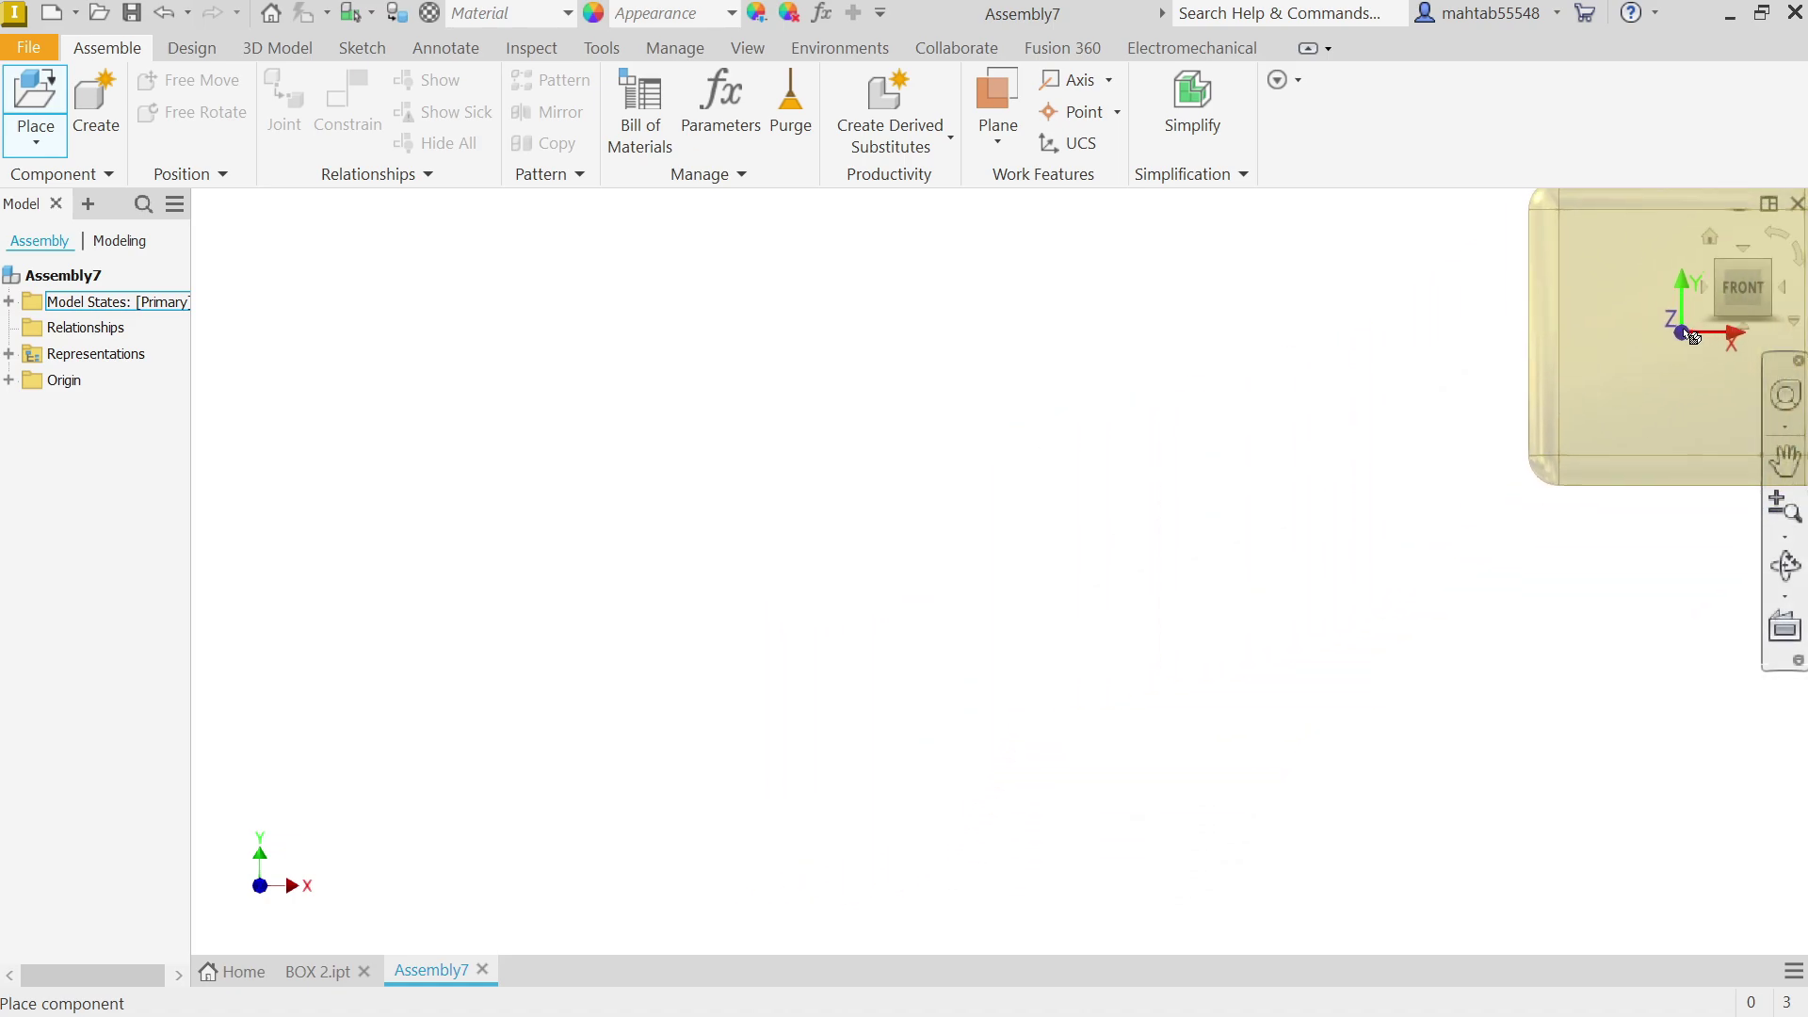
Step: Place the BOX 1 cube grounded at the assembly origin as BOX 1:1 and finish placing
{"action": "left_click", "coordinate": [1709, 241]}
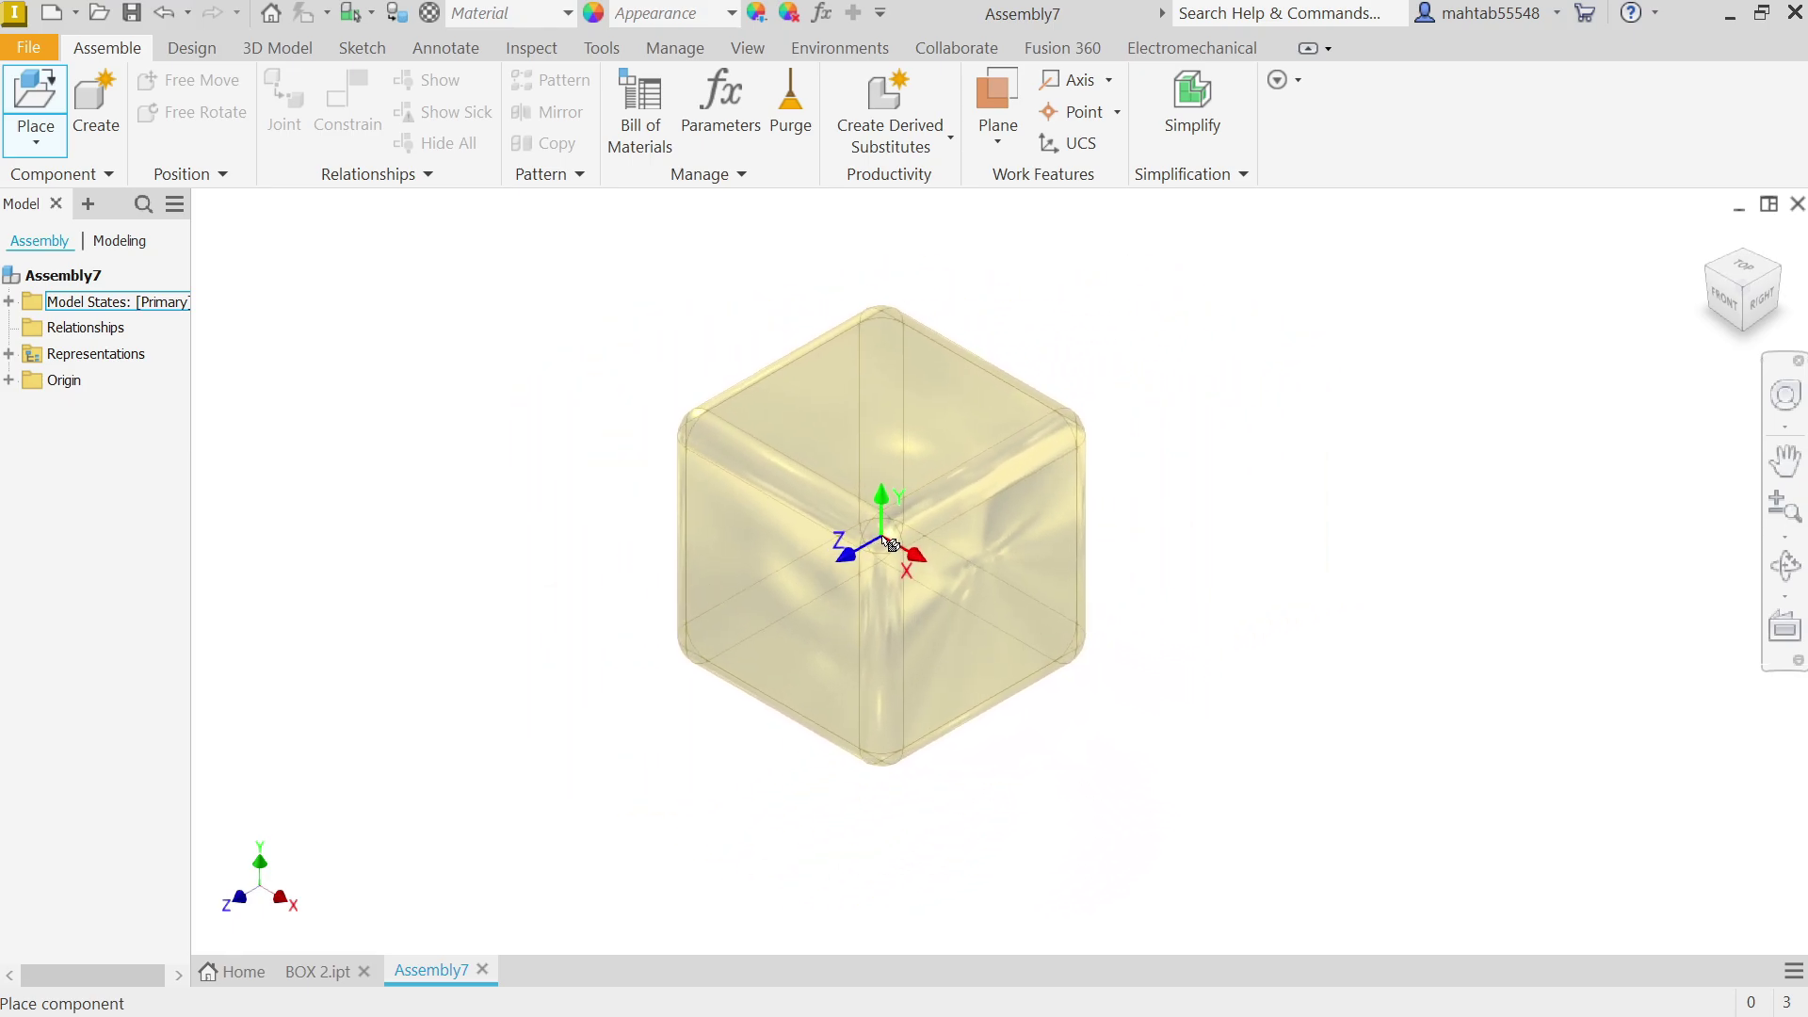
{"action": "right_click", "coordinate": [886, 544]}
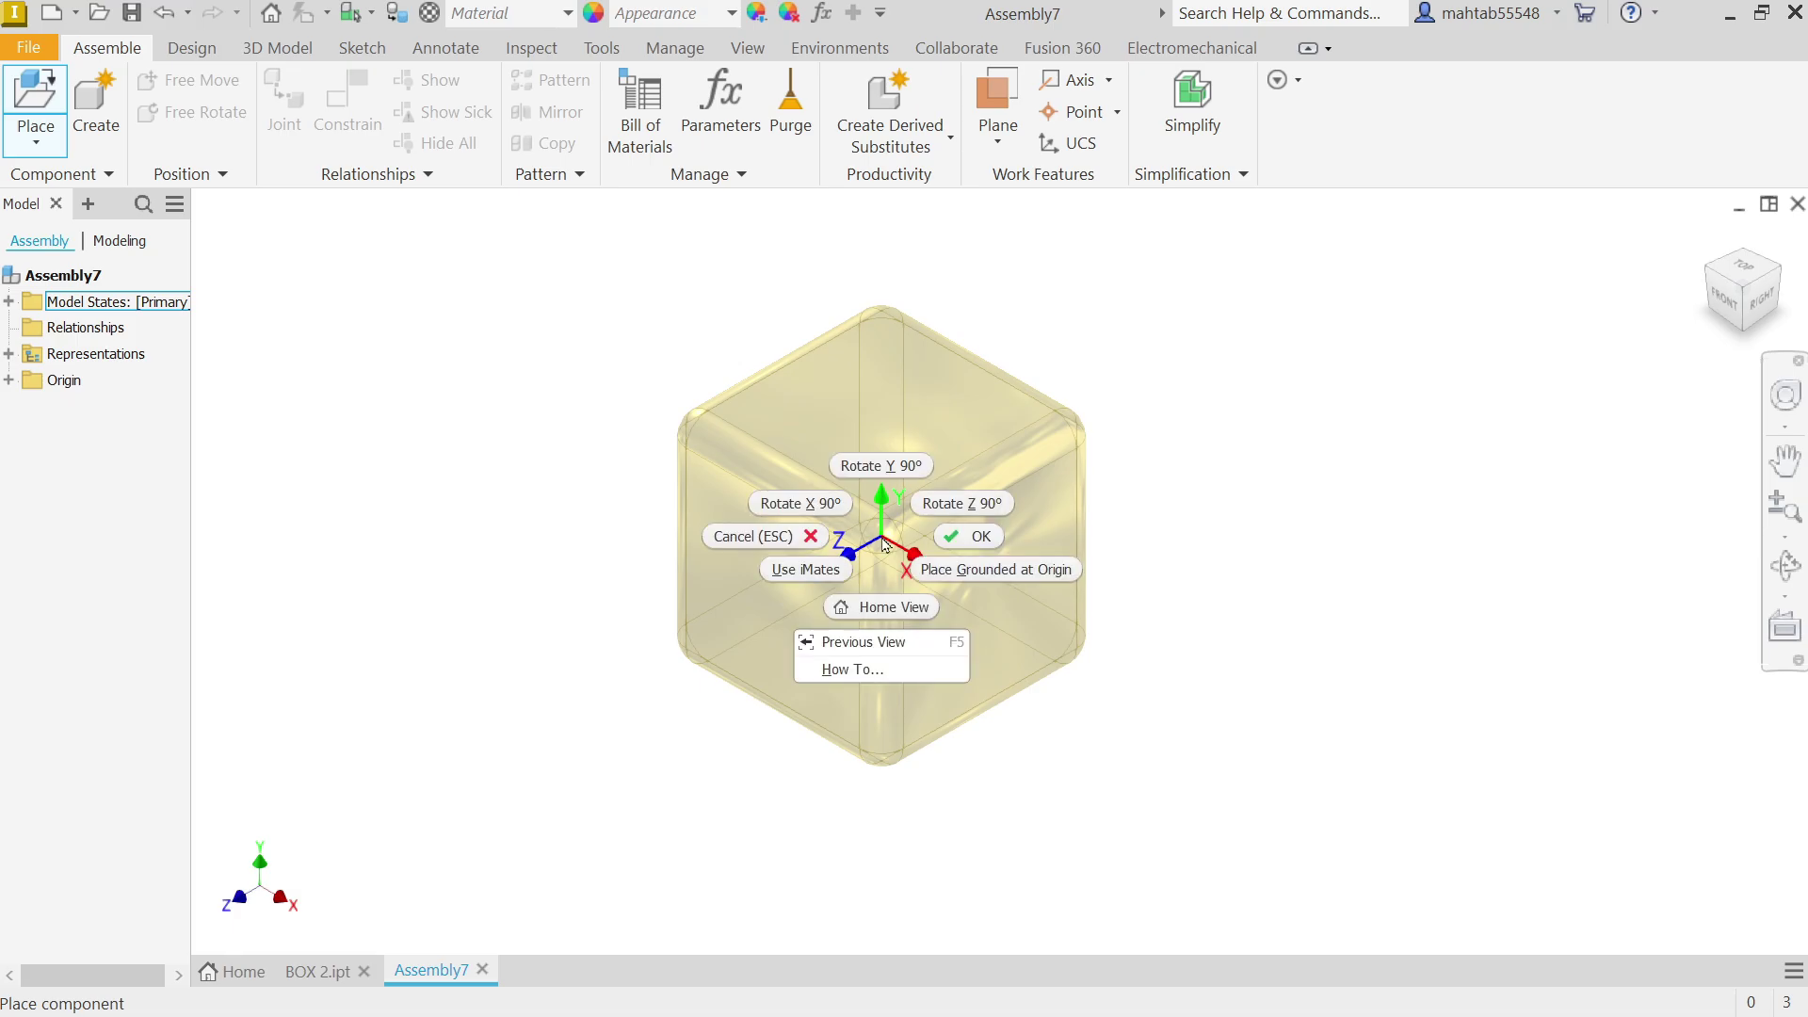
{"action": "left_click", "coordinate": [953, 570]}
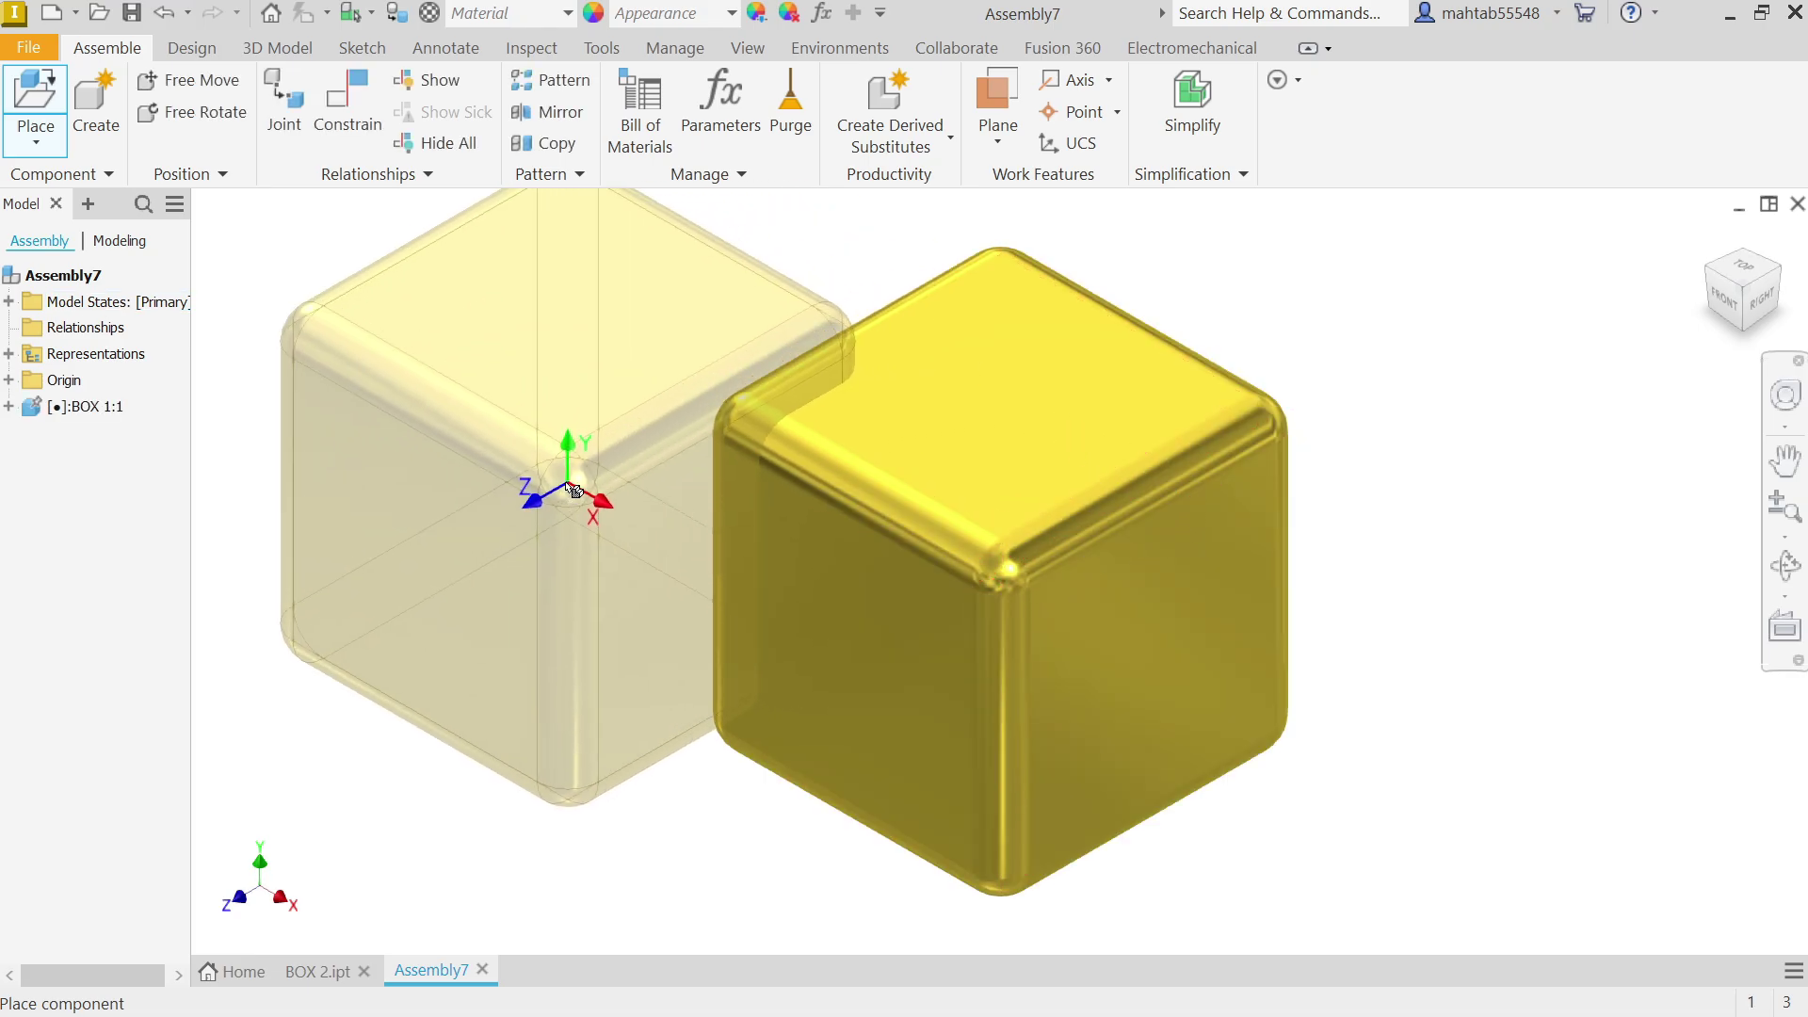
{"action": "scroll", "coordinate": [485, 461], "scroll_direction": "down", "scroll_amount": 3}
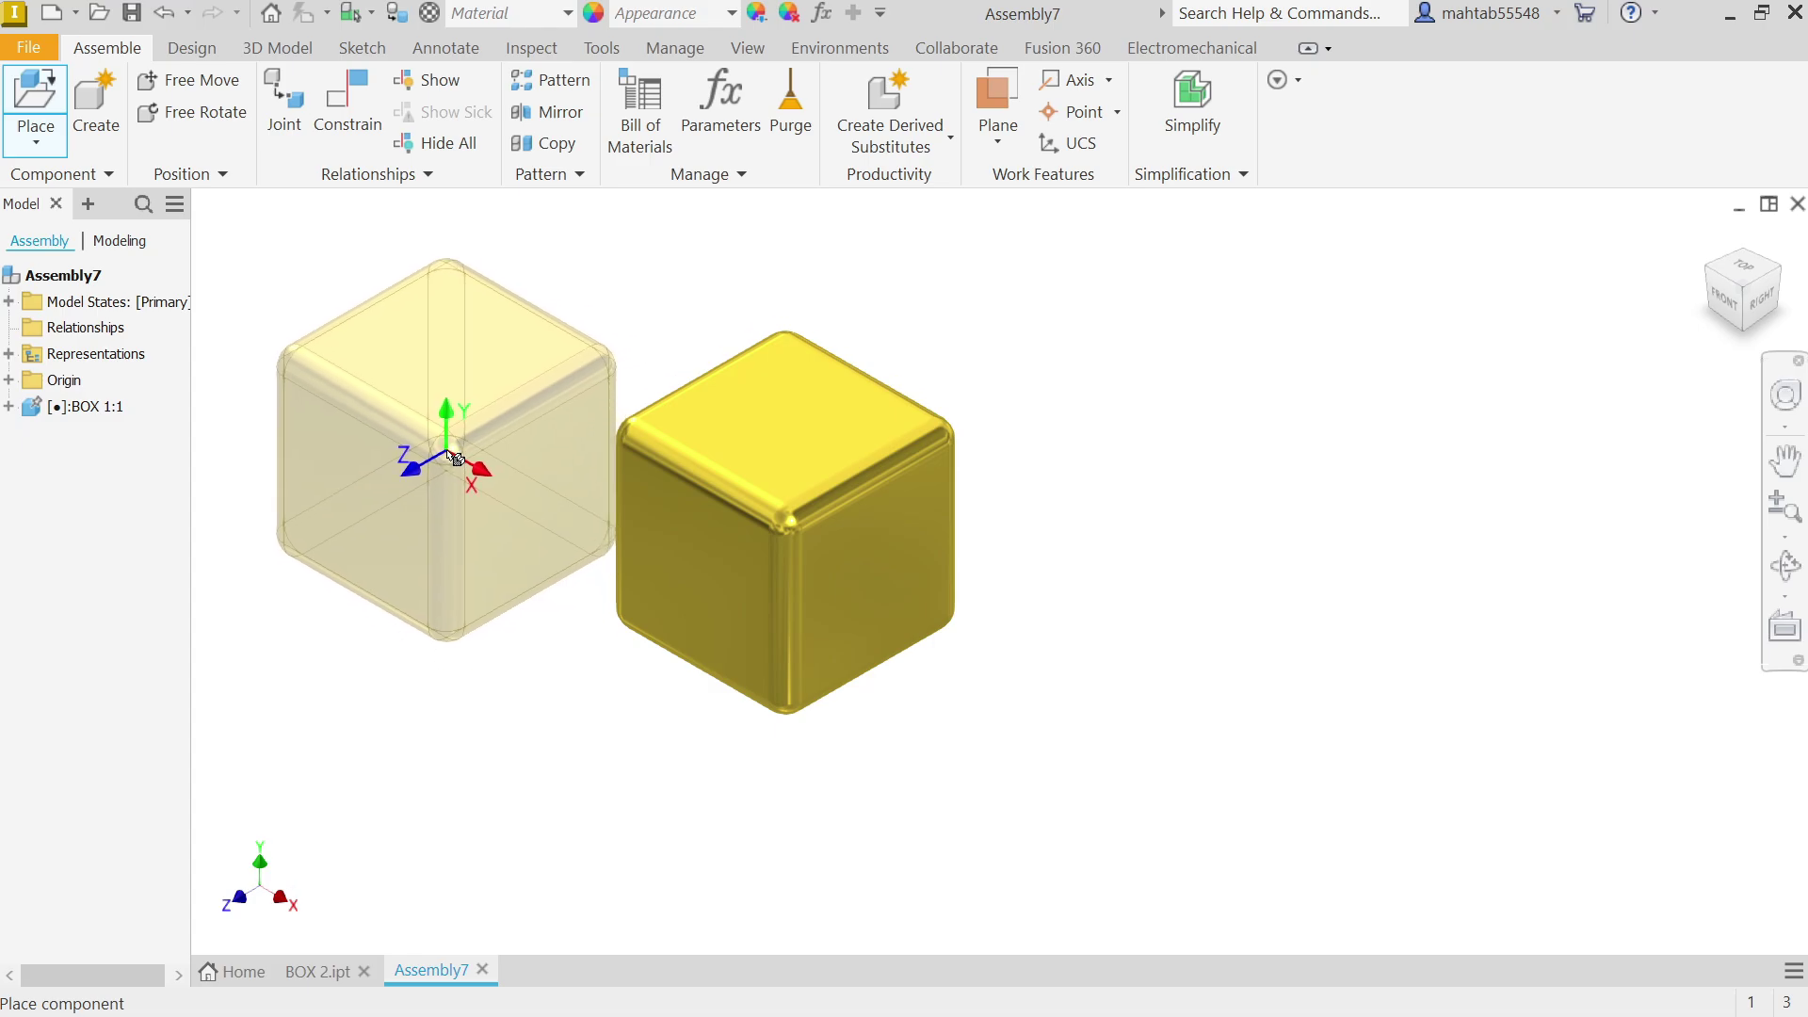
{"action": "right_click", "coordinate": [453, 457]}
{"action": "left_click", "coordinate": [532, 456]}
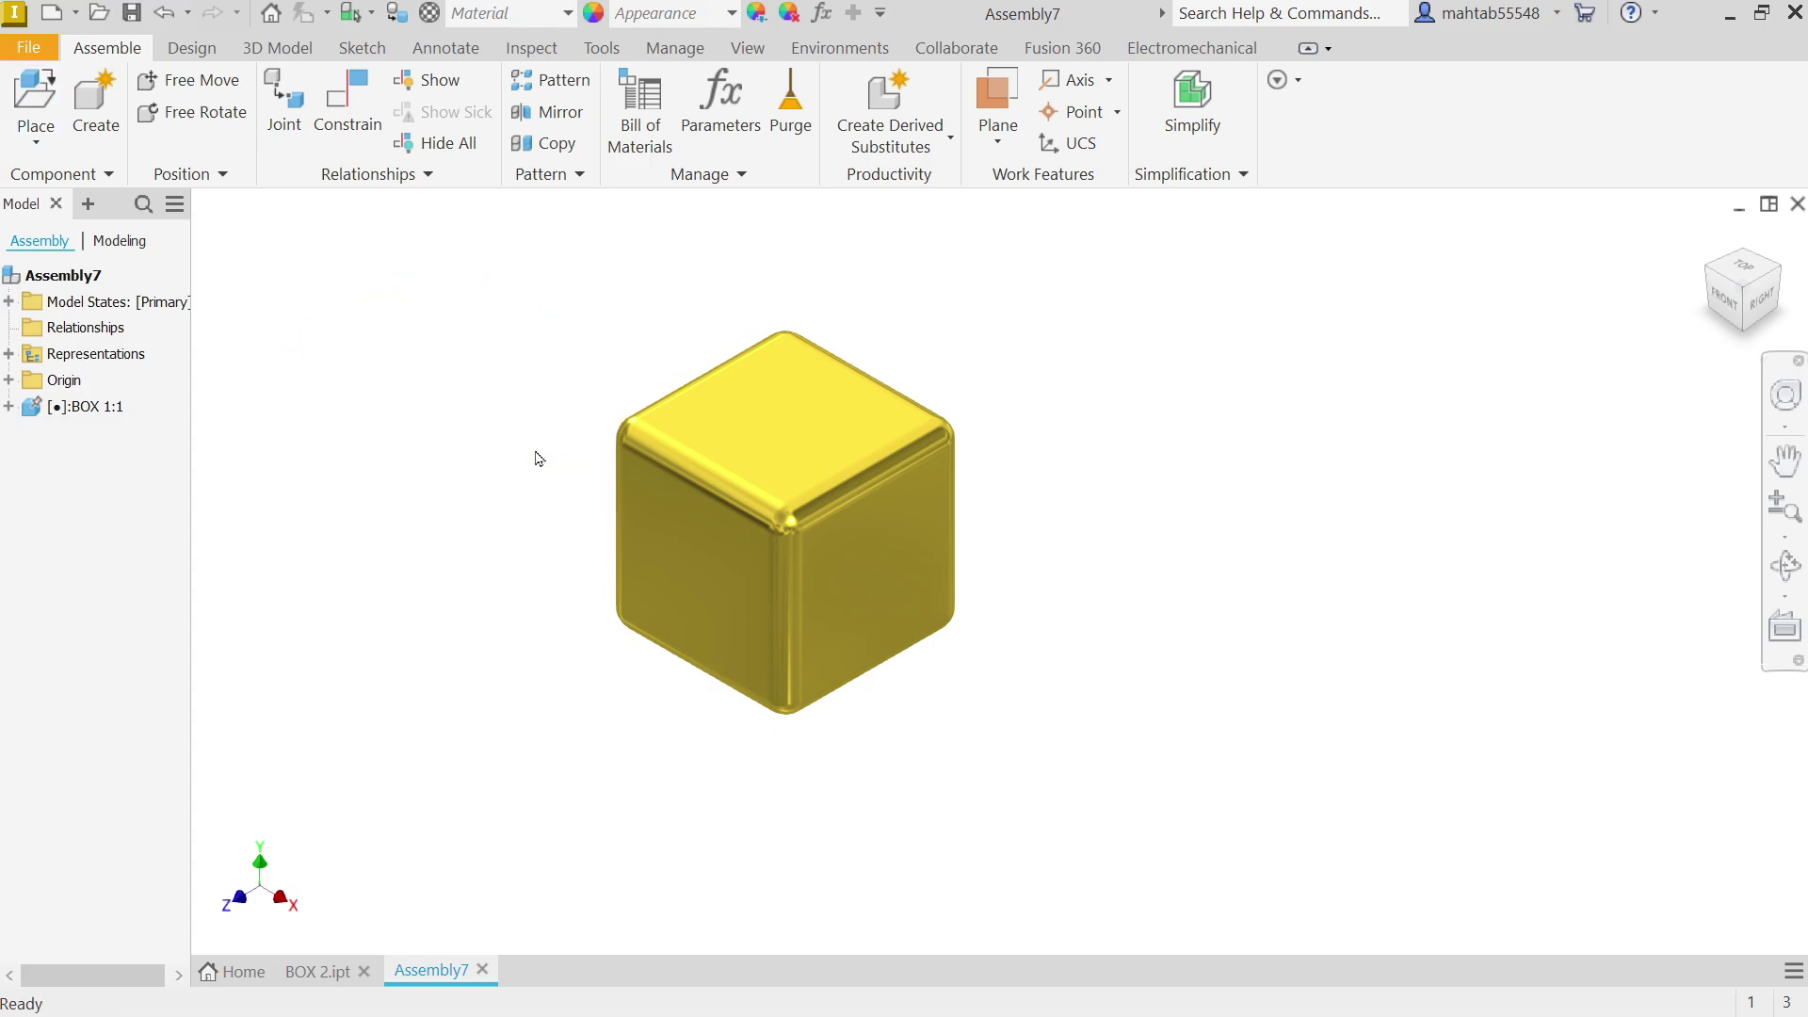
Step: Drag a second copy of BOX 1 into the viewport and move BOX 1:2 away from BOX 1:1
{"action": "scroll", "coordinate": [838, 480], "scroll_direction": "up", "scroll_amount": 1}
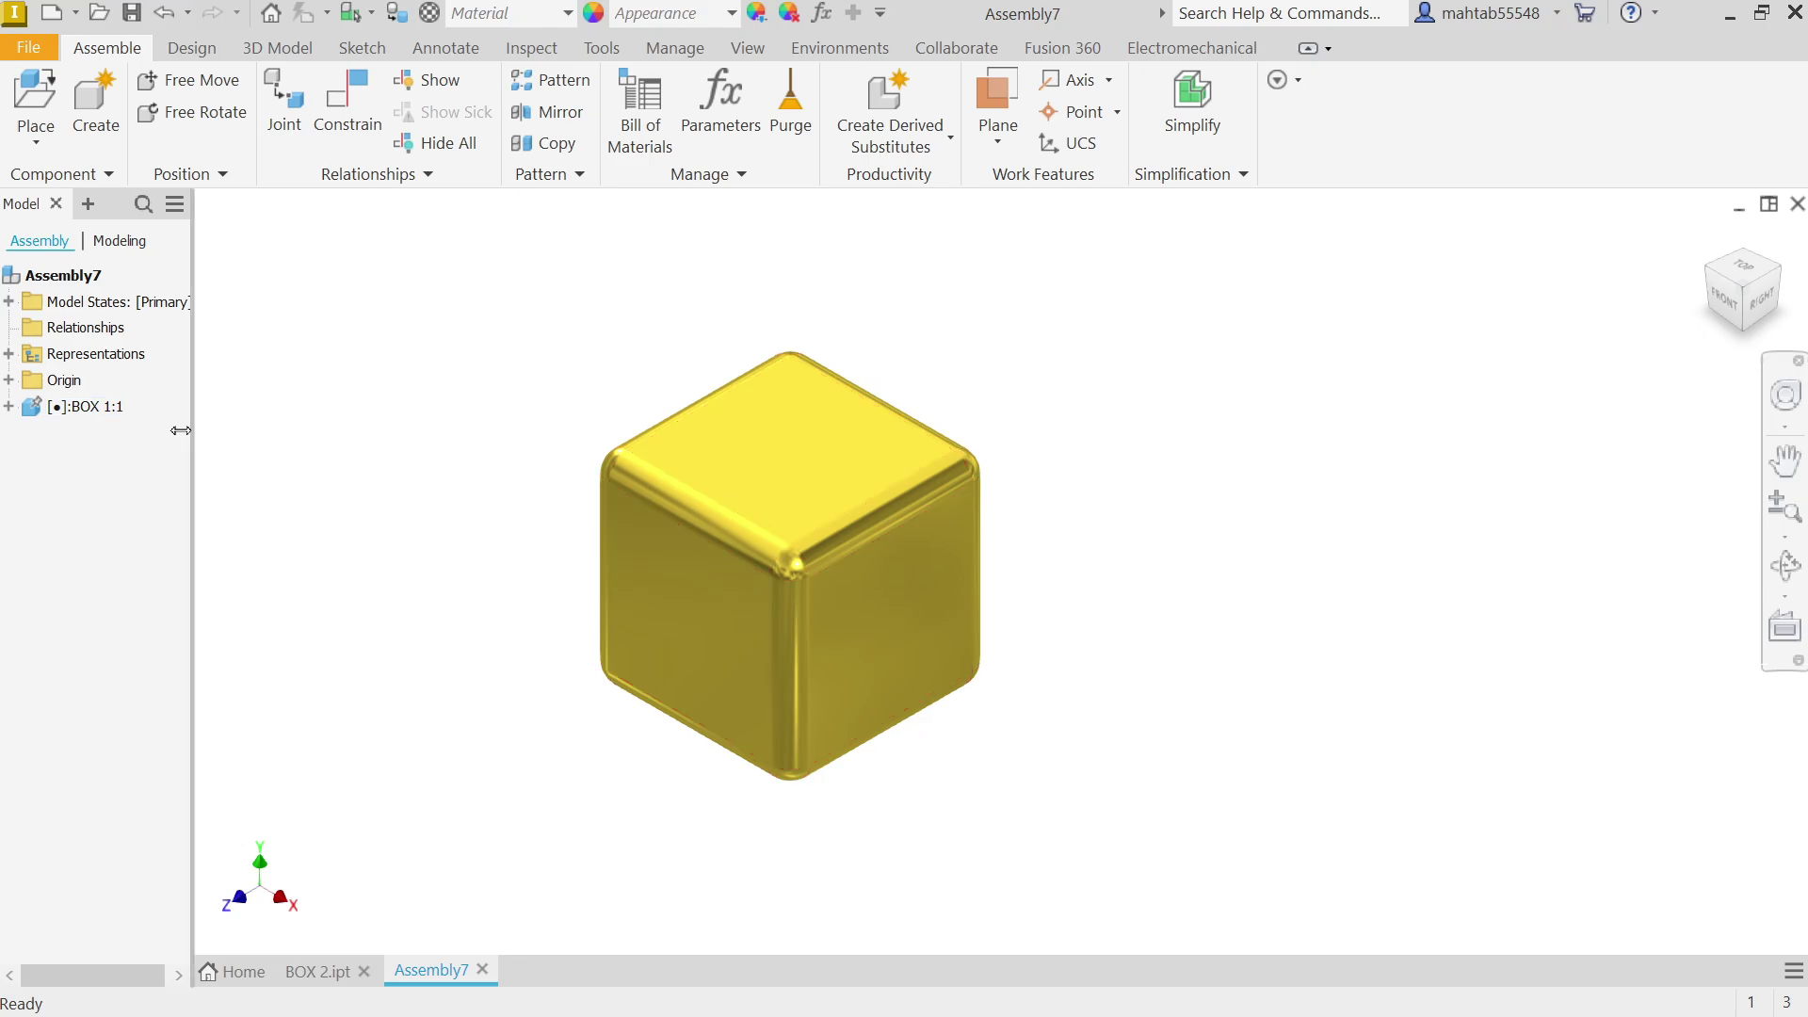
{"action": "left_click", "coordinate": [100, 407]}
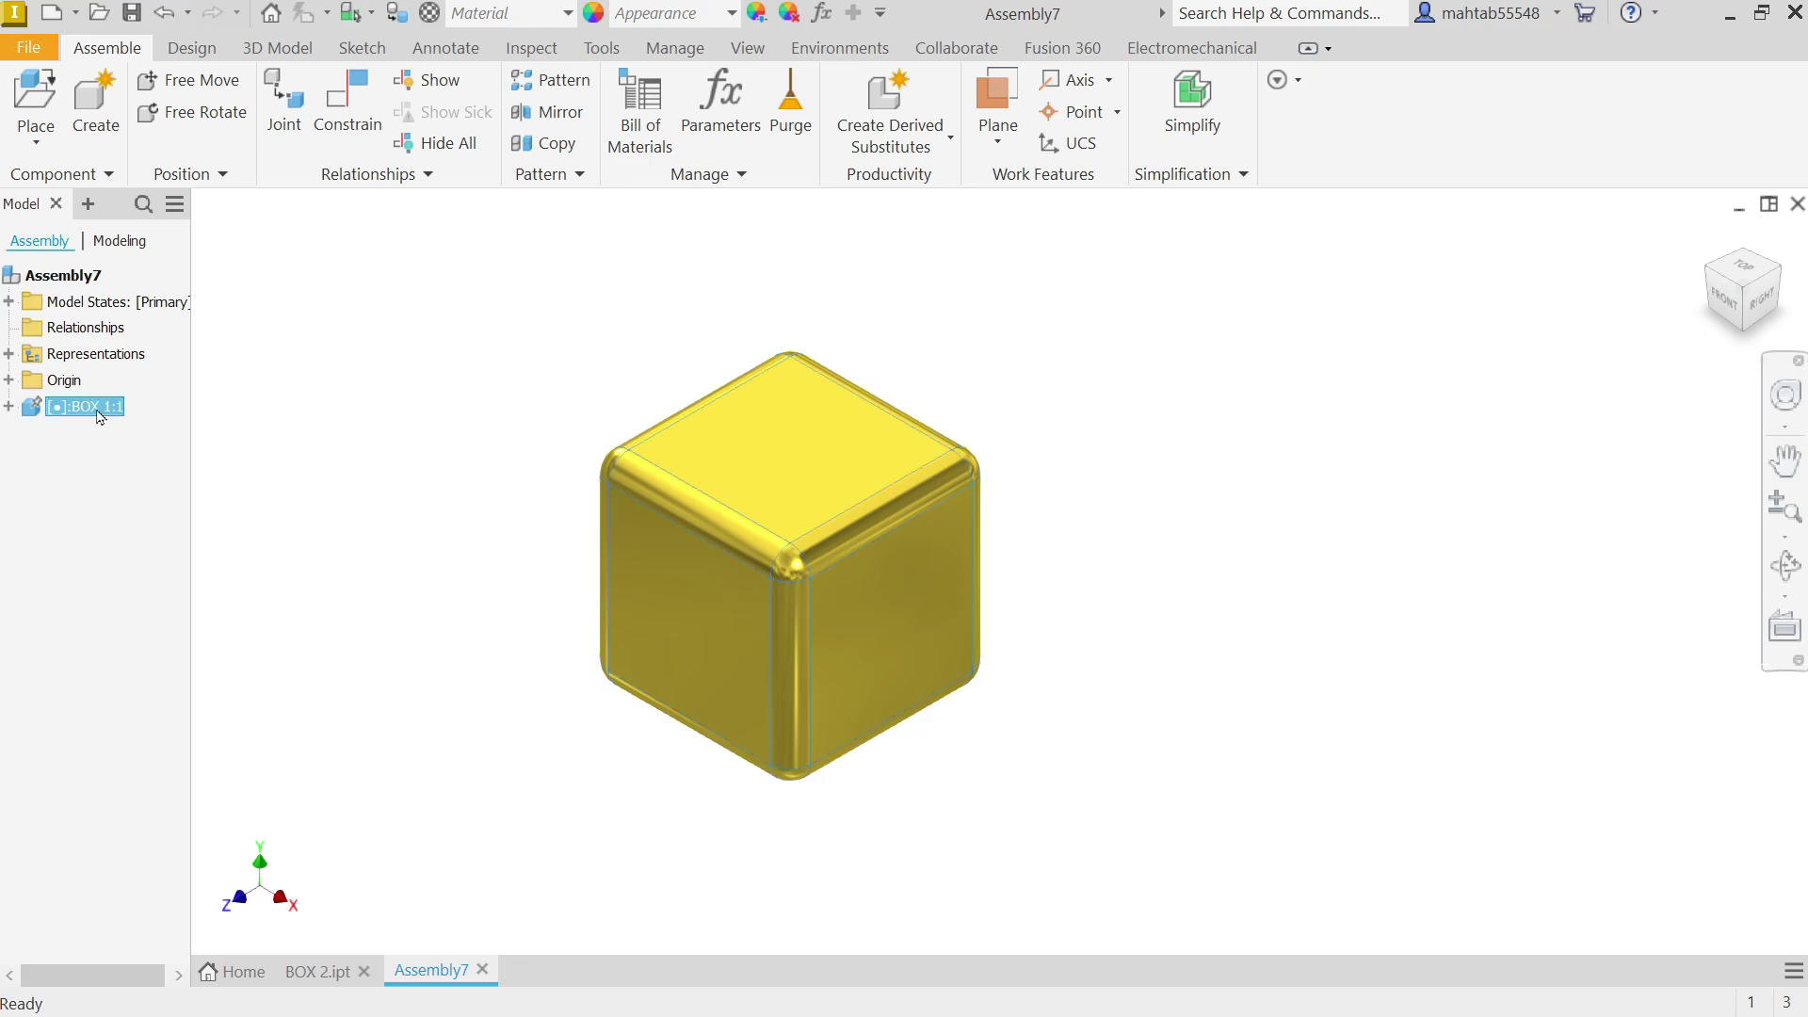
{"action": "left_click_drag", "start_coordinate": [146, 451], "coordinate": [449, 608]}
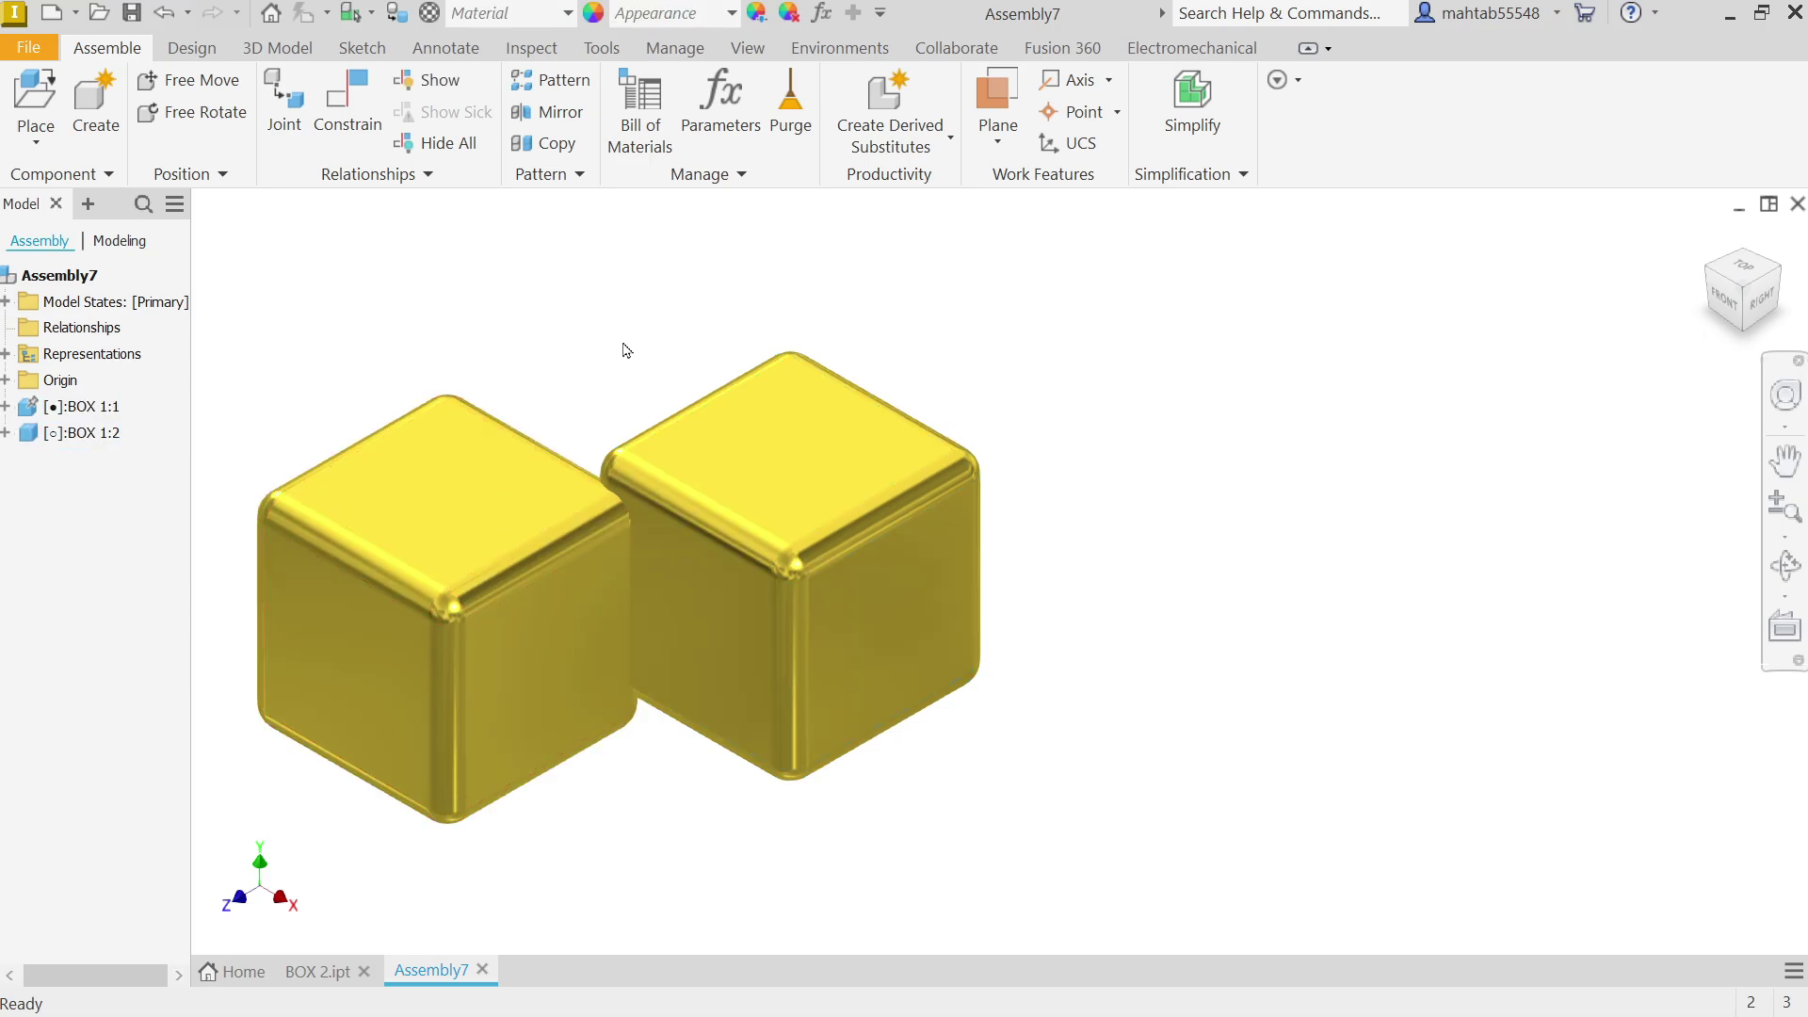
{"action": "scroll", "coordinate": [859, 403], "scroll_direction": "up", "scroll_amount": 3}
{"action": "scroll", "coordinate": [623, 563], "scroll_direction": "down", "scroll_amount": 5}
{"action": "scroll", "coordinate": [650, 559], "scroll_direction": "up", "scroll_amount": 5}
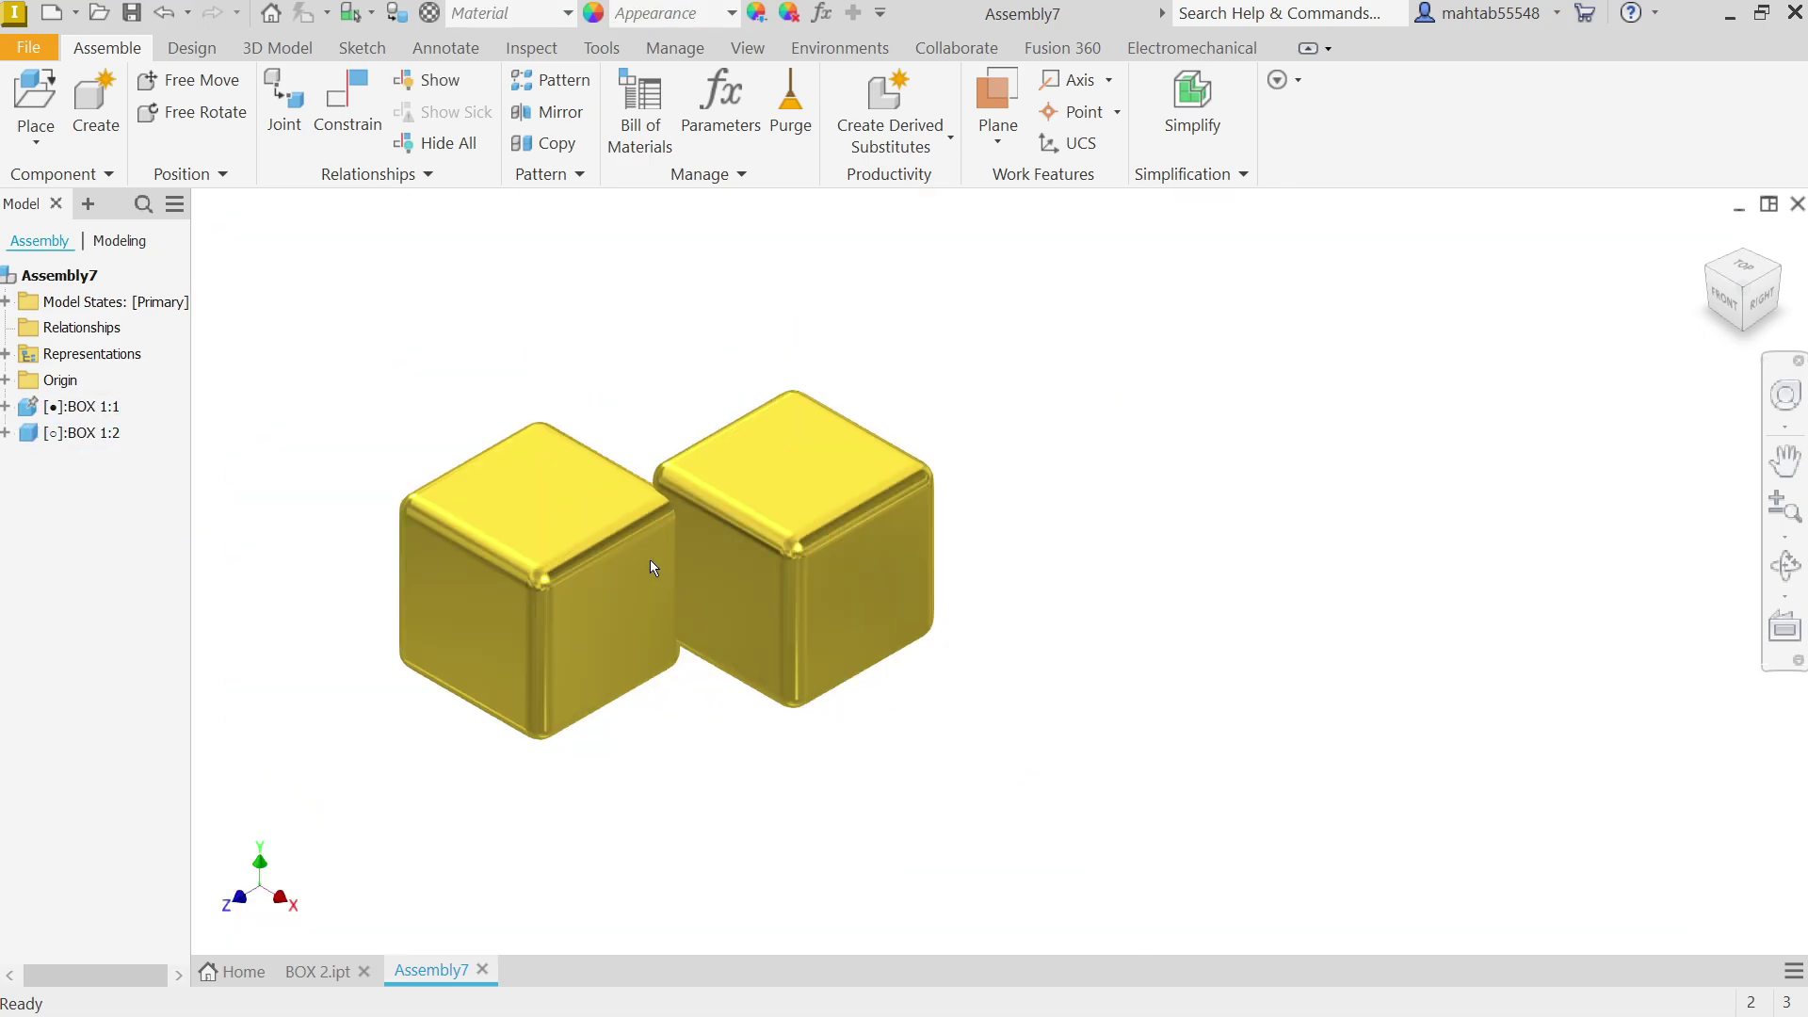
{"action": "left_click_drag", "start_coordinate": [591, 535], "coordinate": [524, 362]}
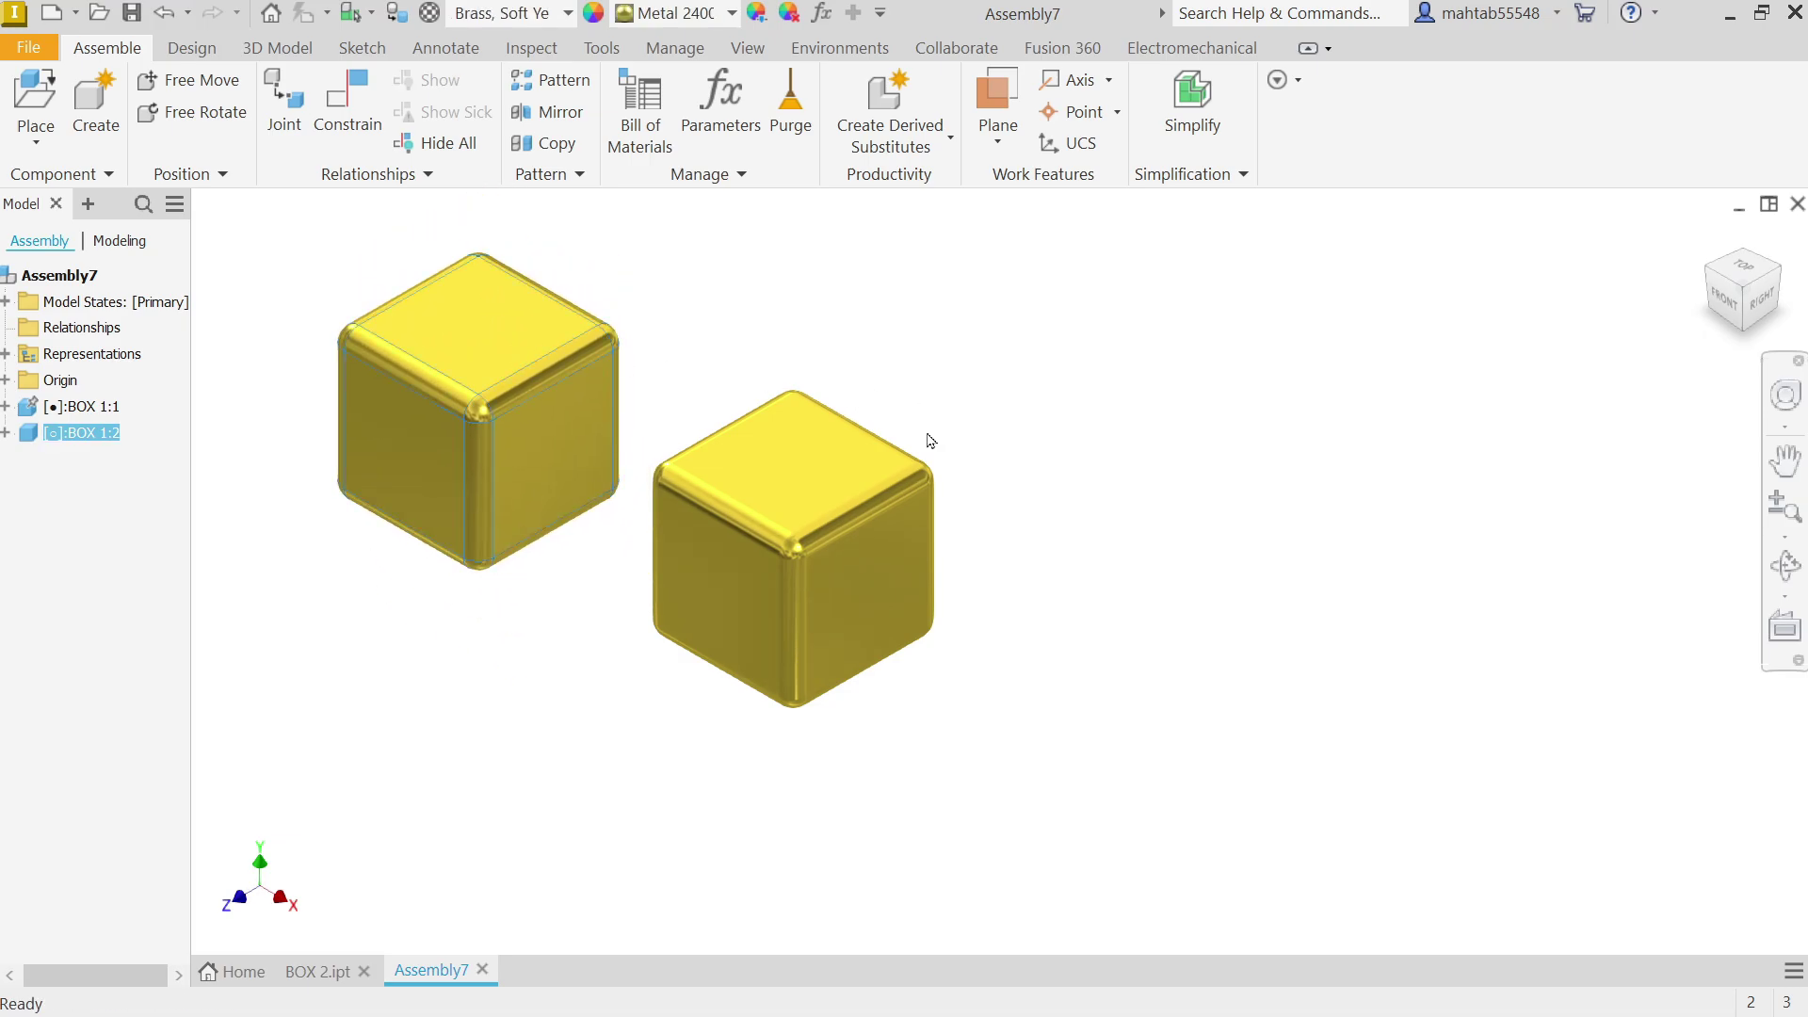
Step: Place the BOX 2 part file once as BOX 2:1, to the right of the brass cubes
{"action": "left_click", "coordinate": [37, 145]}
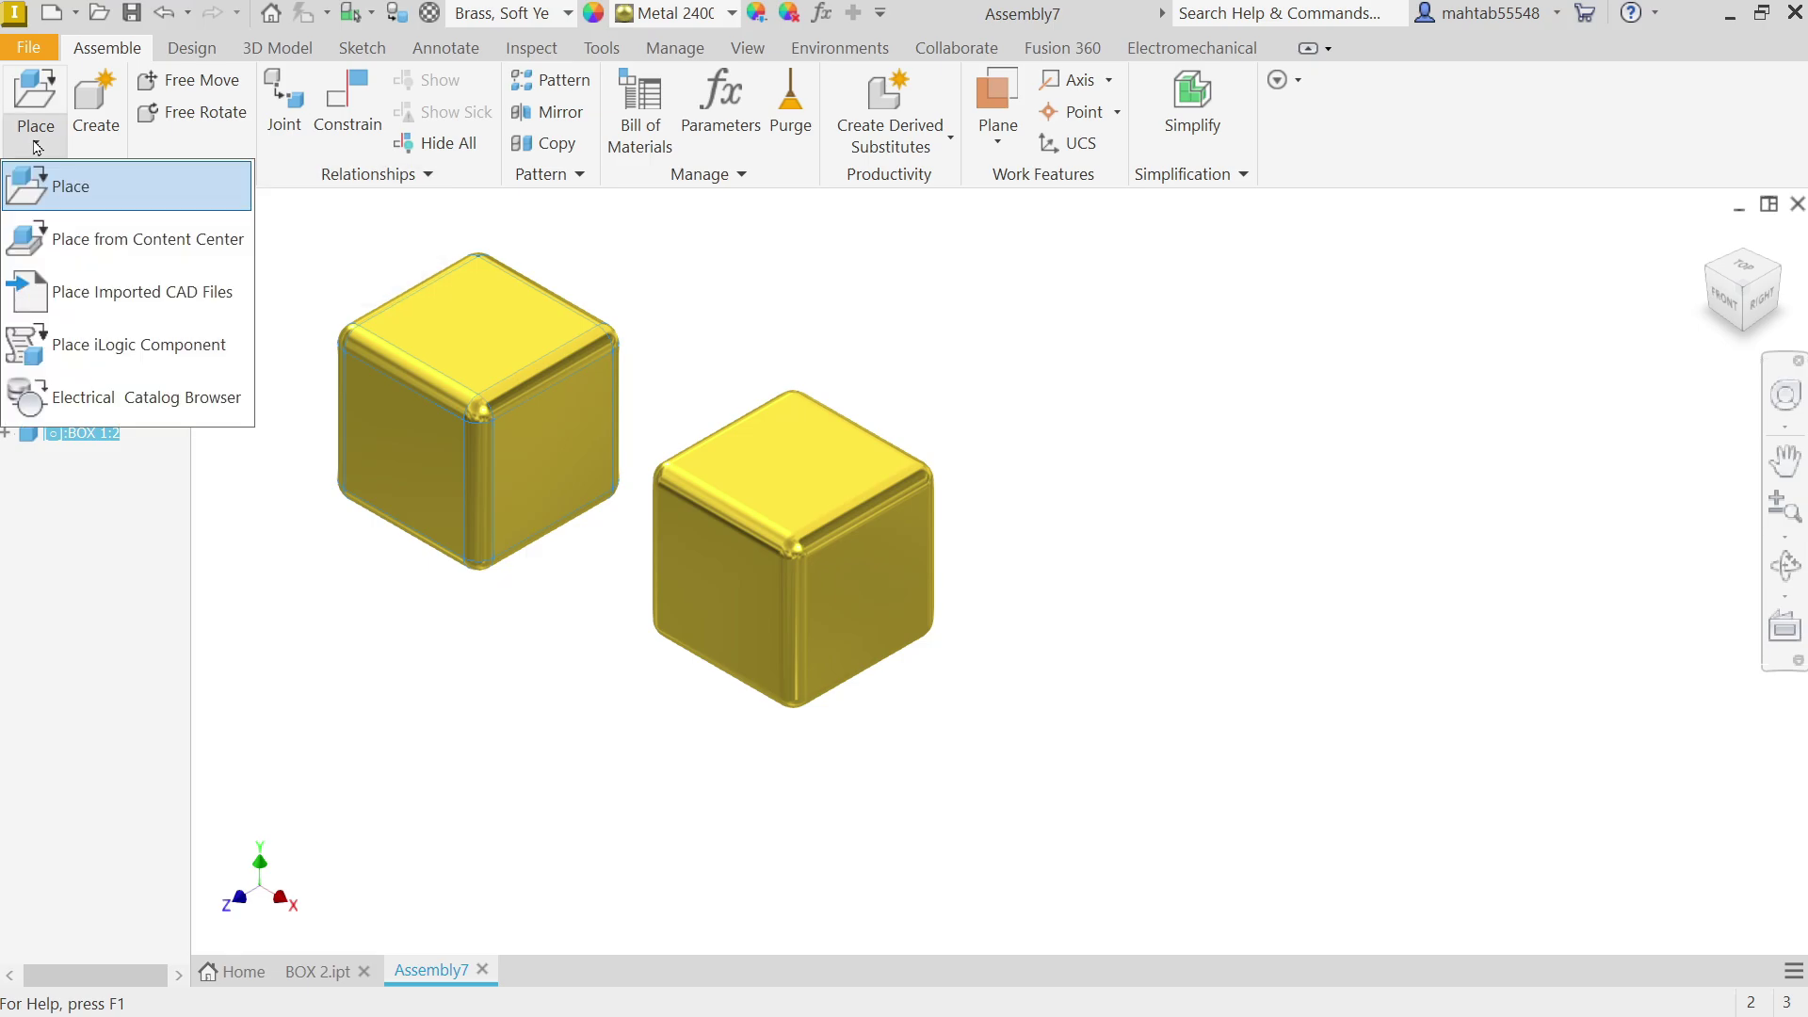
{"action": "left_click", "coordinate": [81, 195]}
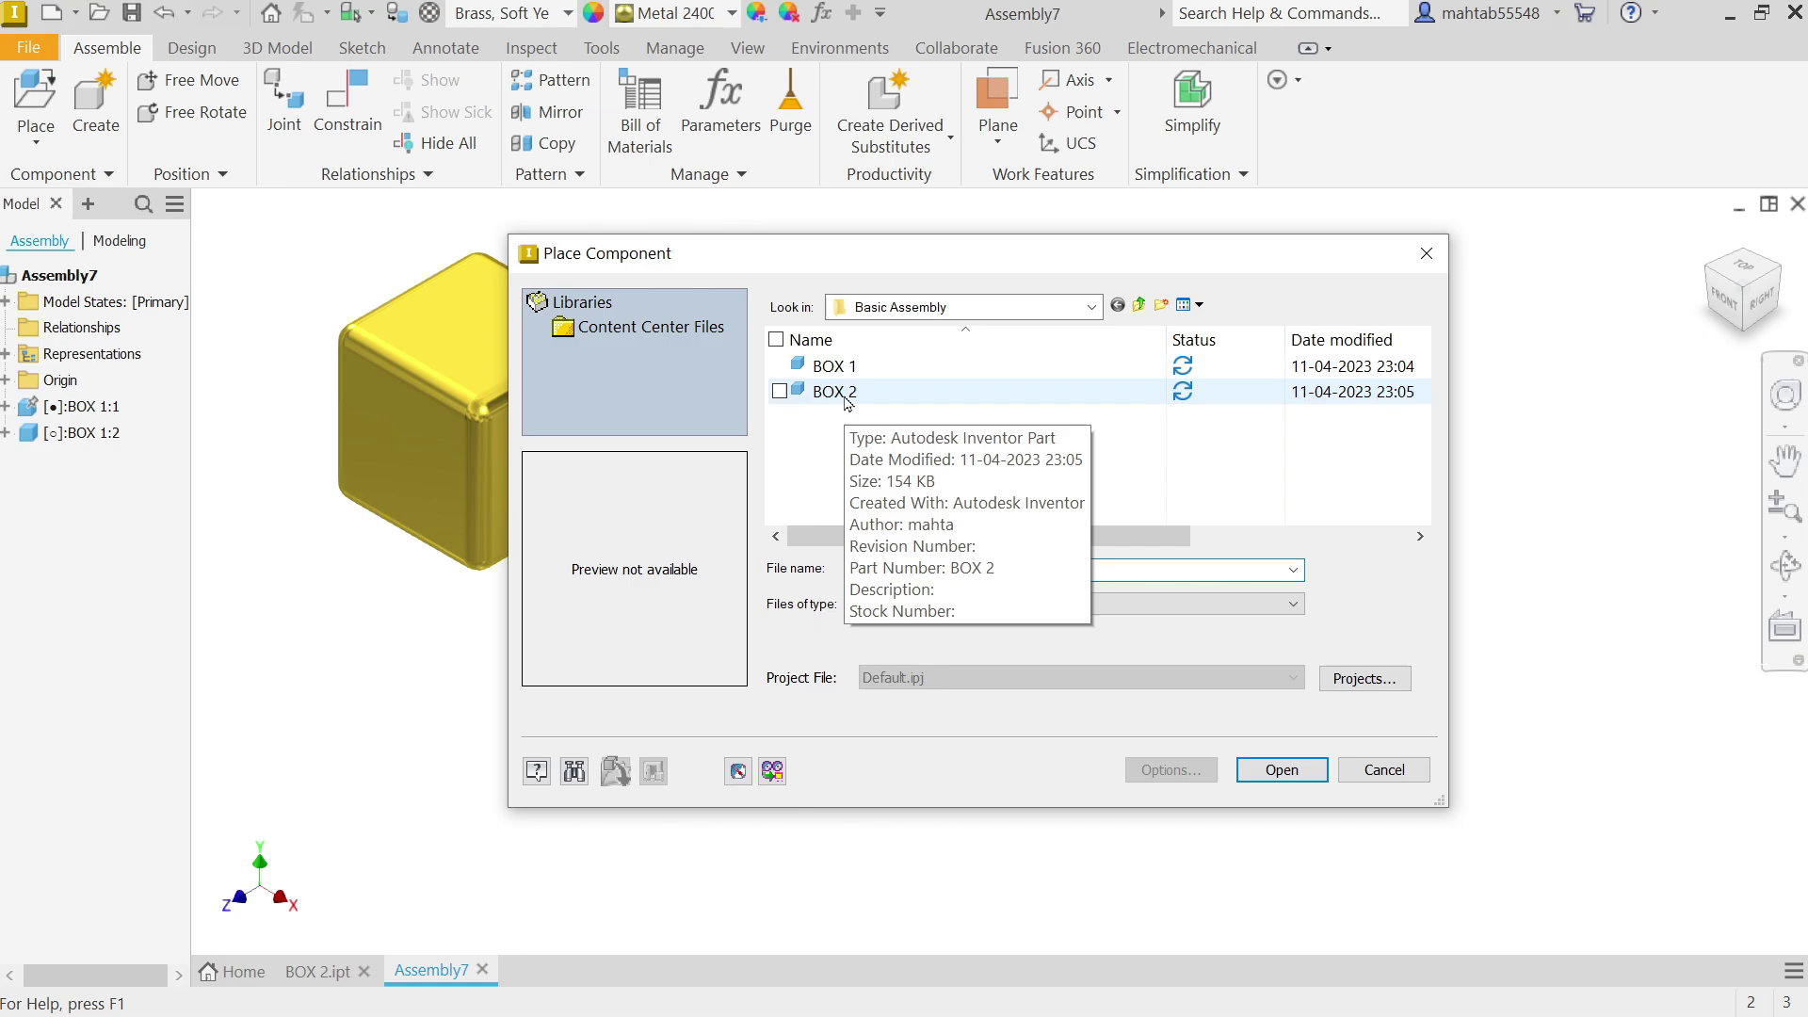
{"action": "left_click", "coordinate": [848, 403]}
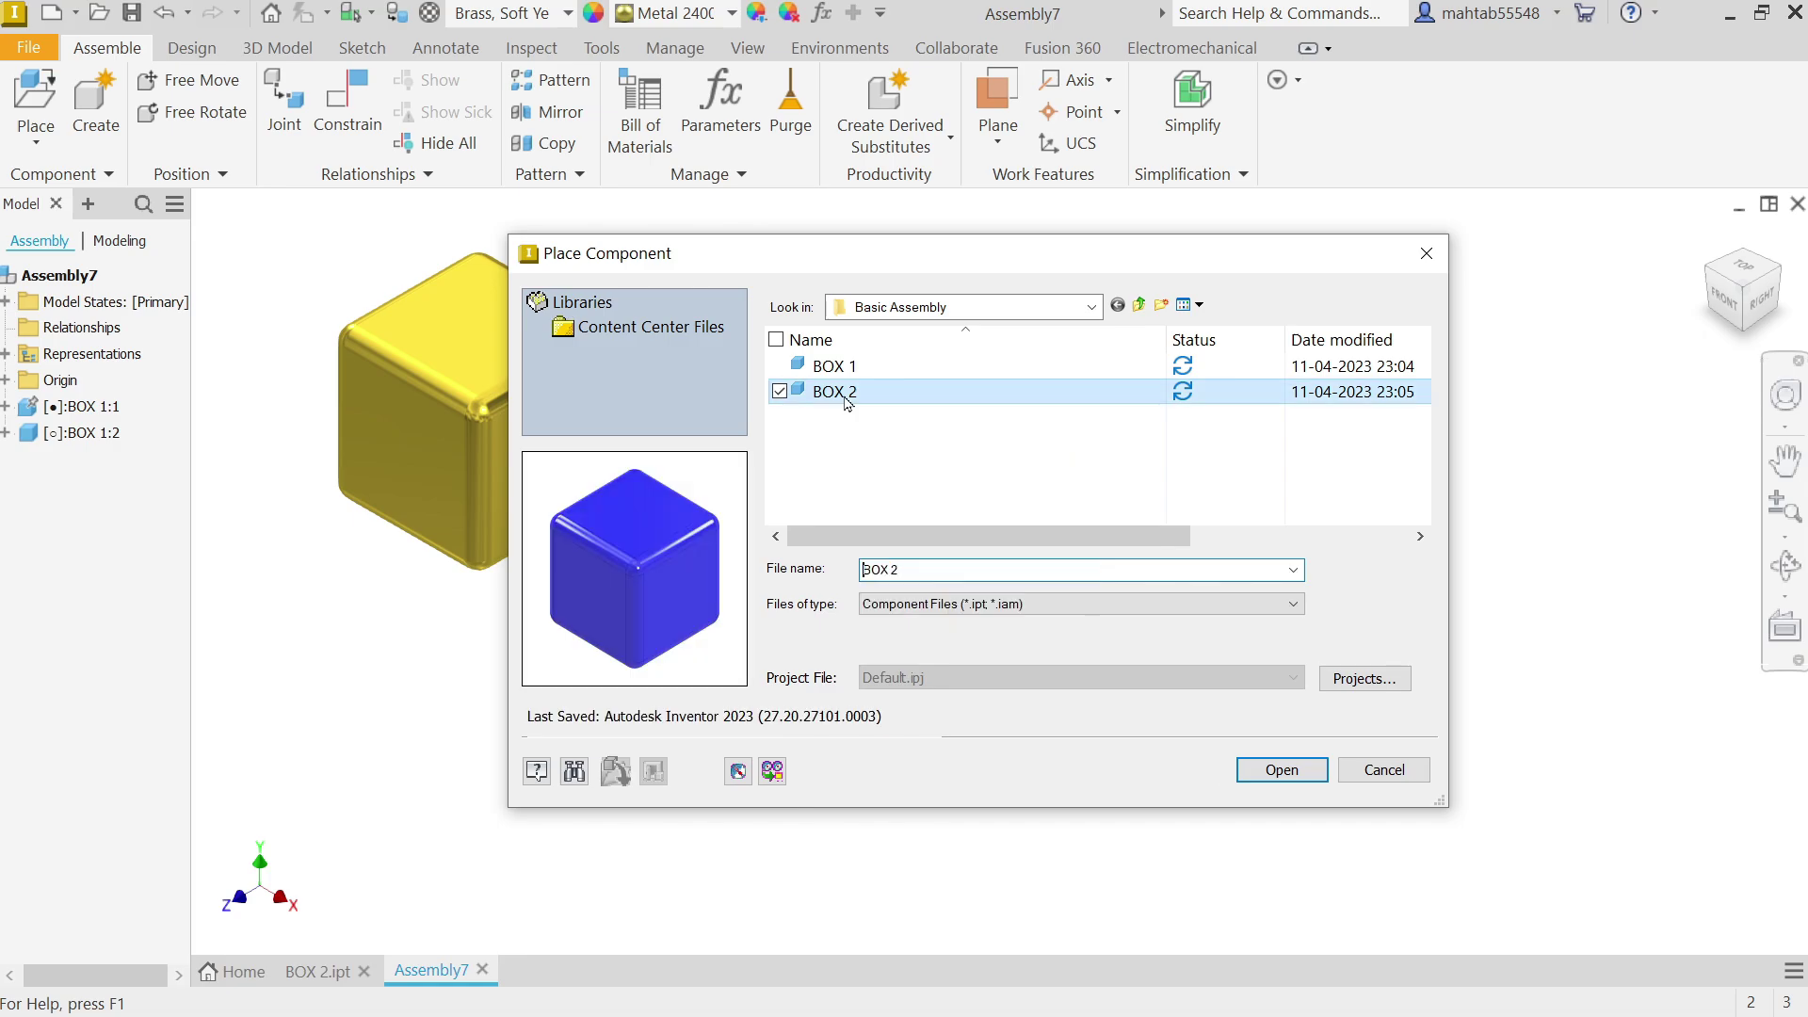
{"action": "left_click", "coordinate": [1292, 782]}
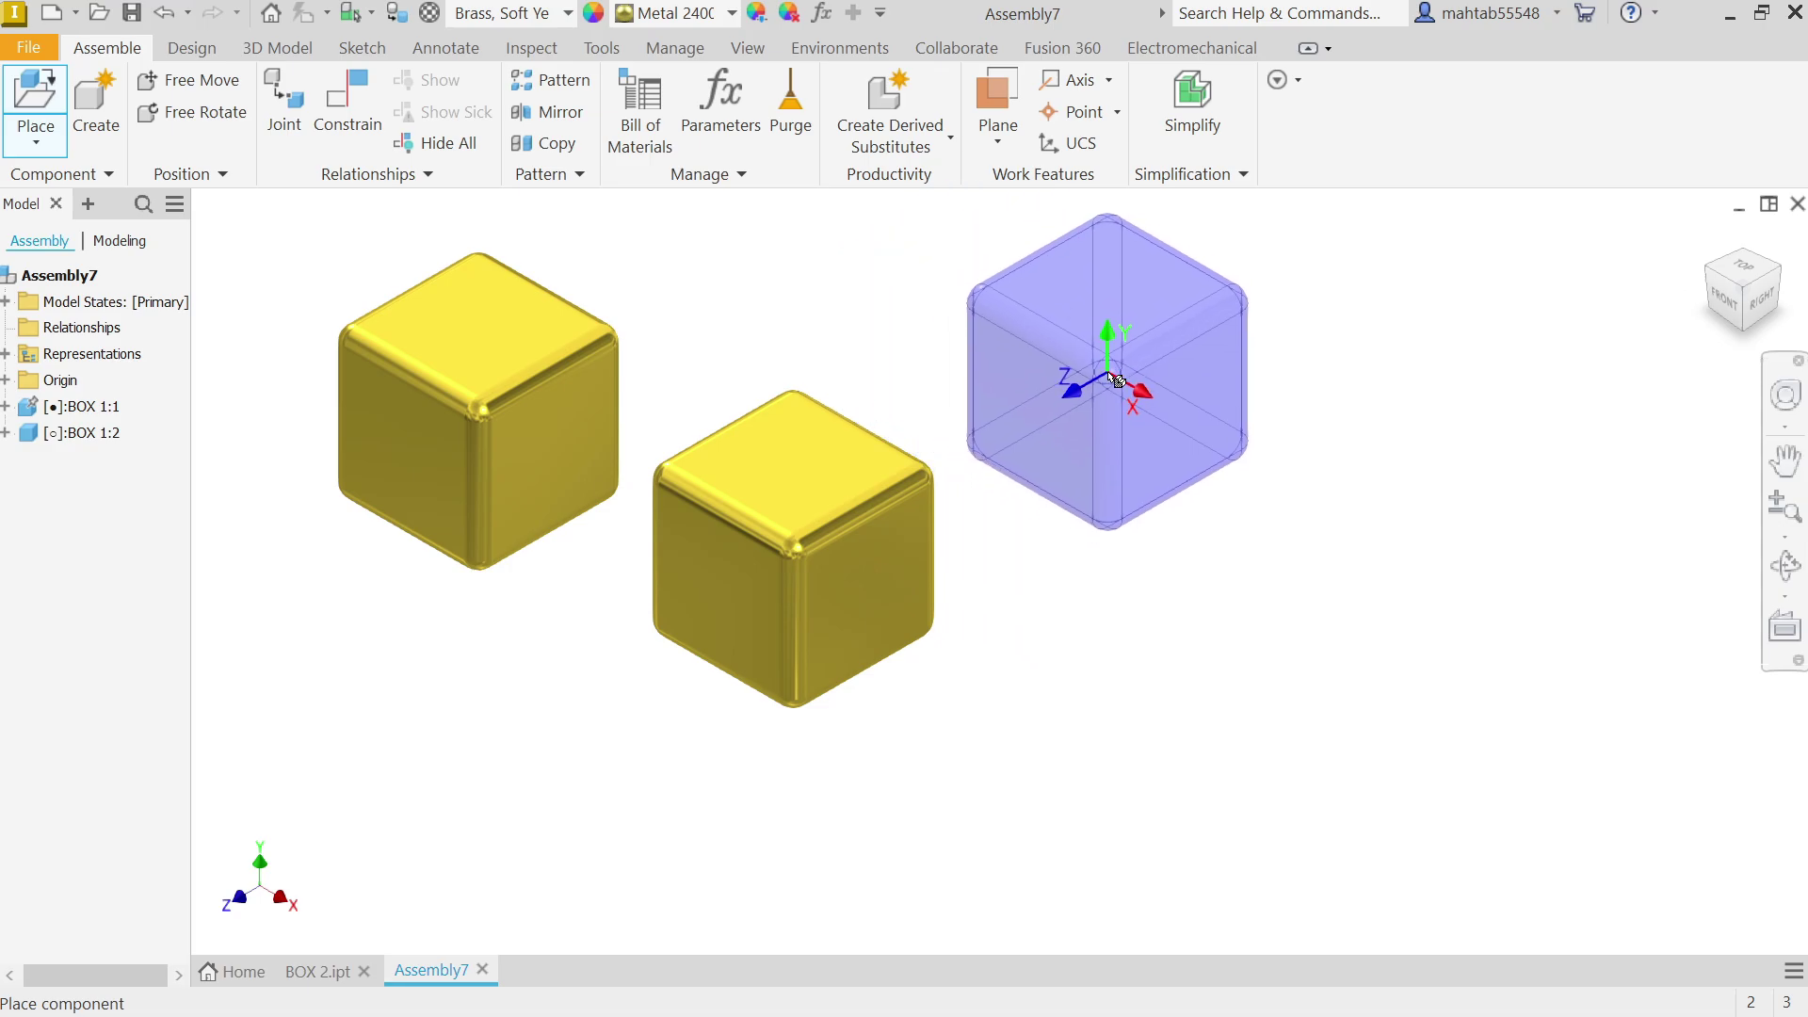
{"action": "left_click", "coordinate": [1109, 372]}
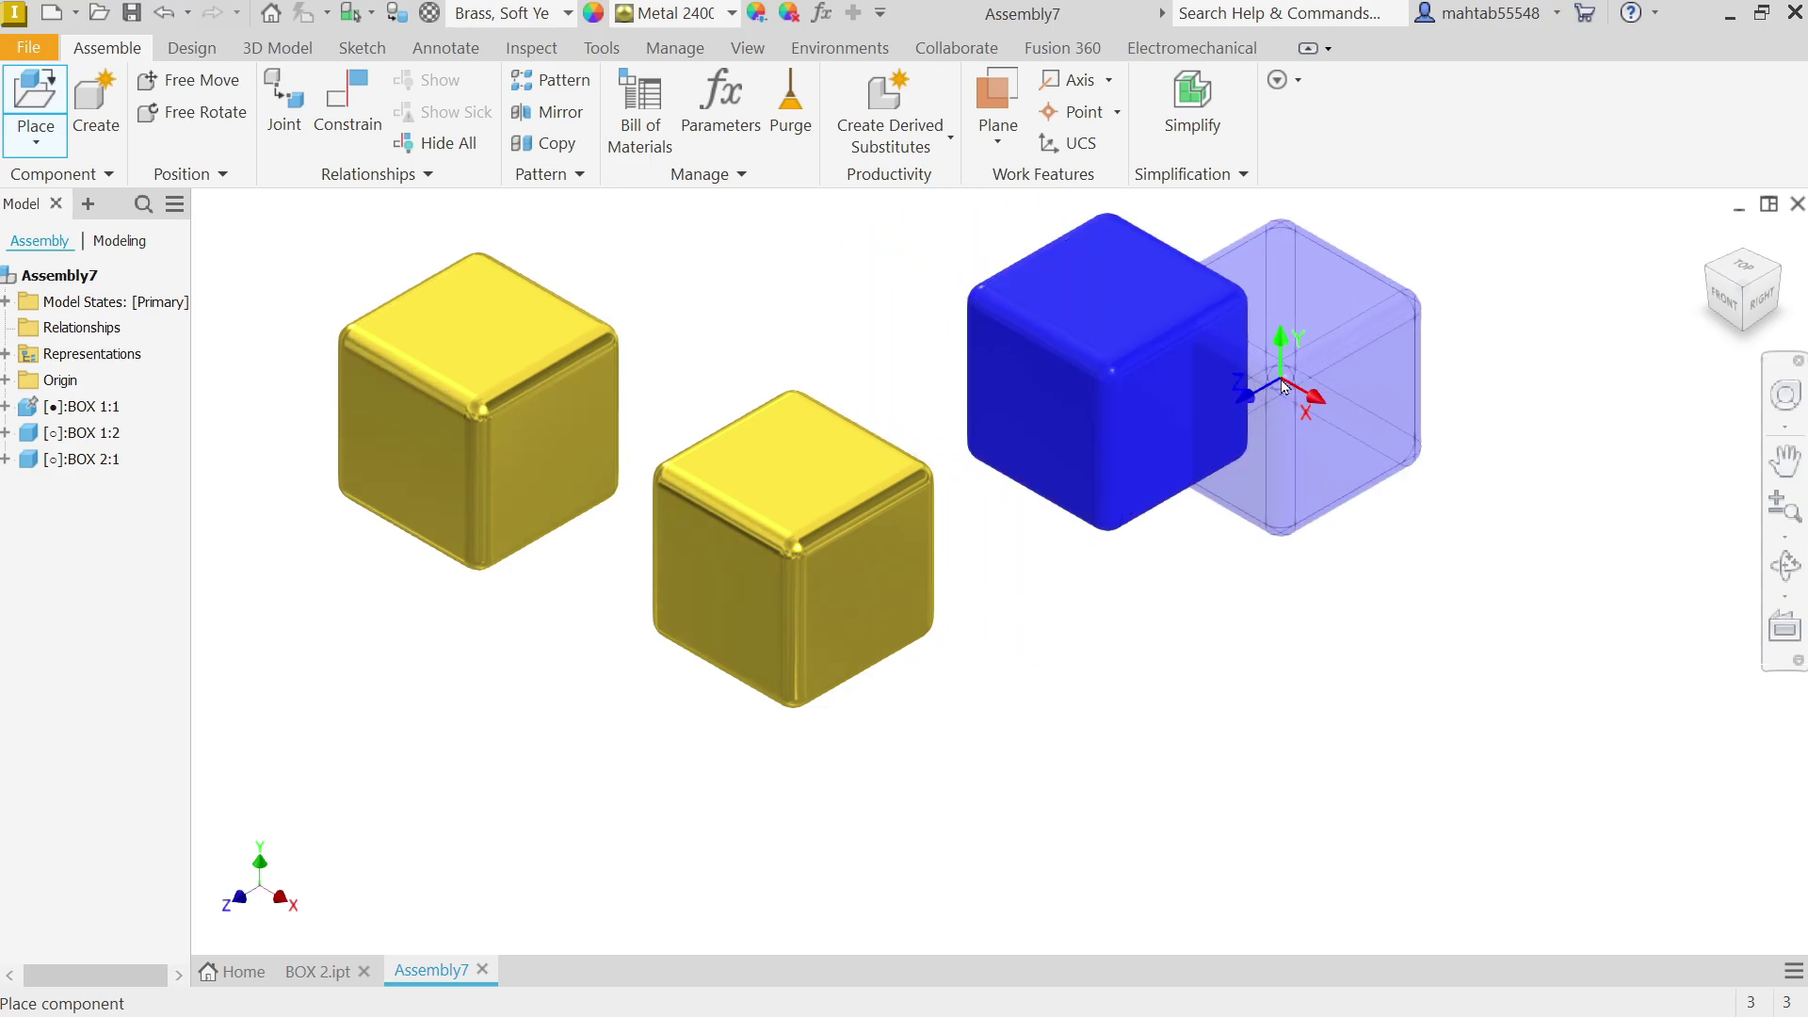
{"action": "right_click", "coordinate": [1259, 387]}
{"action": "left_click", "coordinate": [1391, 388]}
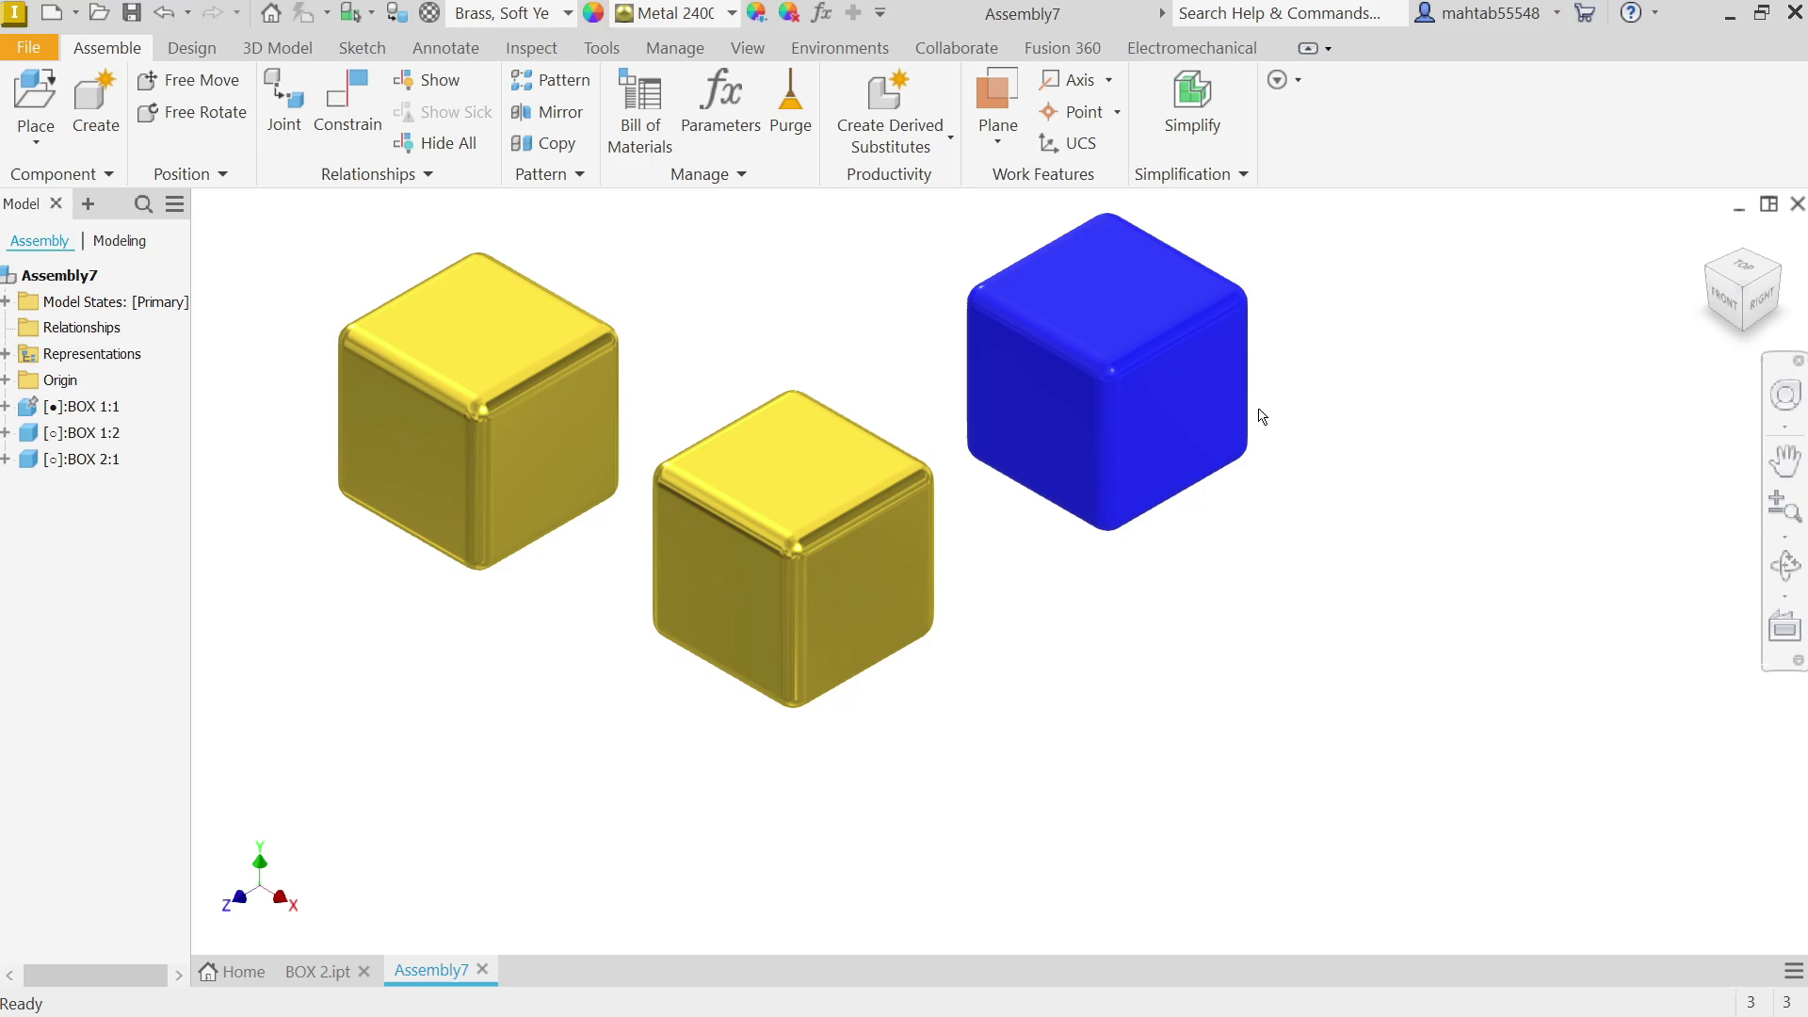
{"action": "scroll", "coordinate": [1241, 414], "scroll_direction": "down", "scroll_amount": 3}
{"action": "scroll", "coordinate": [1013, 297], "scroll_direction": "up", "scroll_amount": 3}
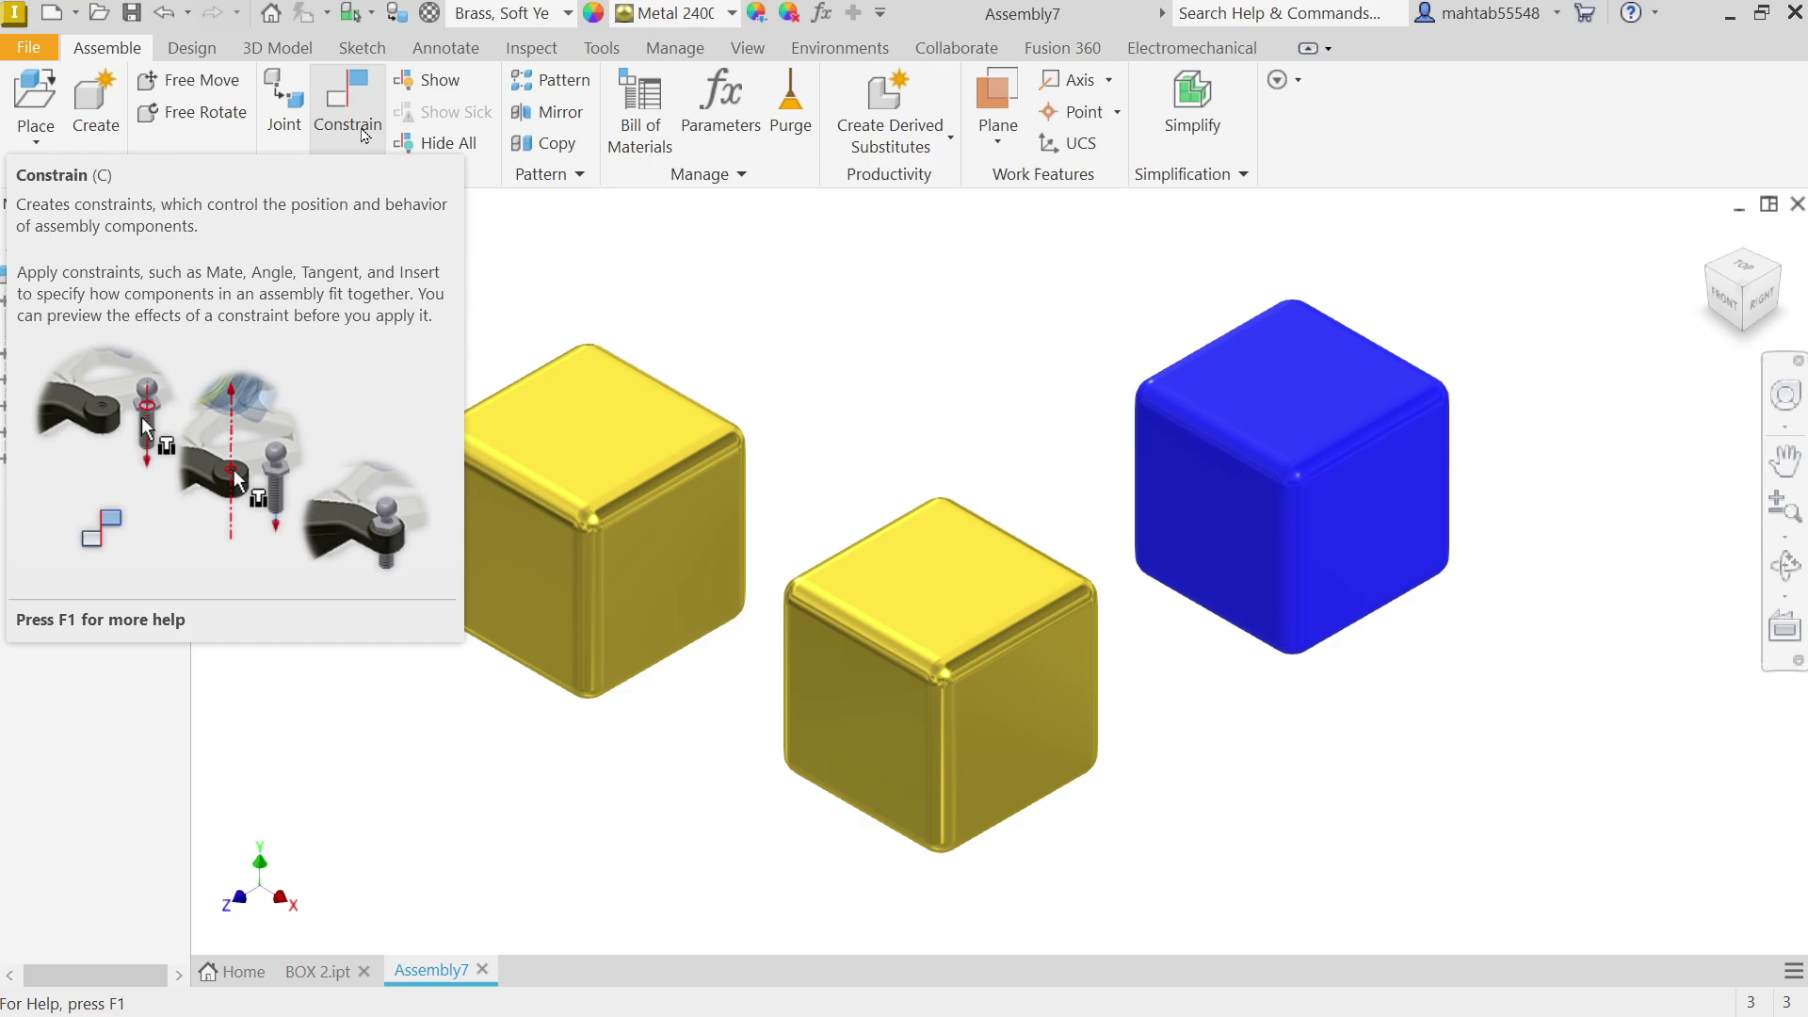
Step: Mate the left brass cube's right face to the second brass cube's facing side at 0 mm offset
{"action": "left_click", "coordinate": [365, 135]}
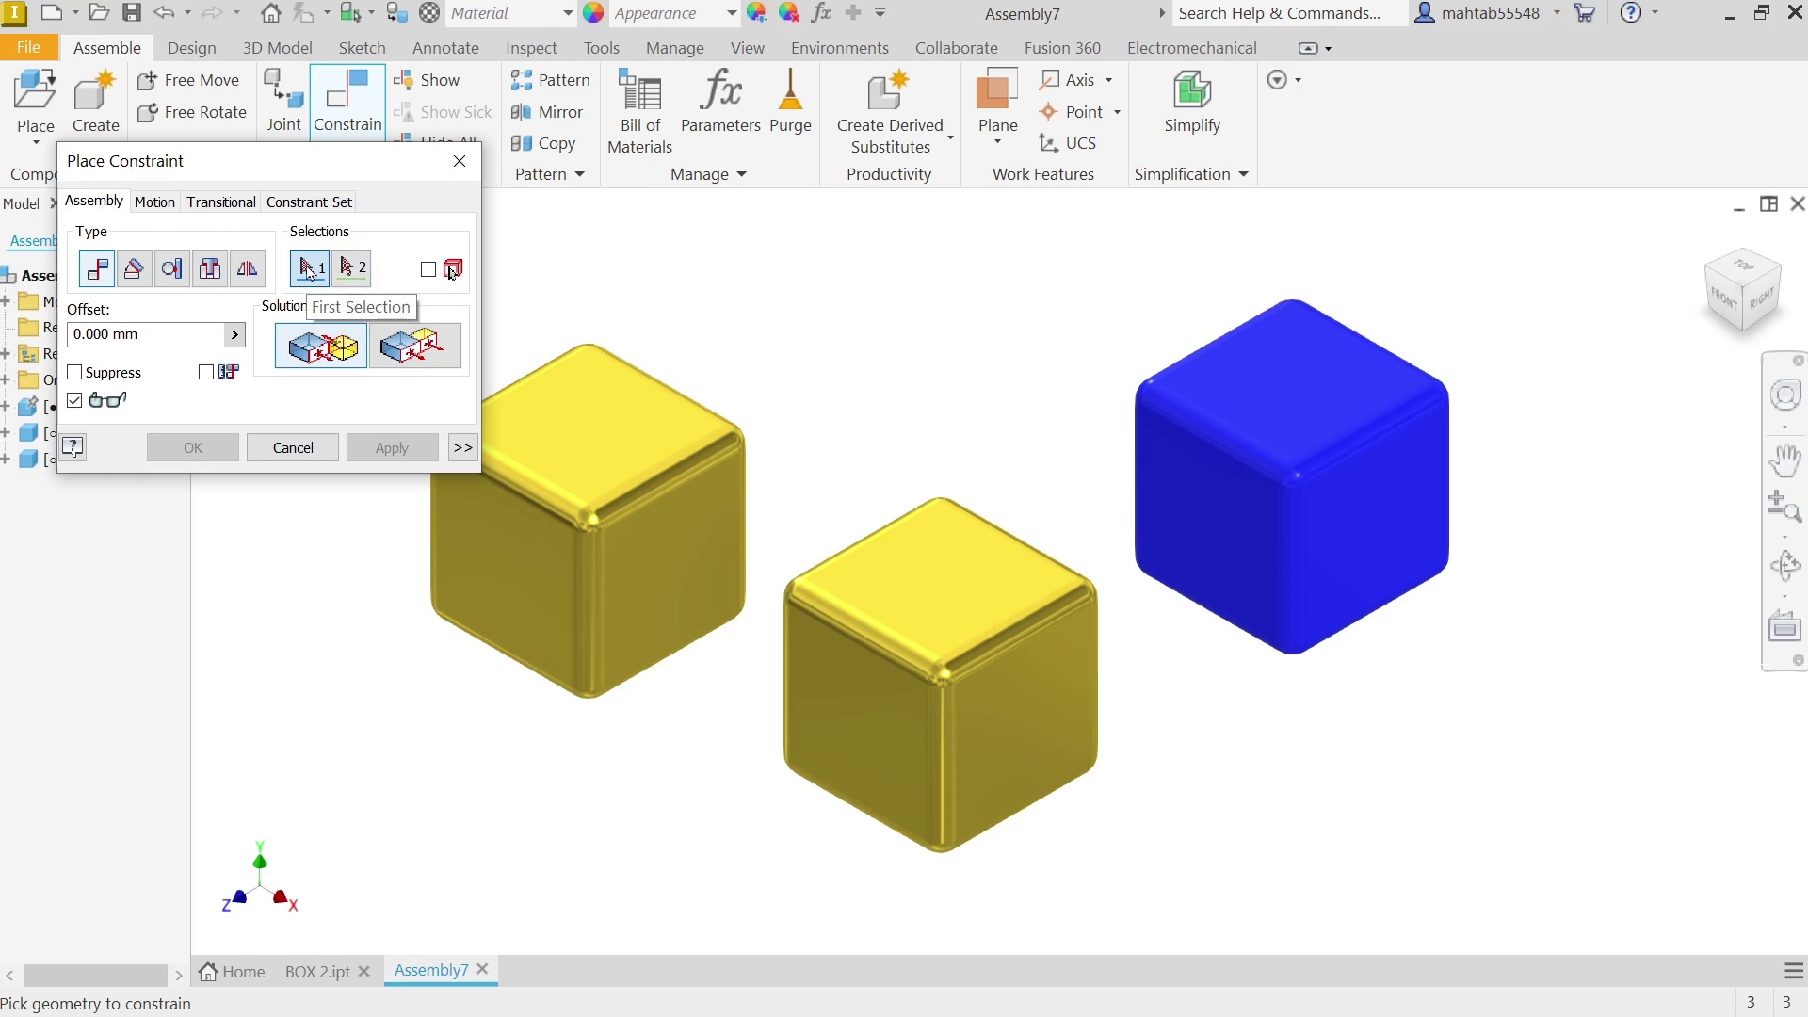
{"action": "left_click", "coordinate": [672, 563]}
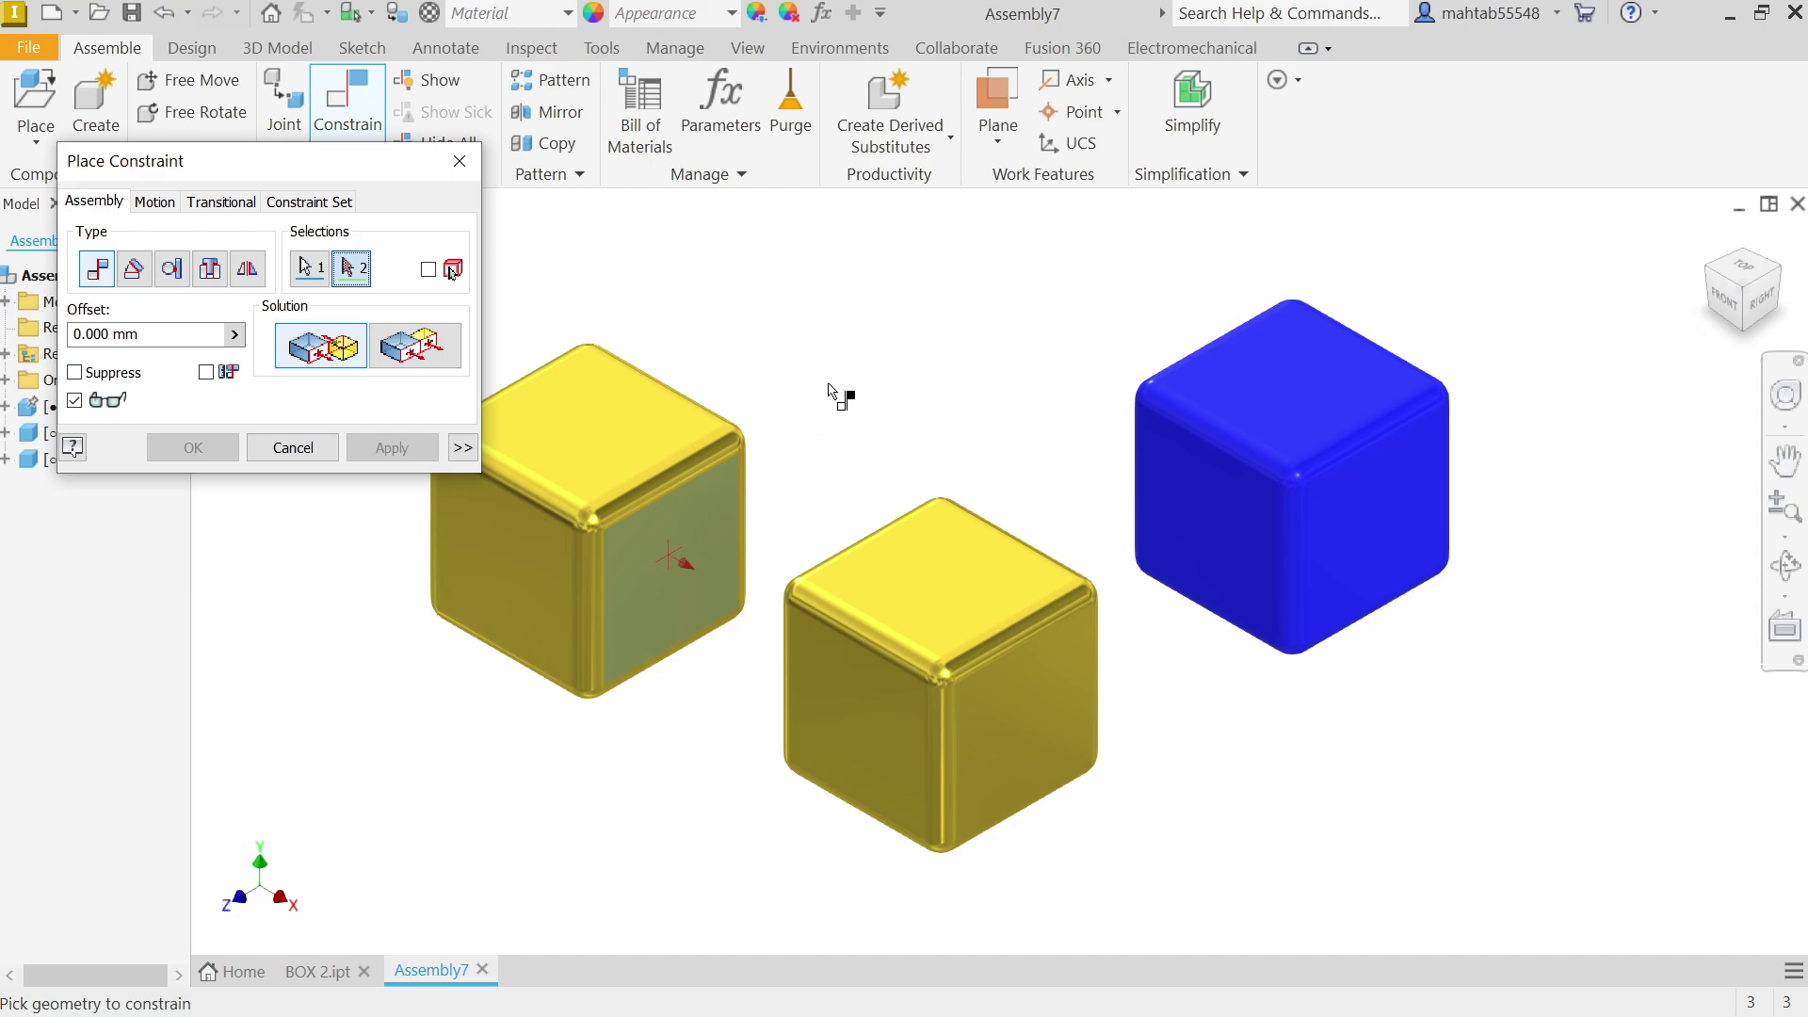
{"action": "middle_click_drag", "start_coordinate": [829, 390], "coordinate": [932, 420], "text": "shift"}
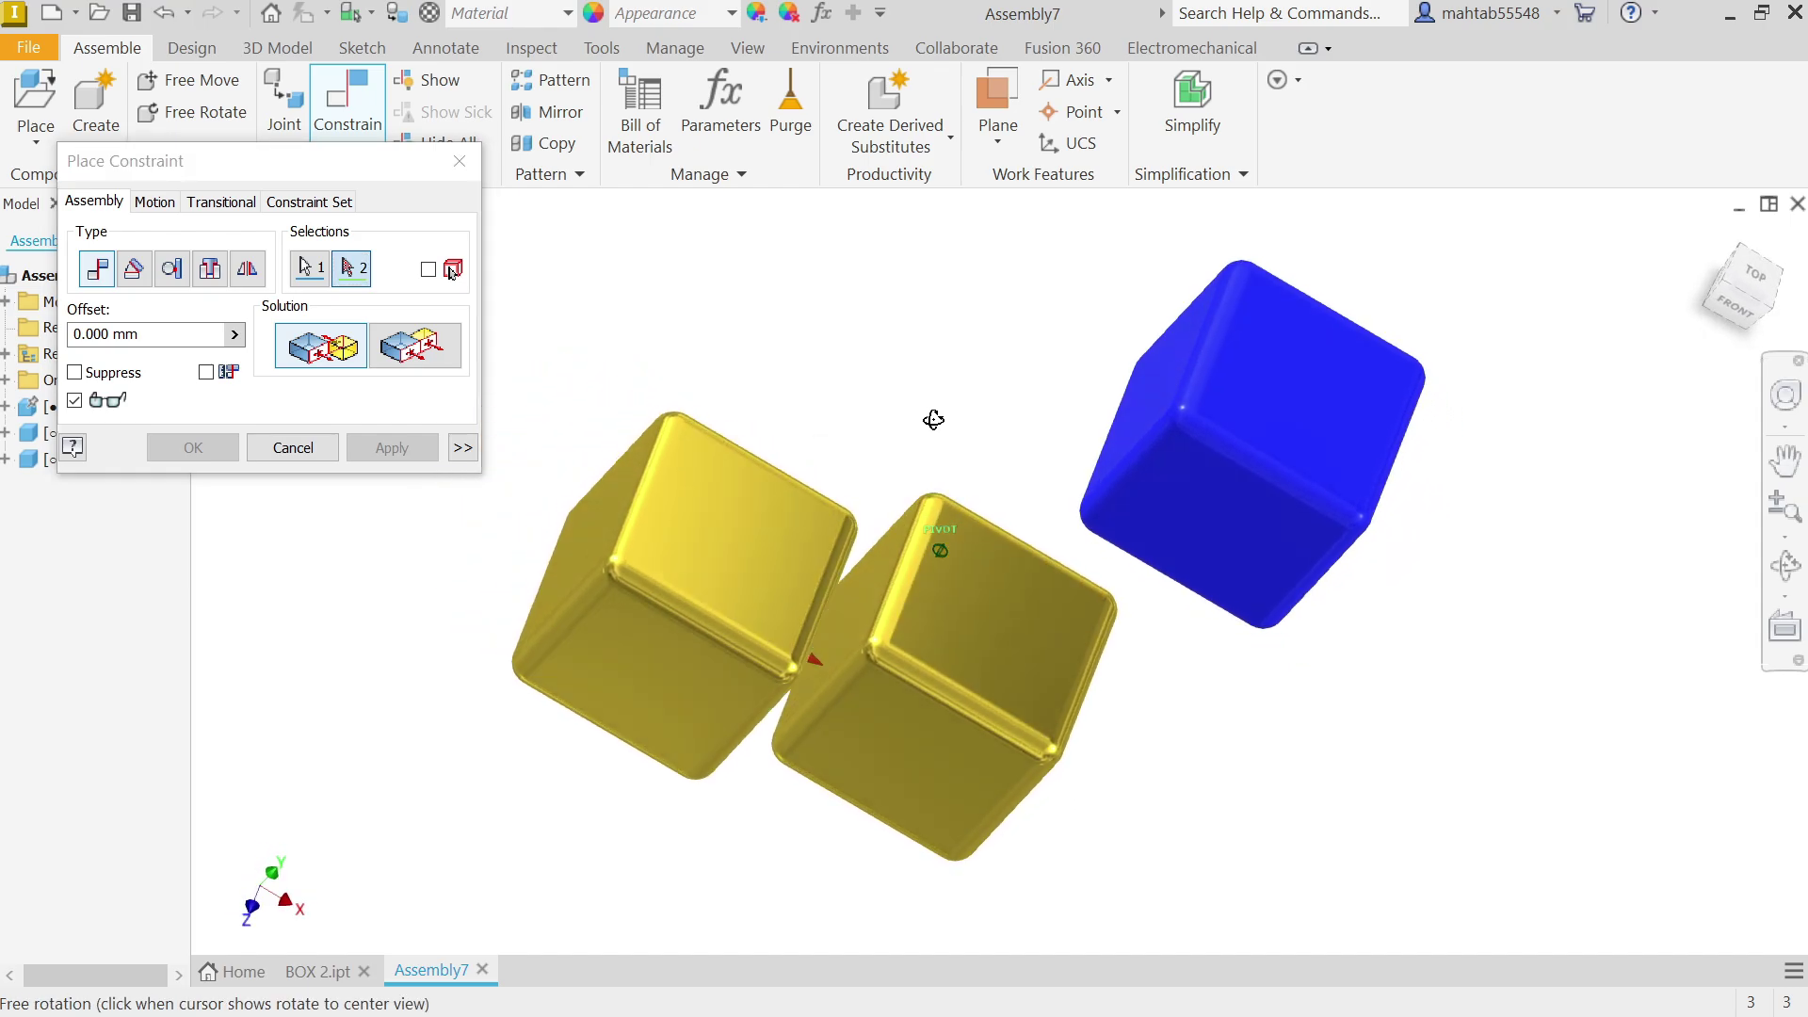
{"action": "left_click", "coordinate": [859, 599]}
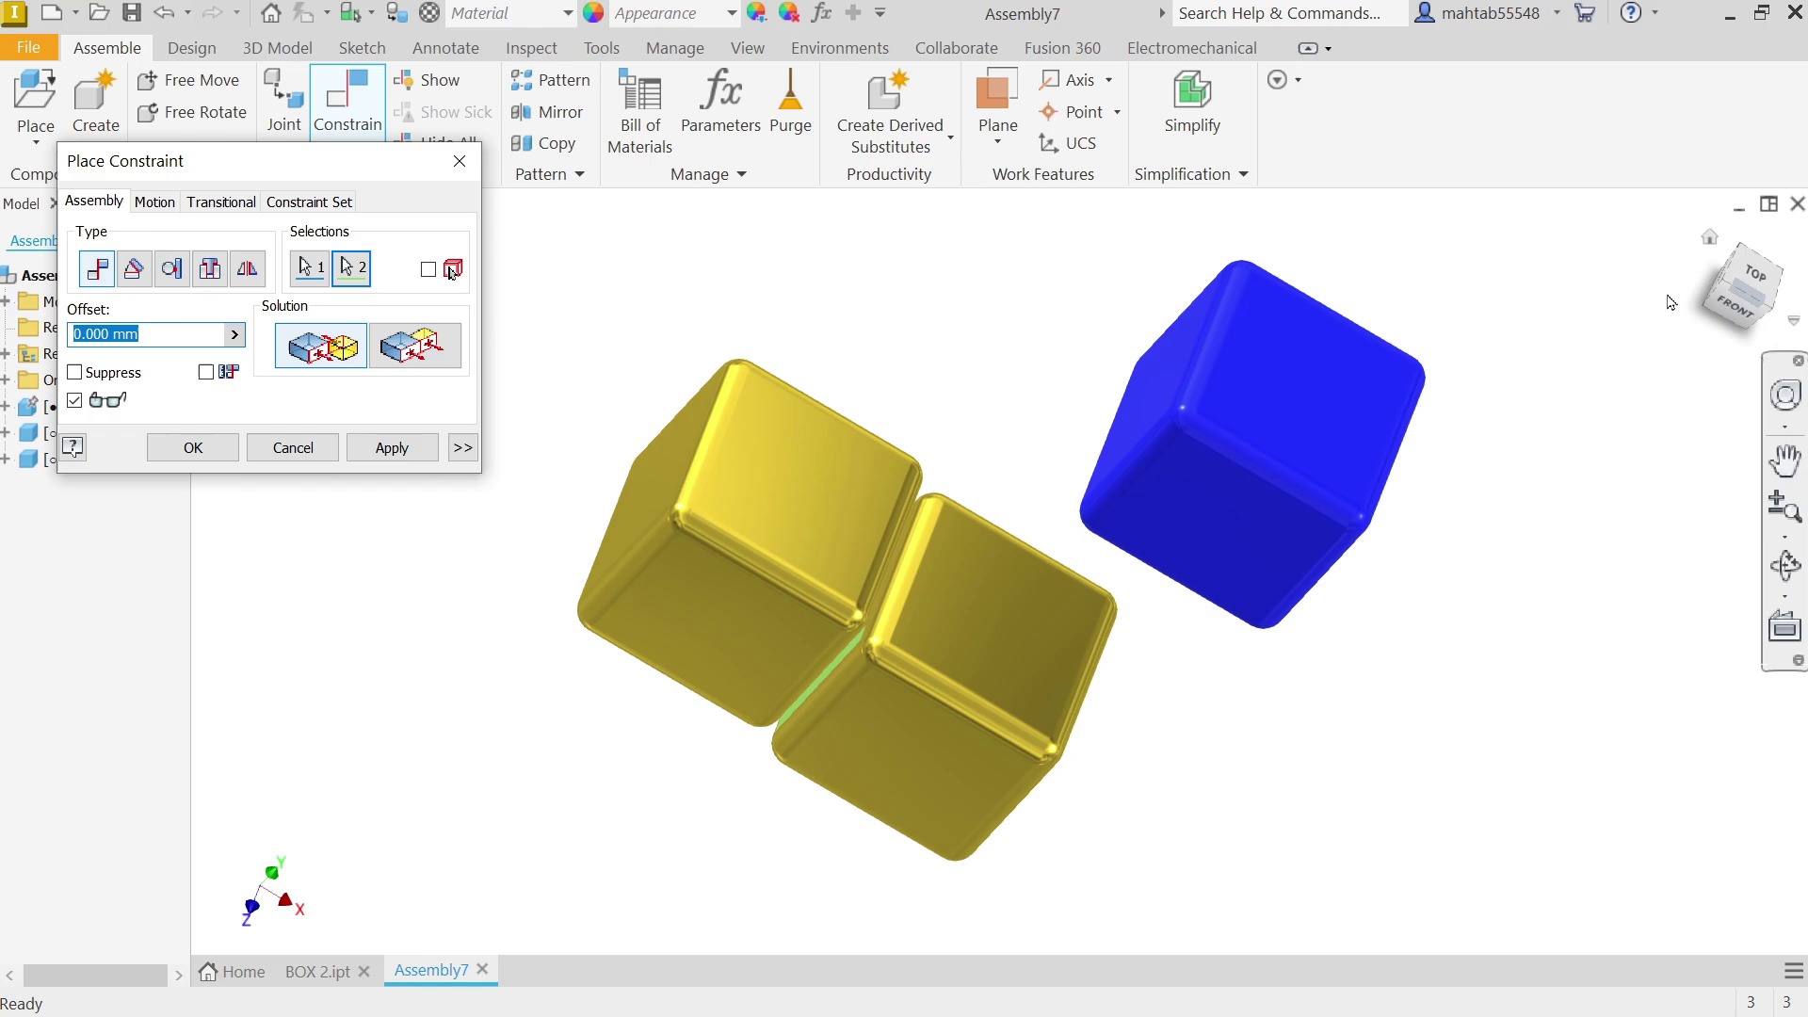
{"action": "left_click", "coordinate": [1710, 237]}
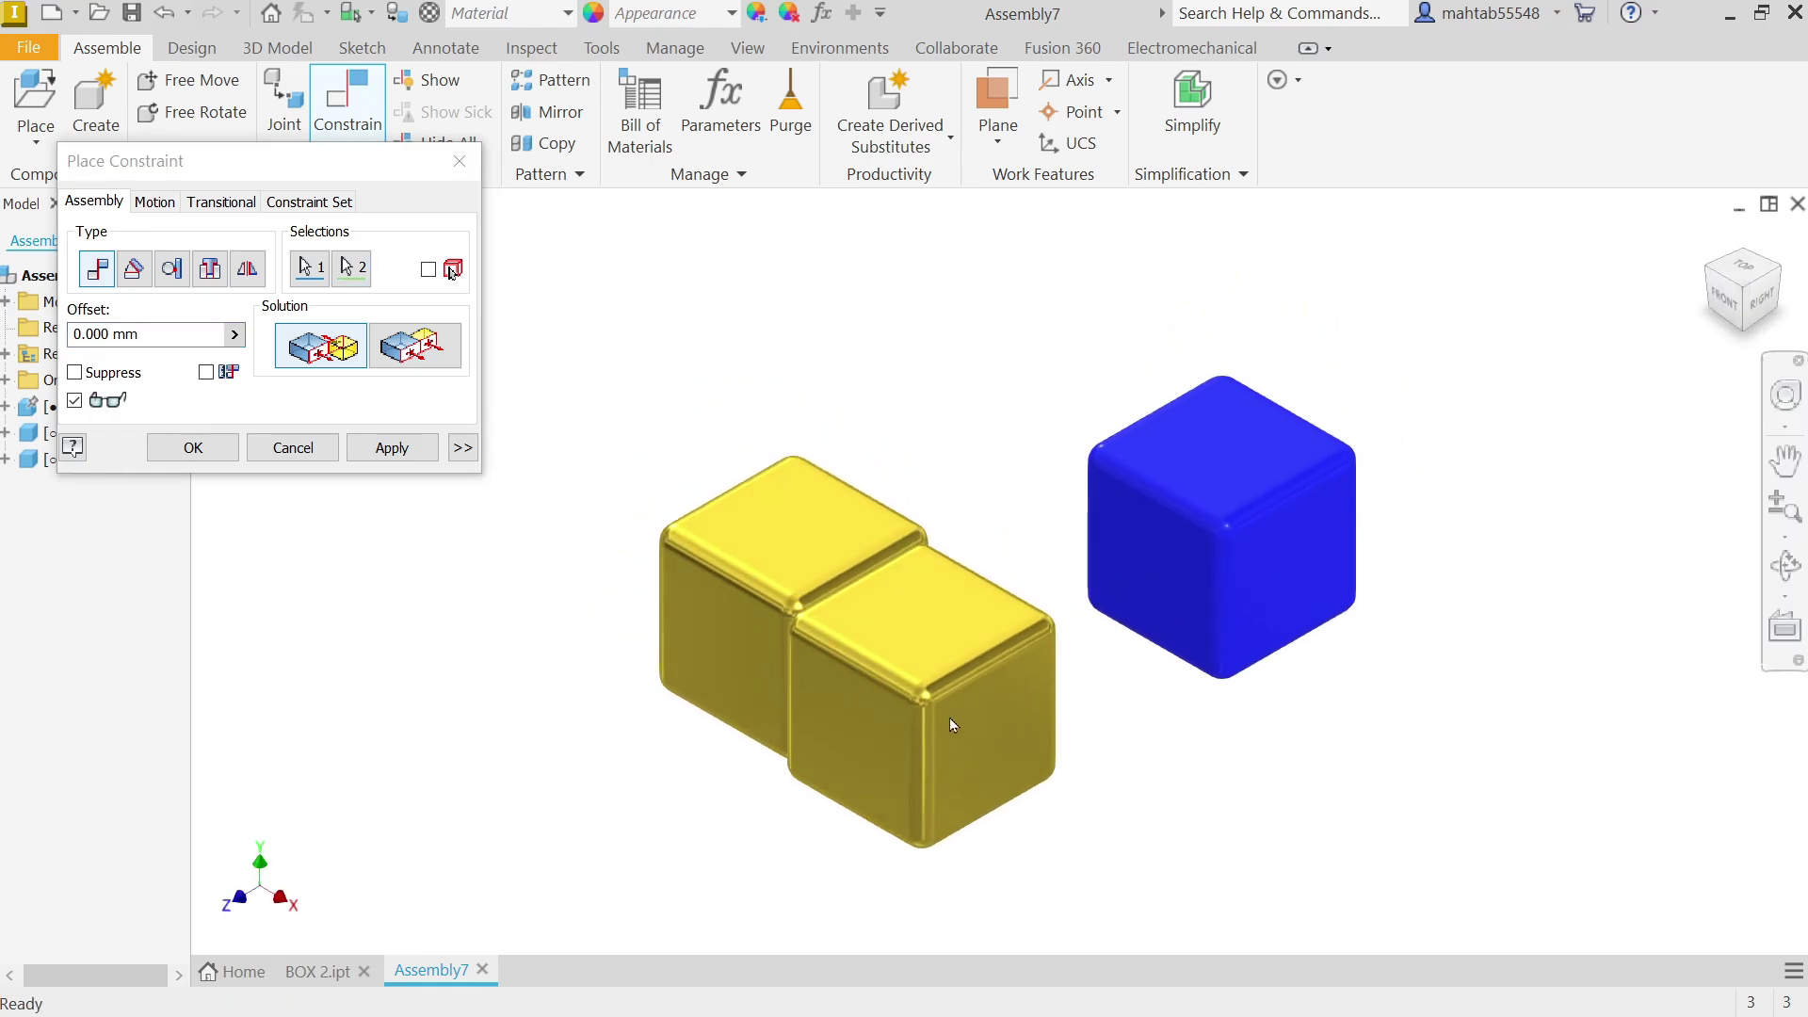
{"action": "scroll", "coordinate": [945, 714], "scroll_direction": "up", "scroll_amount": 3}
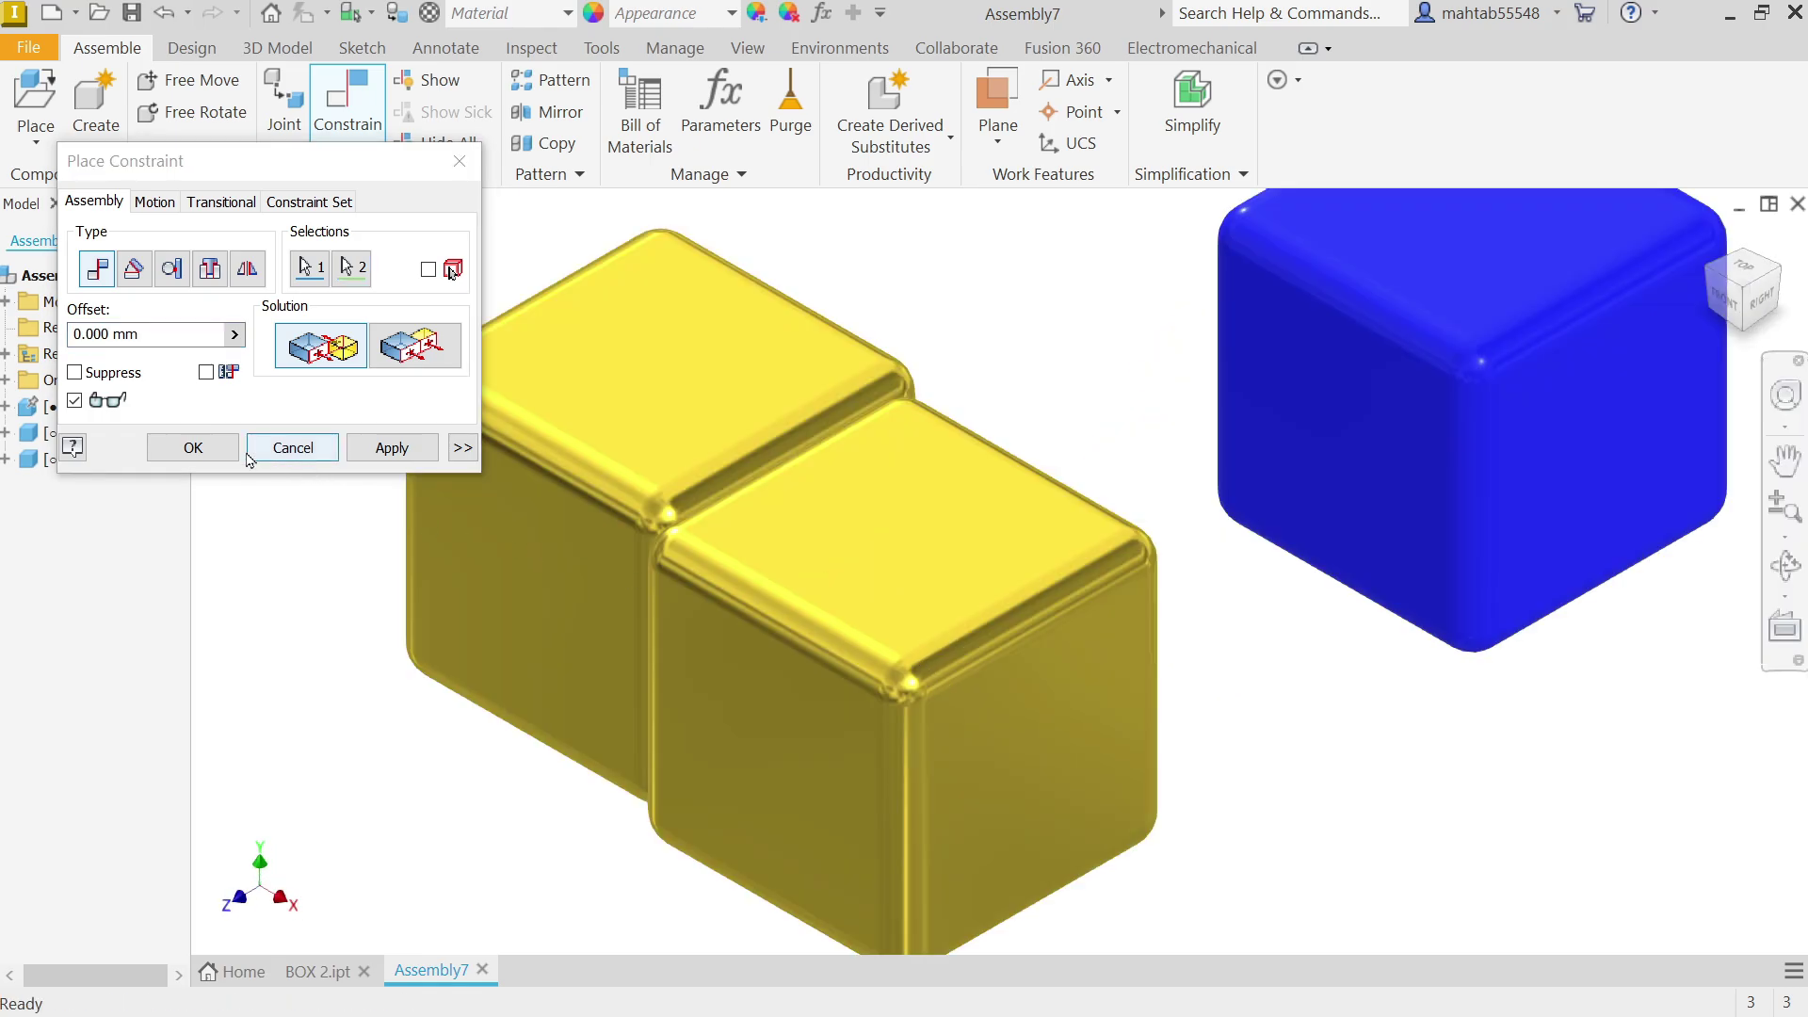
{"action": "left_click", "coordinate": [390, 448]}
{"action": "left_click", "coordinate": [255, 448]}
Step: Drag BOX 1:2 along the mated face so the brass cubes sit staggered but touching
{"action": "scroll", "coordinate": [637, 522], "scroll_direction": "down", "scroll_amount": 4}
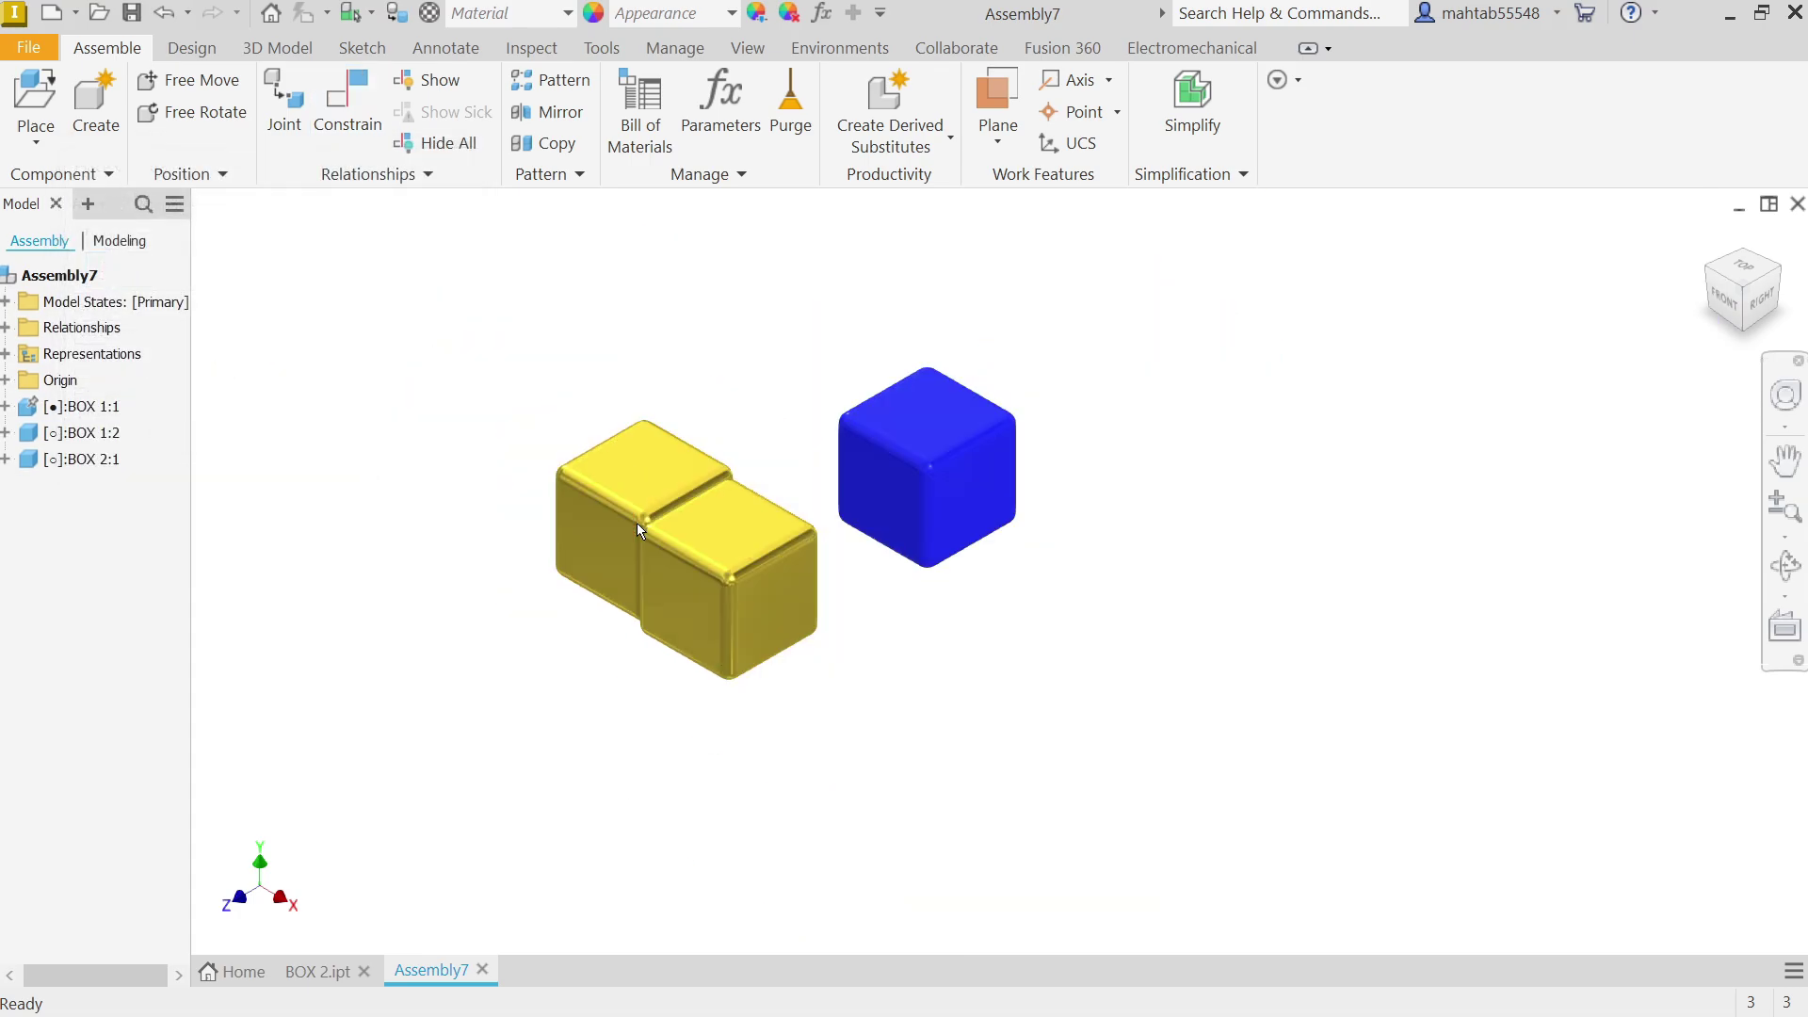
{"action": "left_click_drag", "start_coordinate": [611, 534], "coordinate": [604, 493]}
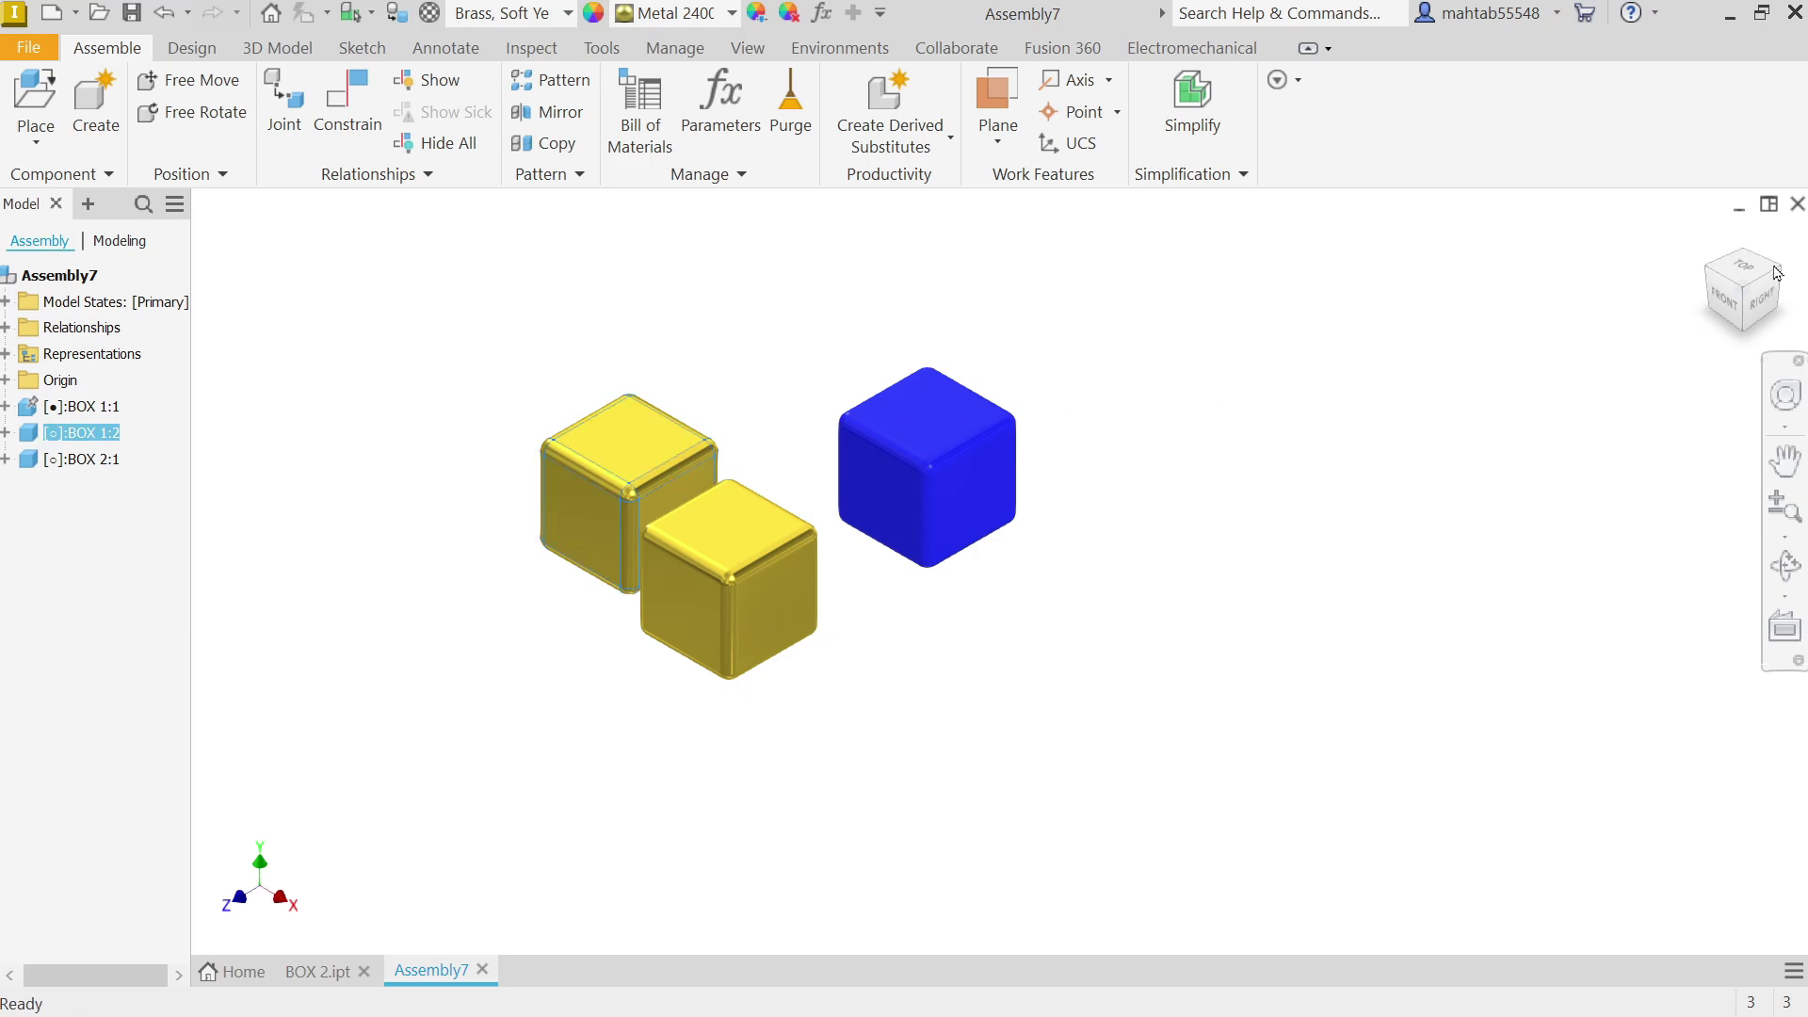
{"action": "left_click_drag", "start_coordinate": [1750, 285], "coordinate": [1591, 327]}
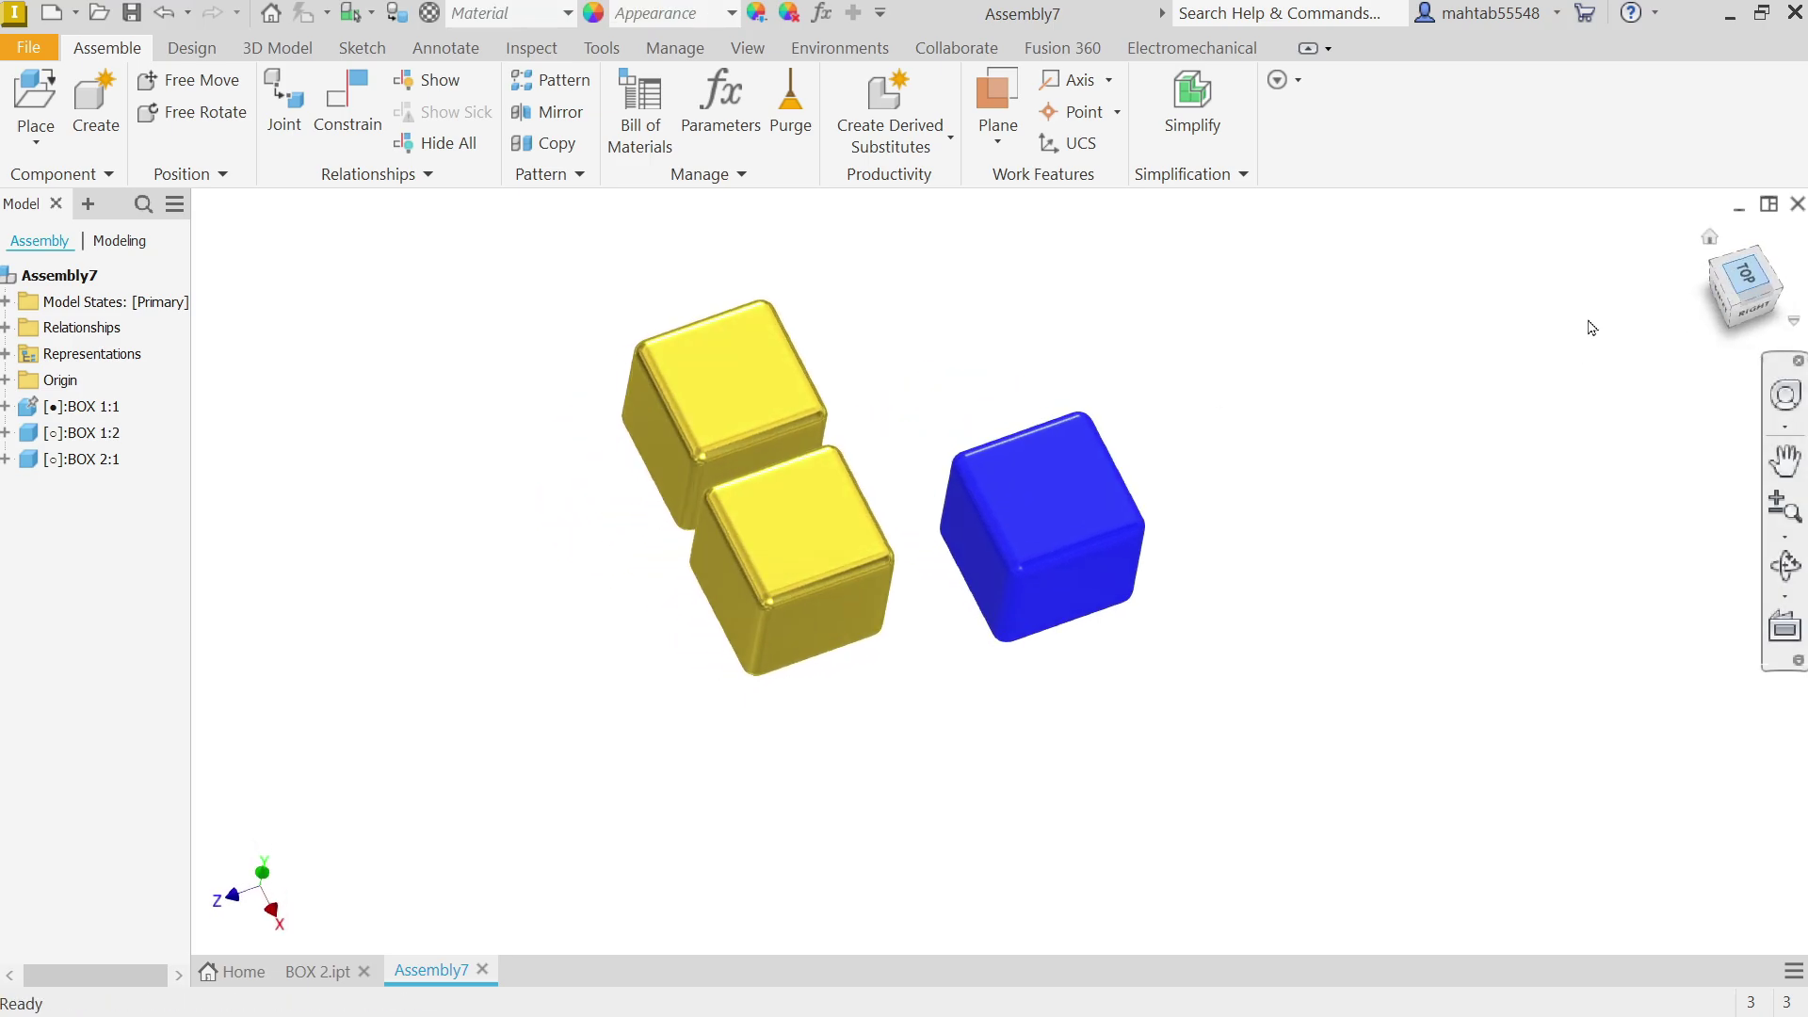
{"action": "left_click_drag", "start_coordinate": [895, 477], "coordinate": [945, 440]}
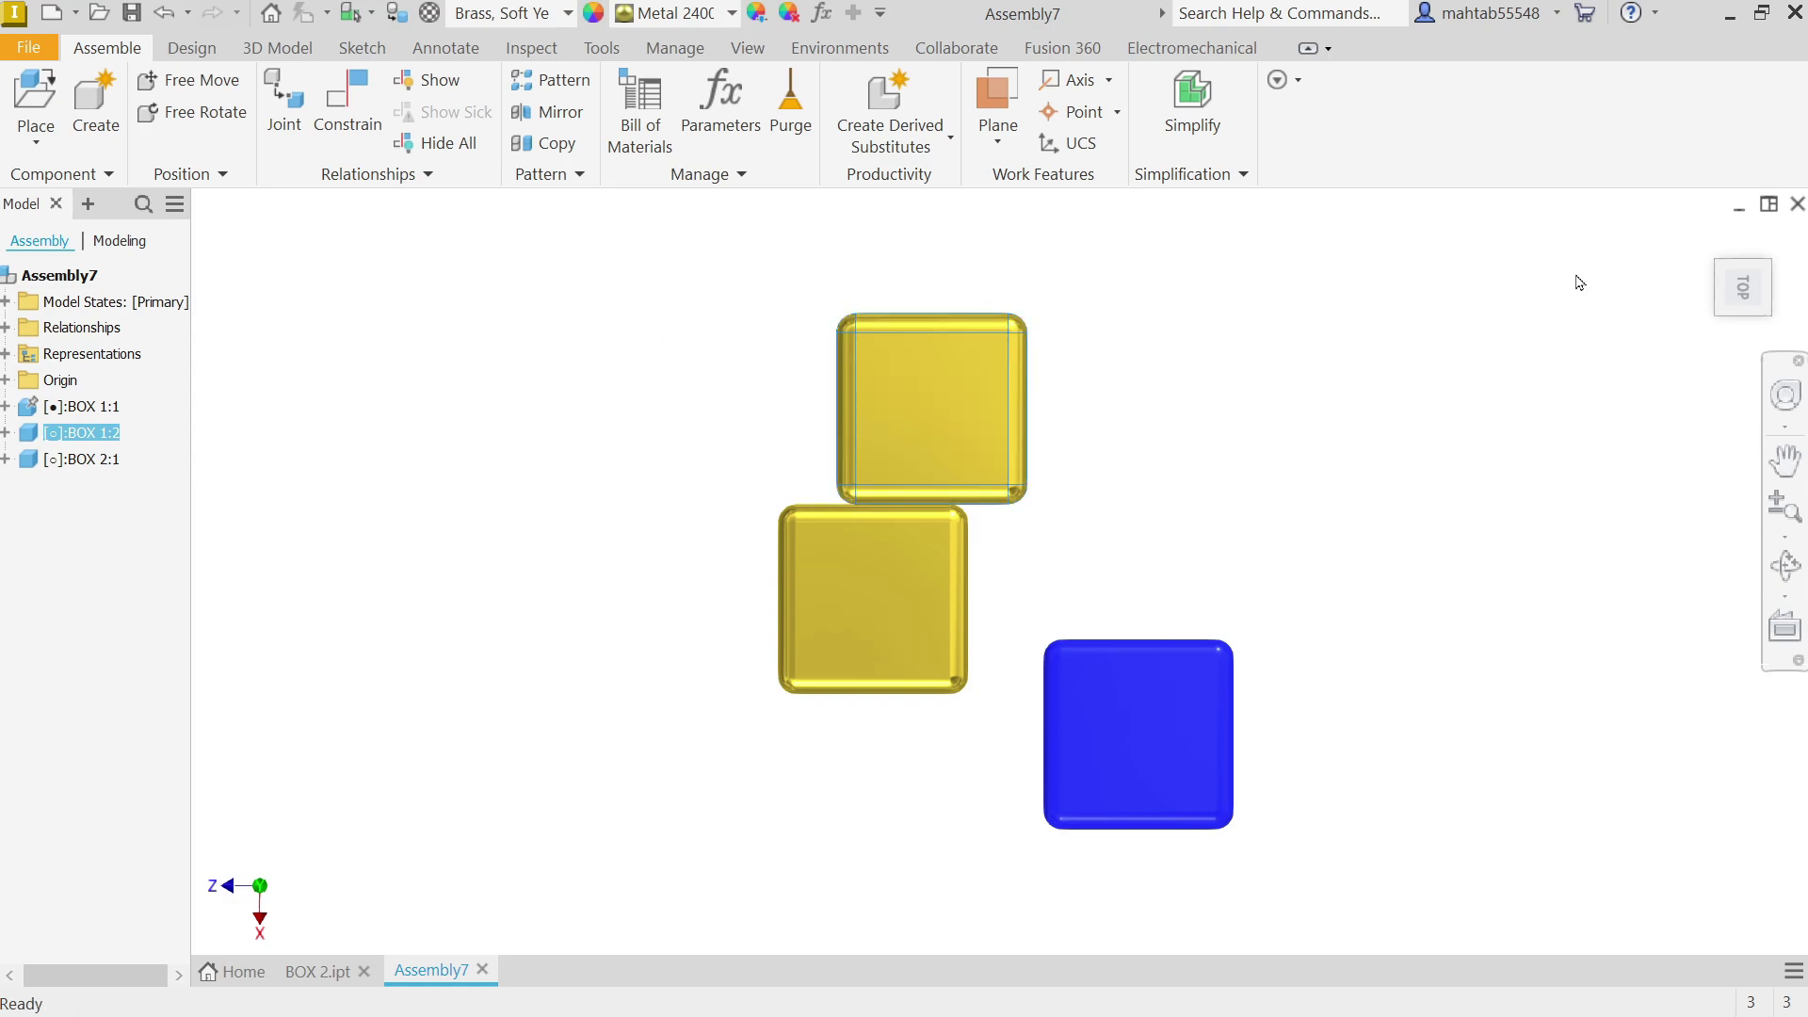
{"action": "left_click", "coordinate": [1719, 250]}
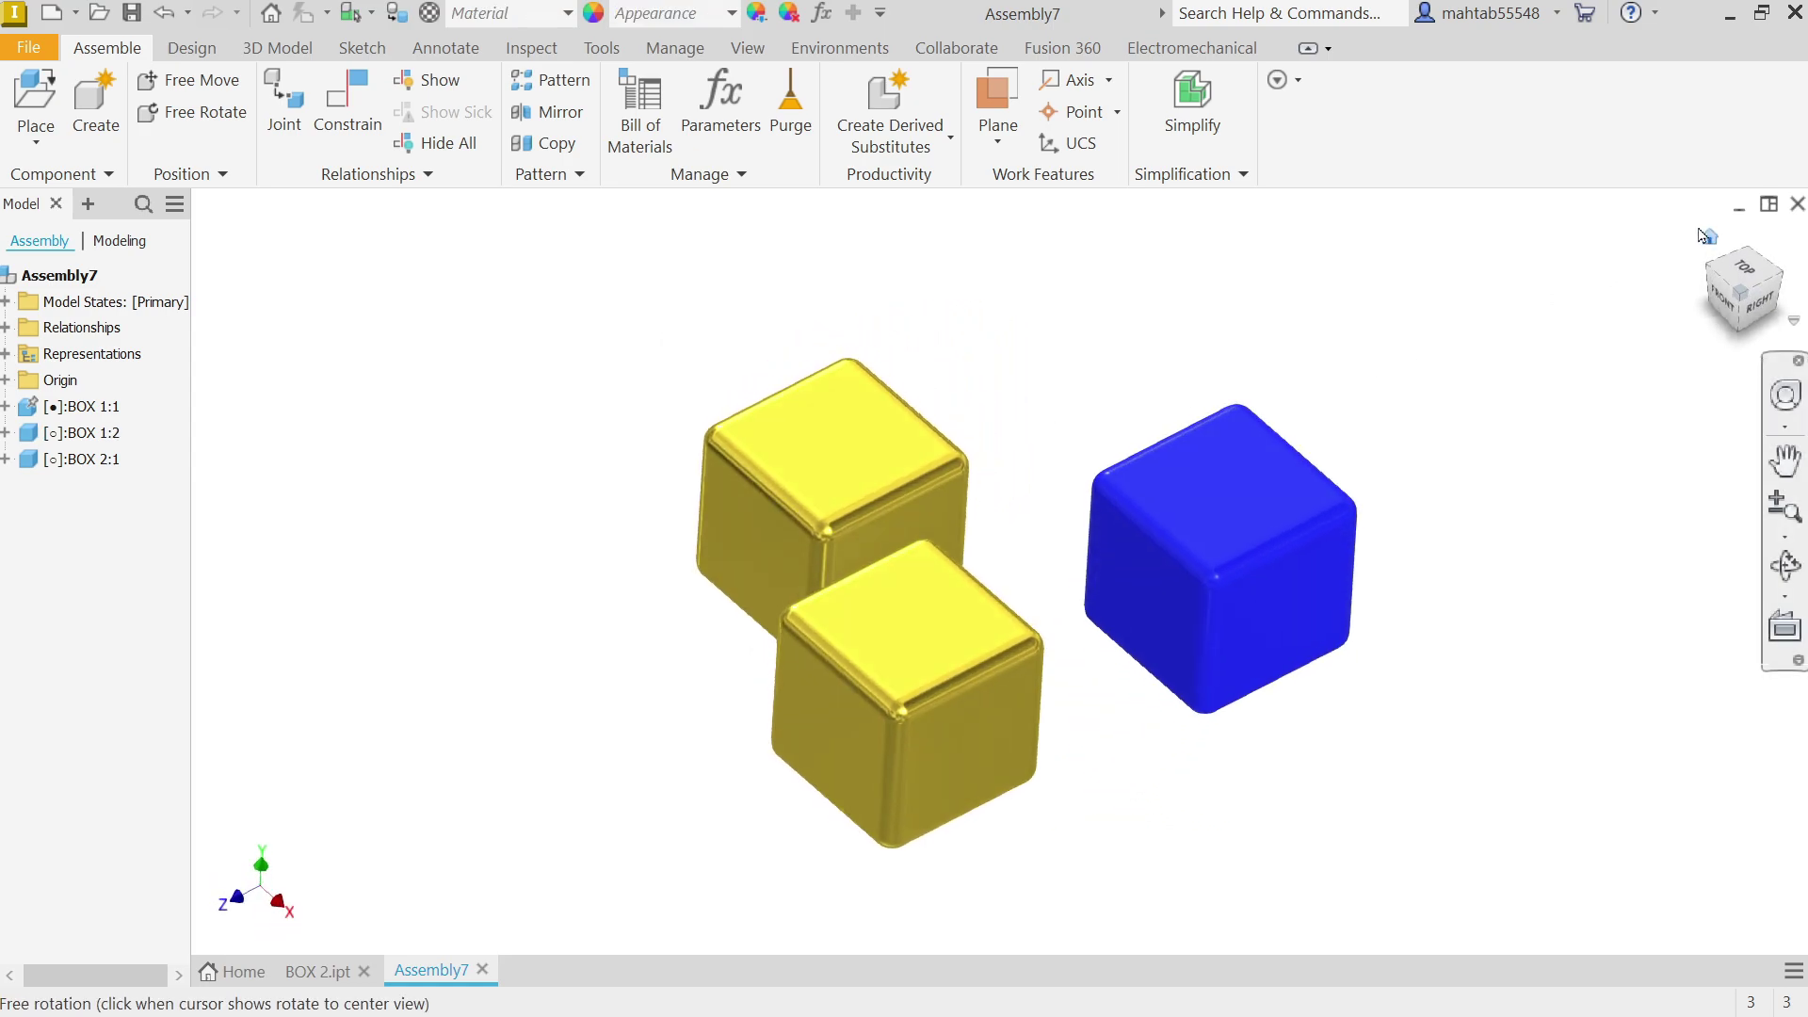
Step: Add a Flush constraint between the two brass cubes' top faces, checking it from the FRONT view
{"action": "left_click", "coordinate": [349, 113]}
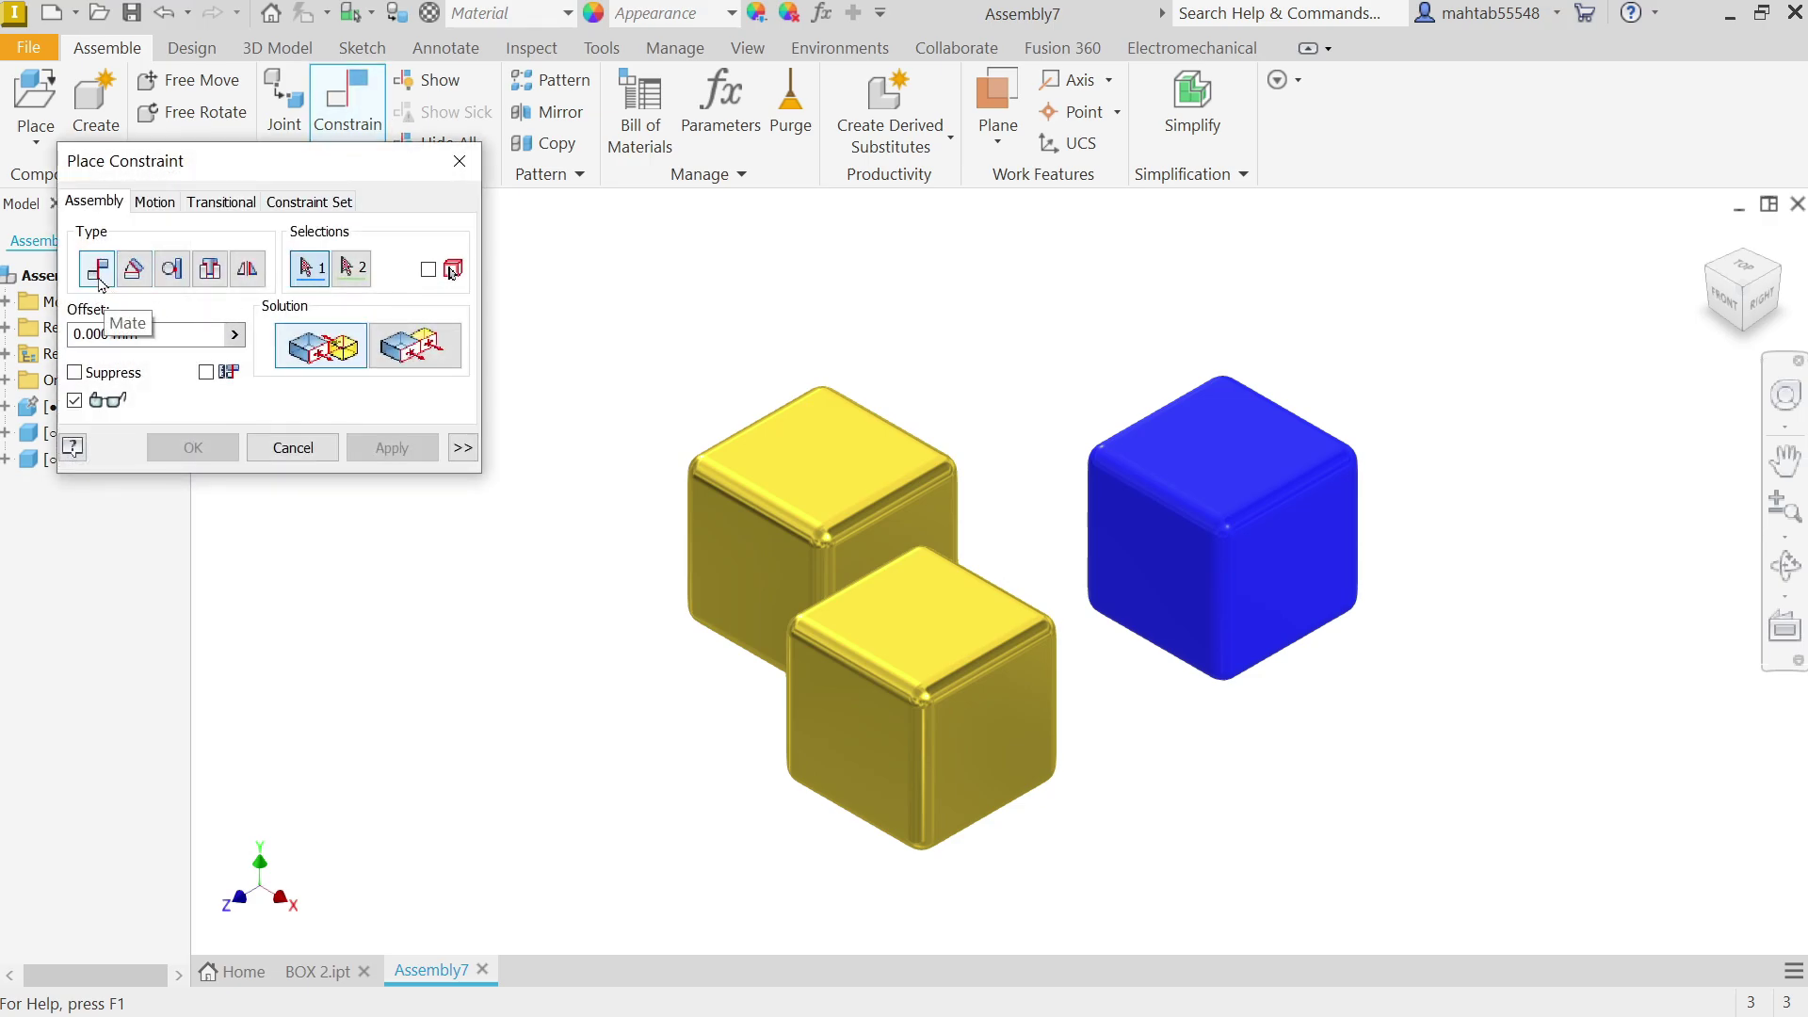
{"action": "left_click", "coordinate": [818, 481]}
{"action": "left_click", "coordinate": [896, 621]}
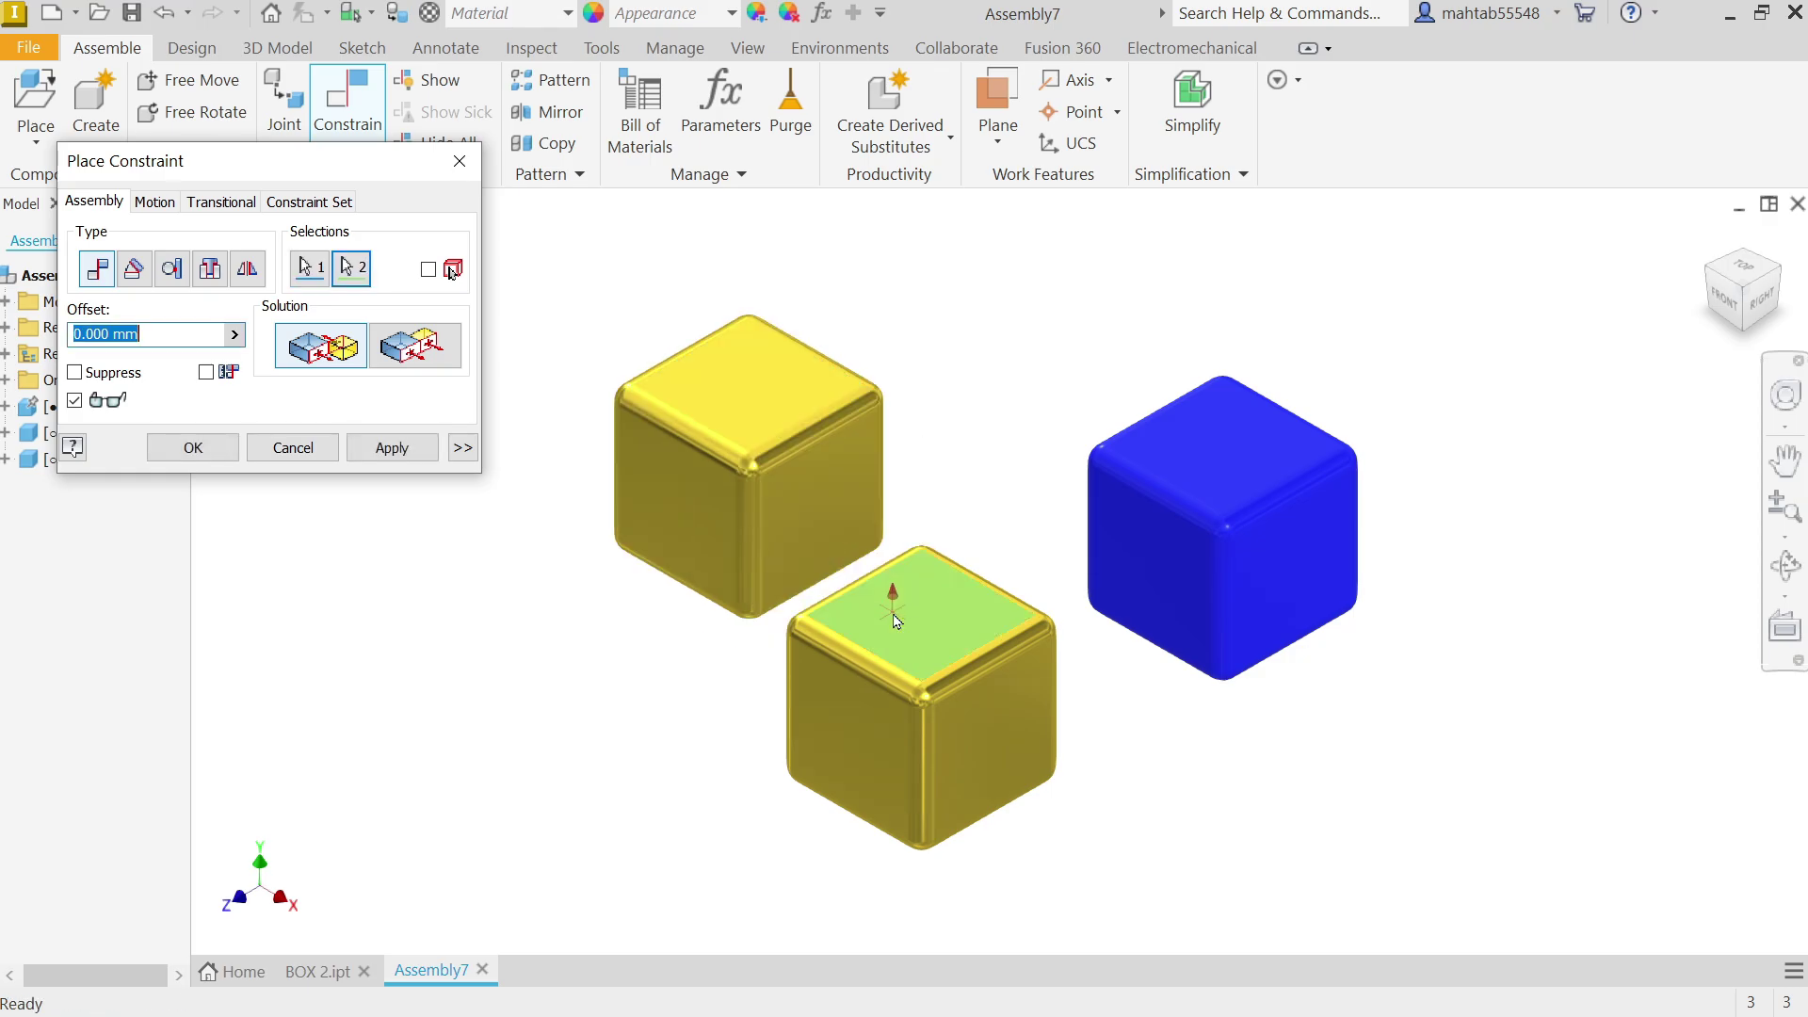
{"action": "left_click_drag", "start_coordinate": [1723, 298], "coordinate": [1728, 303]}
{"action": "left_click", "coordinate": [1727, 300]}
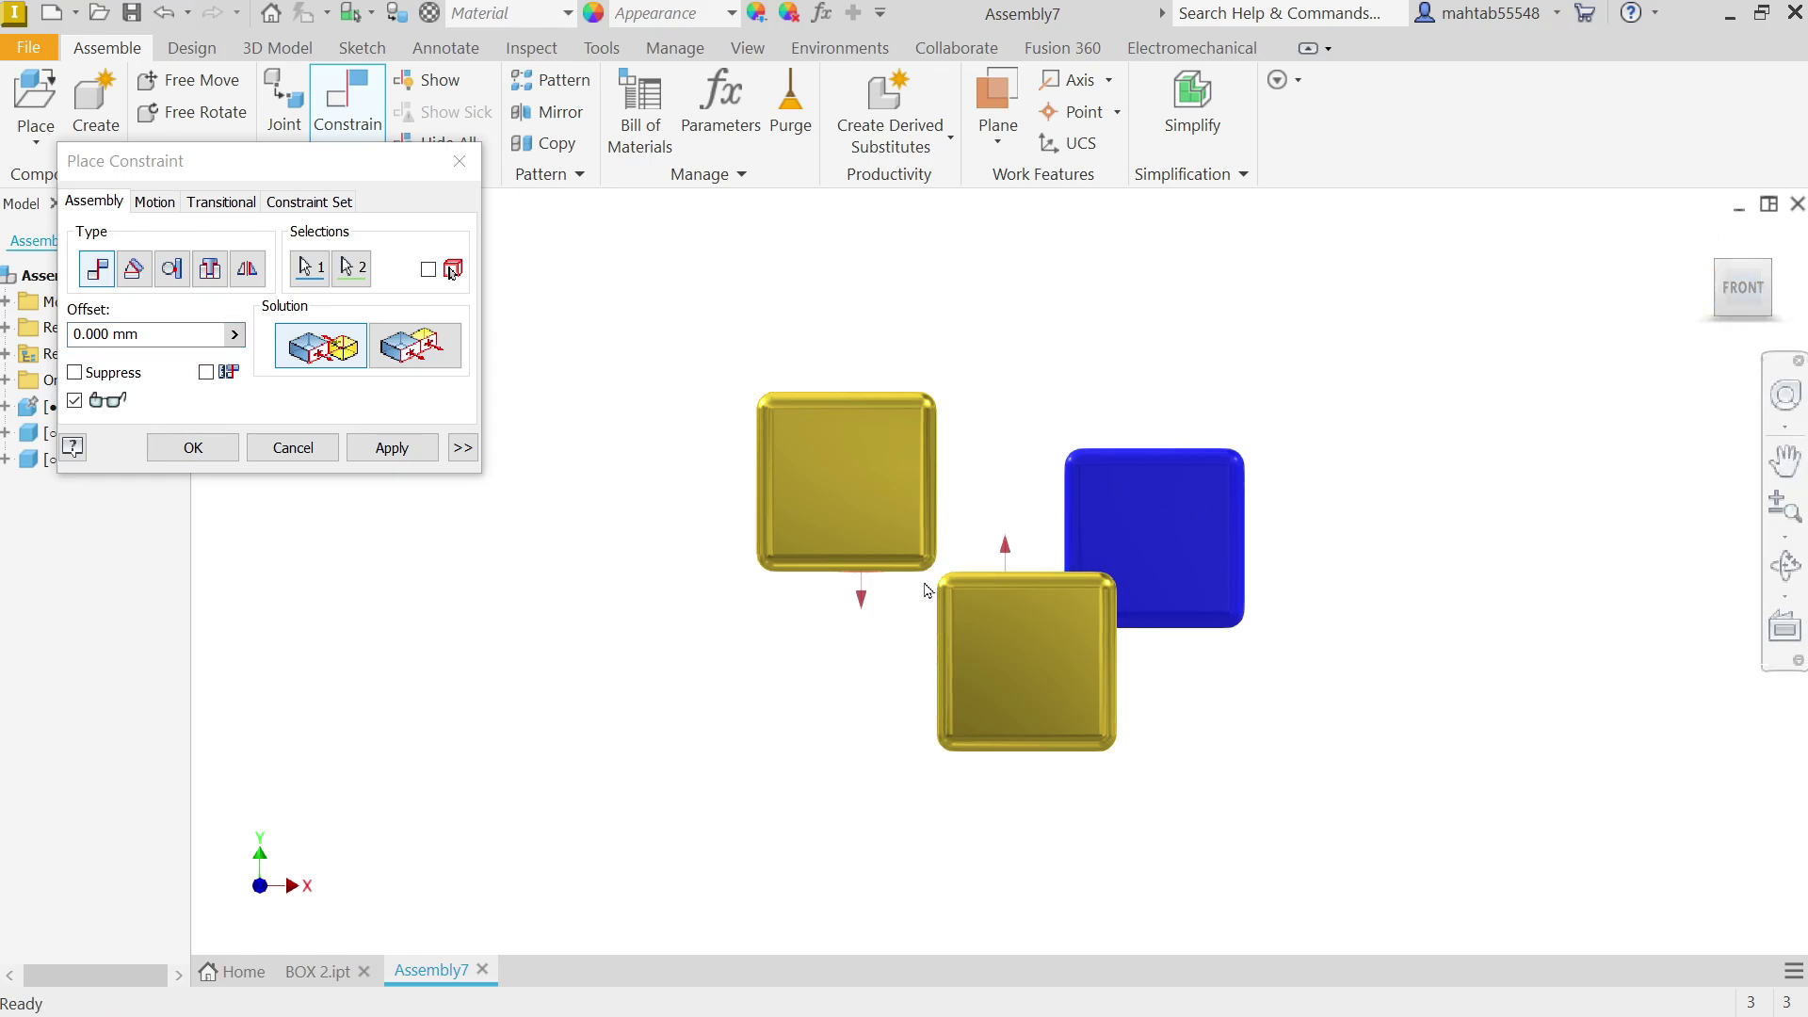
{"action": "scroll", "coordinate": [927, 590], "scroll_direction": "down", "scroll_amount": 5}
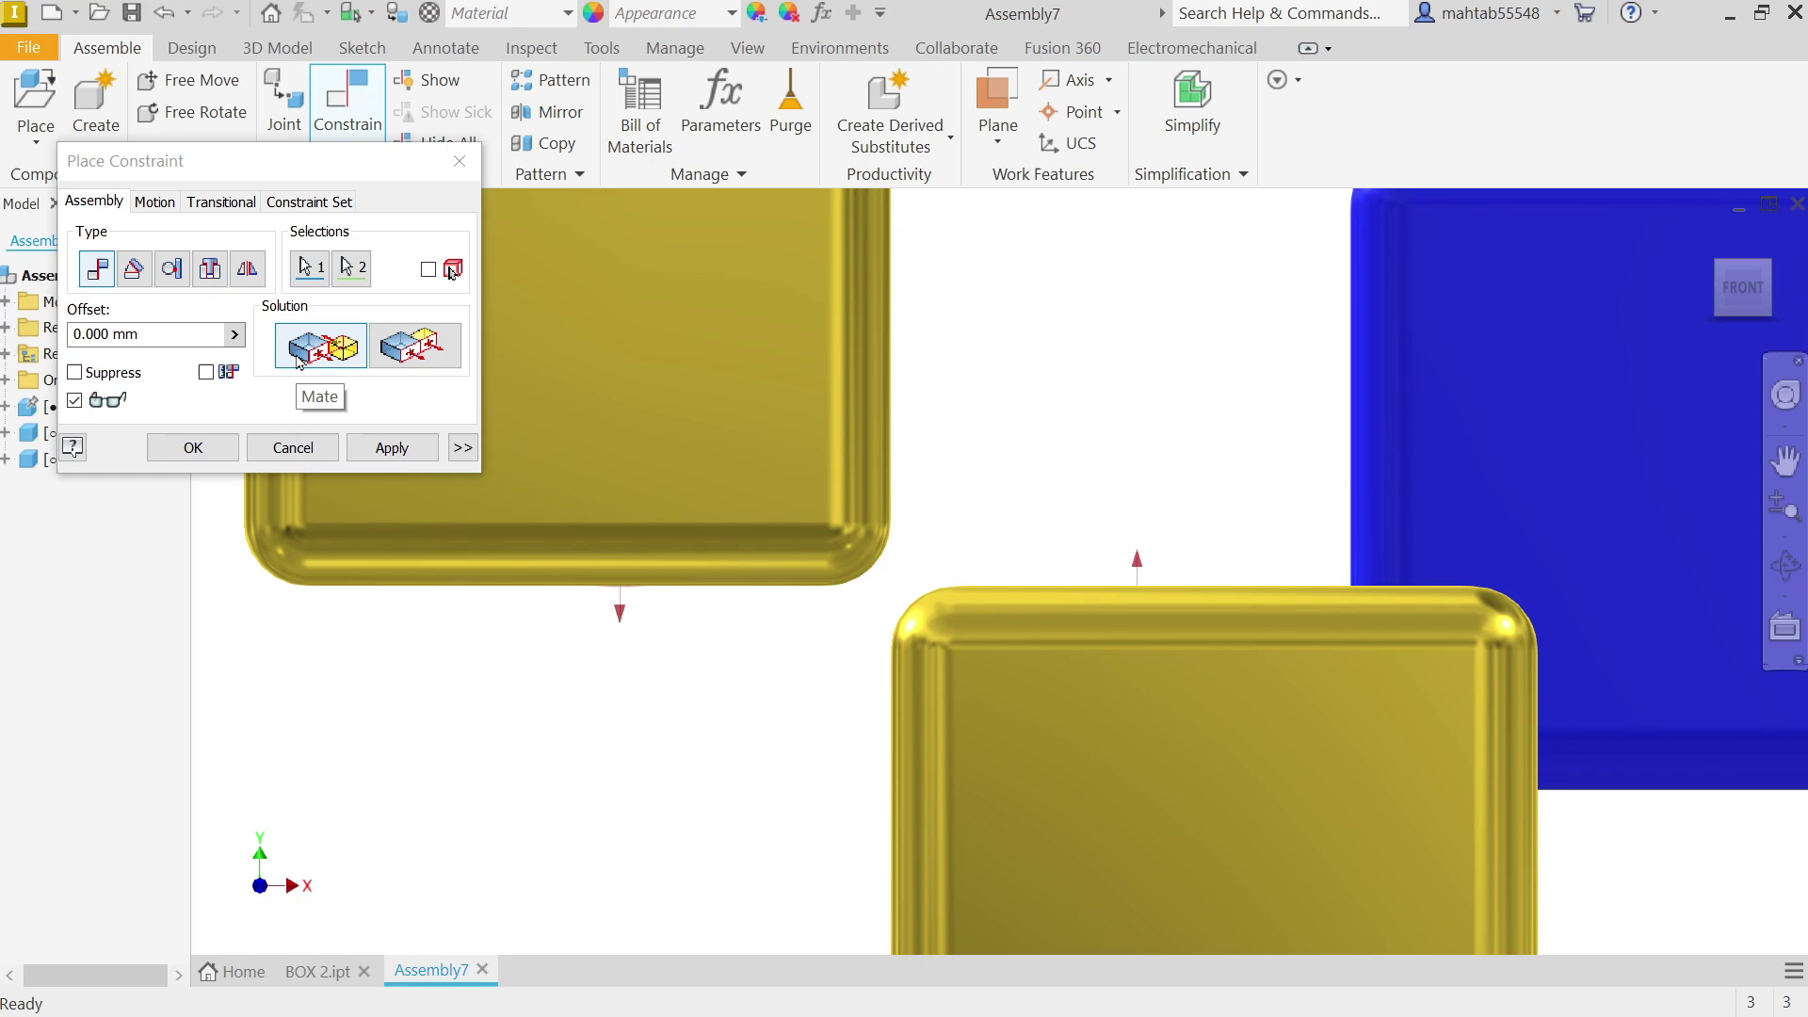
{"action": "left_click", "coordinate": [415, 356]}
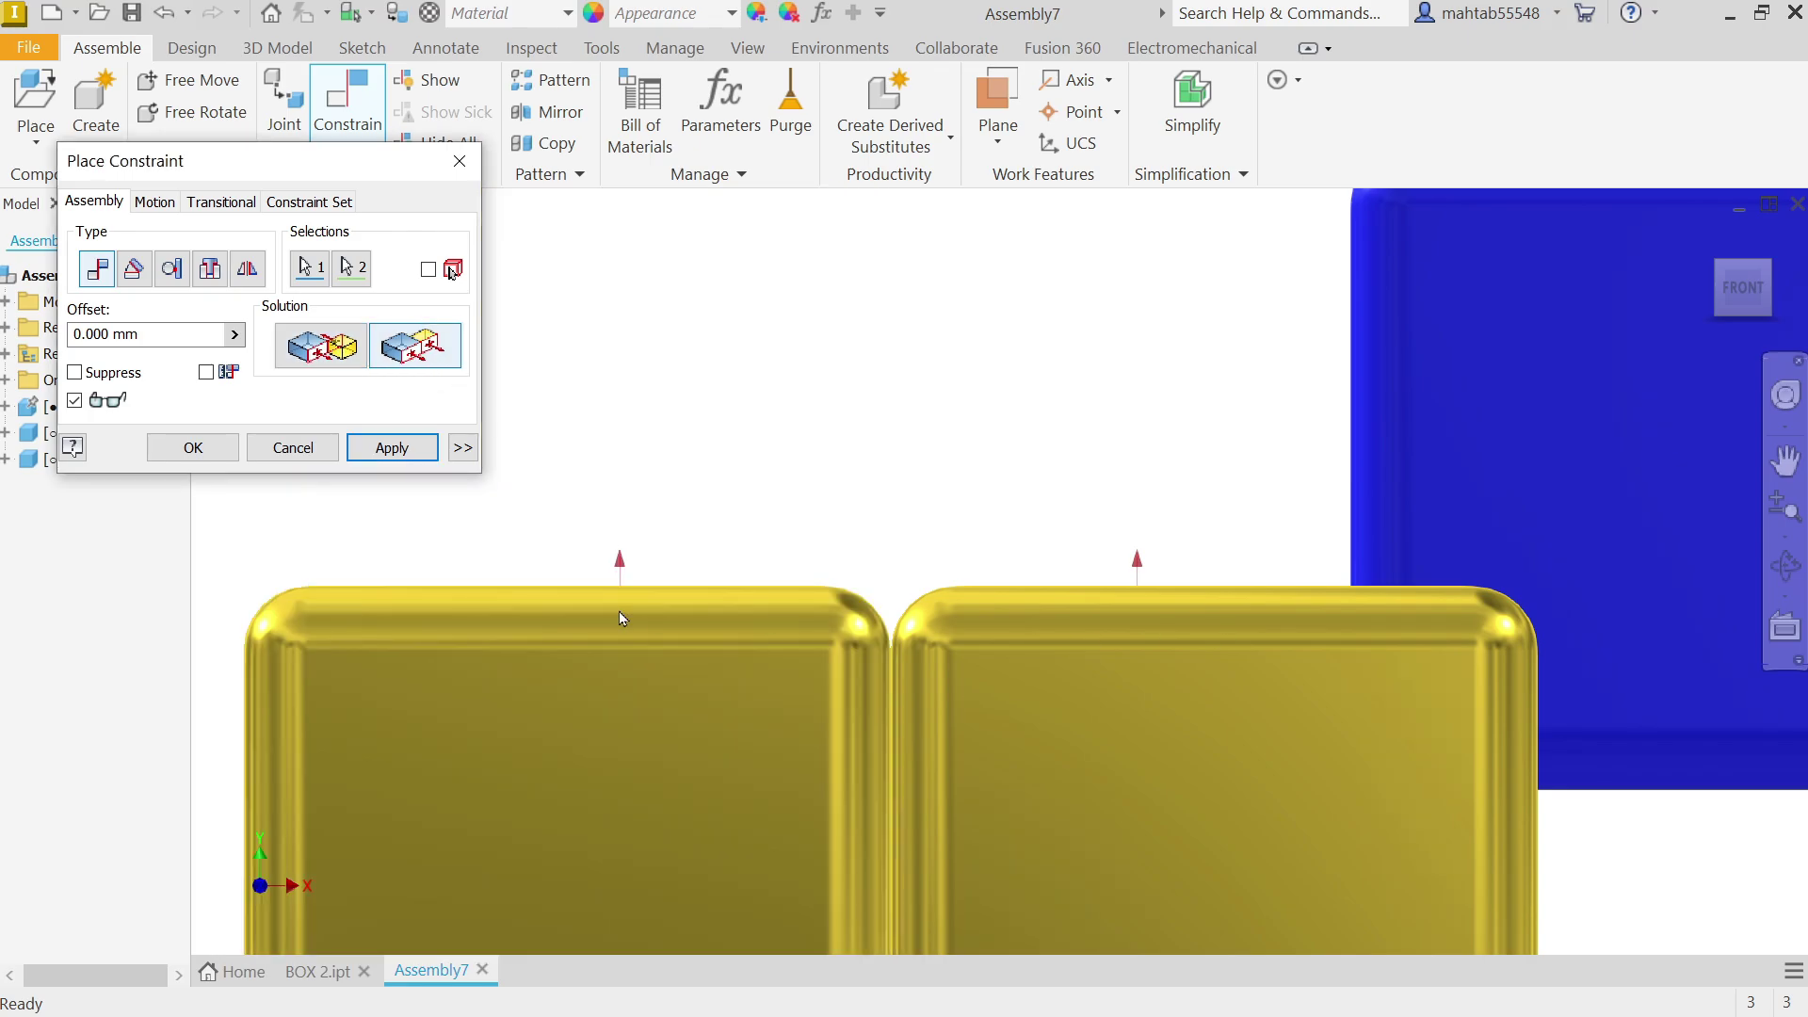
{"action": "left_click", "coordinate": [1714, 235]}
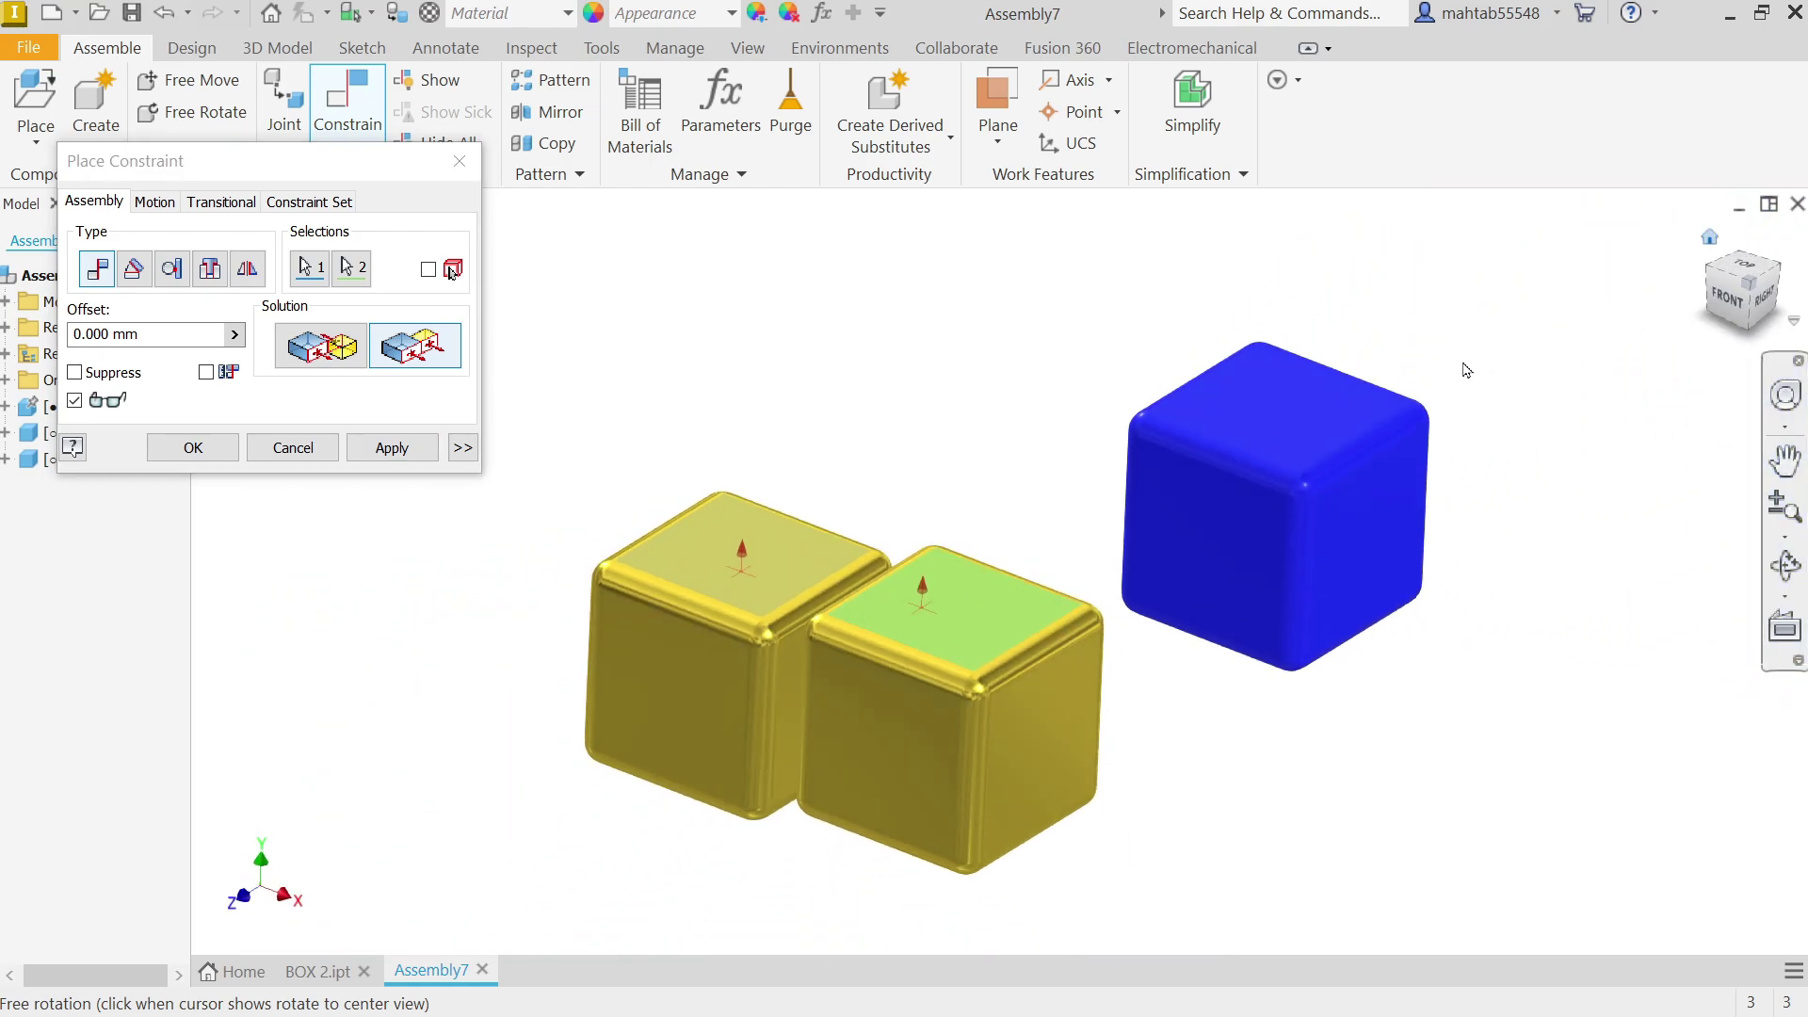
{"action": "scroll", "coordinate": [839, 565], "scroll_direction": "up", "scroll_amount": 5}
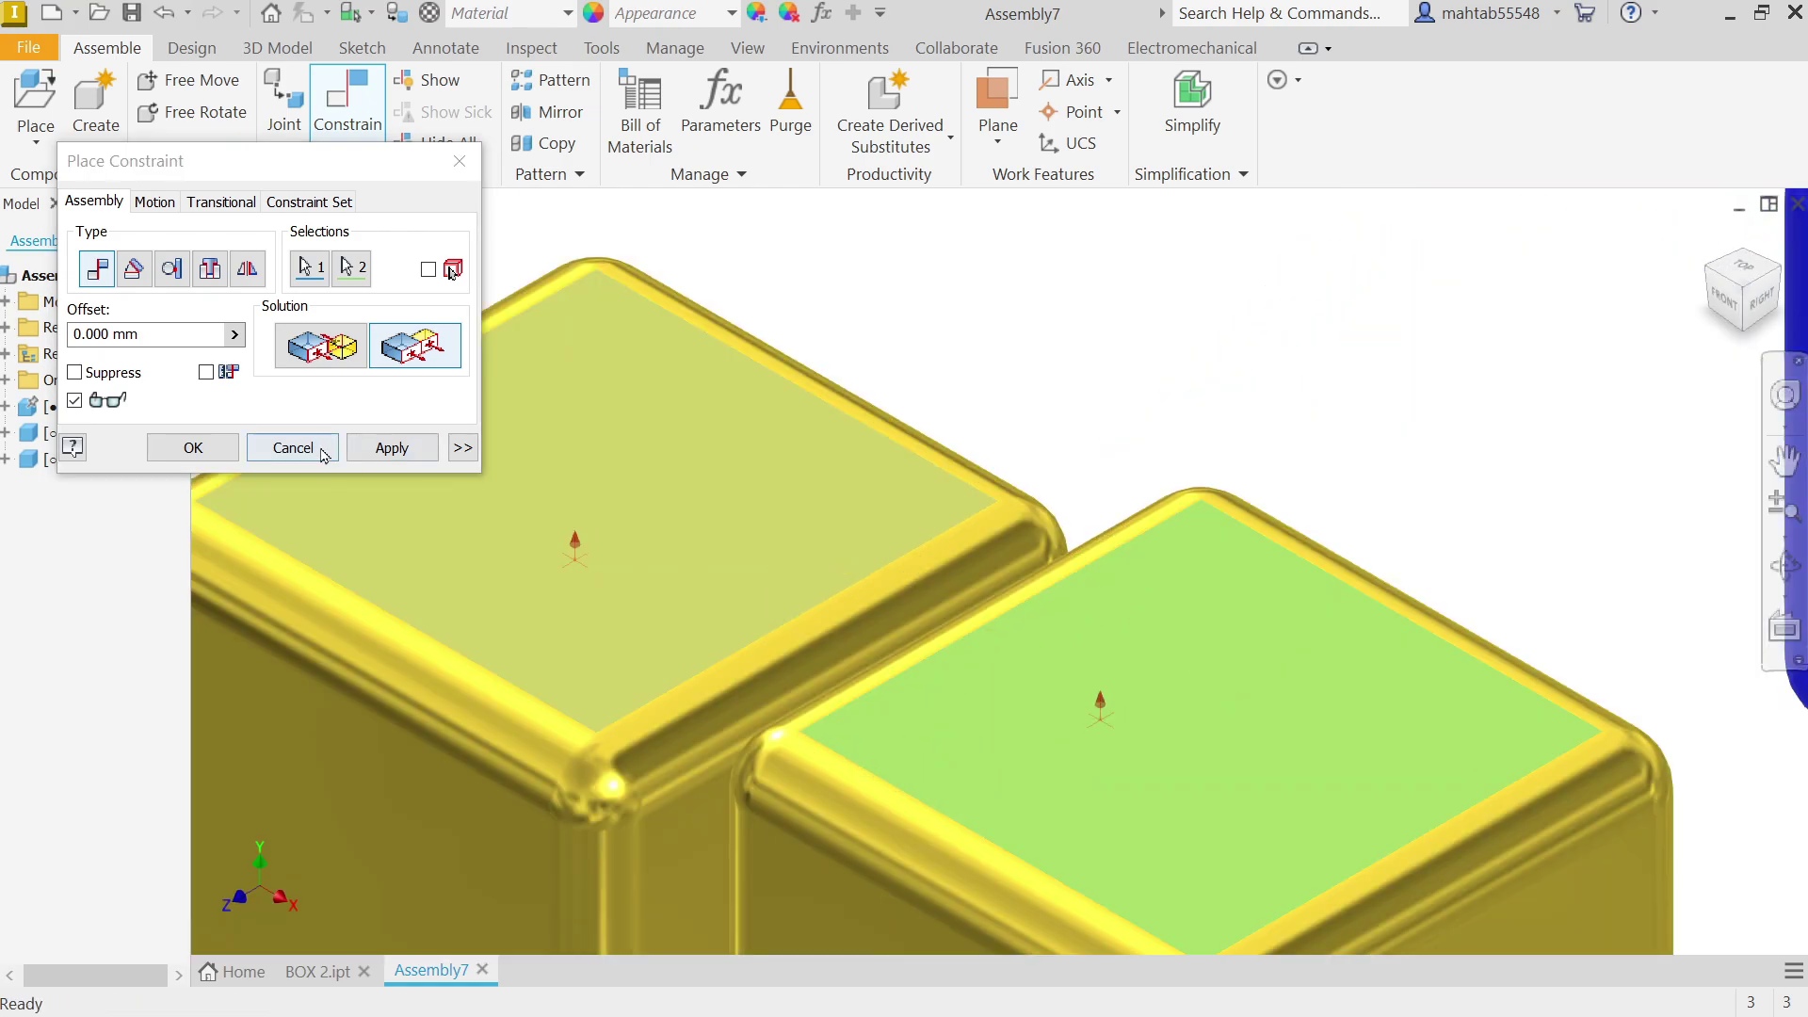
{"action": "left_click", "coordinate": [407, 449]}
Step: Apply a Flush constraint between the left and right brass cubes' front faces
{"action": "scroll", "coordinate": [823, 436], "scroll_direction": "down", "scroll_amount": 6}
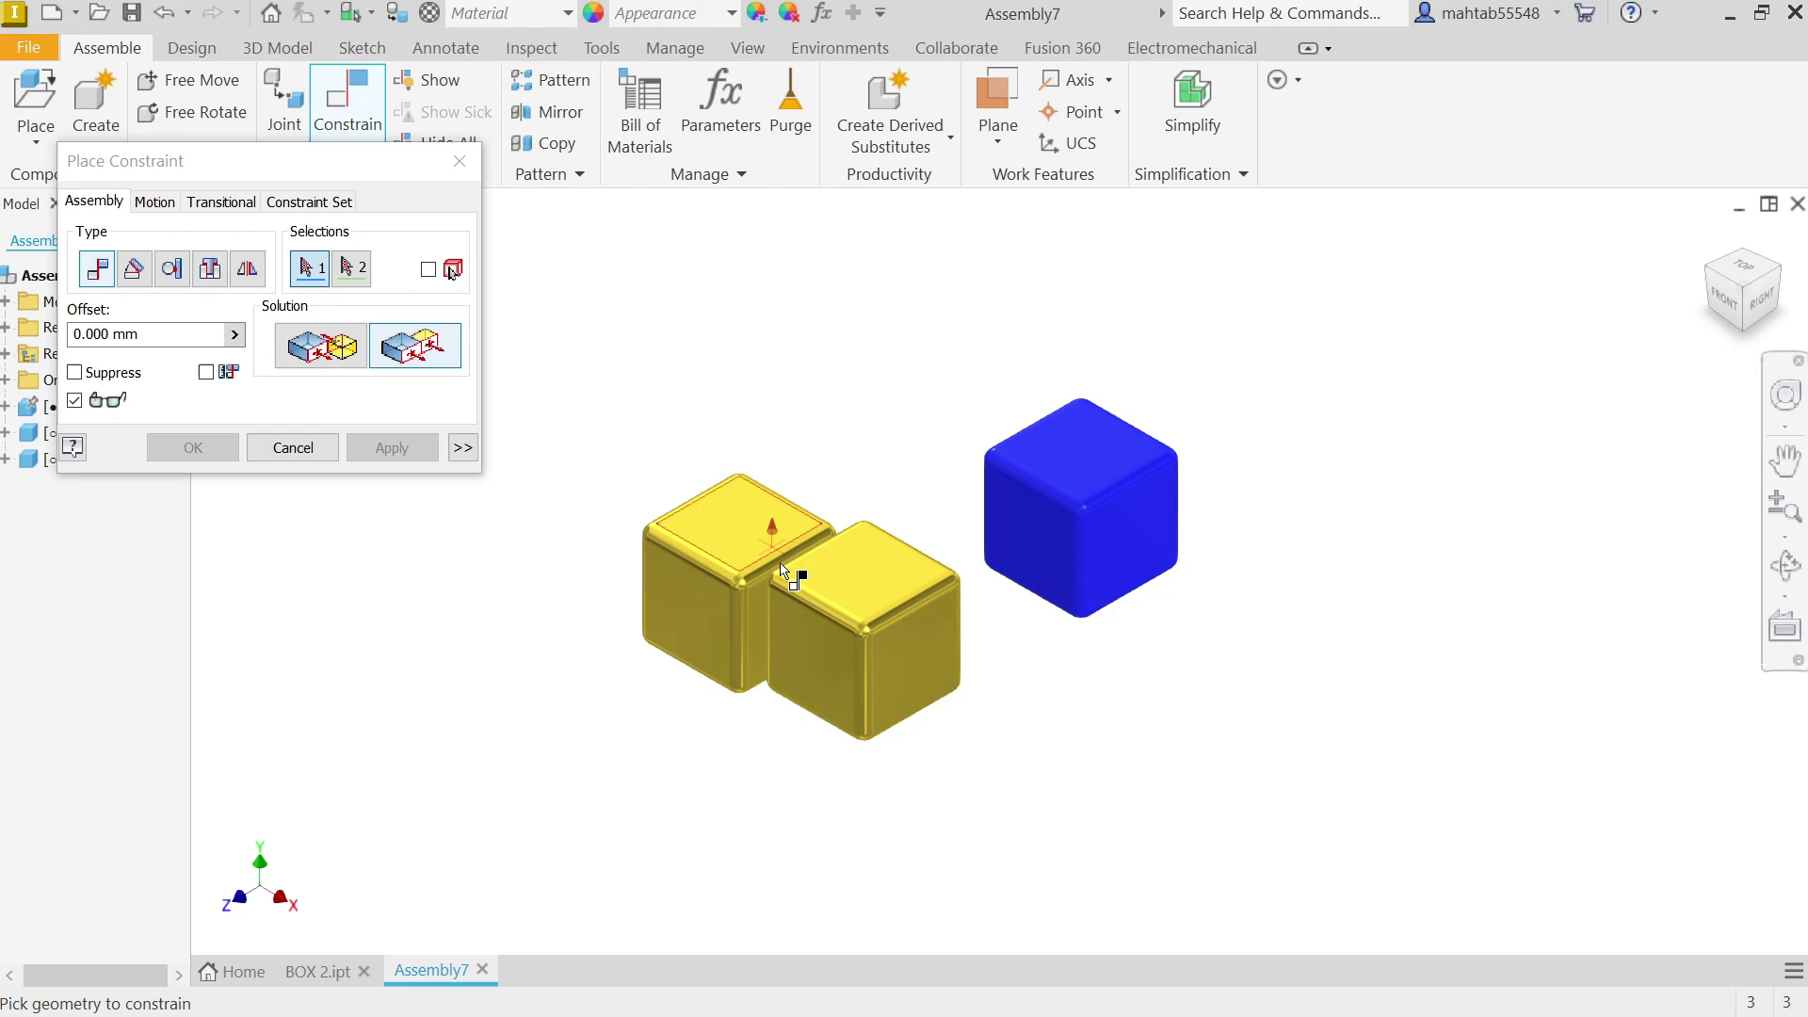
{"action": "scroll", "coordinate": [766, 627], "scroll_direction": "up", "scroll_amount": 8}
{"action": "left_click", "coordinate": [516, 562]}
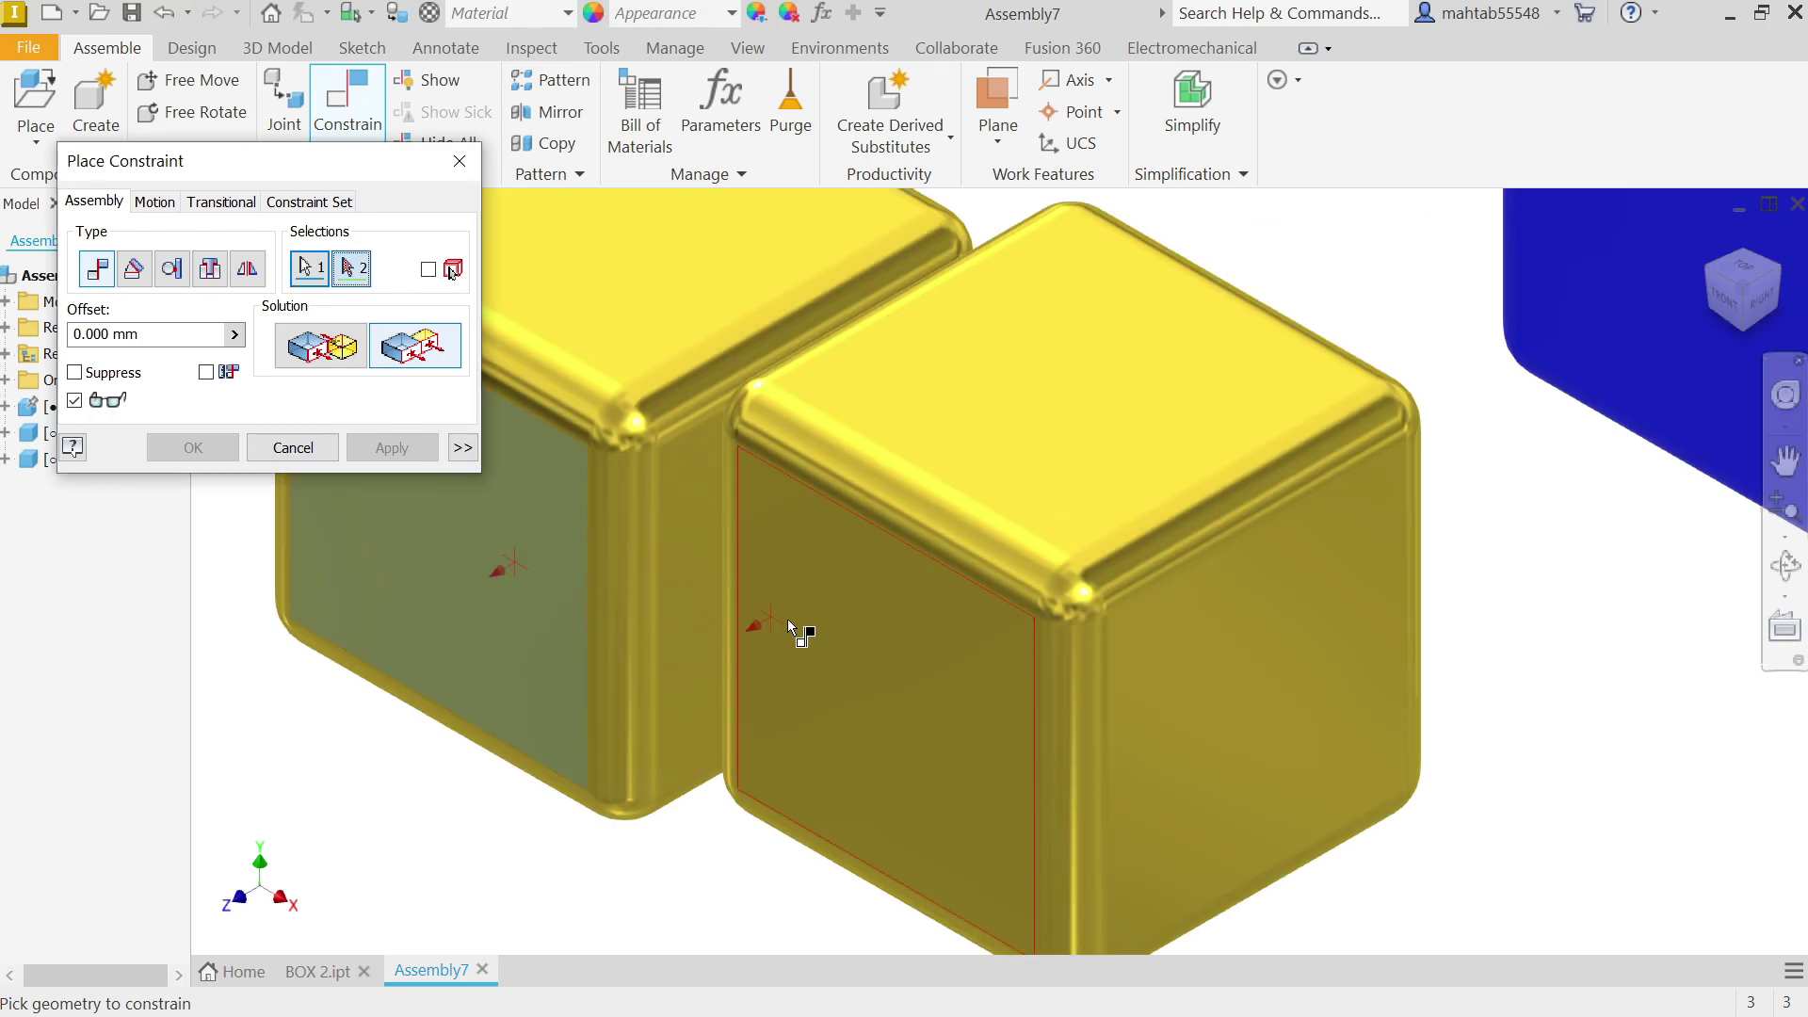
{"action": "left_click", "coordinate": [853, 621]}
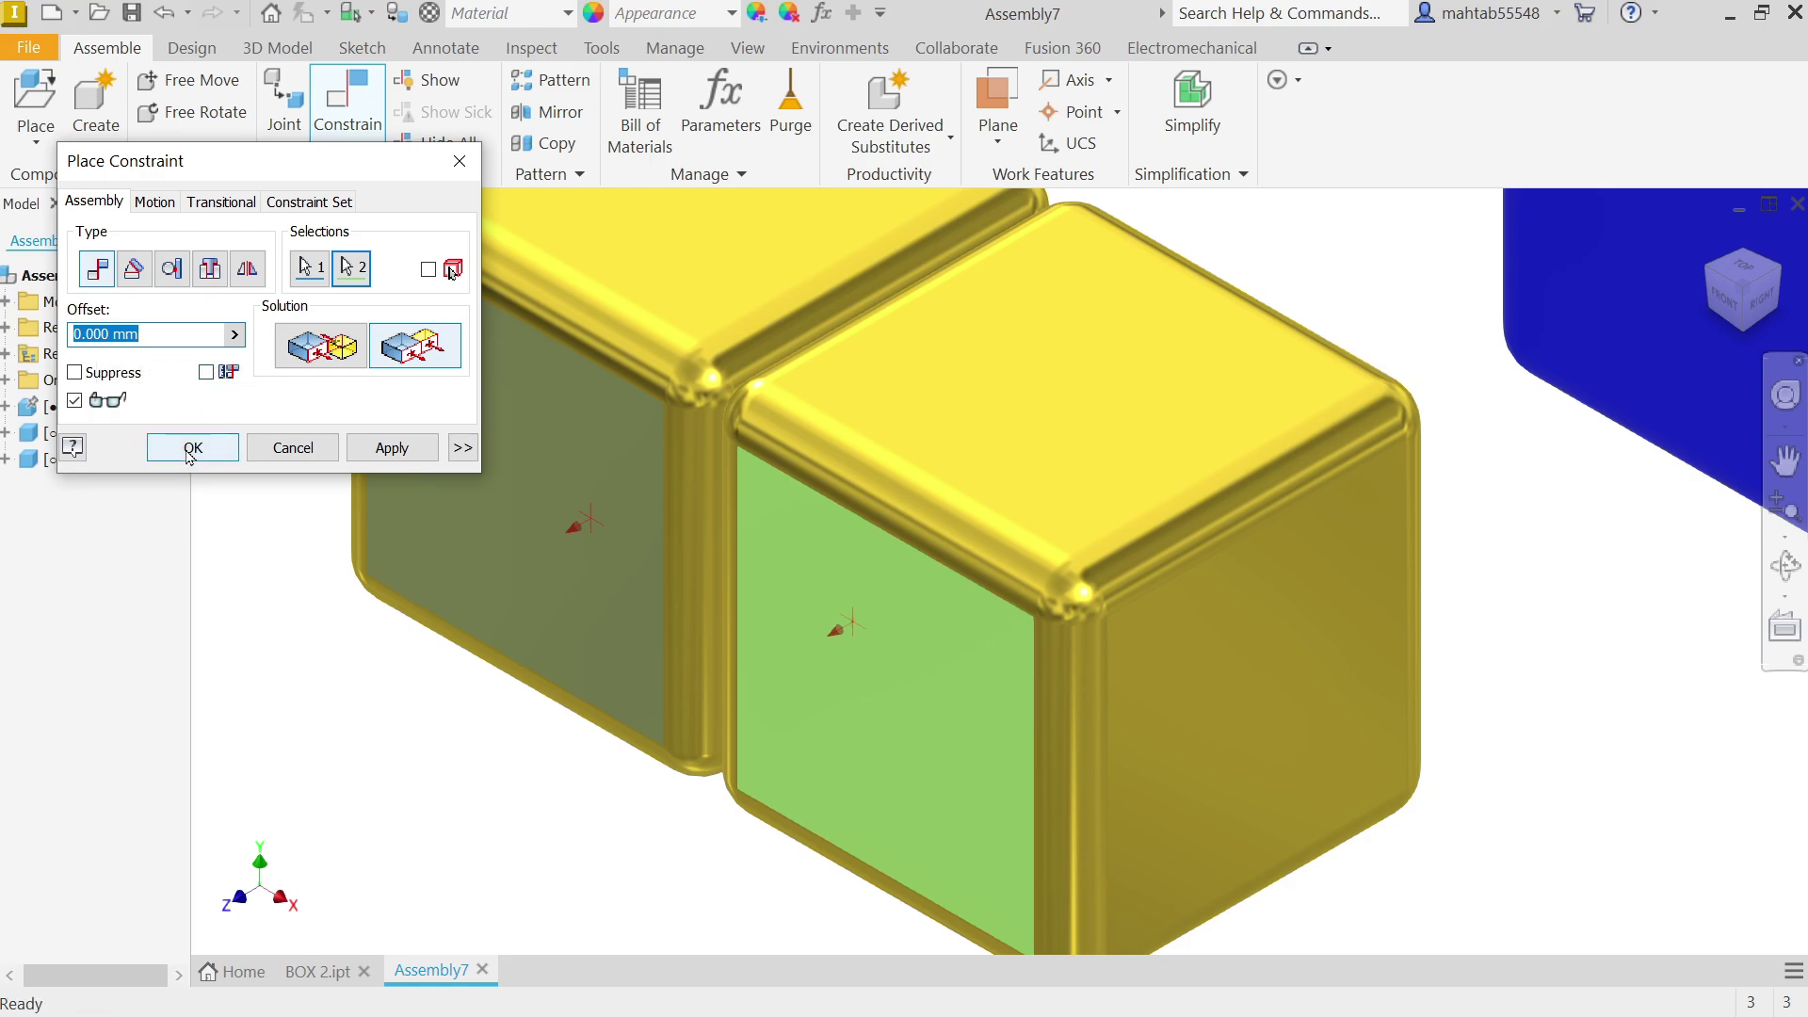
{"action": "left_click", "coordinate": [392, 447]}
{"action": "scroll", "coordinate": [1141, 424], "scroll_direction": "down", "scroll_amount": 5}
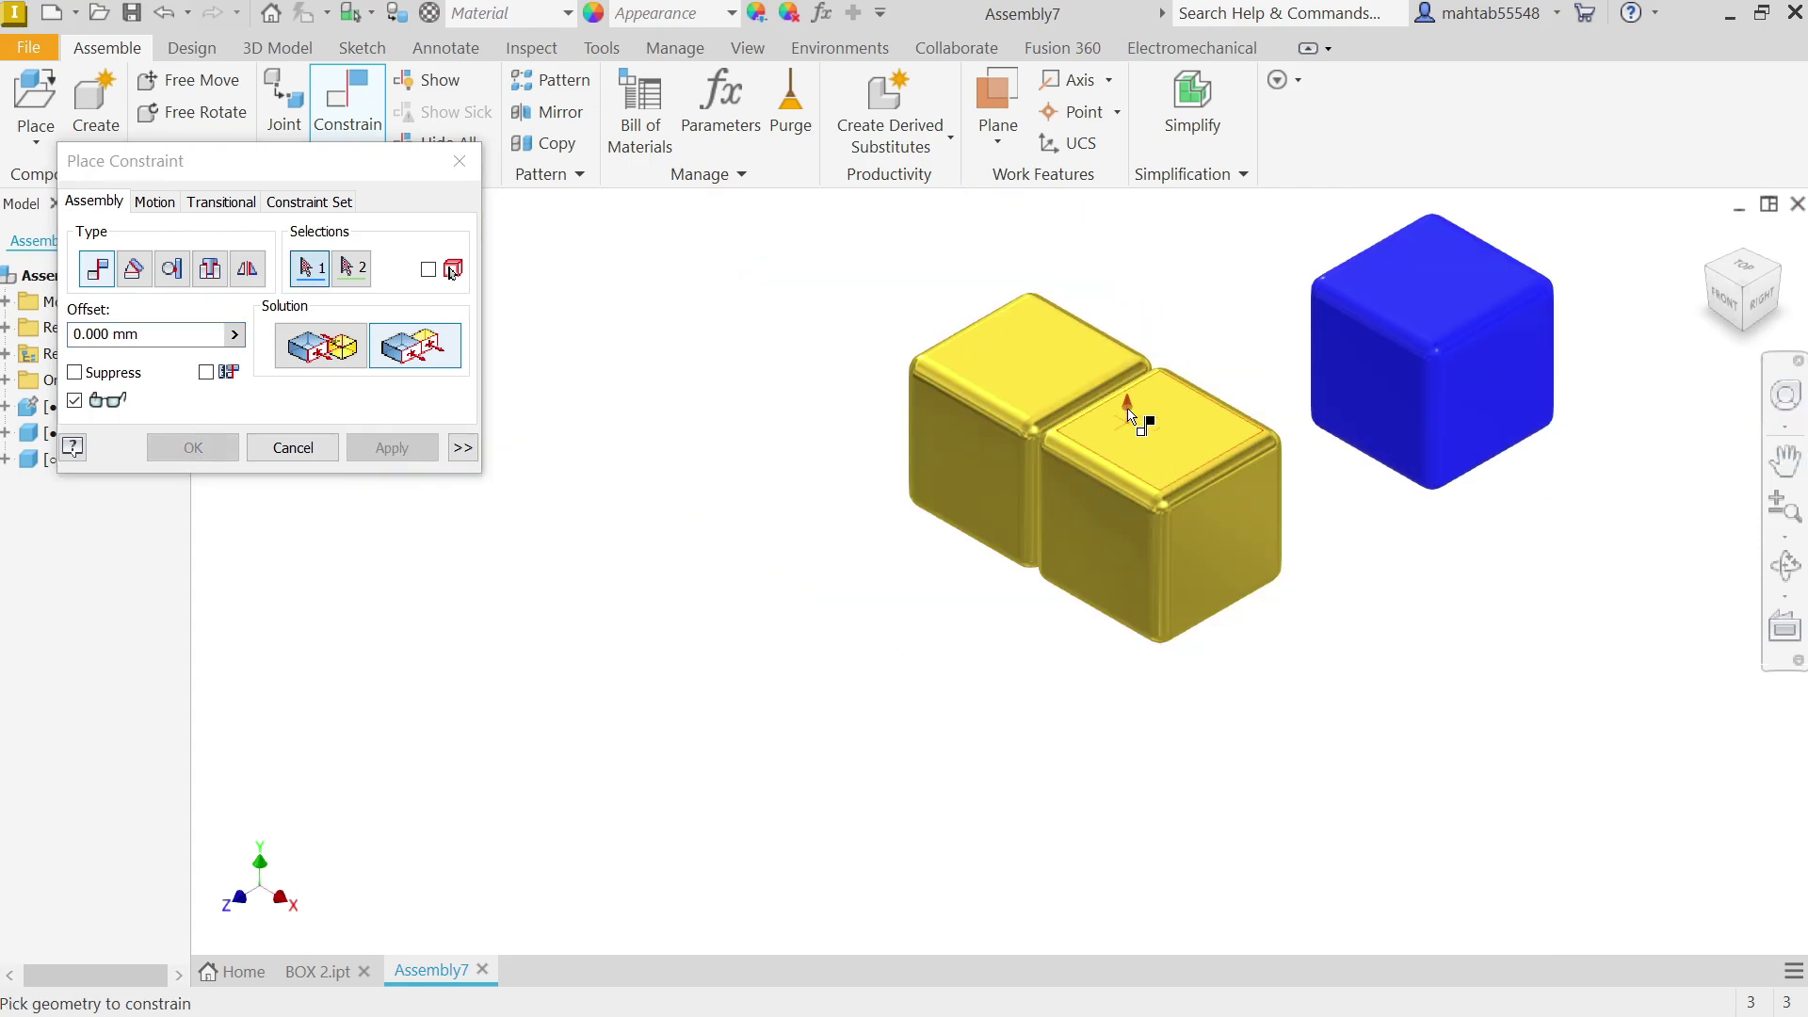
{"action": "scroll", "coordinate": [1346, 353], "scroll_direction": "up", "scroll_amount": 3}
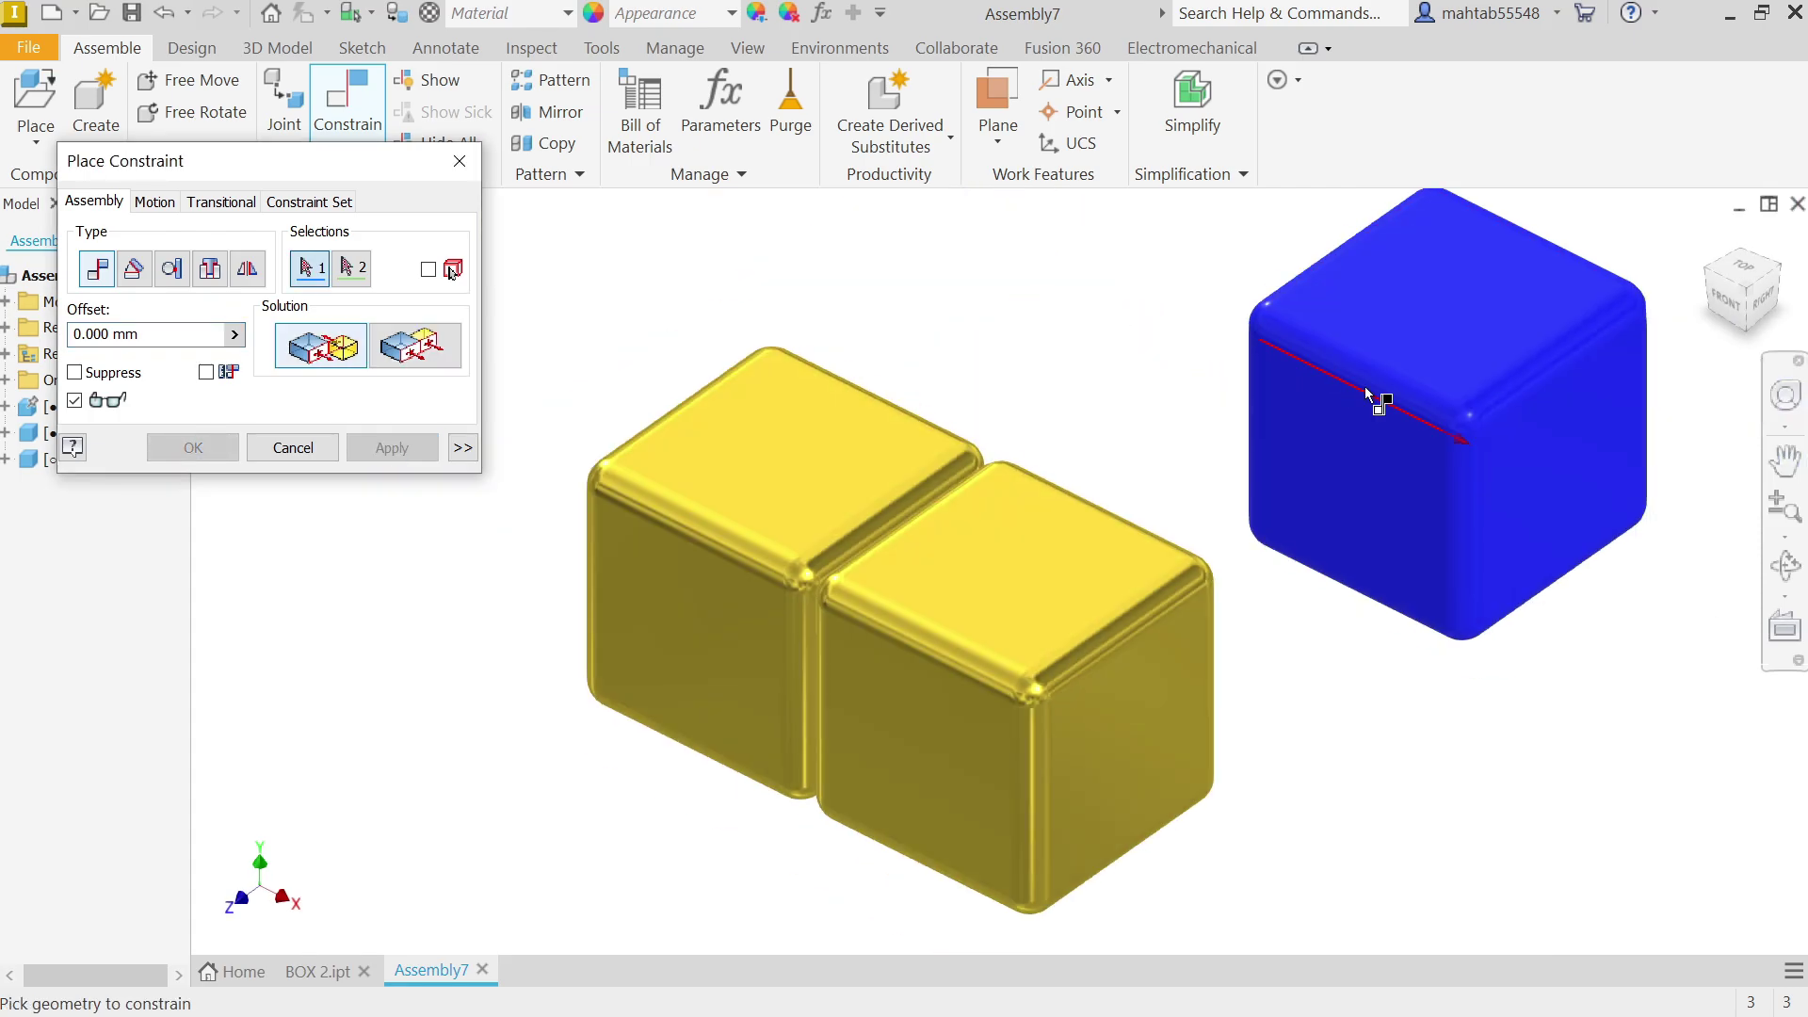
Step: Mate the blue cube's face to the left brass cube's top face, keeping the Mate solution
{"action": "left_click", "coordinate": [1384, 286]}
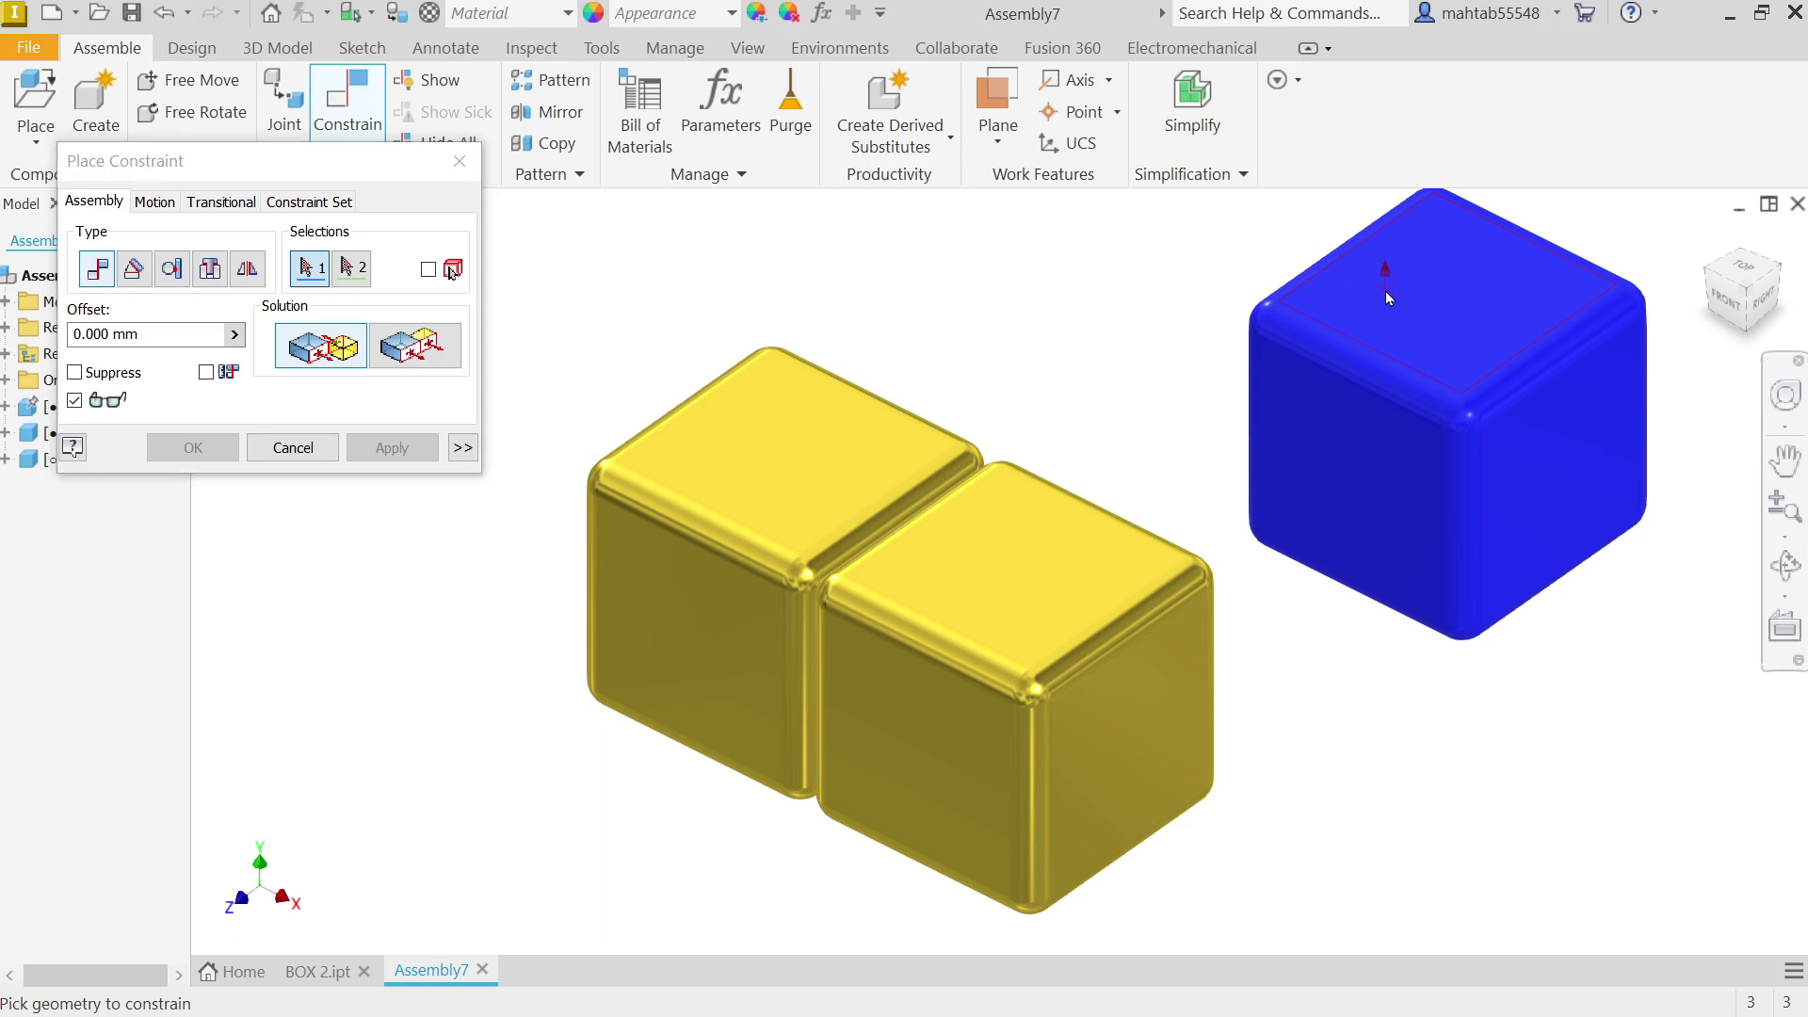
{"action": "left_click", "coordinate": [806, 456]}
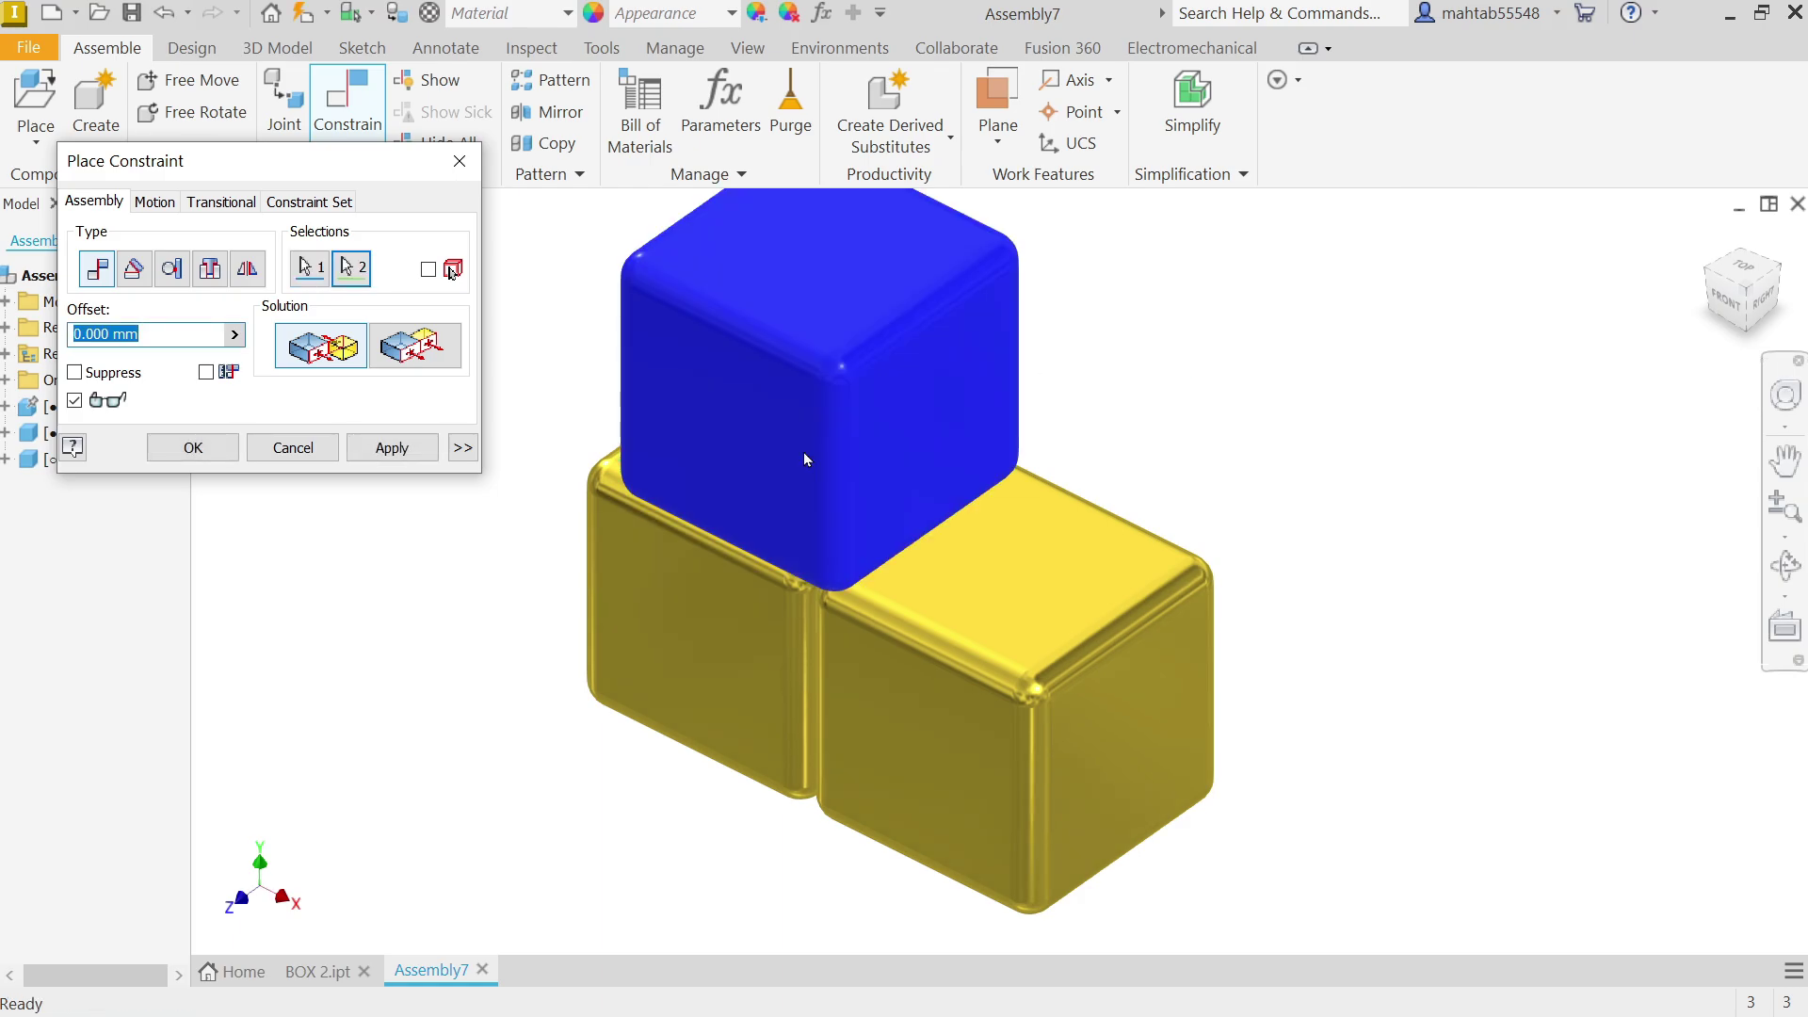
{"action": "left_click", "coordinate": [417, 347]}
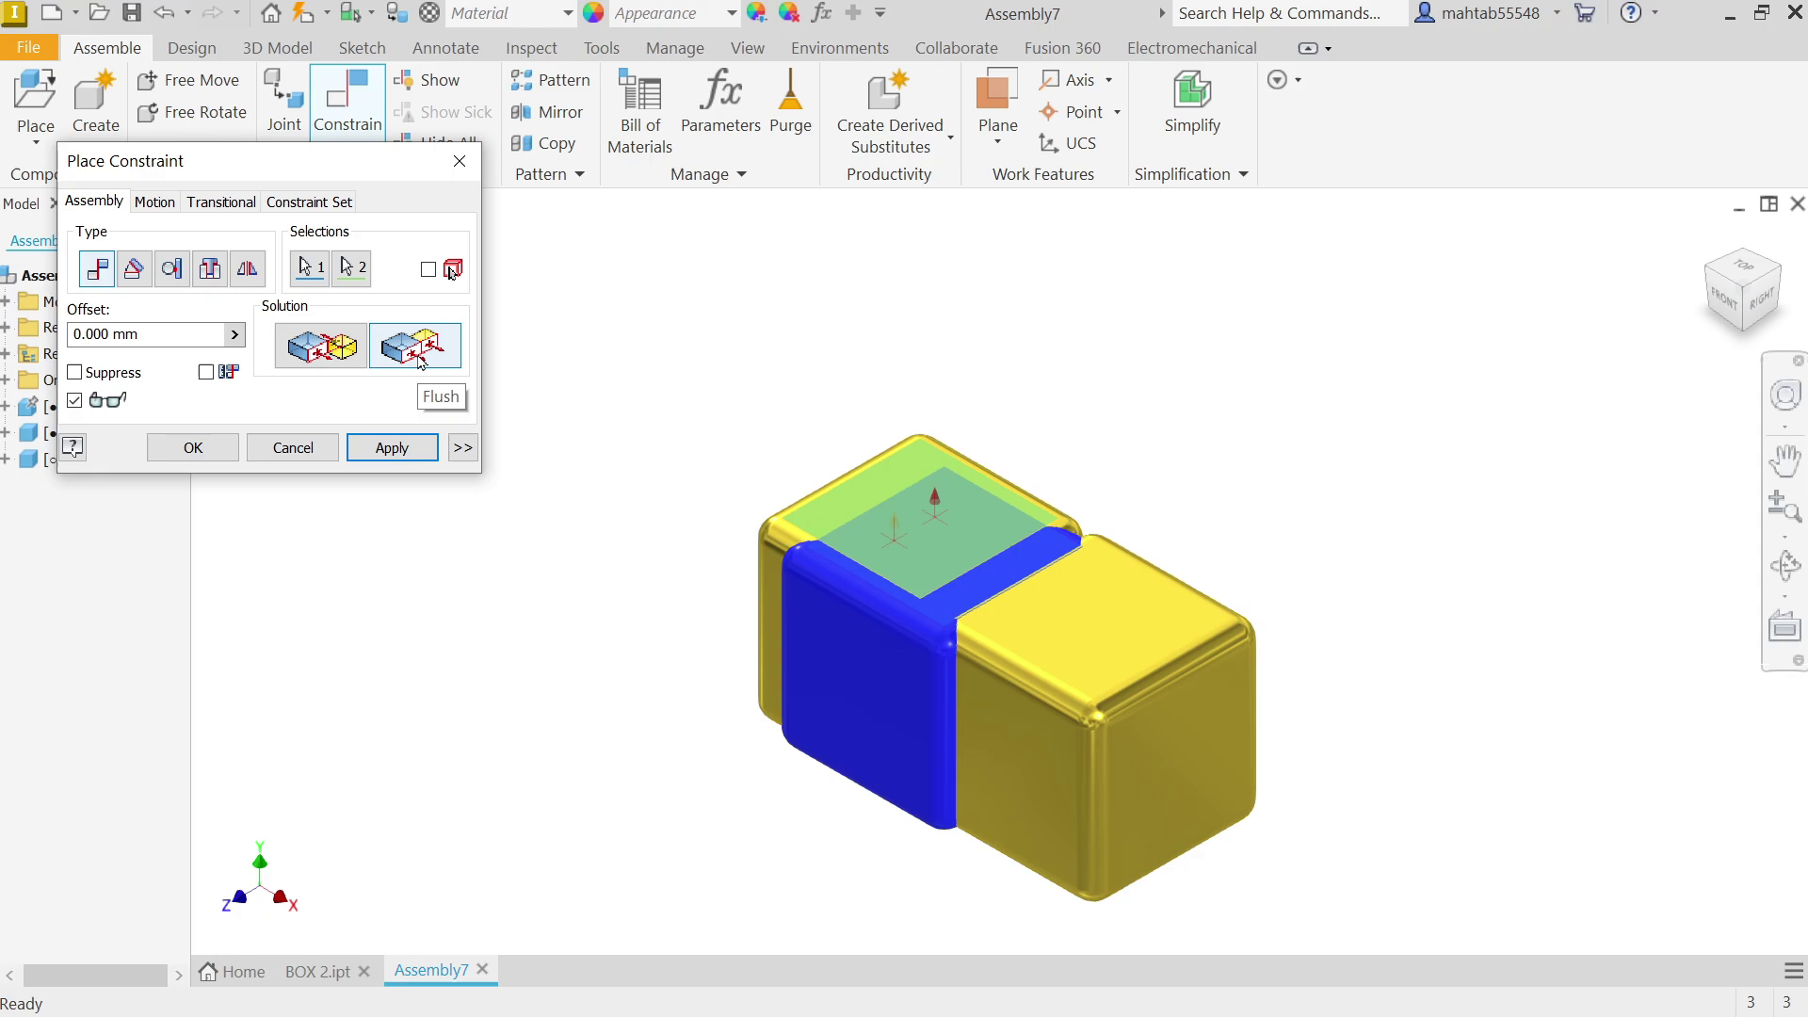
{"action": "left_click", "coordinate": [317, 355]}
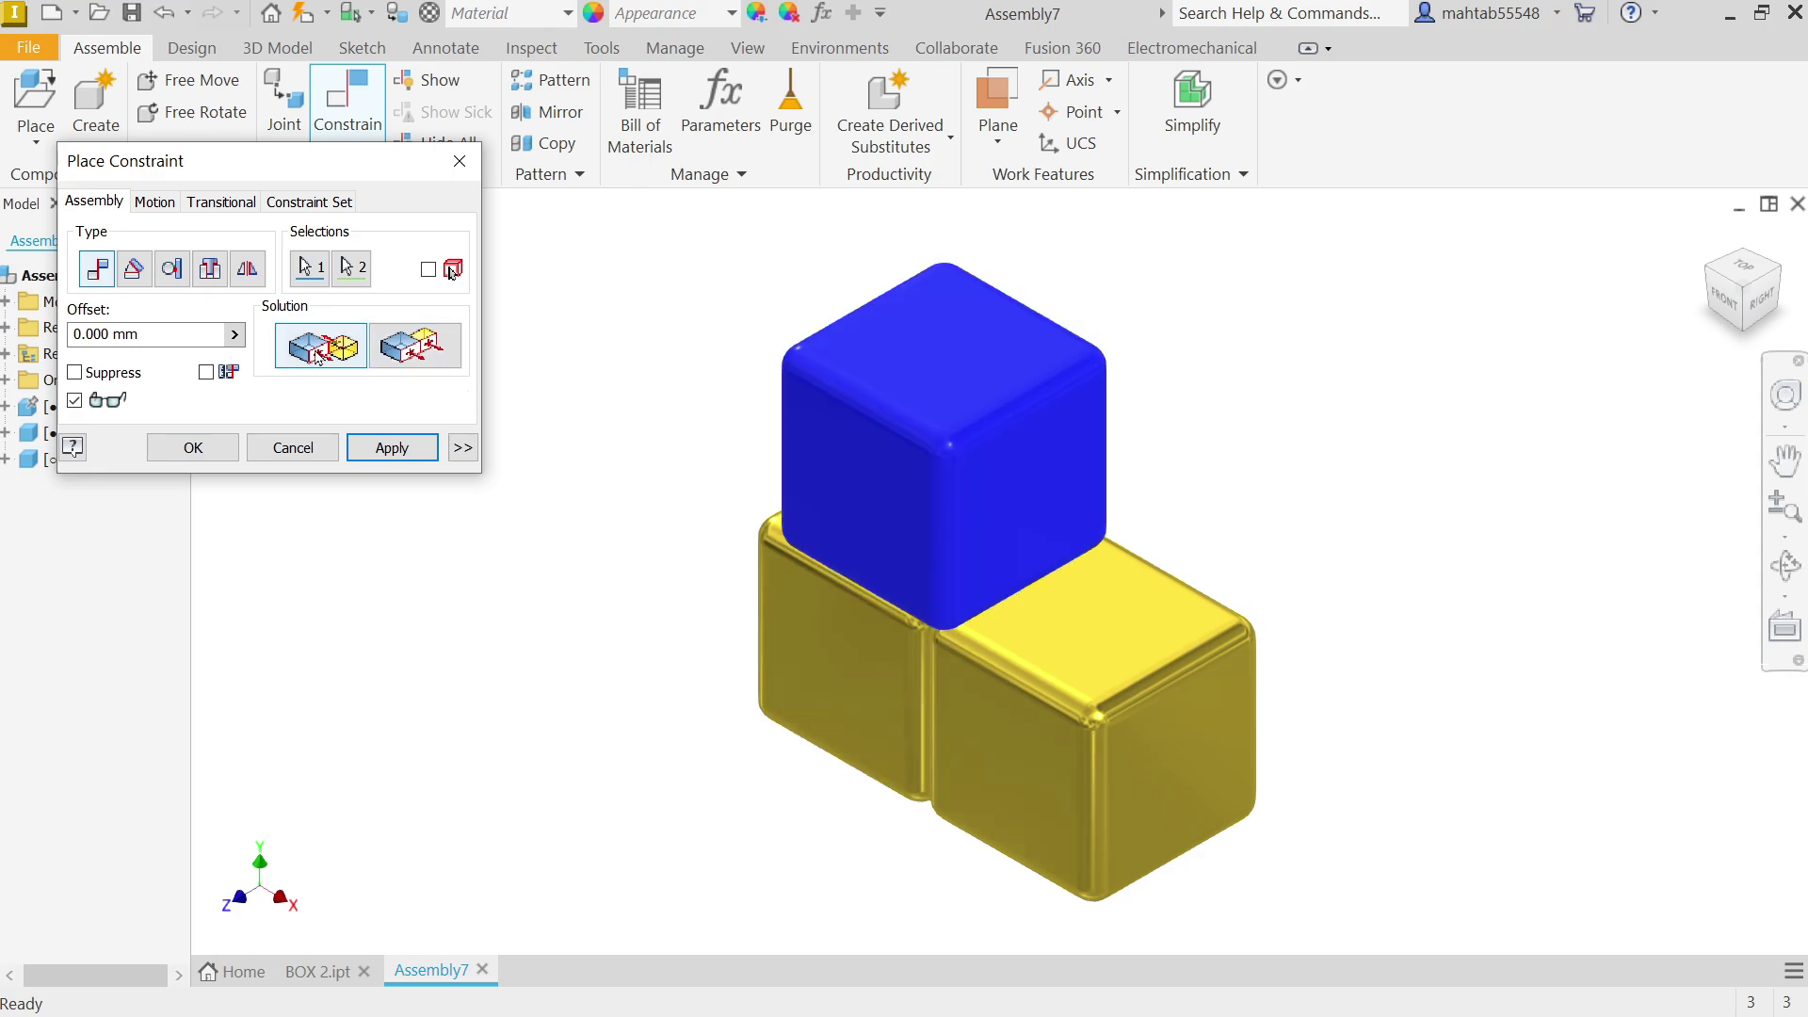
{"action": "left_click", "coordinate": [388, 449]}
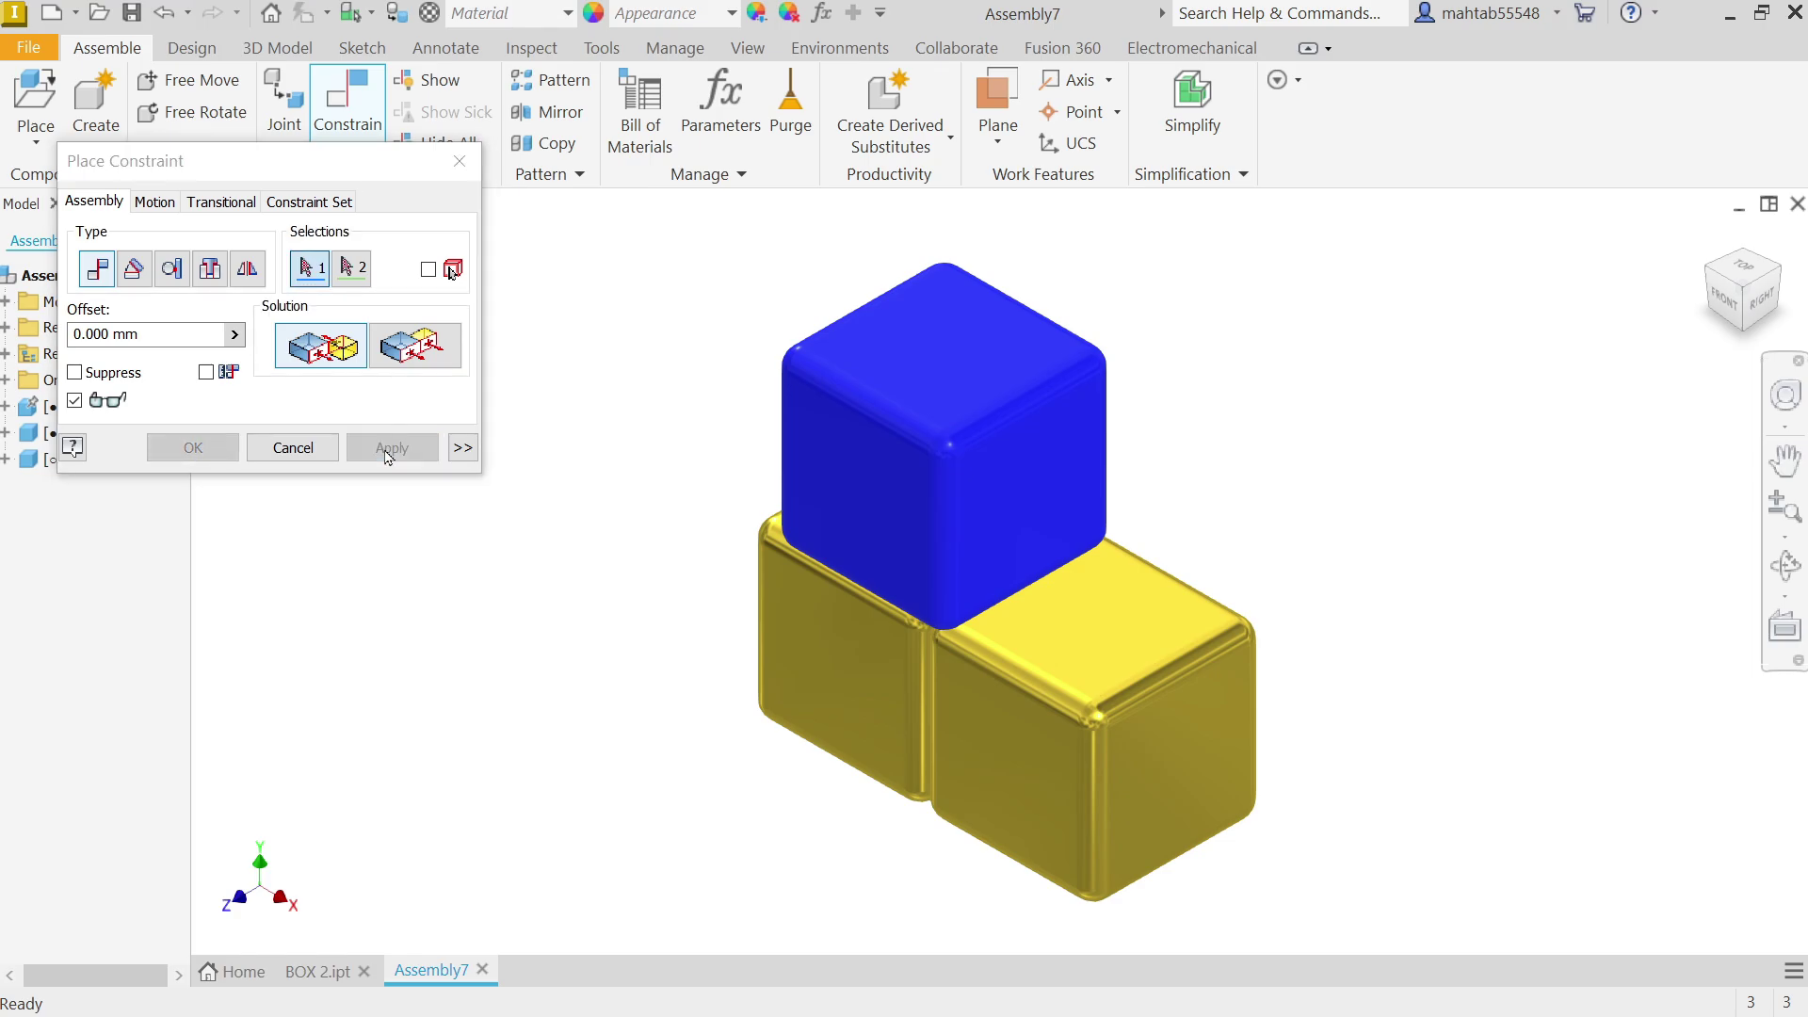
Step: Pair a blue cube side face with the left brass cube's front face at 0 offset
{"action": "left_click", "coordinate": [850, 516]}
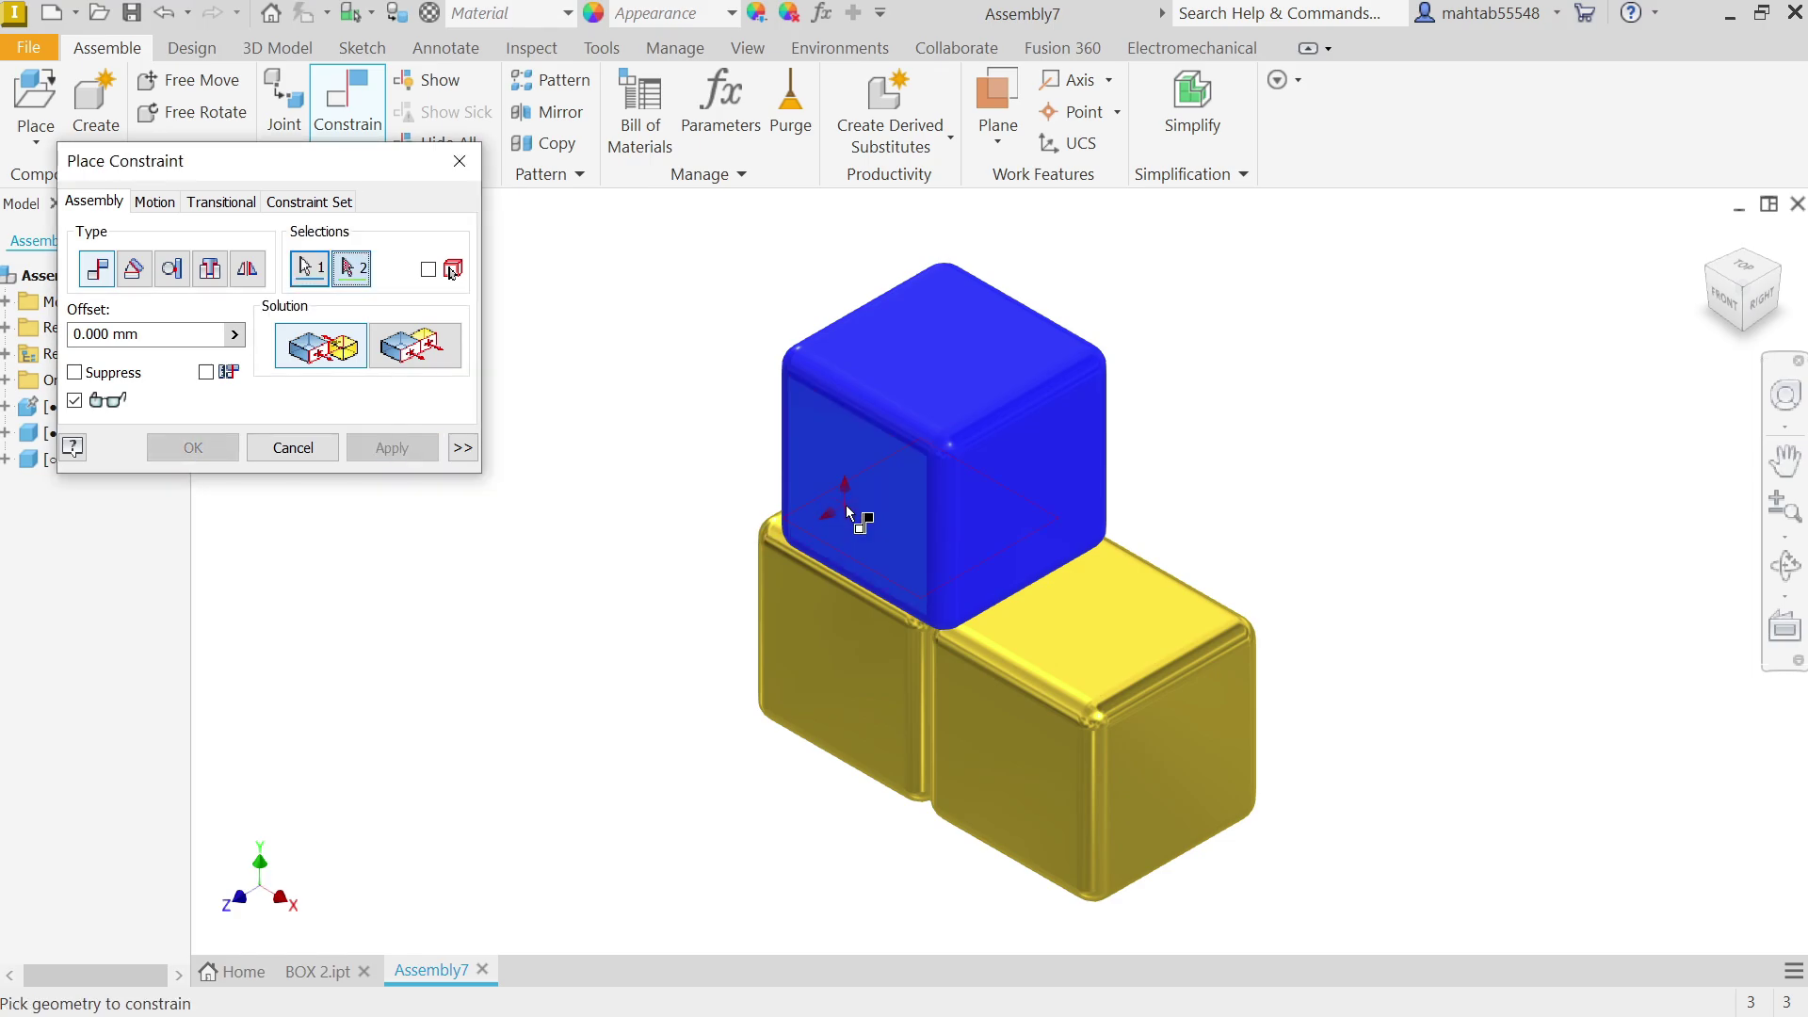
{"action": "left_click", "coordinate": [827, 609]}
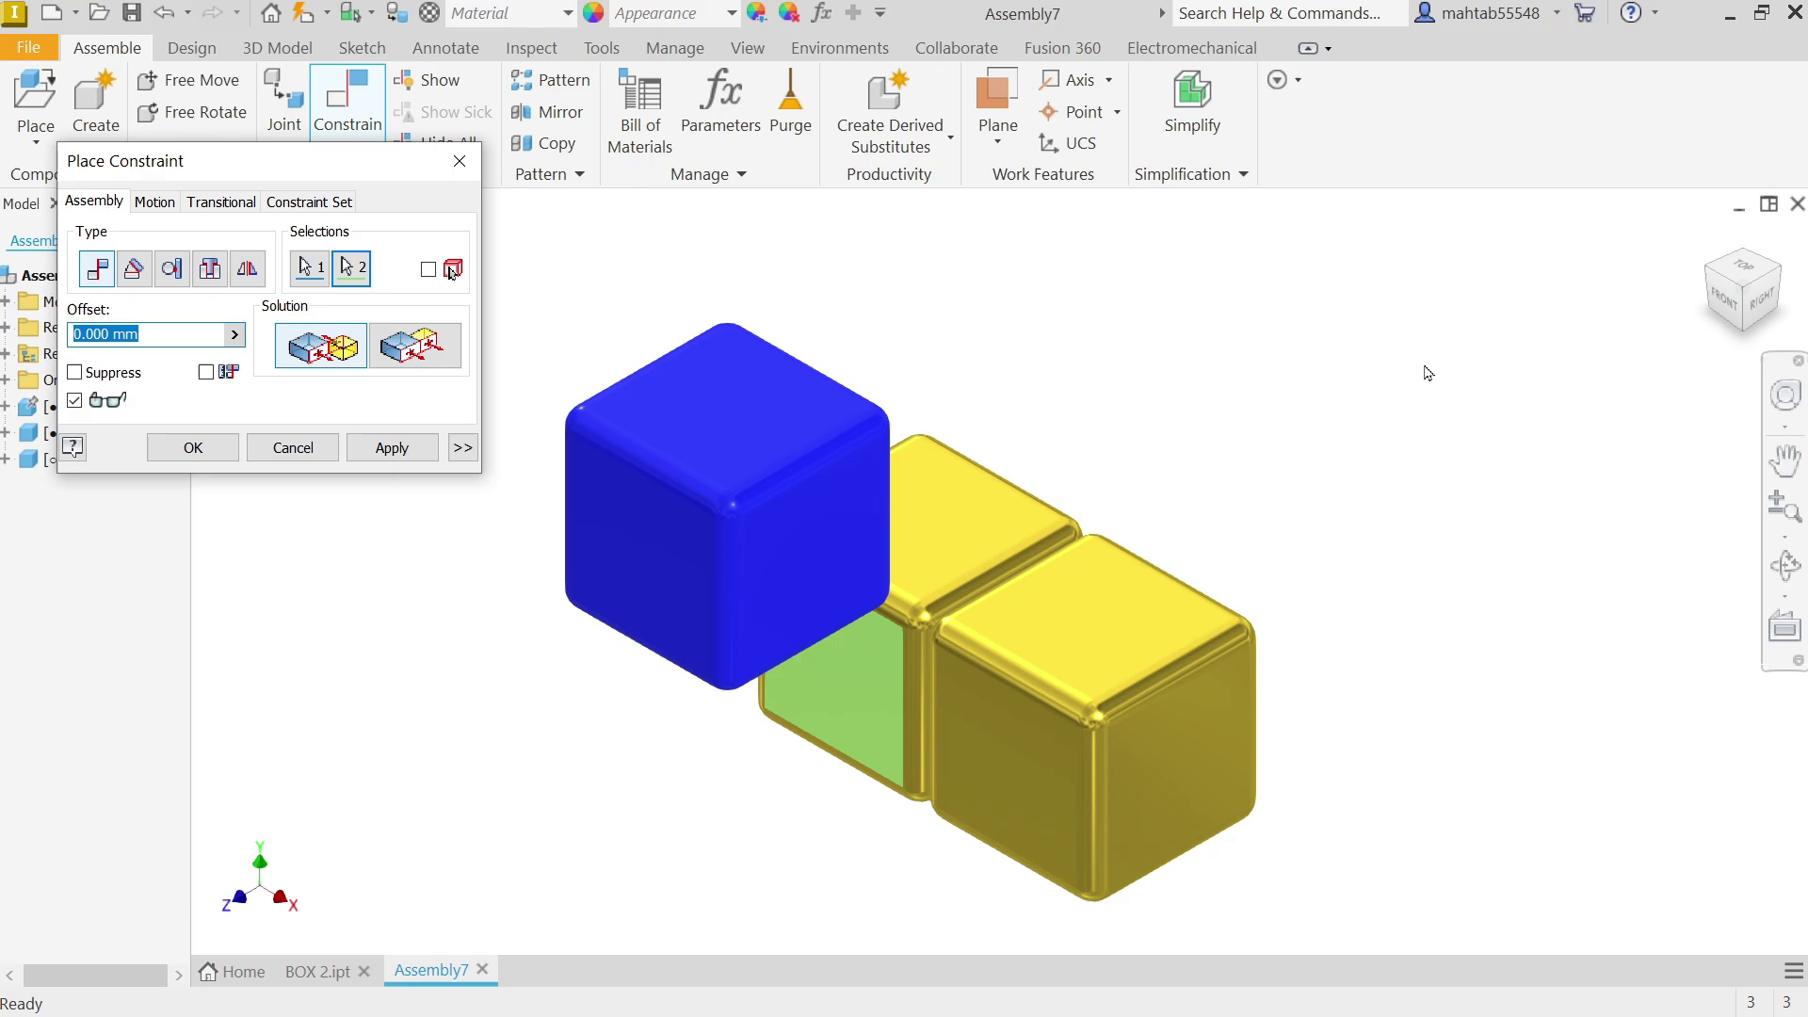
{"action": "left_click", "coordinate": [1768, 303]}
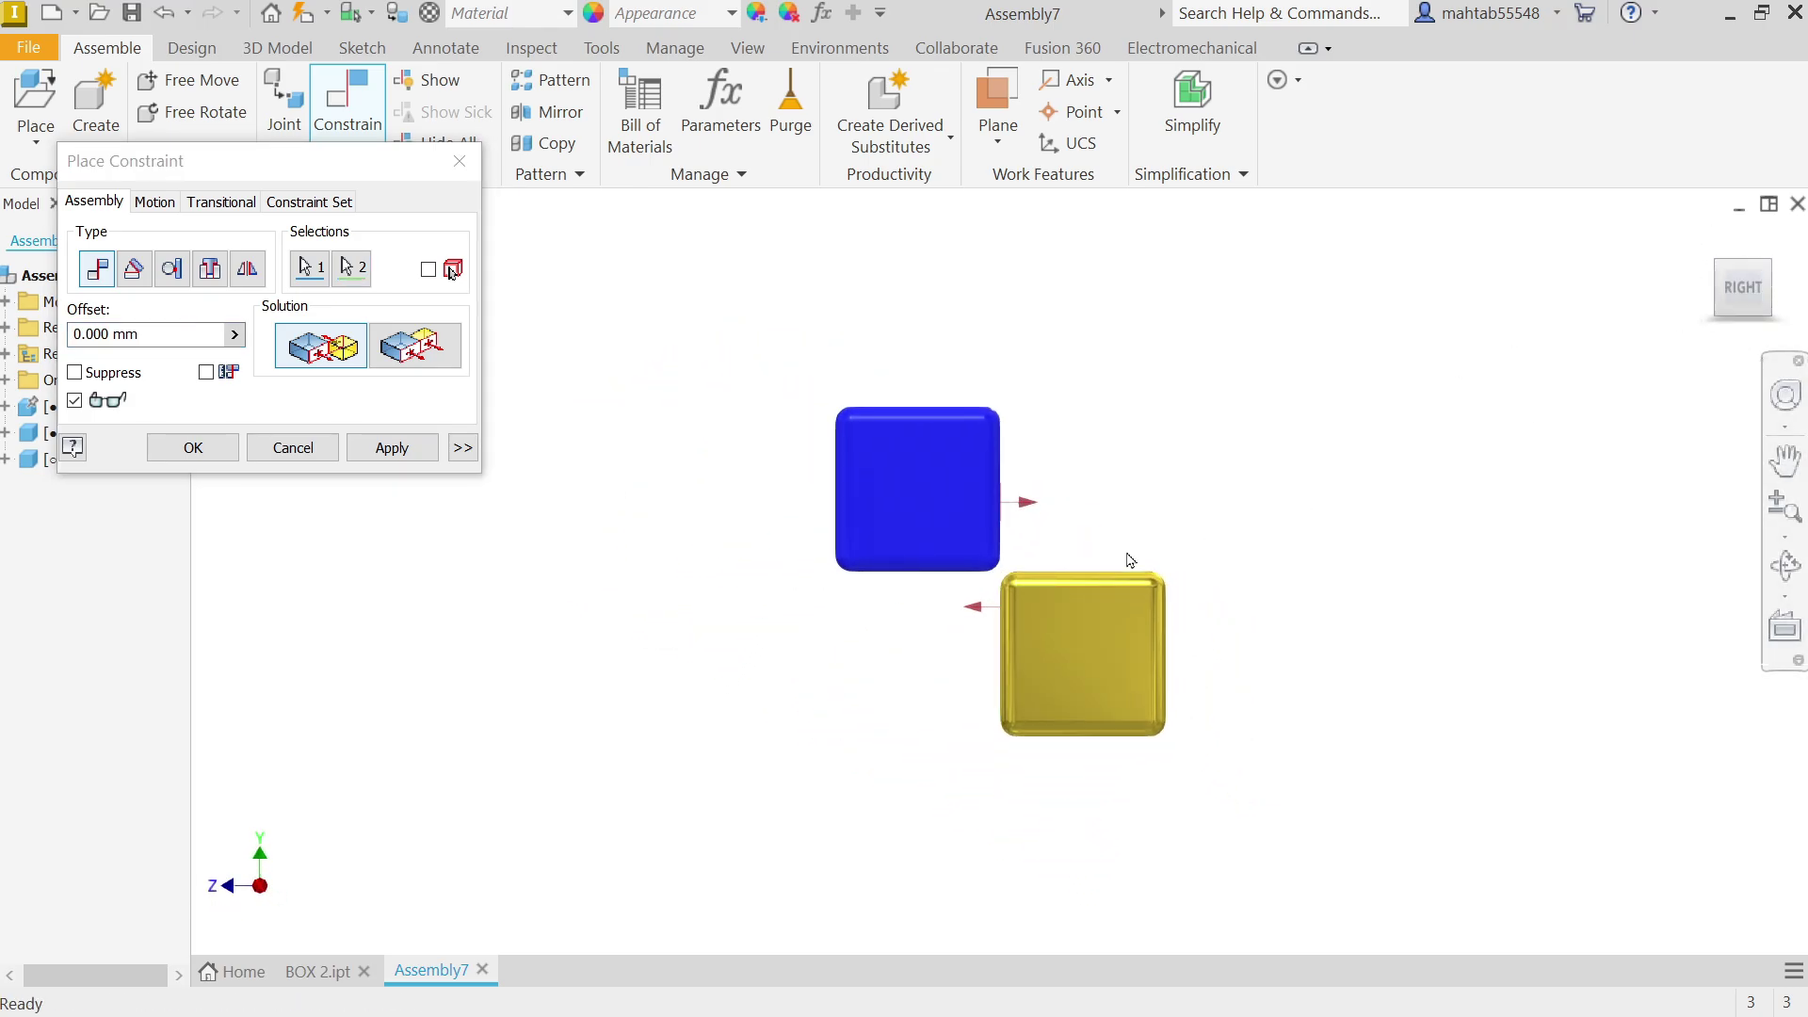
{"action": "scroll", "coordinate": [974, 505], "scroll_direction": "up", "scroll_amount": 3}
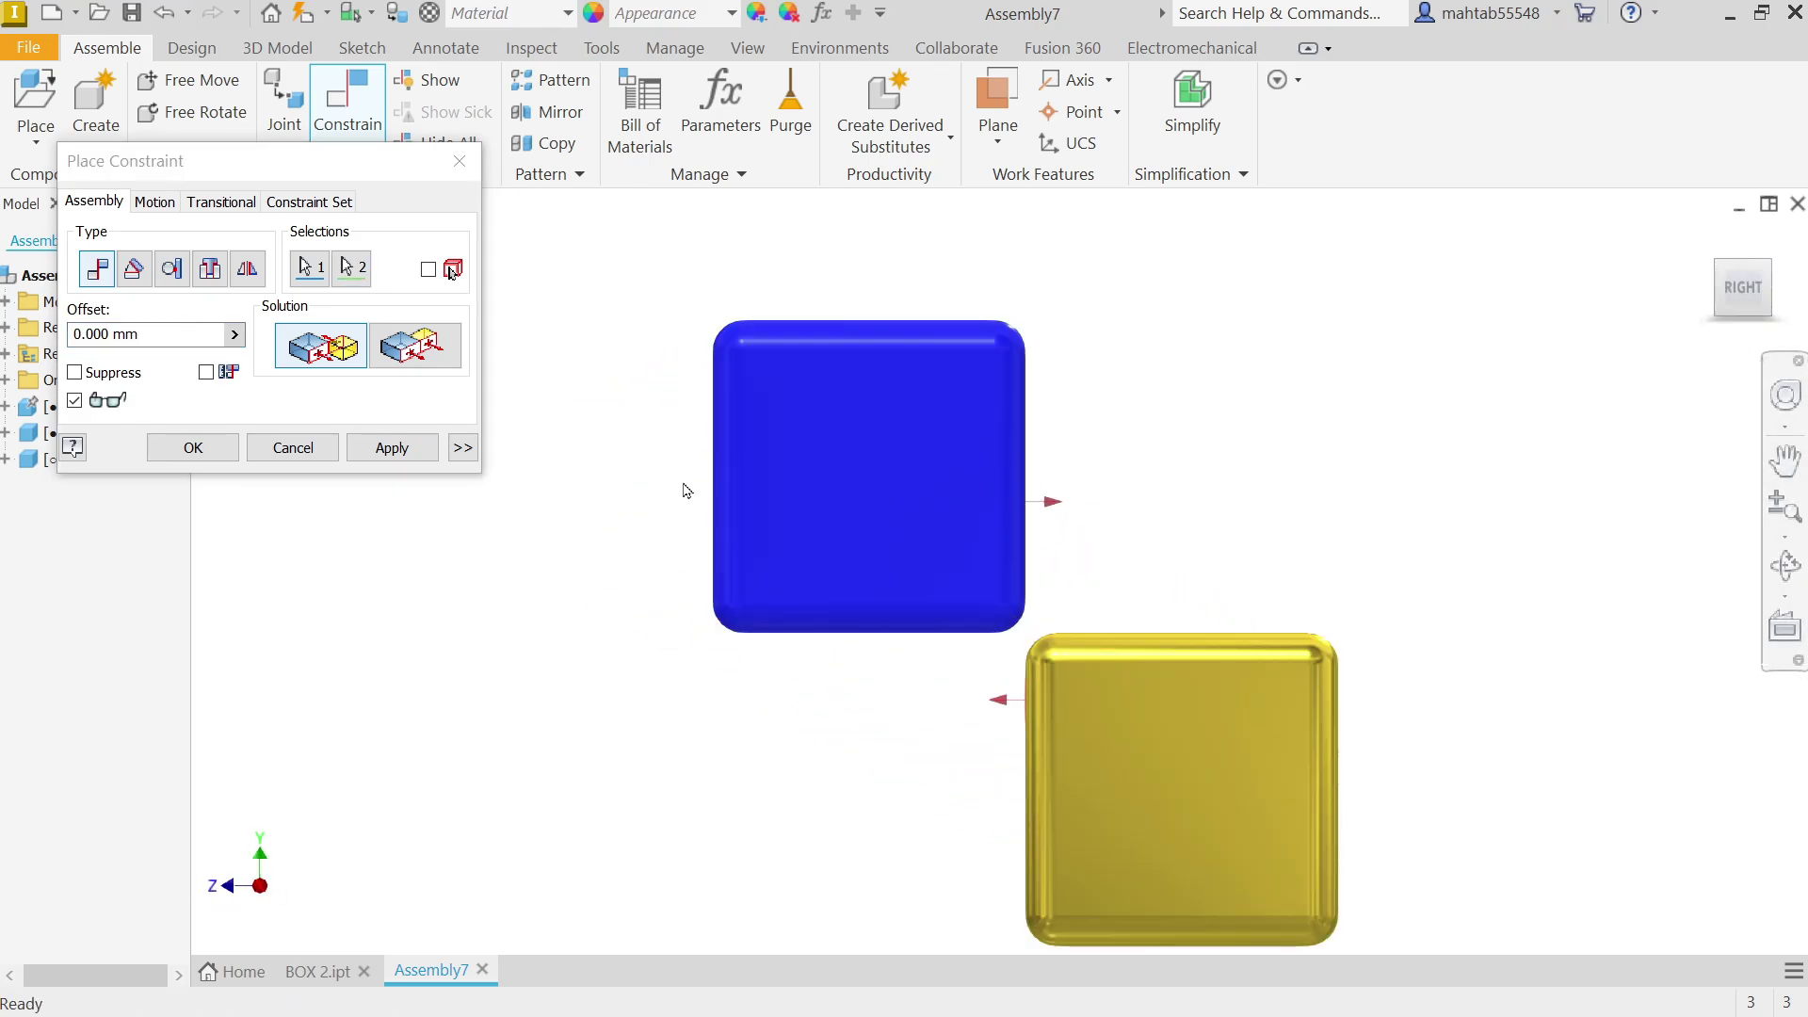
{"action": "left_click", "coordinate": [111, 337]}
{"action": "type", "text": "5"}
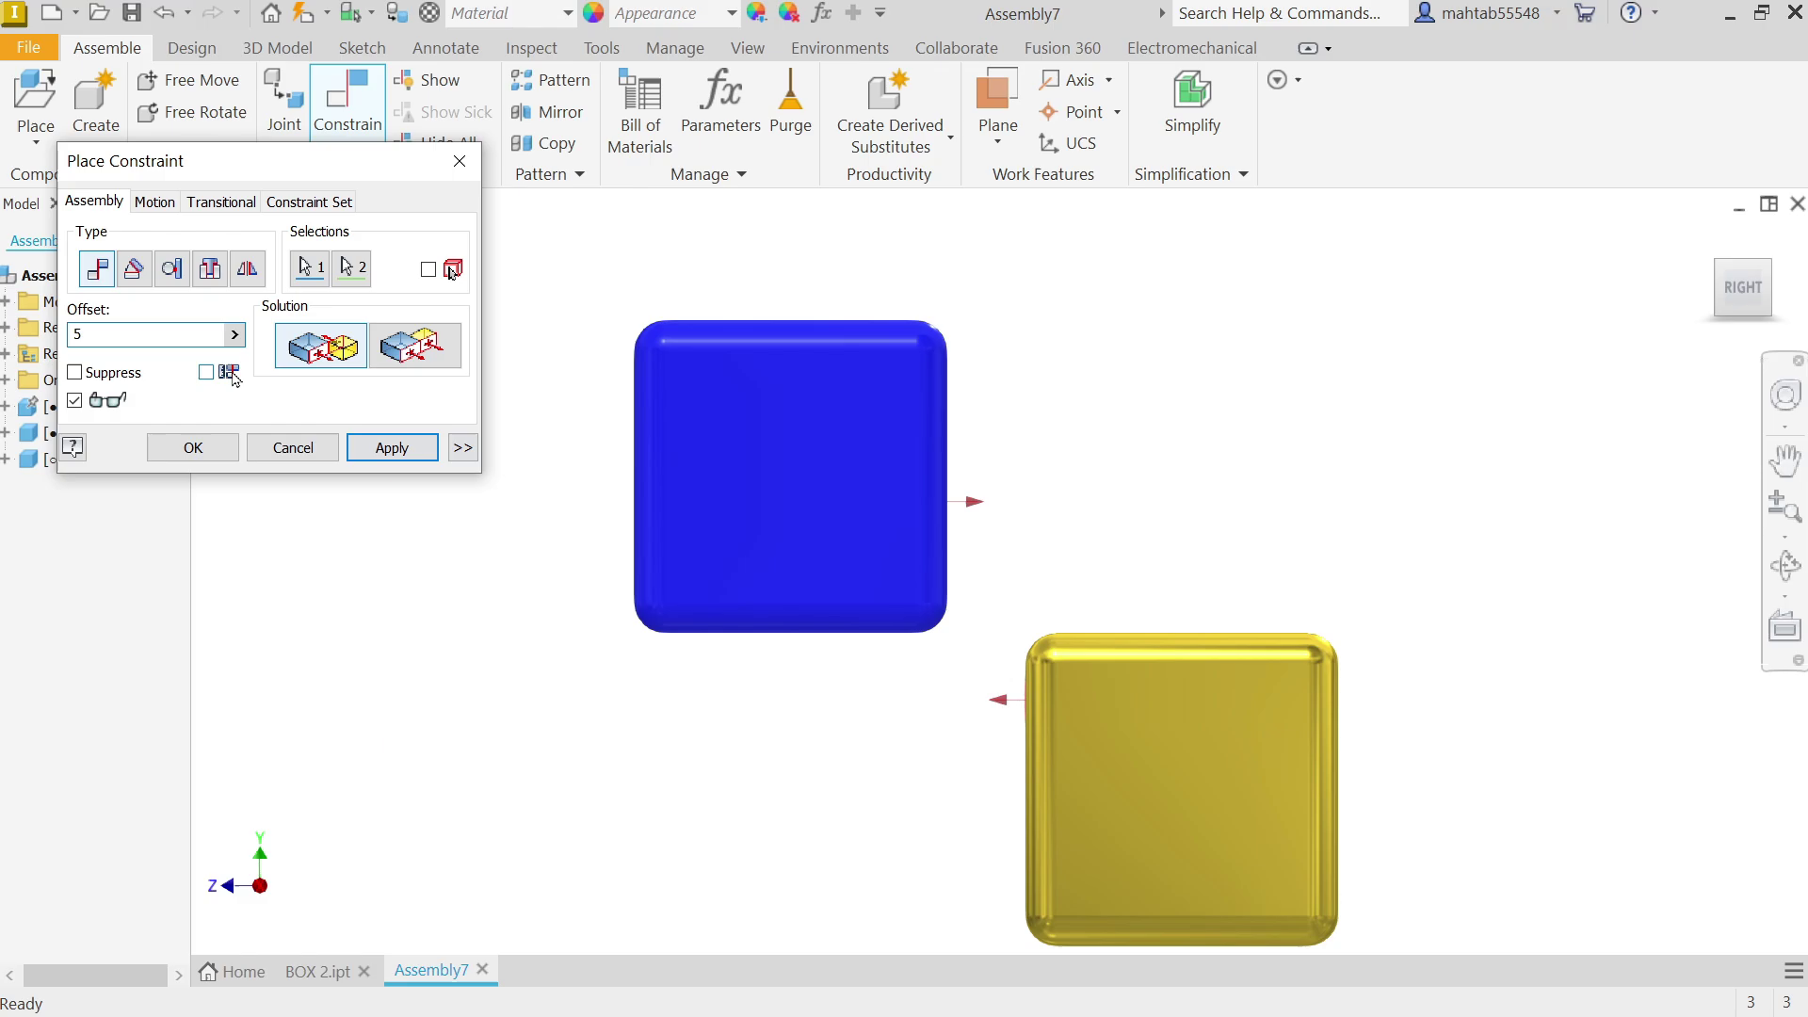
{"action": "double_click", "coordinate": [81, 335]}
{"action": "type", "text": "0"}
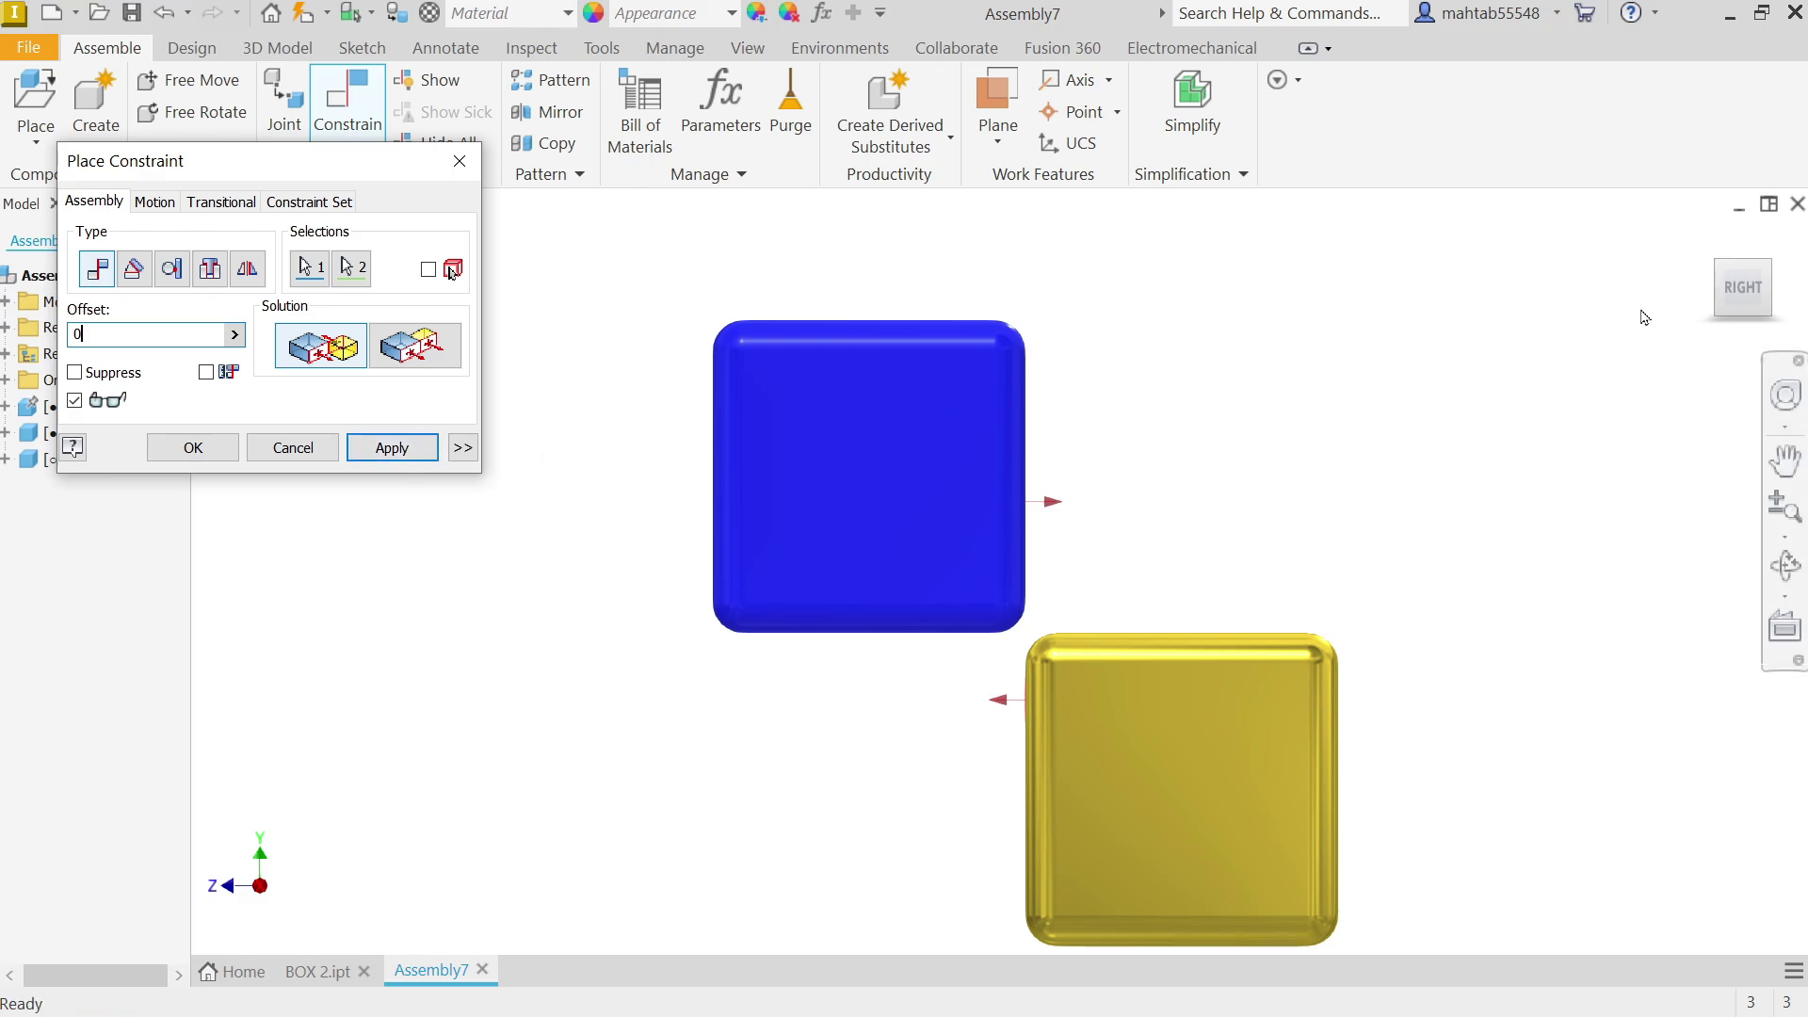
Step: Switch that constraint to the Flush solution and apply it
{"action": "left_click", "coordinate": [1709, 238]}
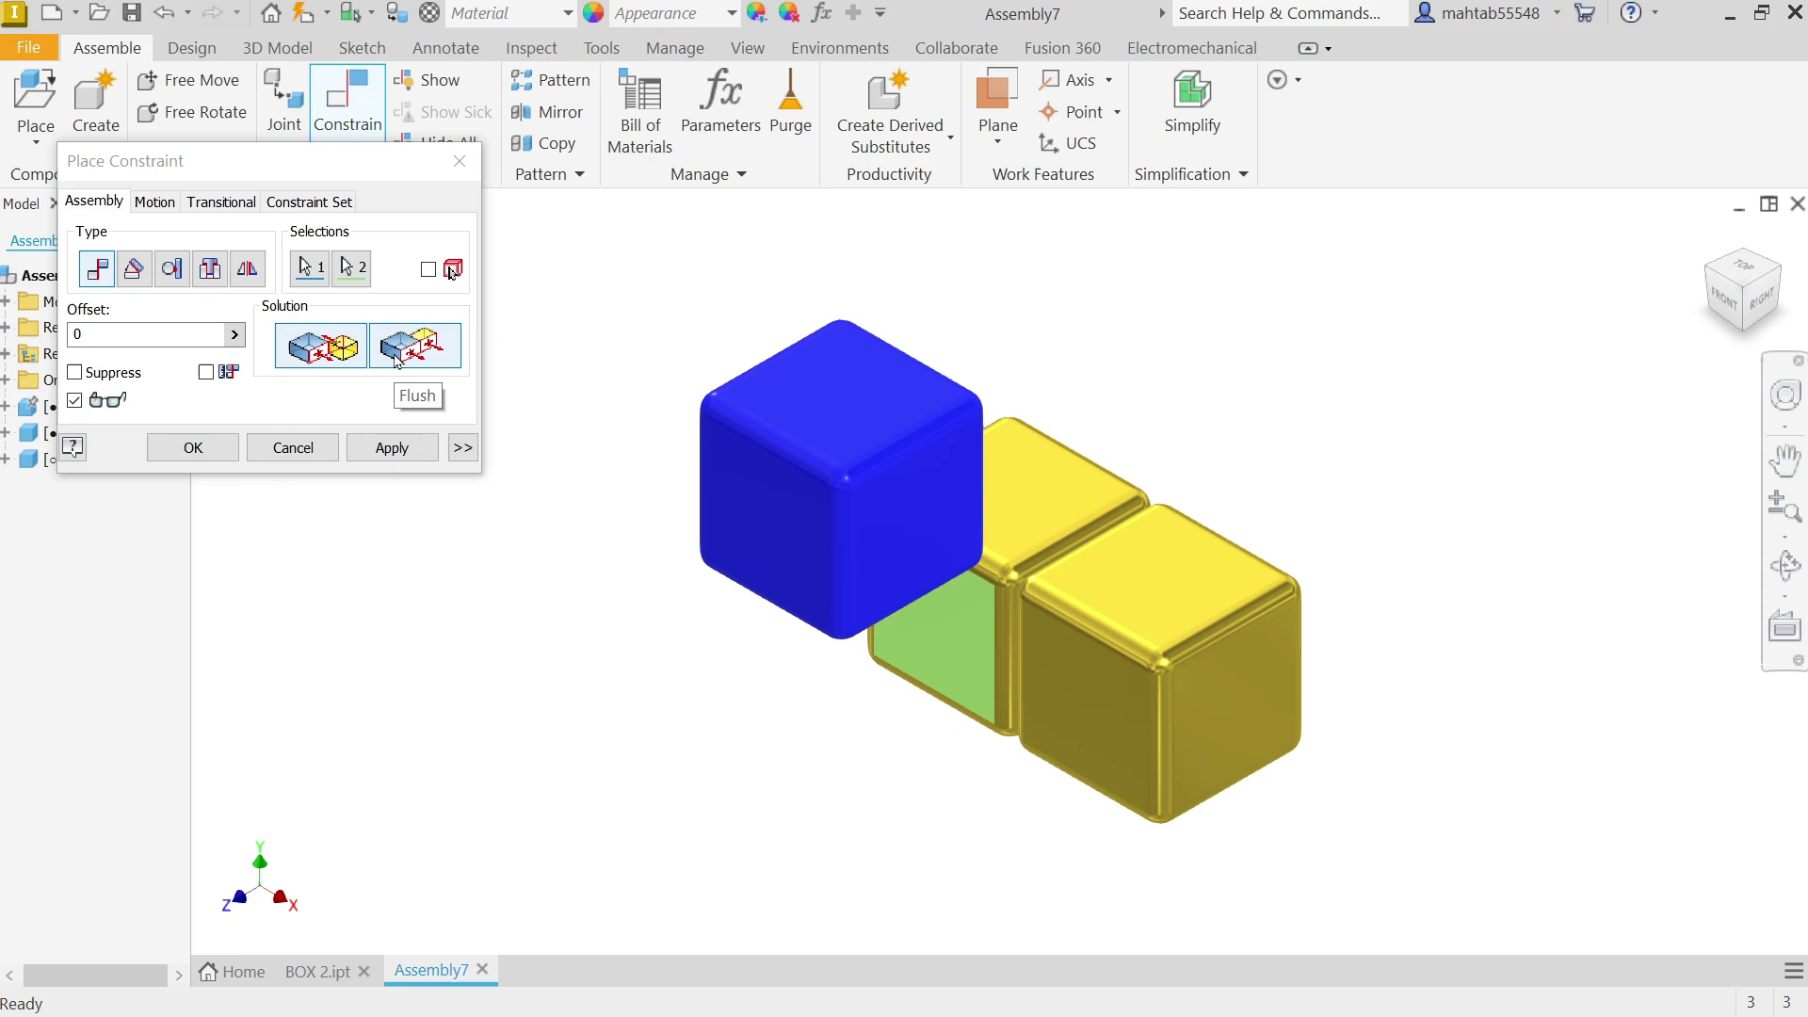
{"action": "left_click", "coordinate": [329, 358]}
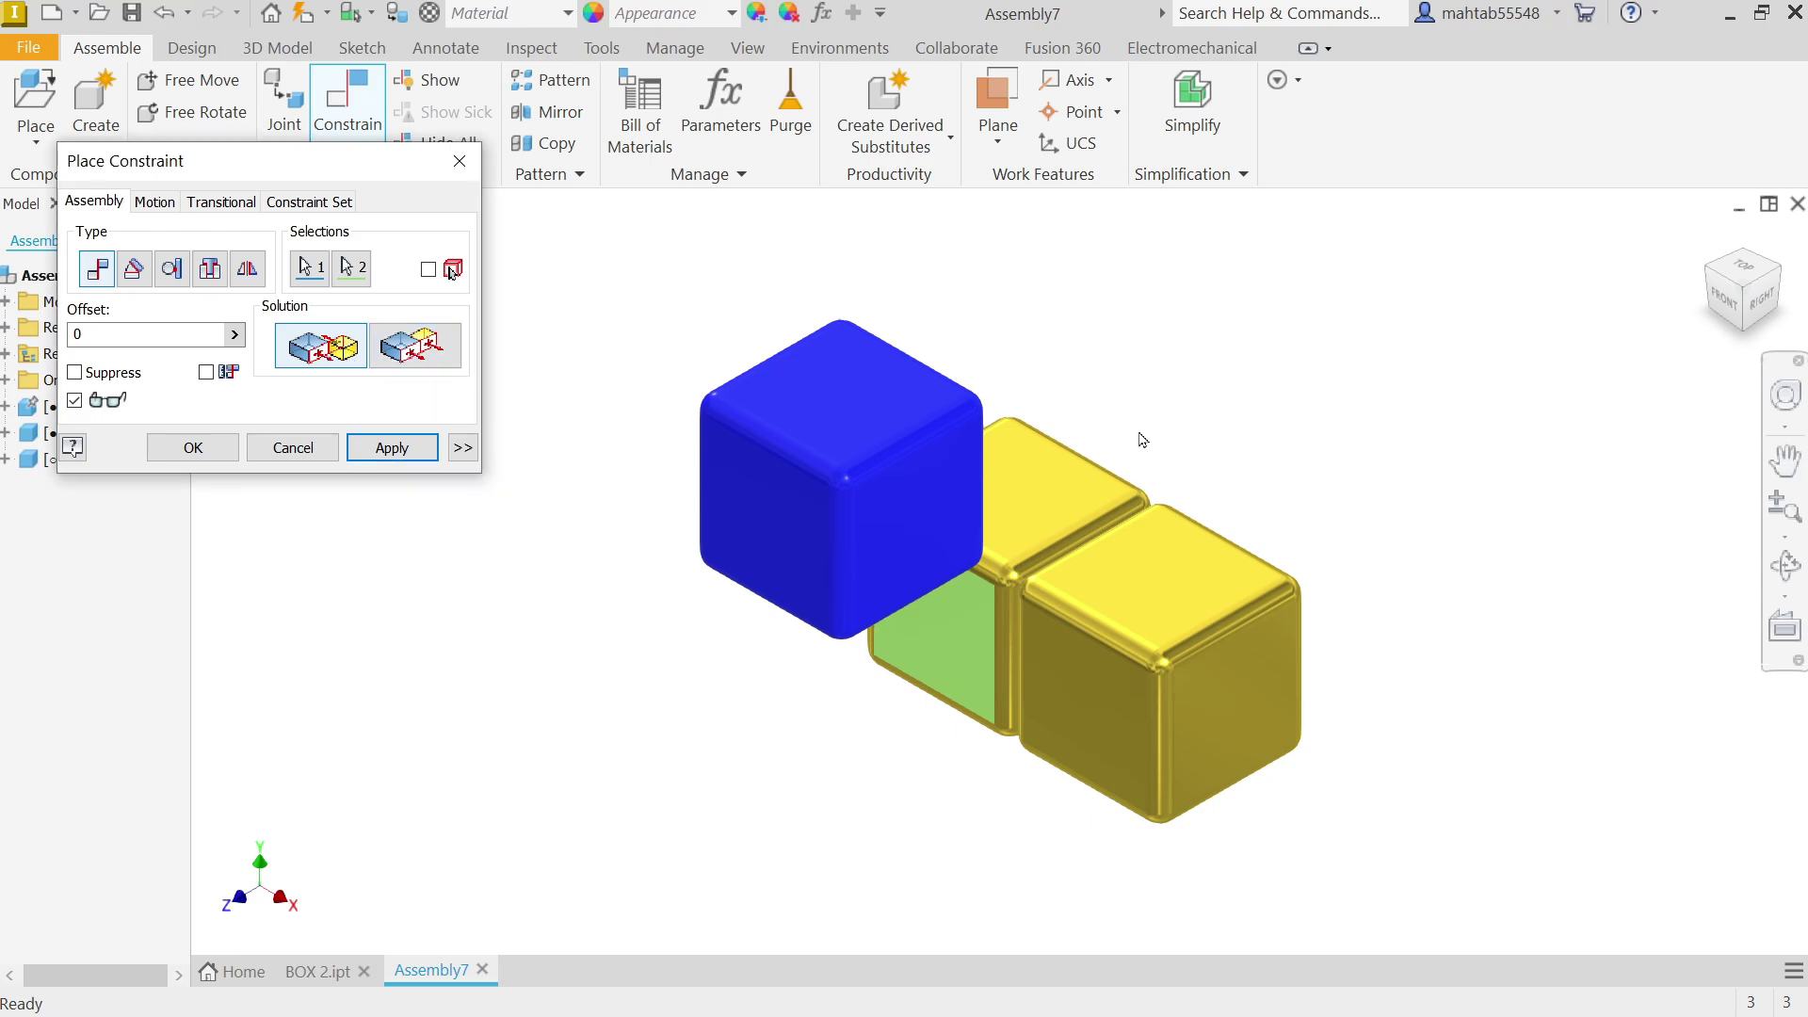
{"action": "left_click", "coordinate": [1765, 301]}
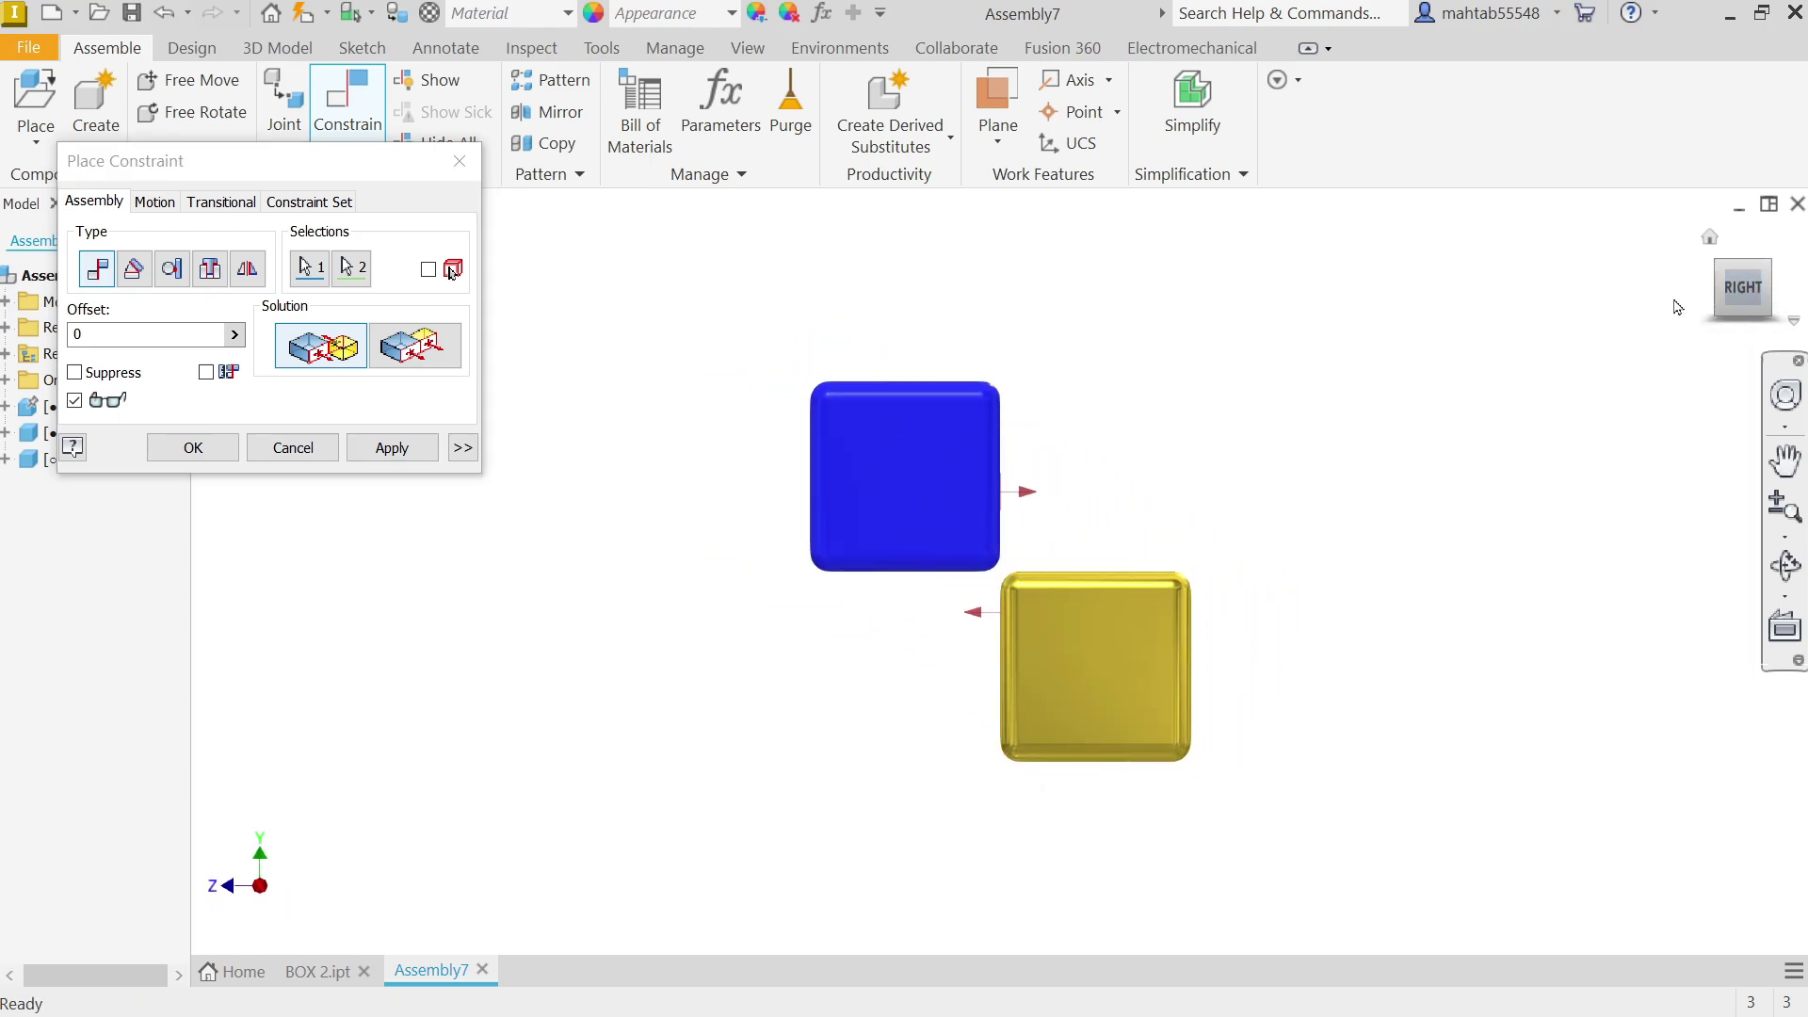
{"action": "left_click", "coordinate": [407, 355]}
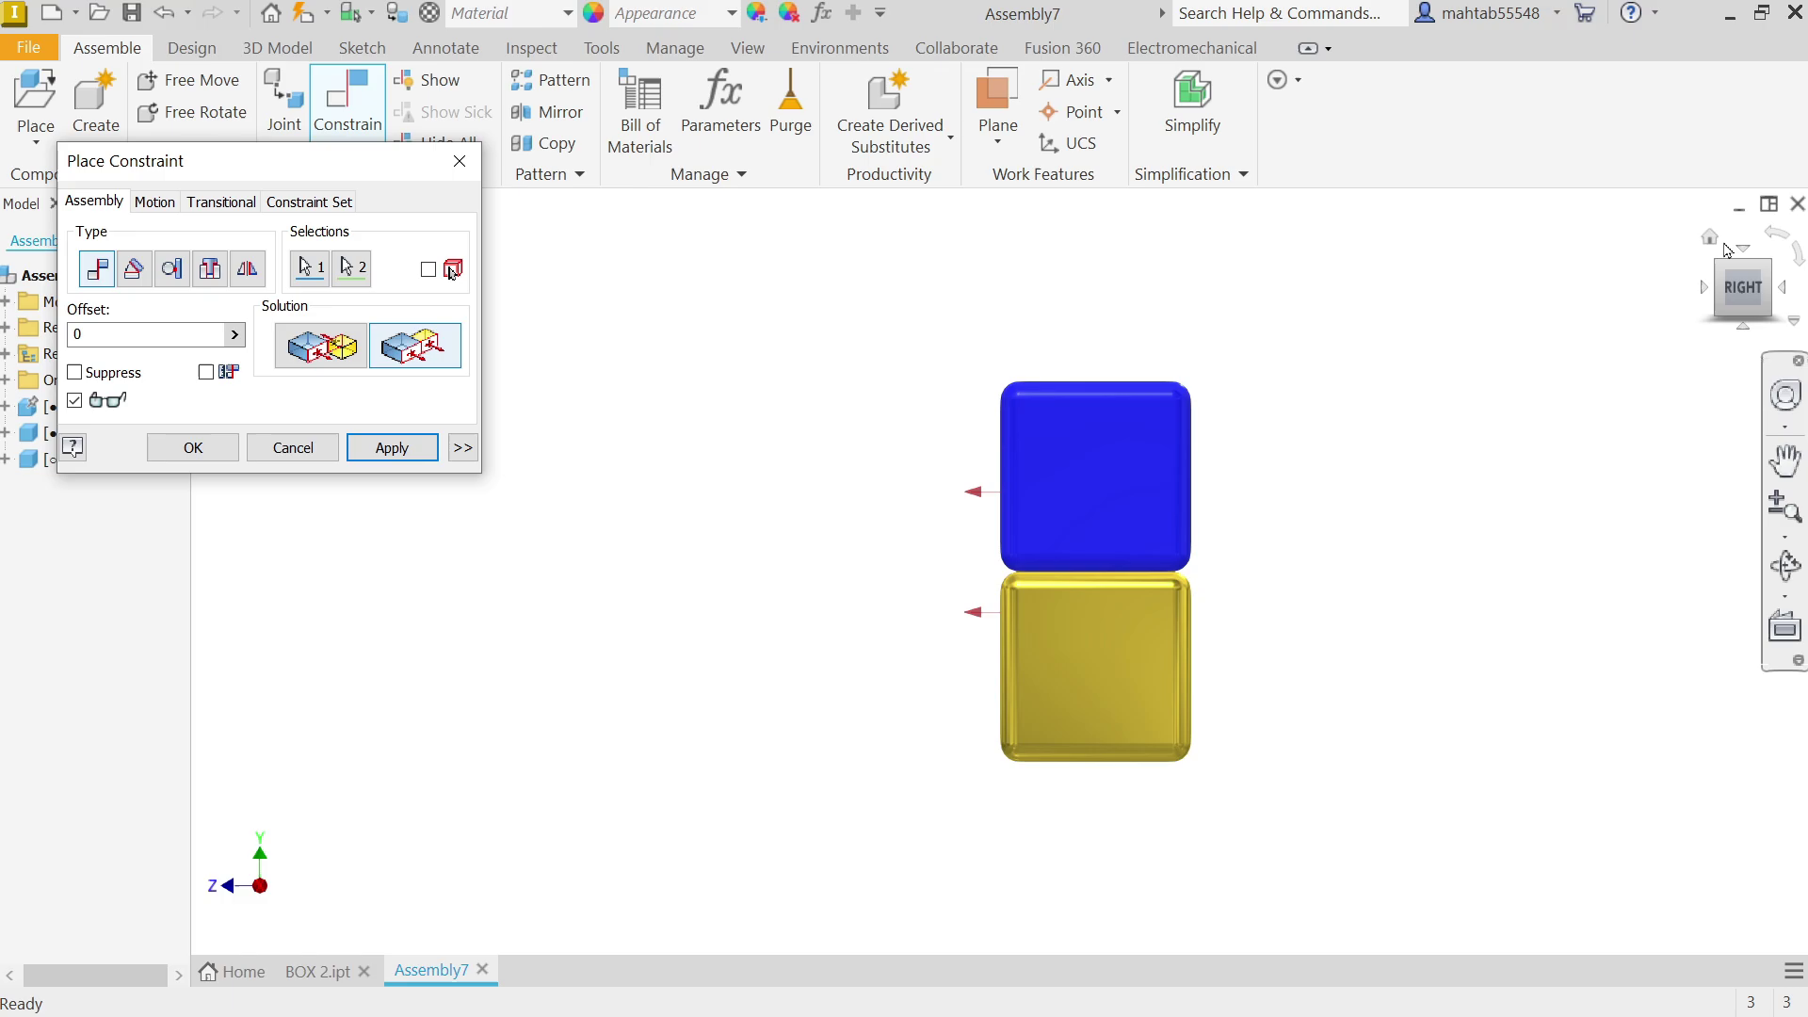
{"action": "left_click", "coordinate": [1709, 237]}
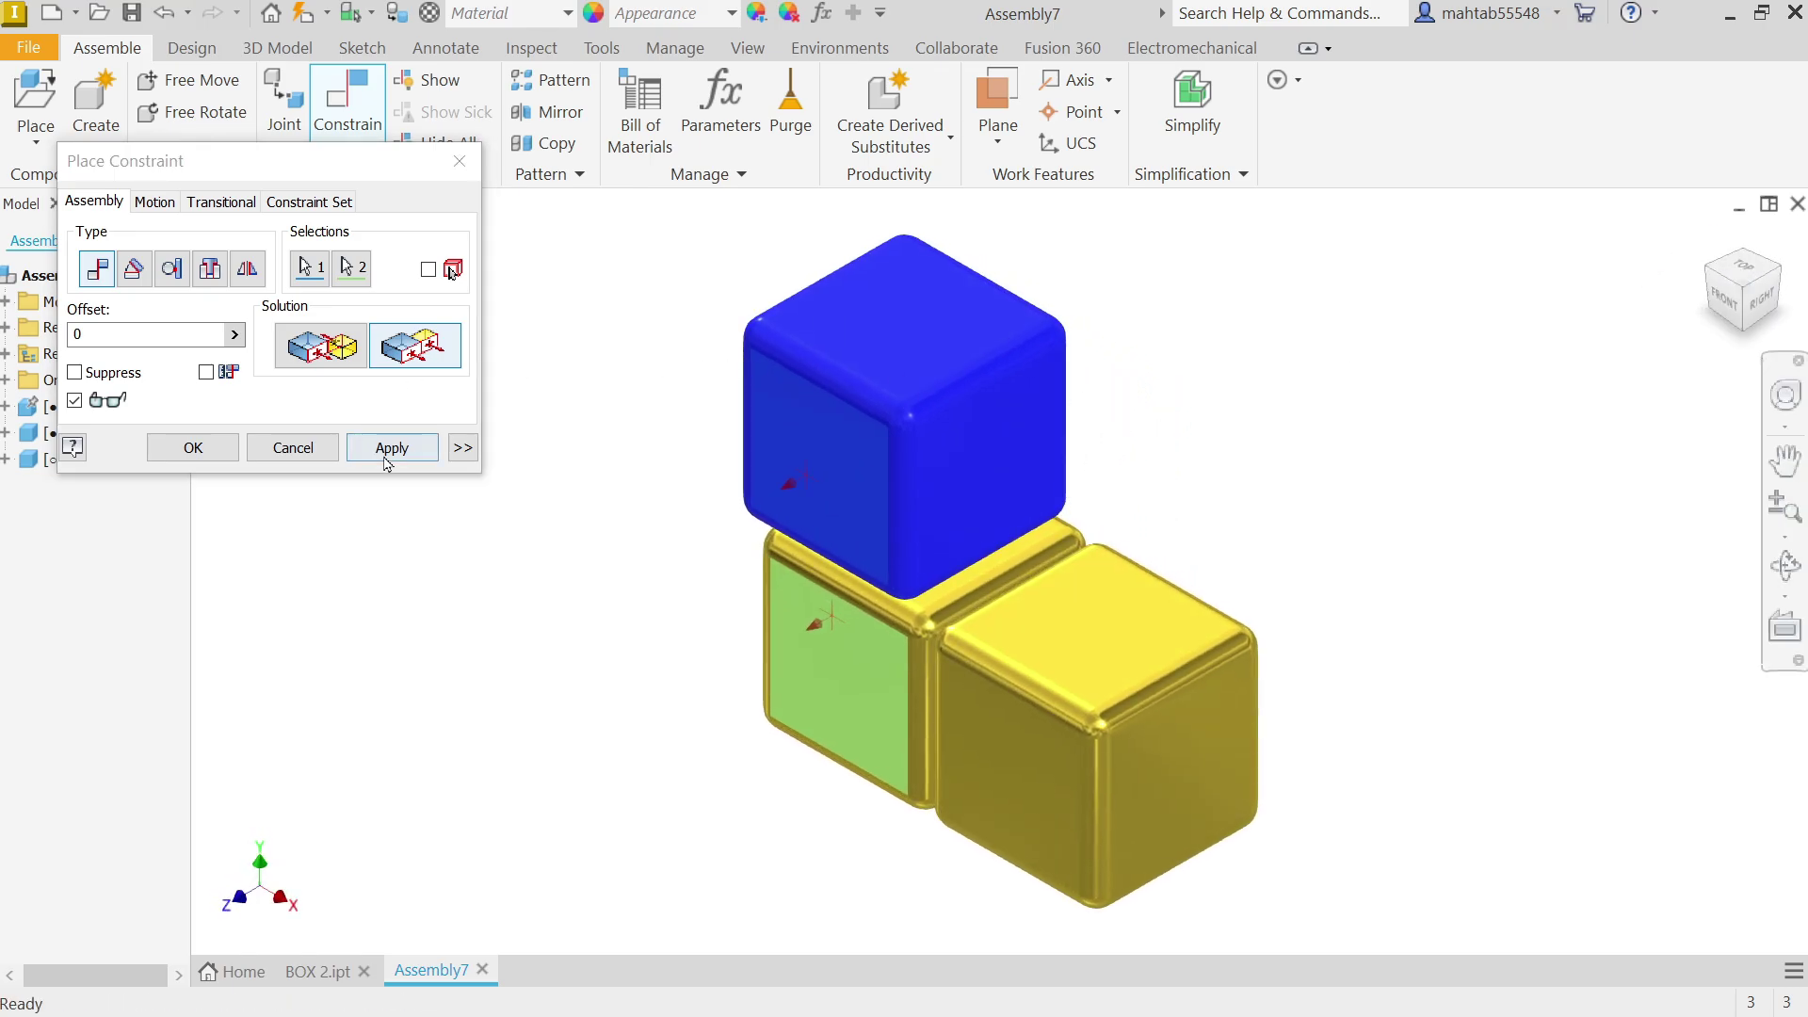
{"action": "left_click", "coordinate": [389, 448]}
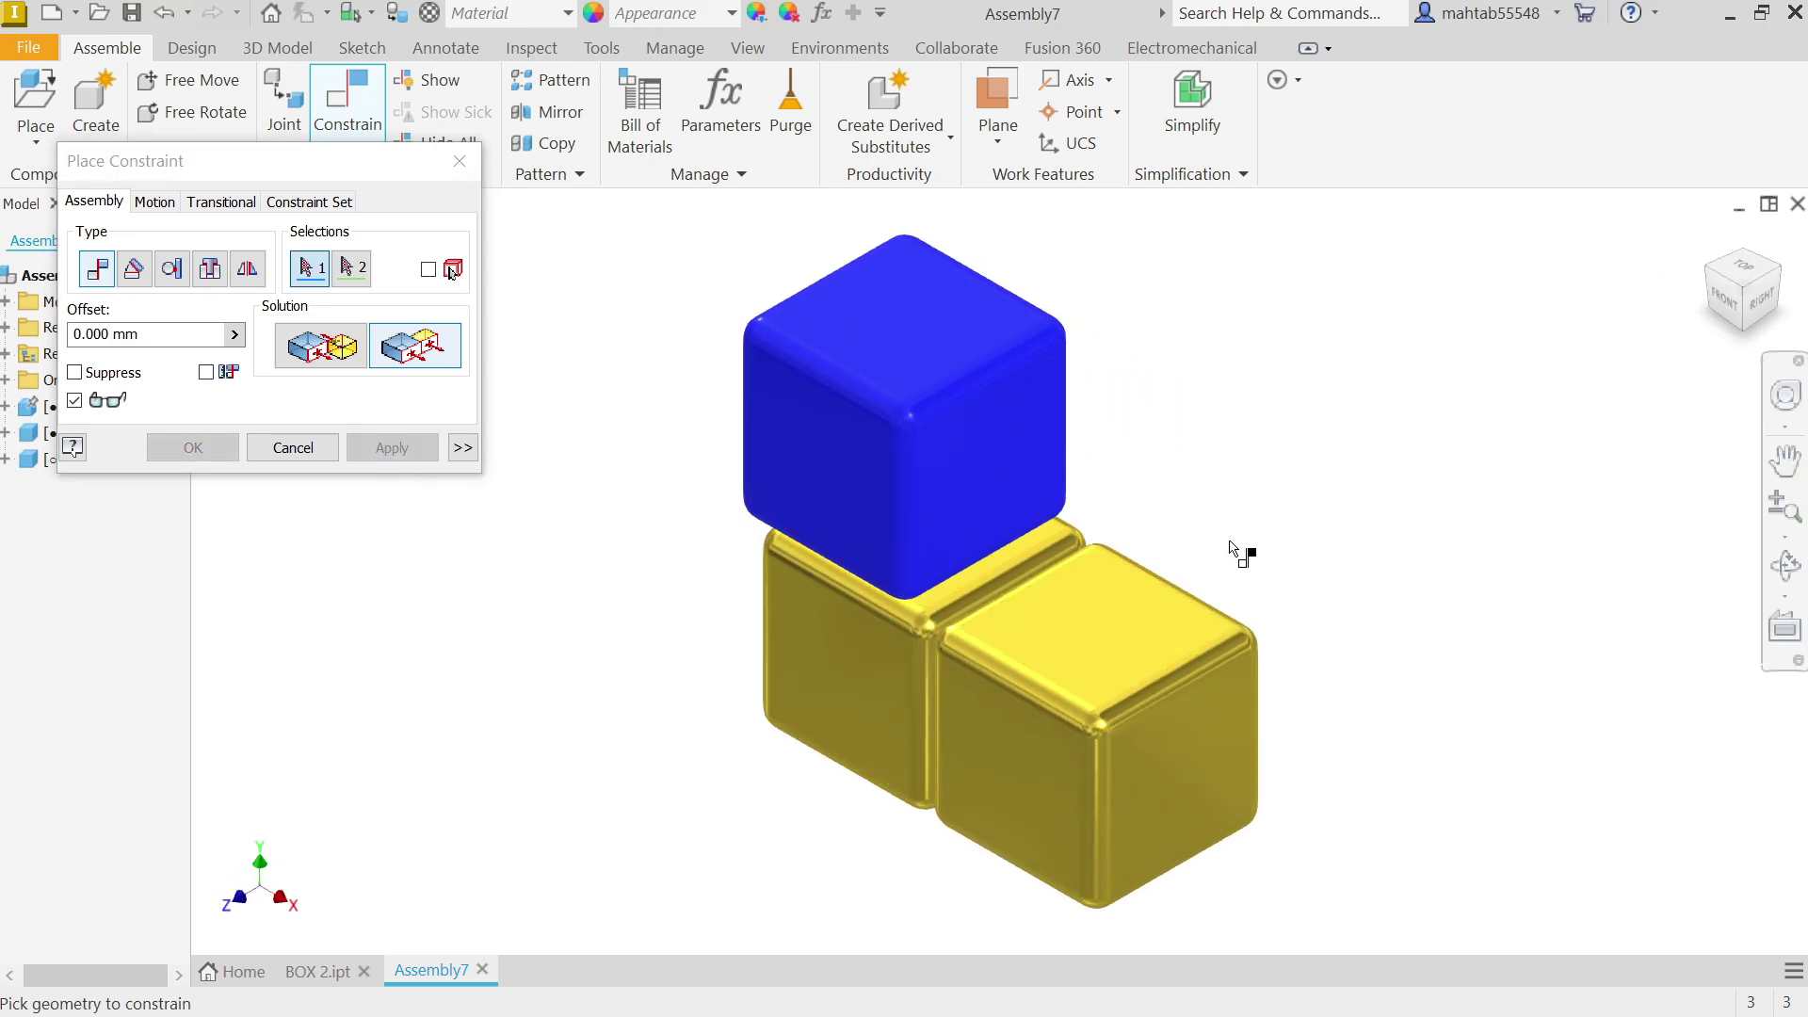
Step: Constrain another blue cube side face to the left brass cube's side face and close the dialog with OK
{"action": "mouse_move", "coordinate": [1195, 496]}
{"action": "middle_mouse_down", "text": "shift"}
{"action": "mouse_move", "coordinate": [1221, 483]}
{"action": "mouse_move", "coordinate": [1384, 528]}
{"action": "middle_mouse_up", "text": "shift"}
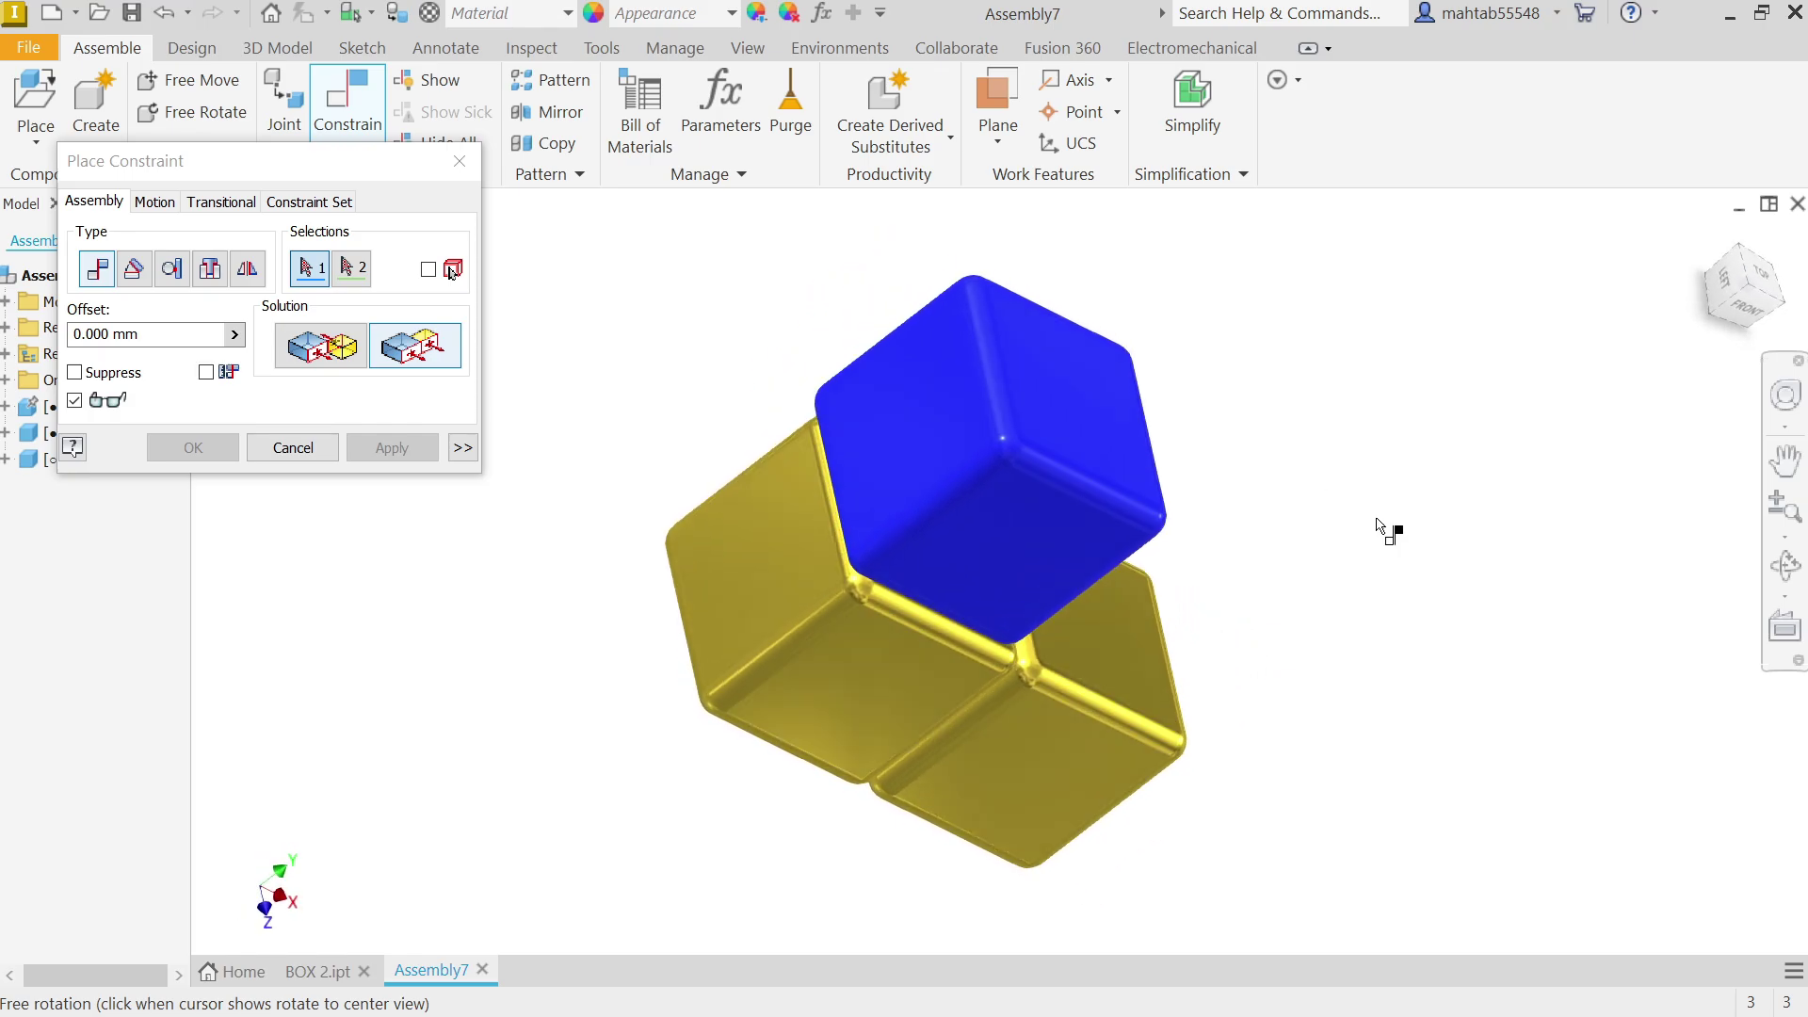
{"action": "left_click", "coordinate": [894, 438]}
{"action": "left_click", "coordinate": [791, 517]}
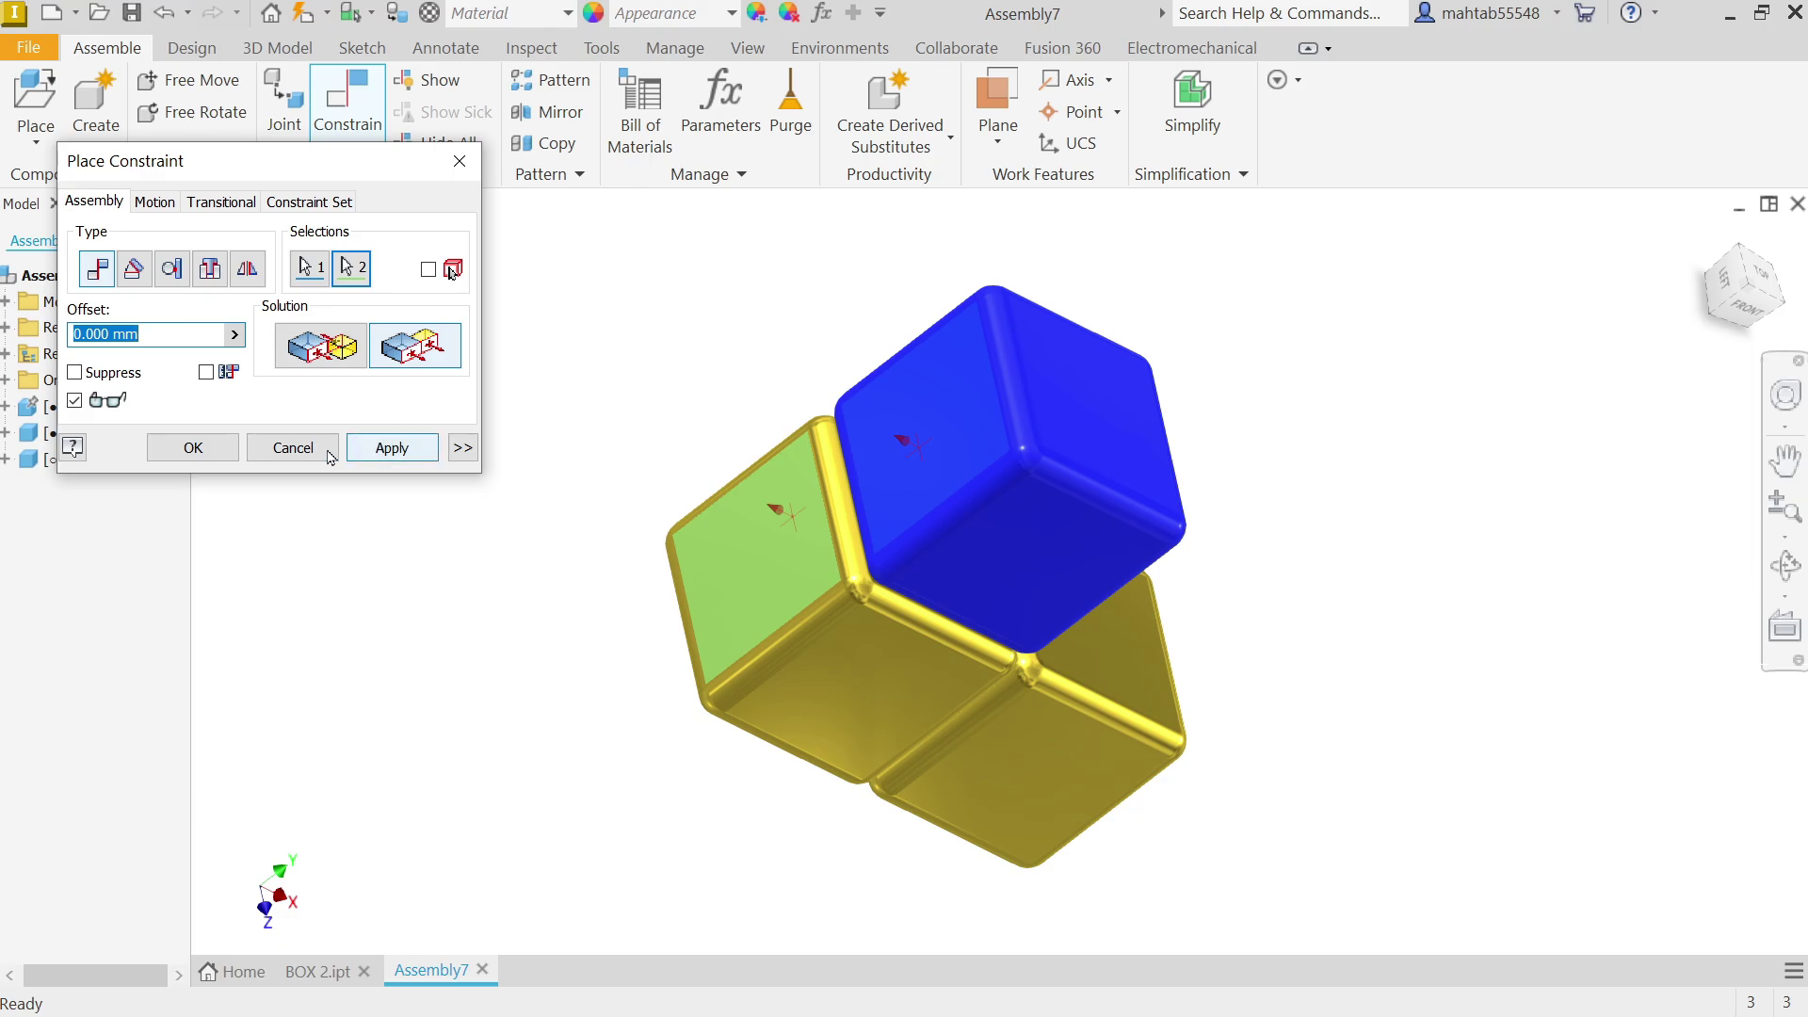
{"action": "left_click", "coordinate": [193, 447]}
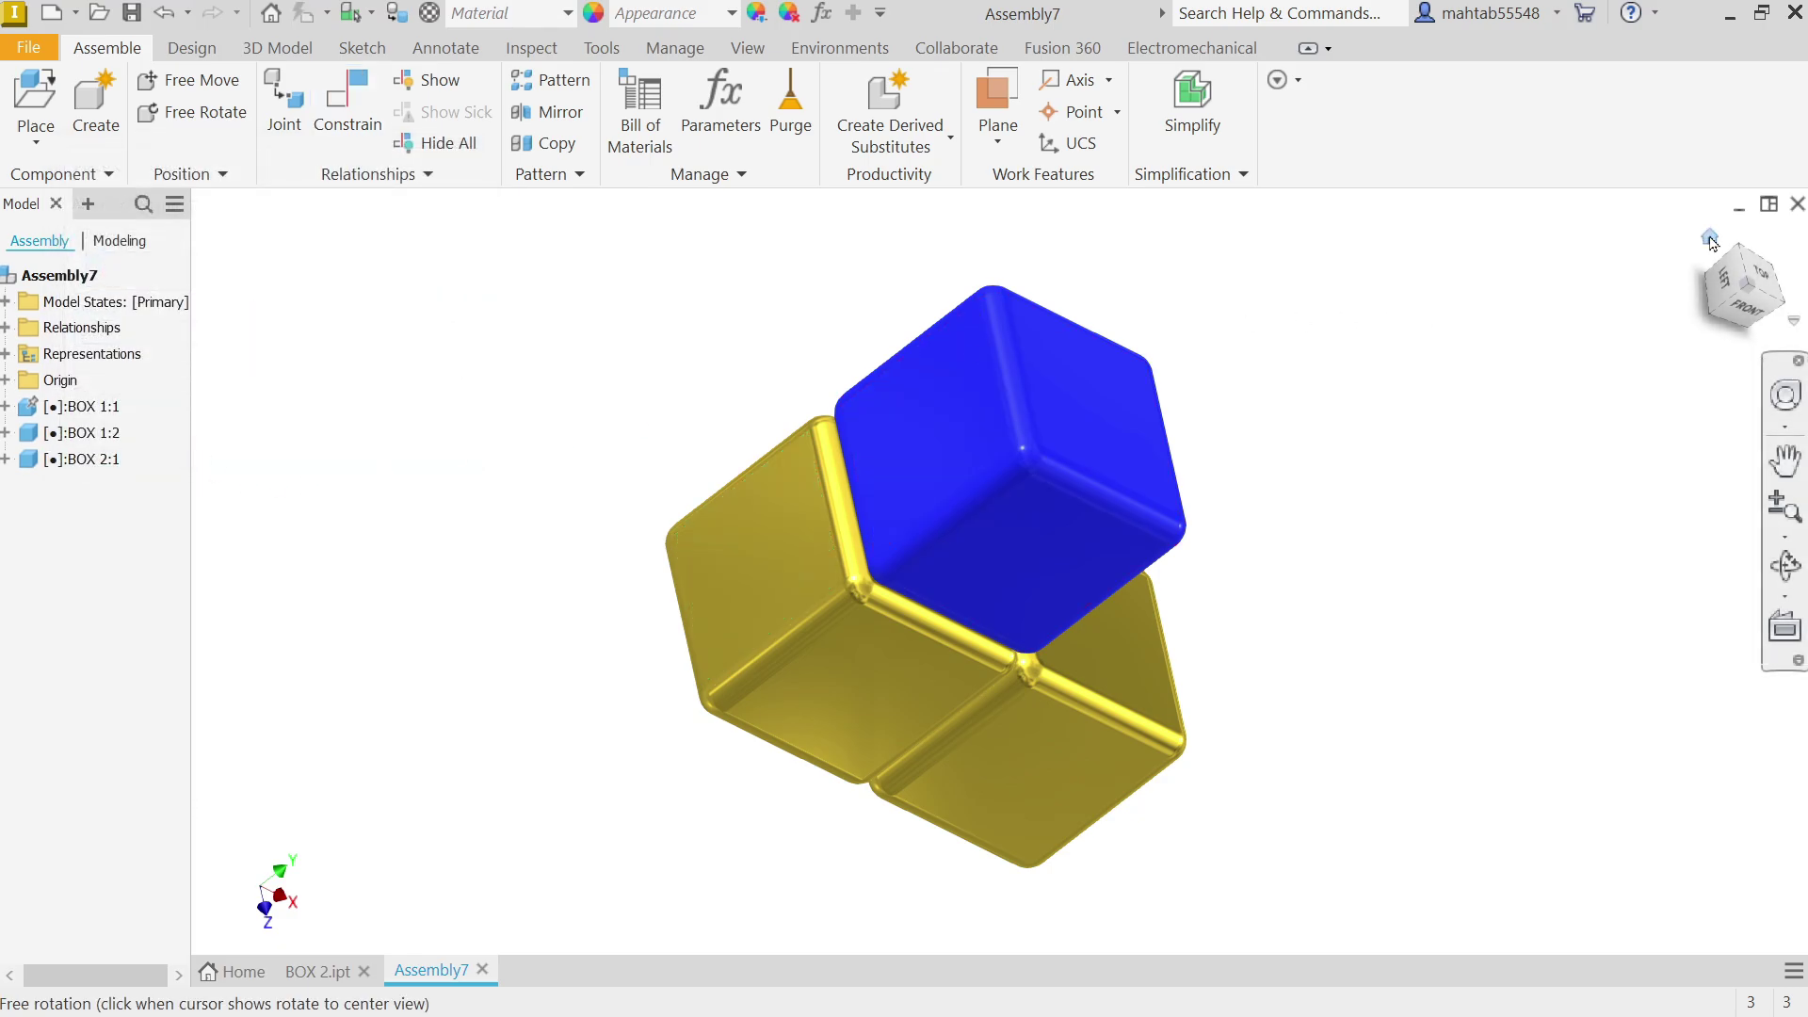
{"action": "left_click", "coordinate": [1704, 247]}
{"action": "left_click", "coordinate": [957, 460]}
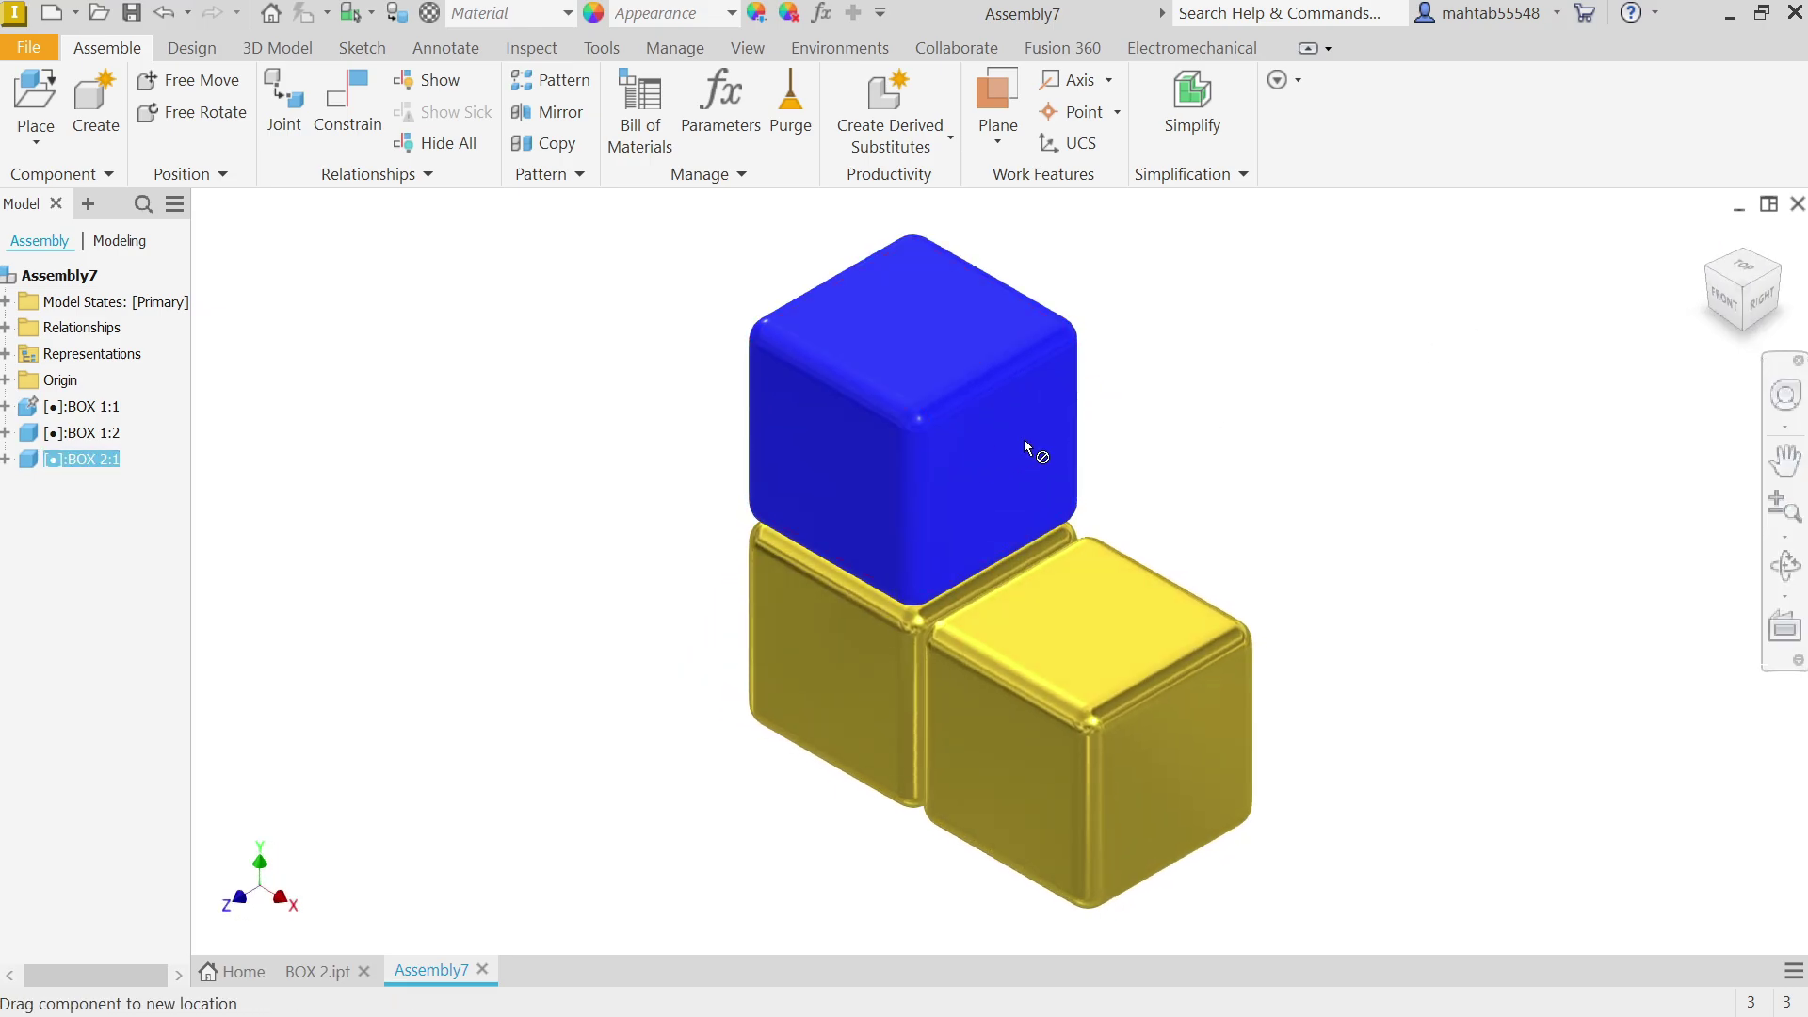
{"action": "left_click", "coordinate": [857, 655]}
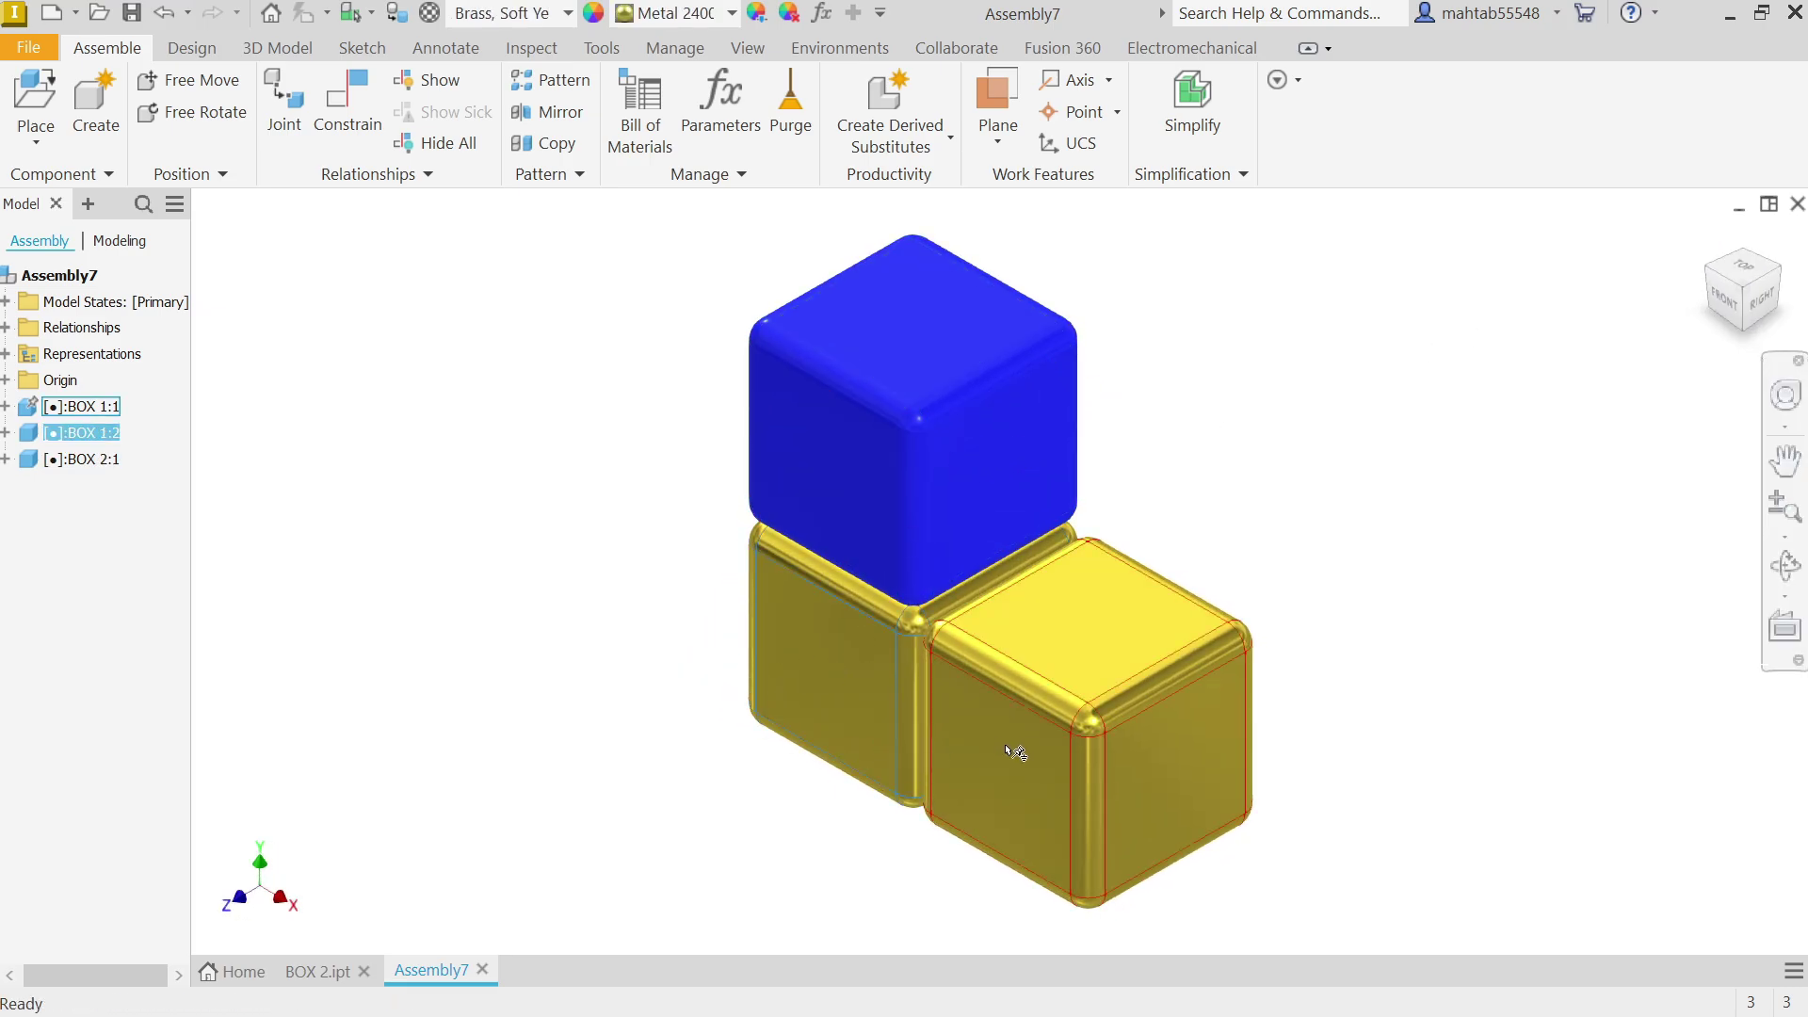
{"action": "left_click", "coordinate": [1130, 649]}
{"action": "left_click", "coordinate": [953, 425], "text": "ctrl"}
{"action": "left_click", "coordinate": [953, 426], "text": "ctrl"}
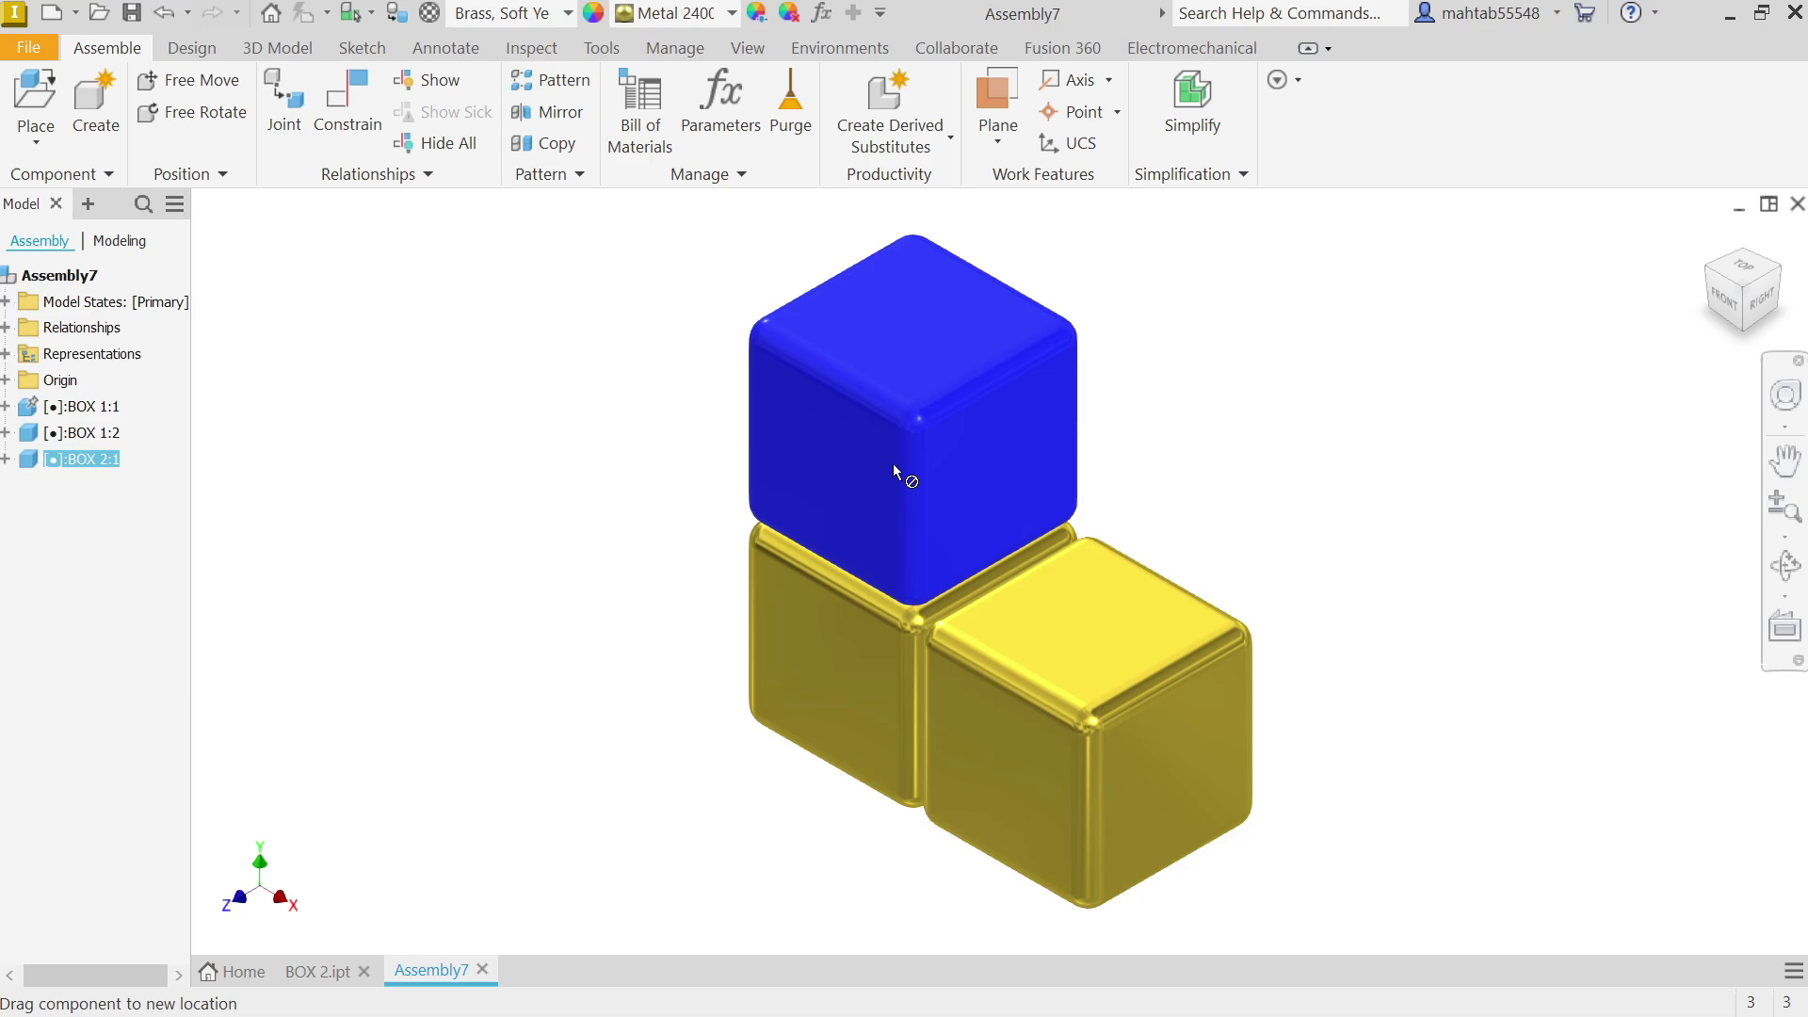